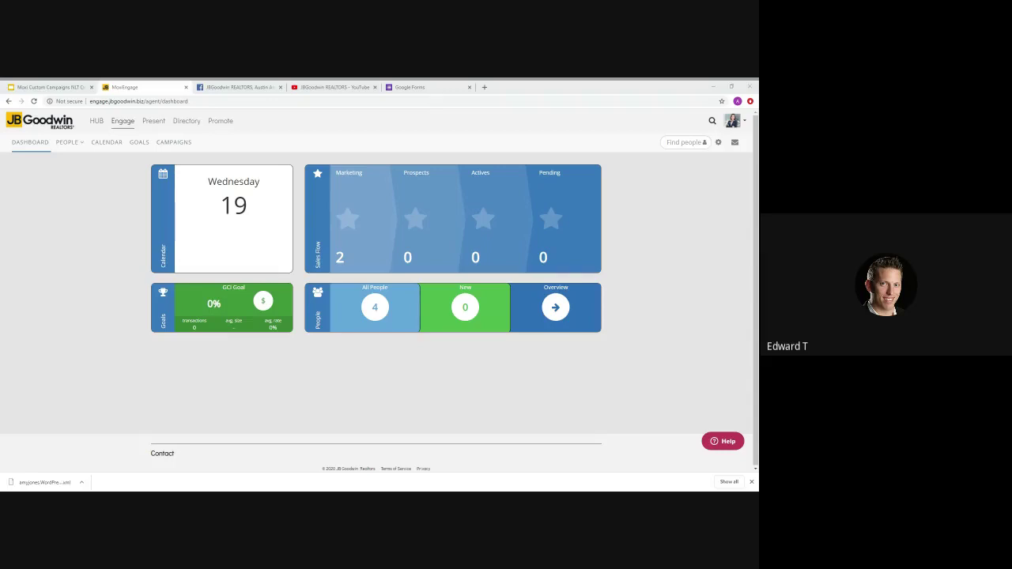
click(291, 429)
click(465, 389)
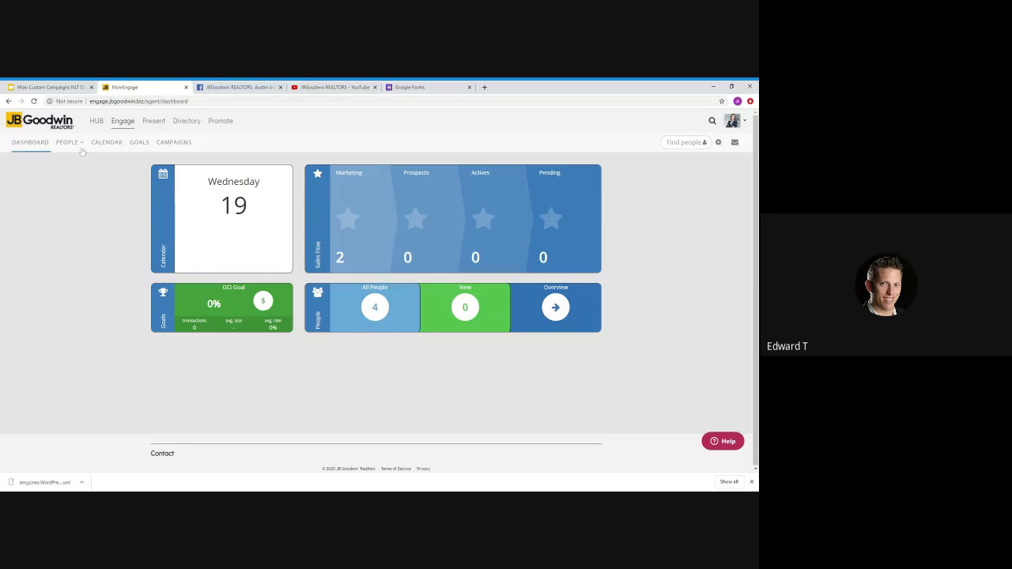
Add the San Antonio Area Client Newsletter from the campaign library, filtered to Brokerage sources, to the agent's own campaigns.
click(173, 143)
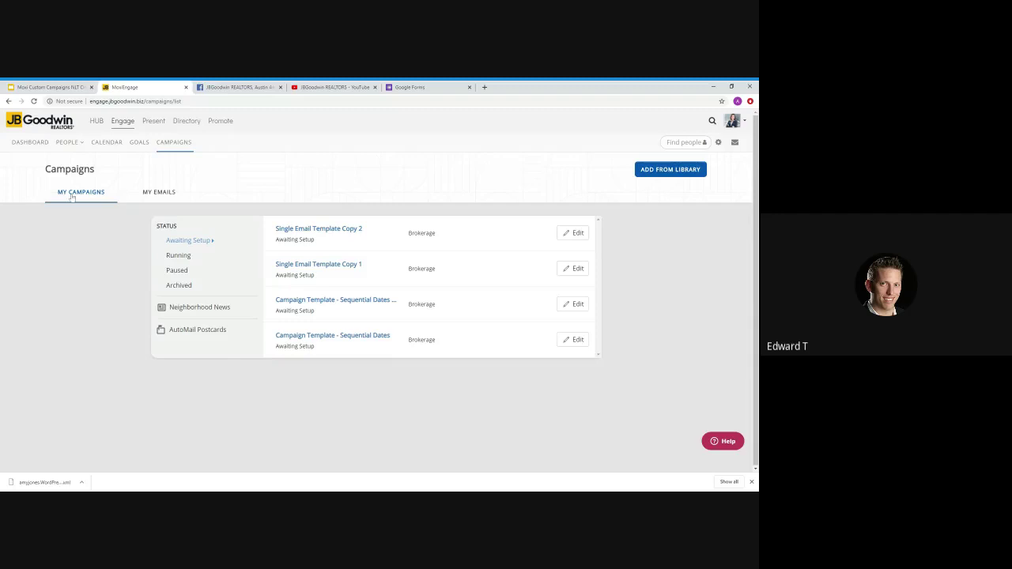
click(658, 171)
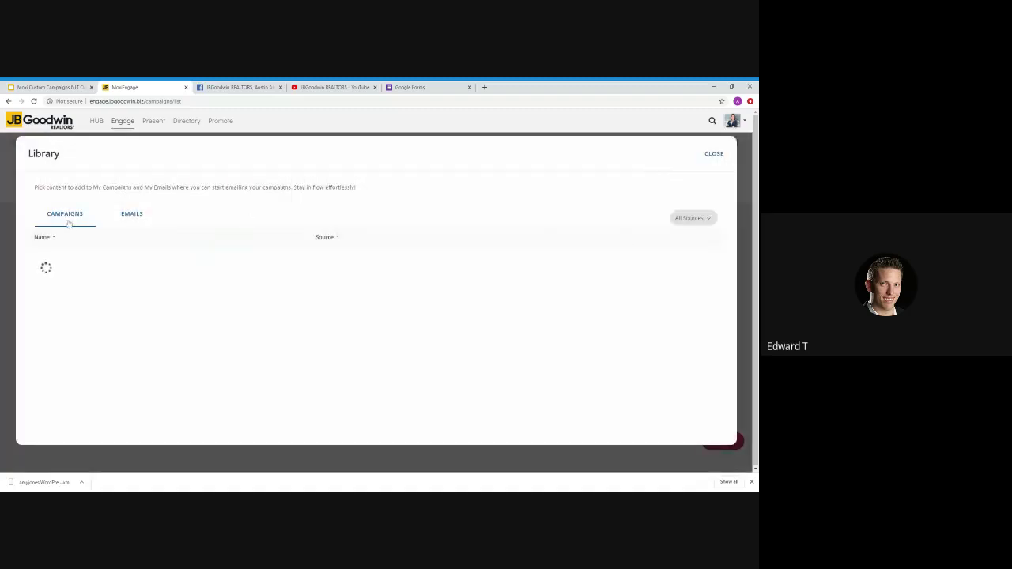
click(709, 219)
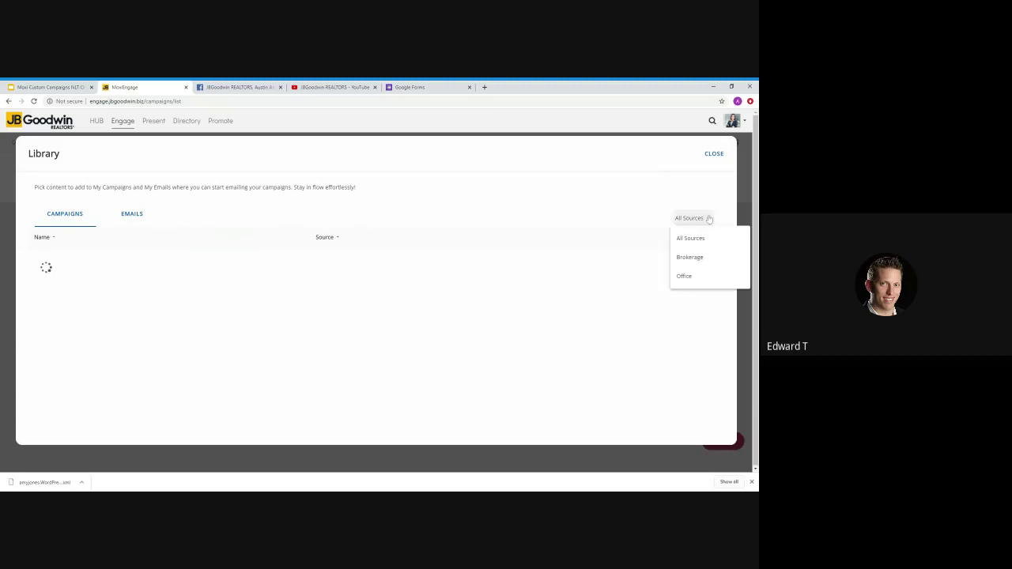
click(694, 257)
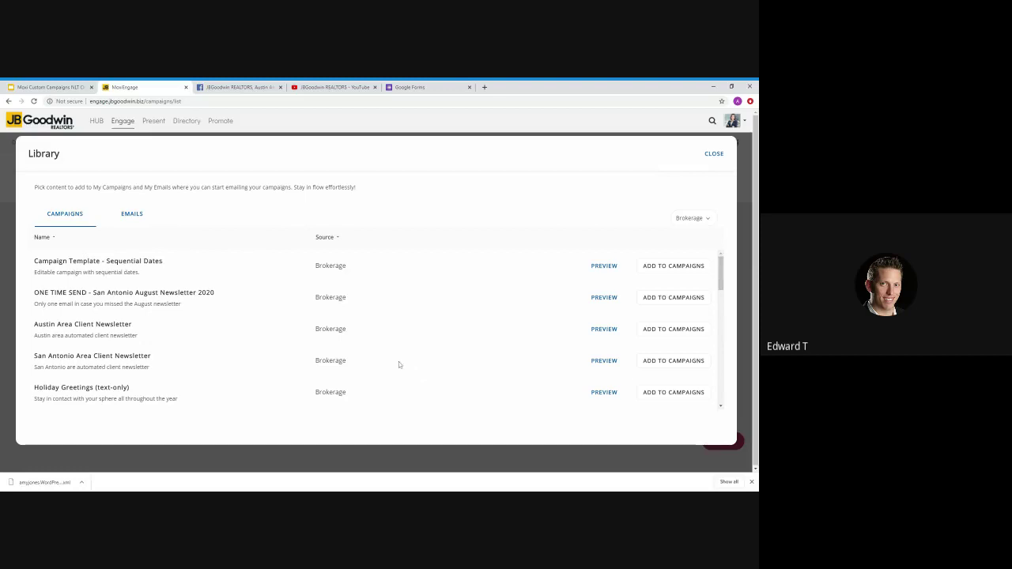
click(691, 365)
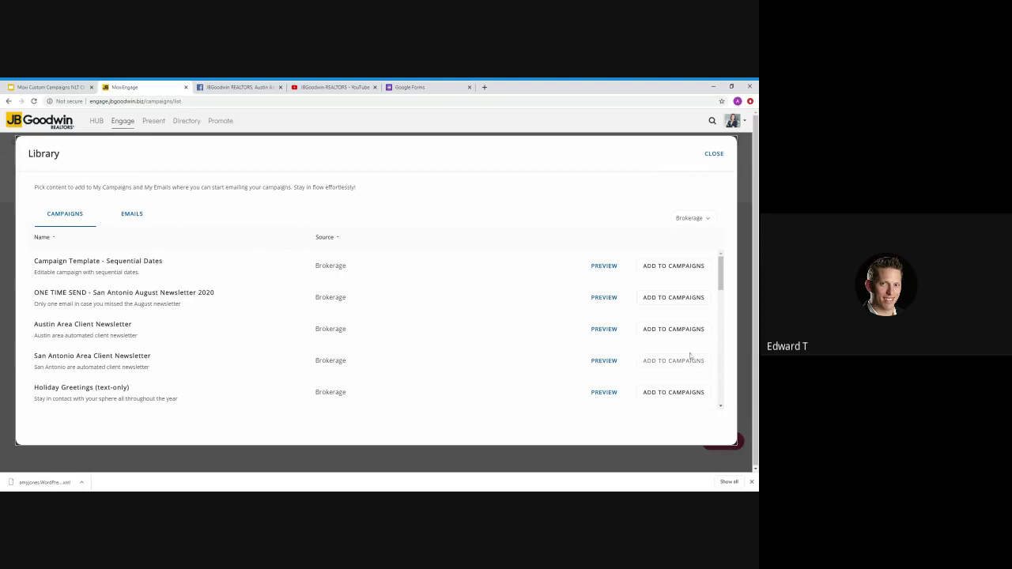
click(714, 154)
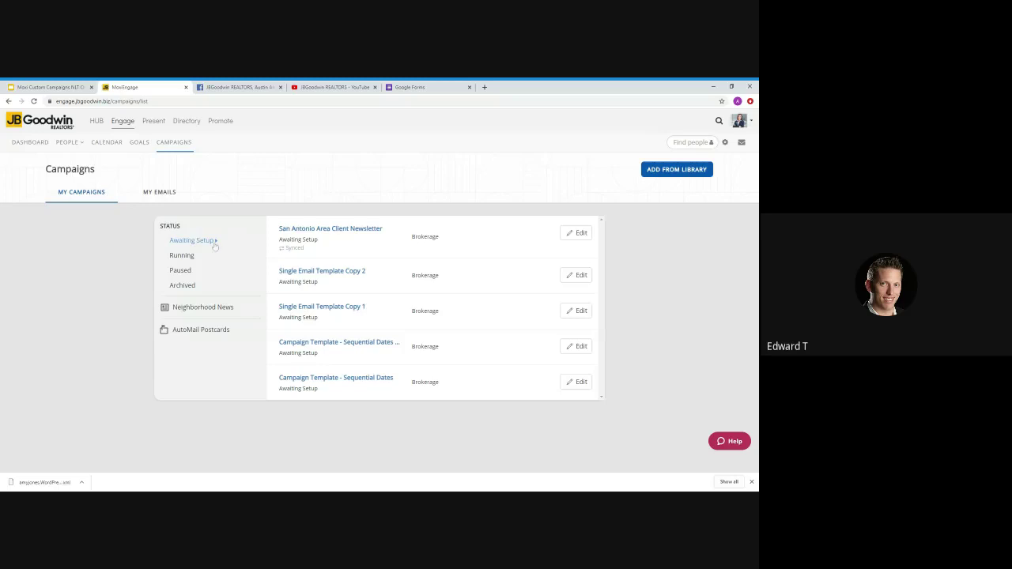
Review the San Antonio Area Client Newsletter campaign's schedule, preview its August 2020 newsletter, and return to the campaign list.
click(355, 230)
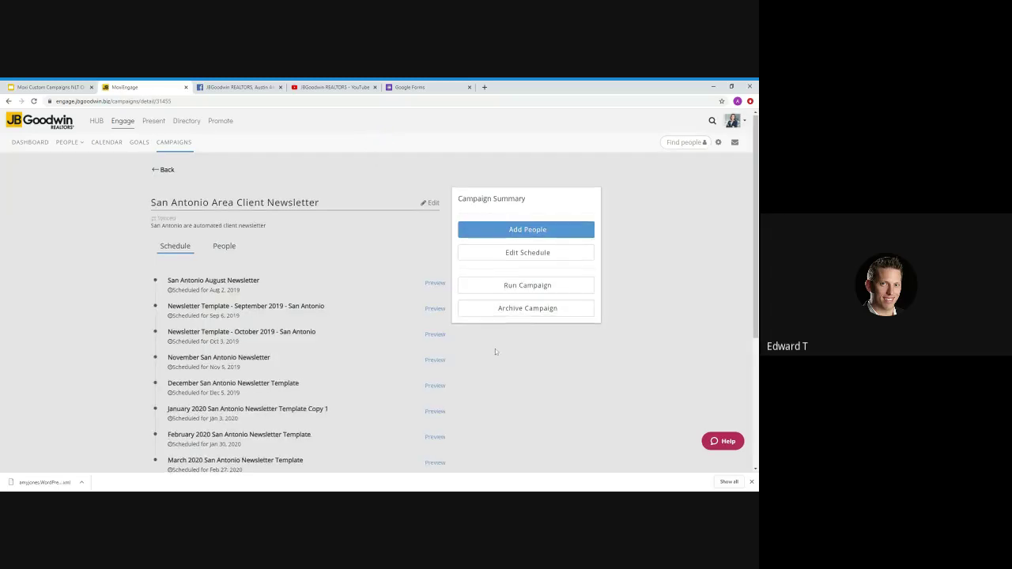
scroll(495, 348, down, 2)
scroll(495, 354, down, 1)
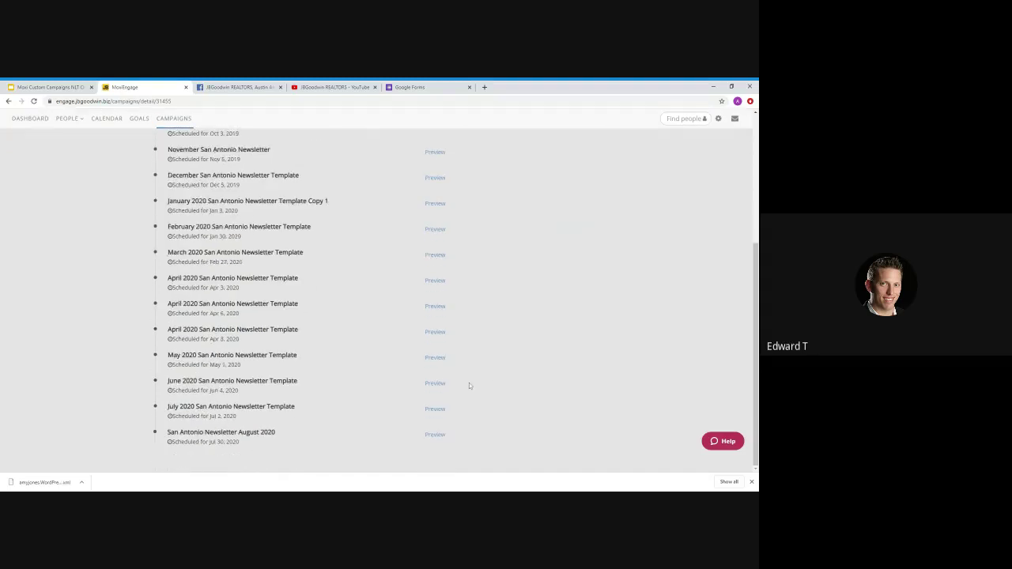
click(435, 436)
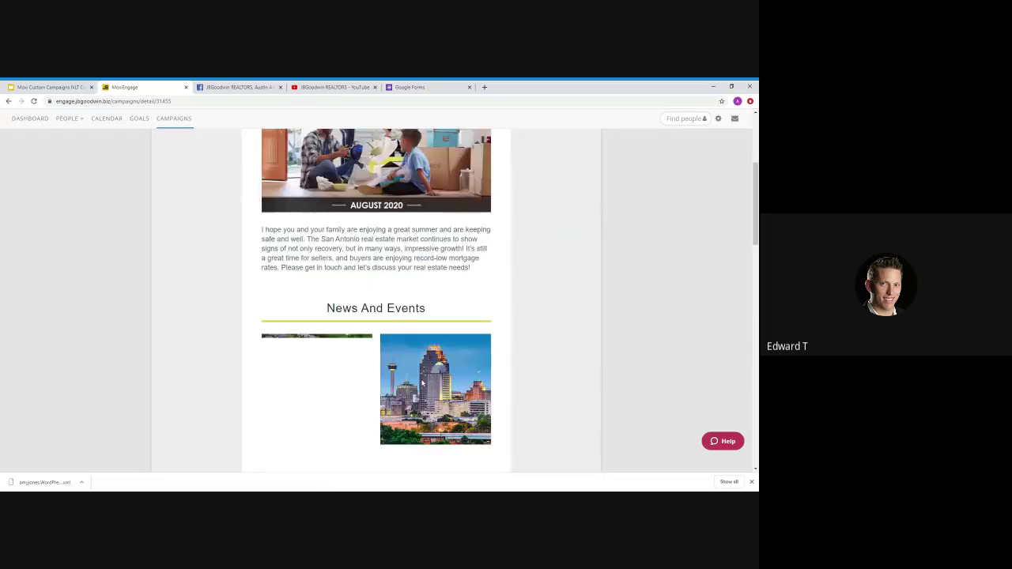
scroll(440, 266, down, 3)
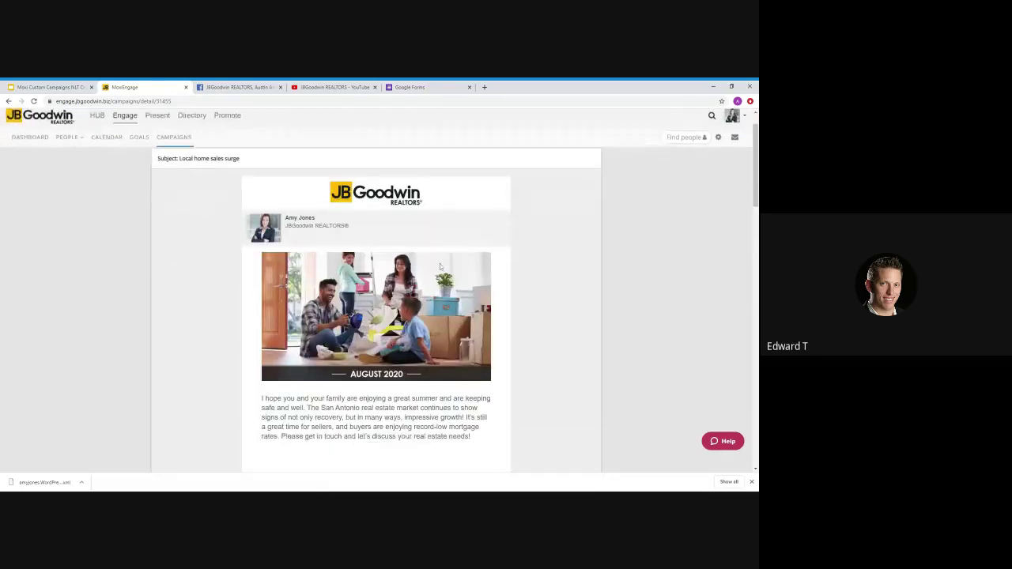
scroll(444, 268, down, 9)
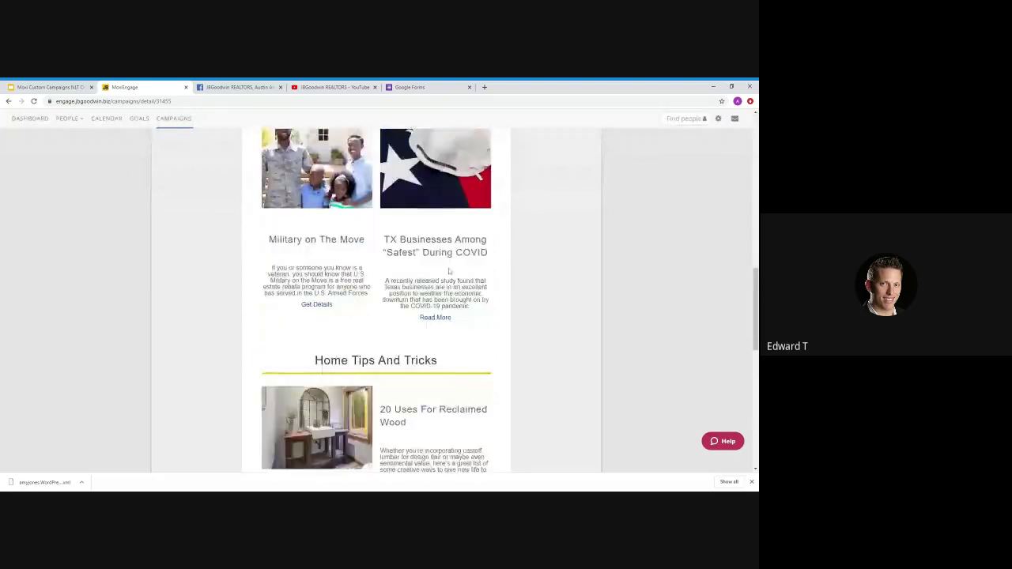
scroll(375, 301, up, 12)
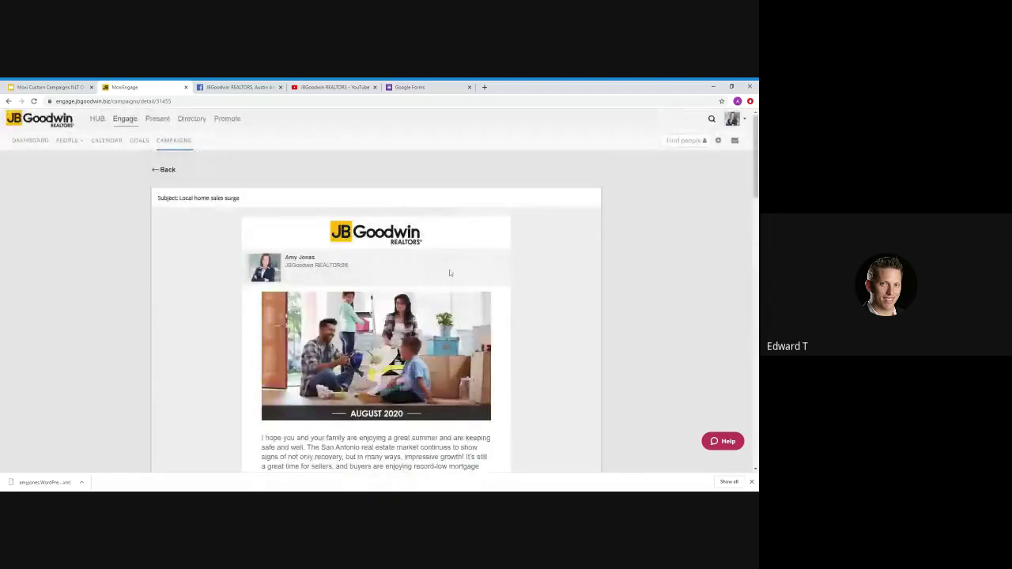
click(164, 170)
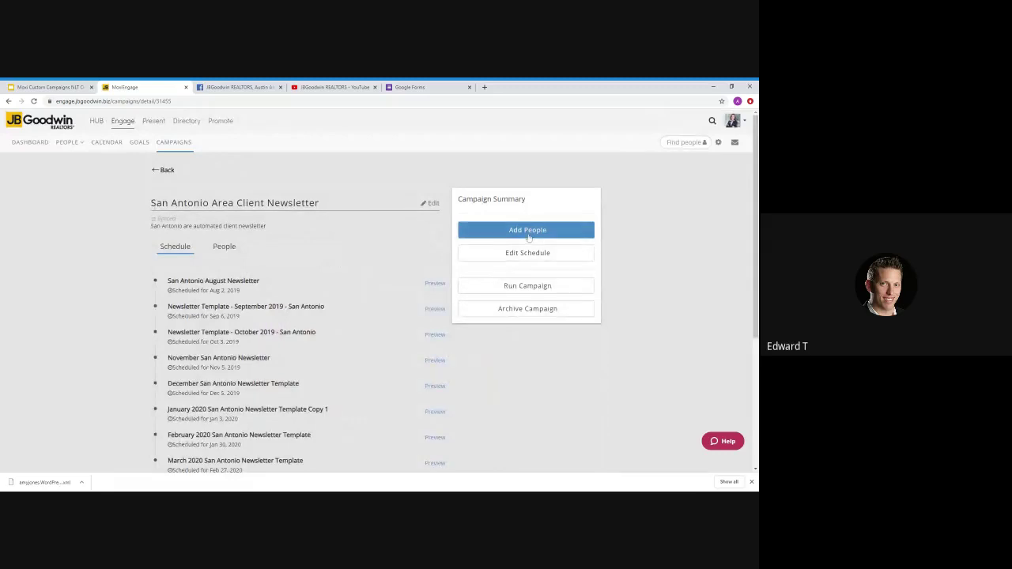
click(162, 170)
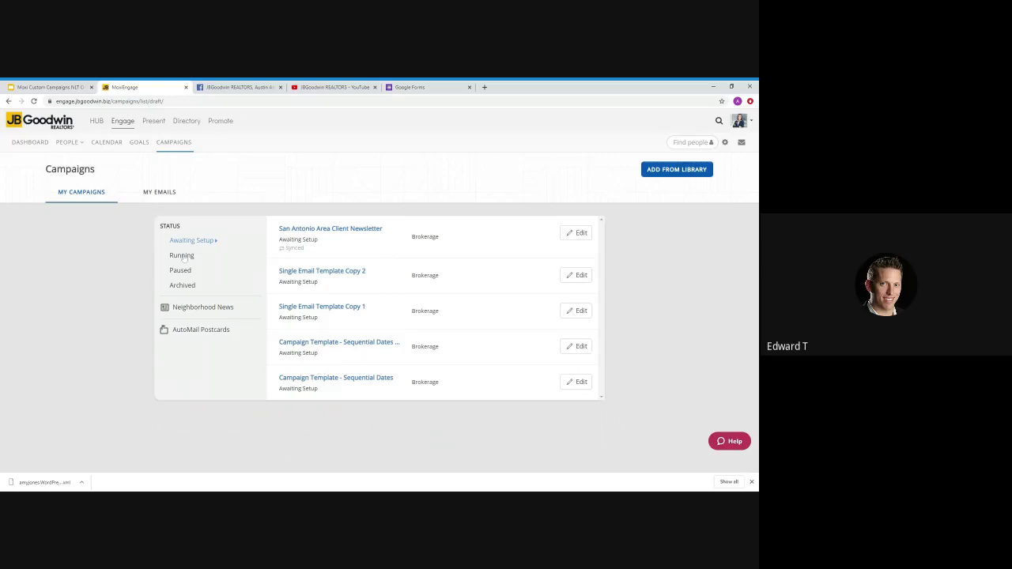
Examine the schedule of the running Austin Area Client Newsletter 1 campaign down to its August 2020 email, and return to the list.
click(183, 257)
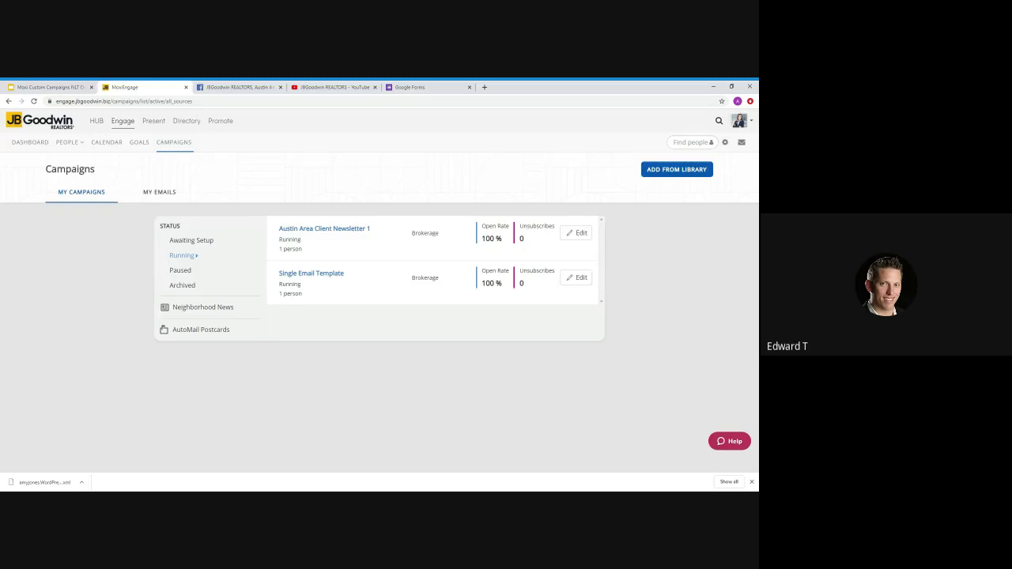
click(333, 229)
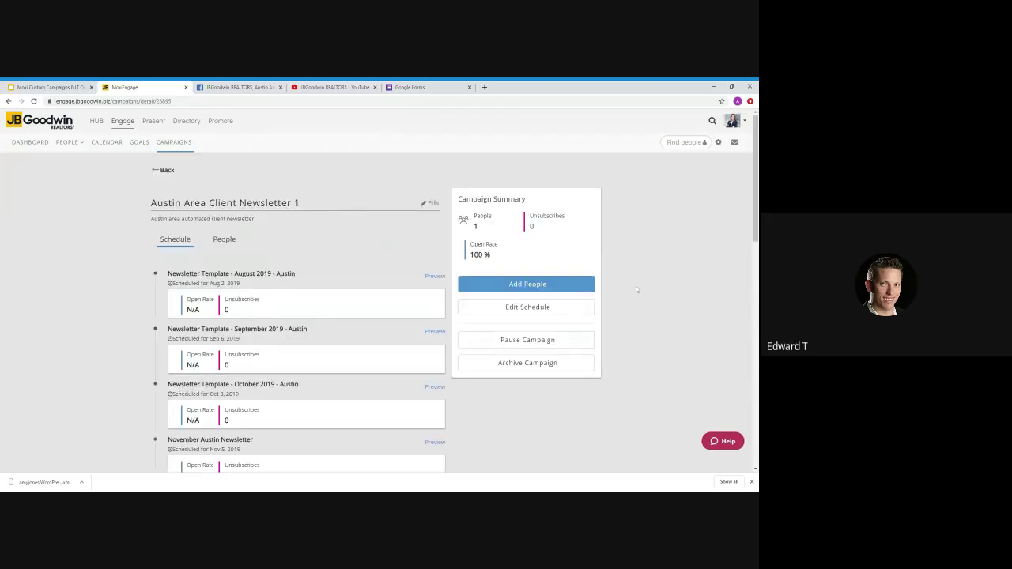
scroll(636, 286, down, 10)
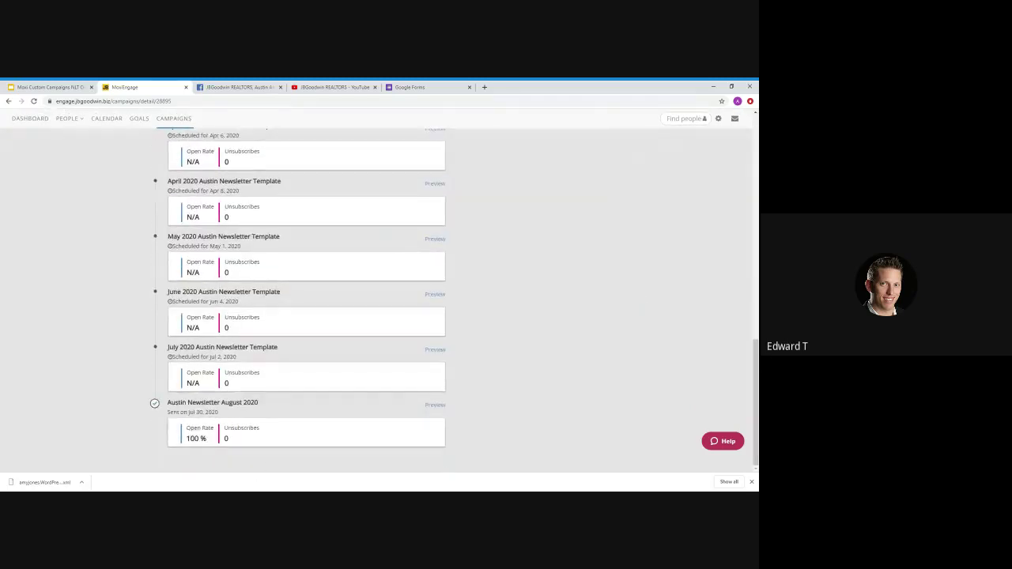
drag(167, 402, 265, 408)
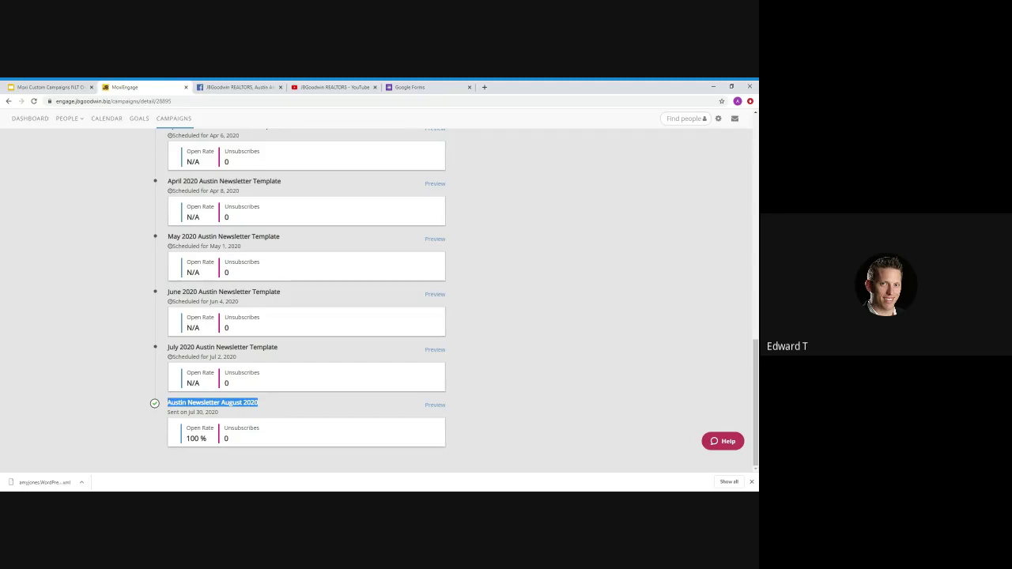
scroll(420, 375, up, 15)
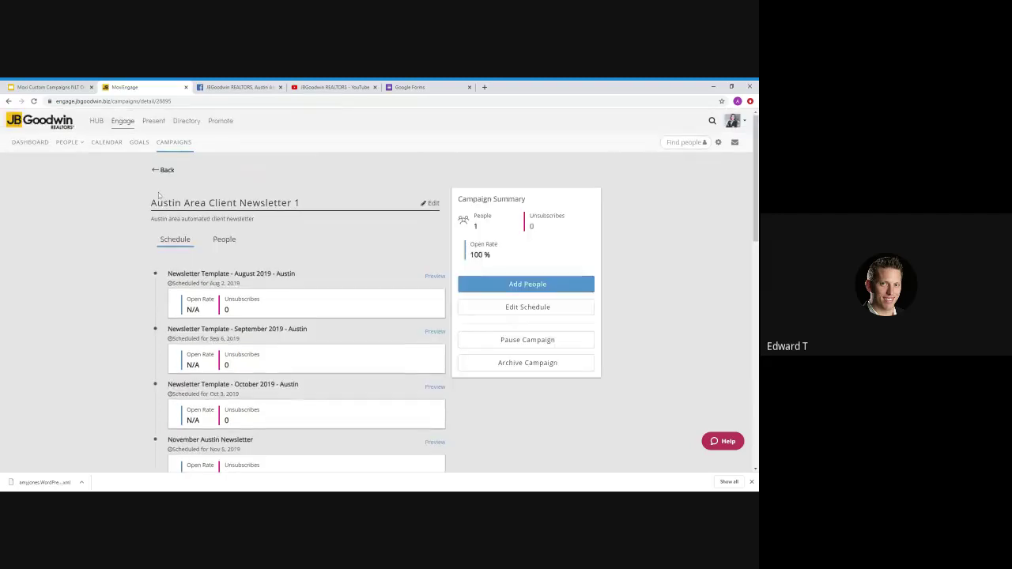
click(156, 171)
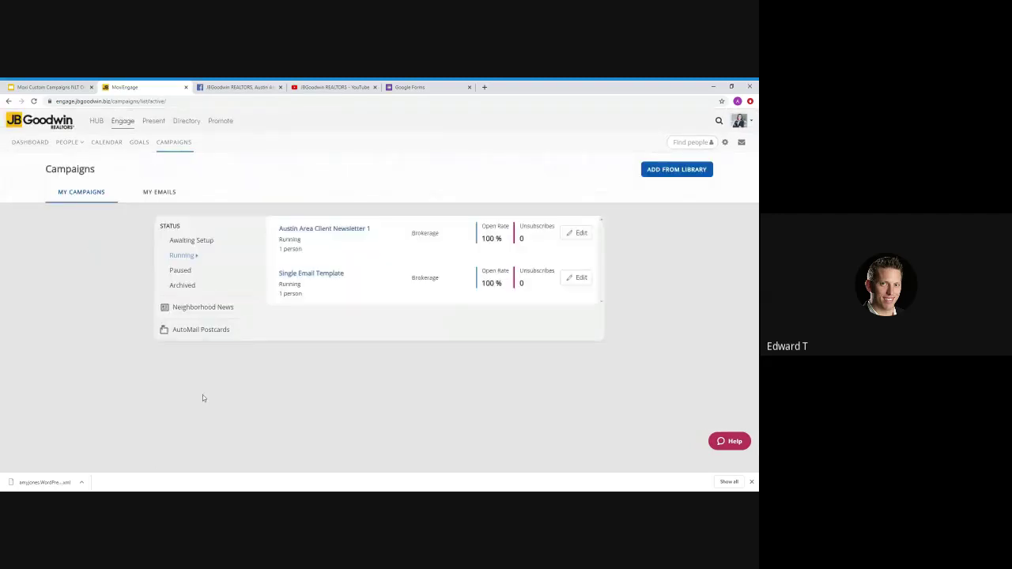
Sort the agent's saved emails by date modified from newest to oldest and locate Austin Newsletter August 2020.
click(157, 194)
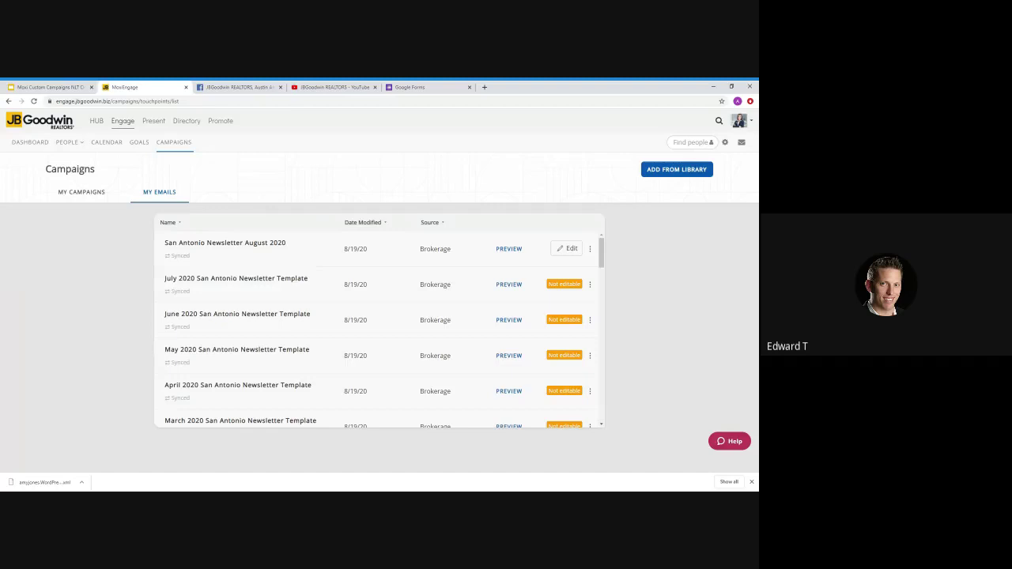
click(385, 223)
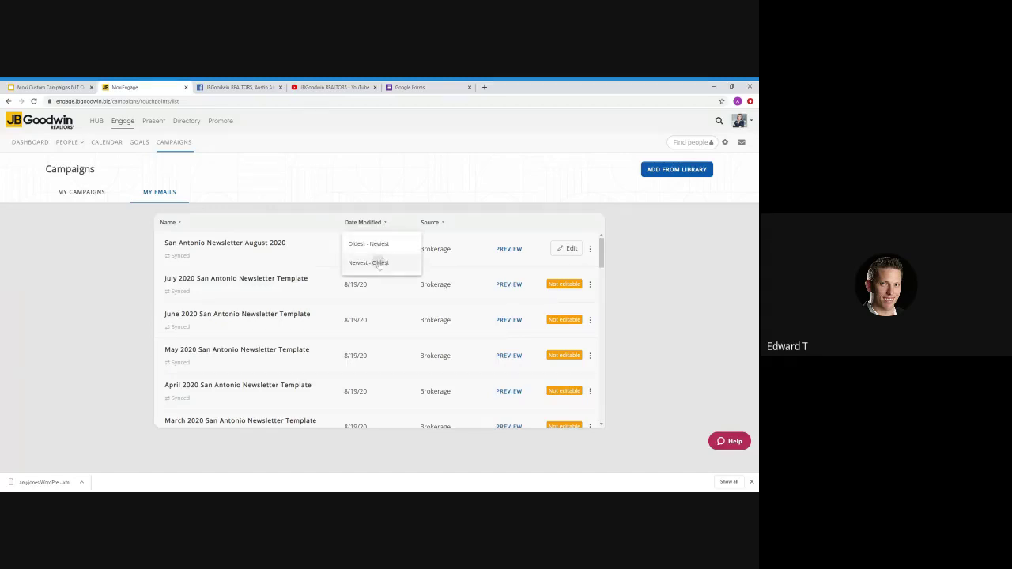
click(379, 263)
scroll(380, 274, down, 6)
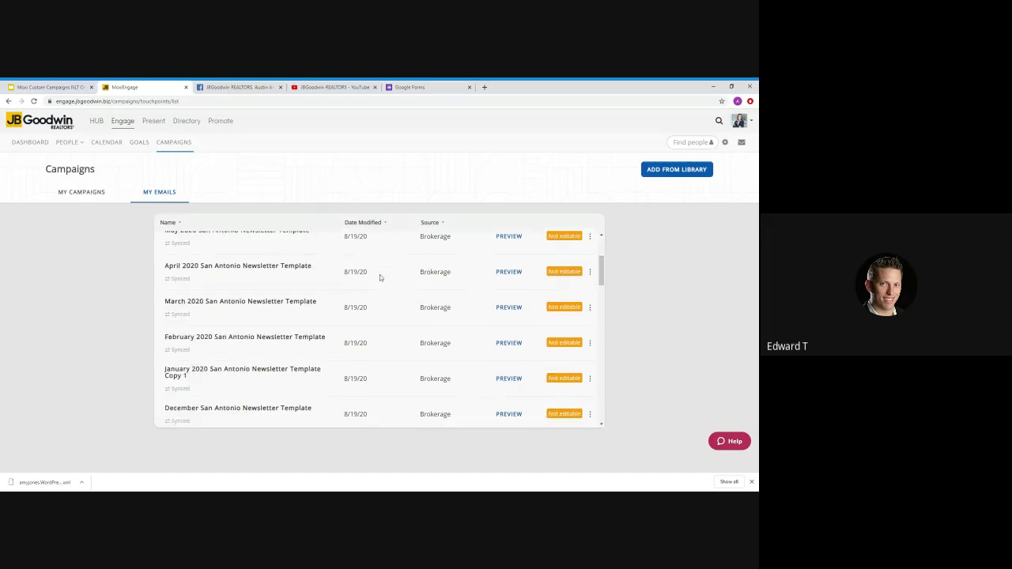
scroll(380, 275, down, 4)
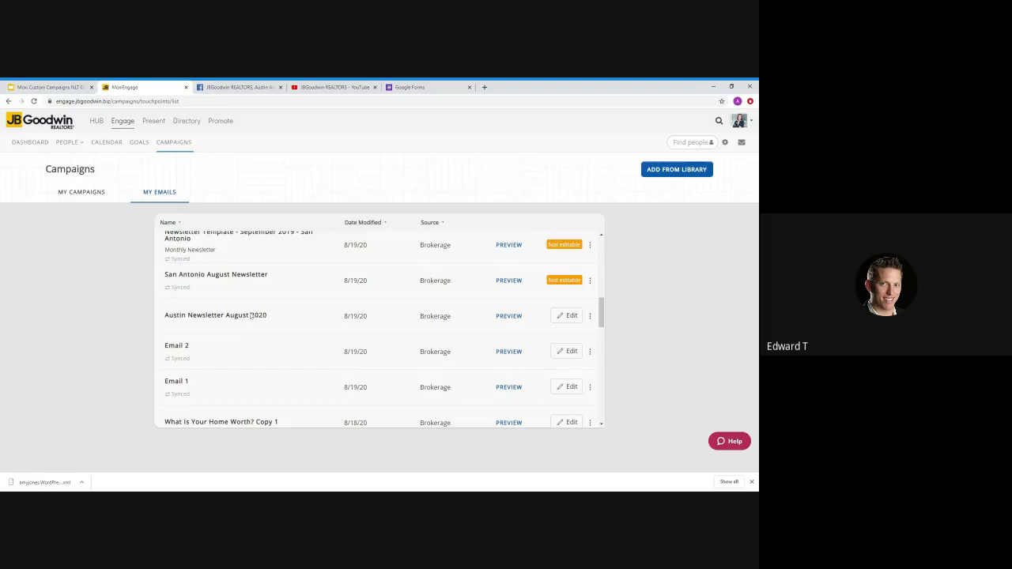
drag(182, 315, 296, 321)
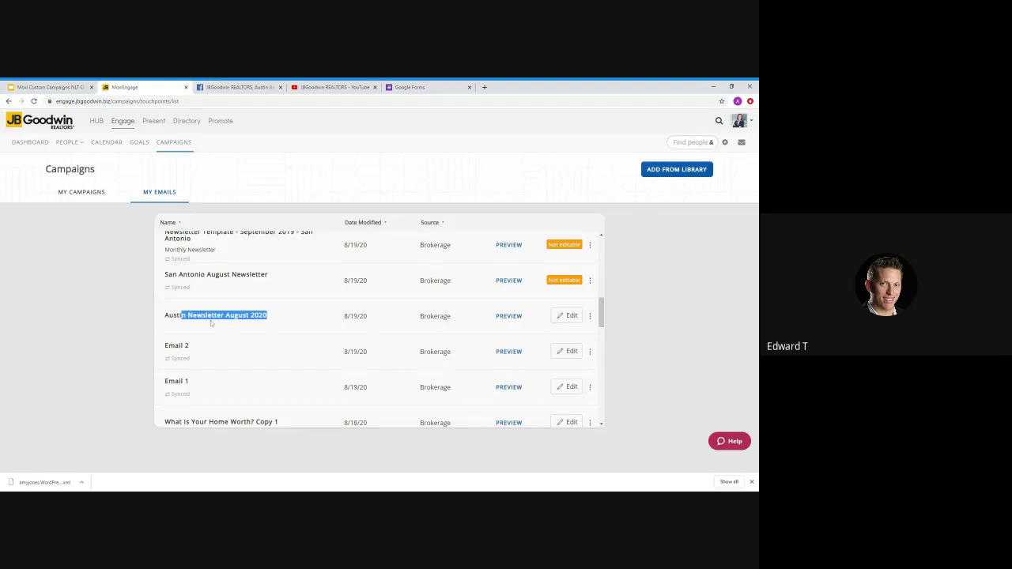
click(332, 322)
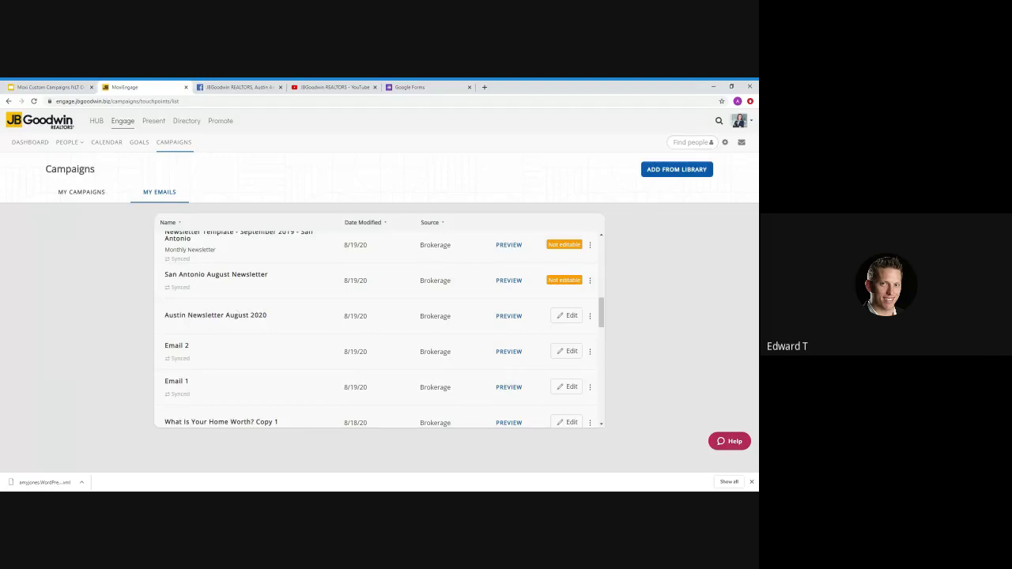
Open Austin Newsletter August 2020 for editing, check its subject and preview text, and save the email setup.
click(563, 316)
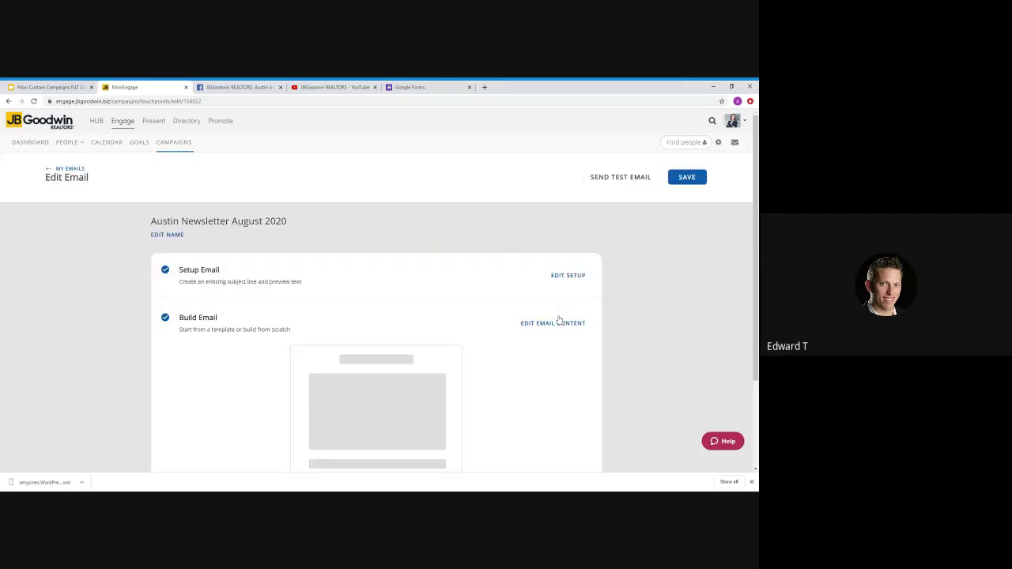
click(567, 276)
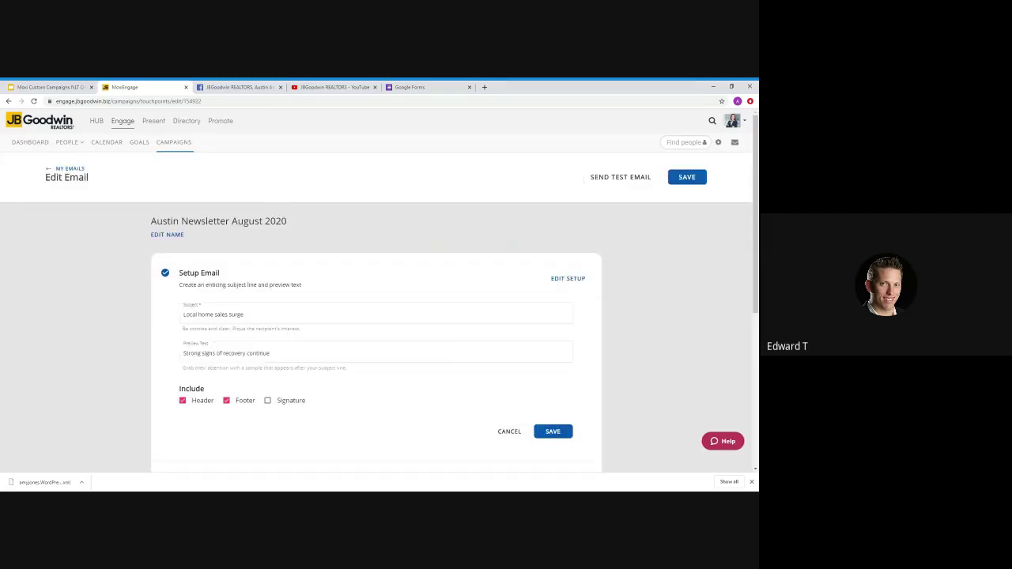
click(289, 315)
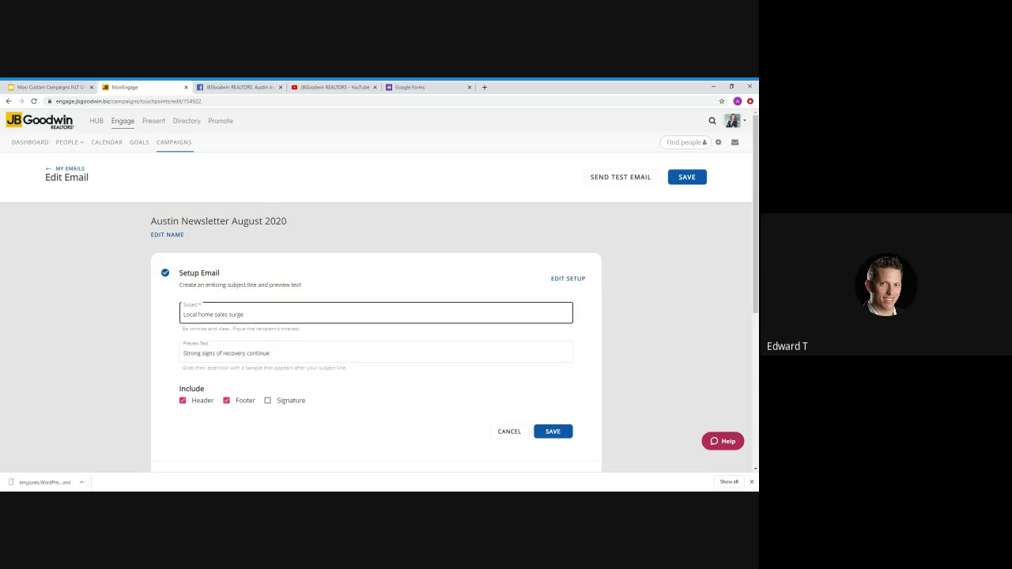
click(283, 342)
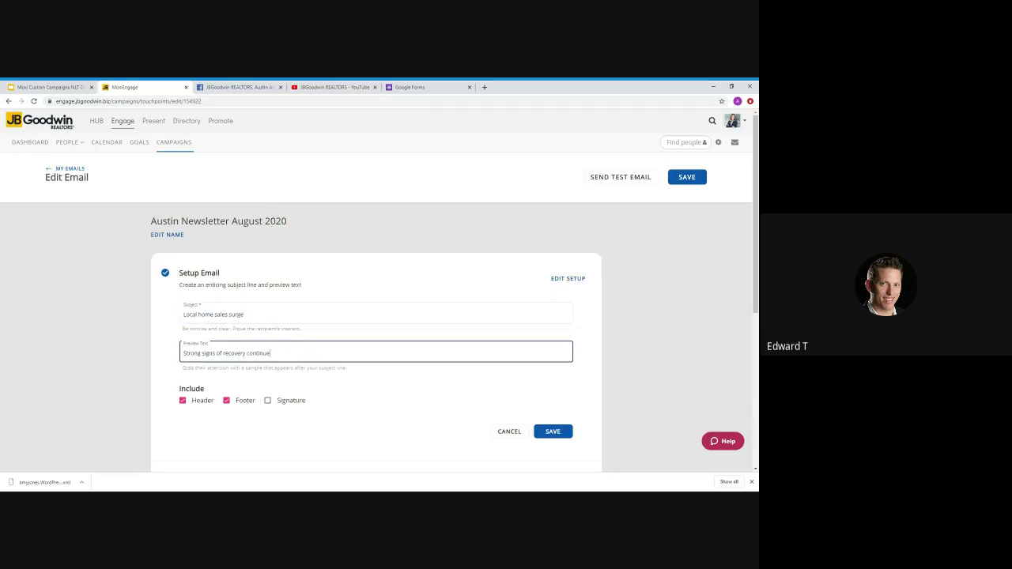
scroll(374, 367, down, 1)
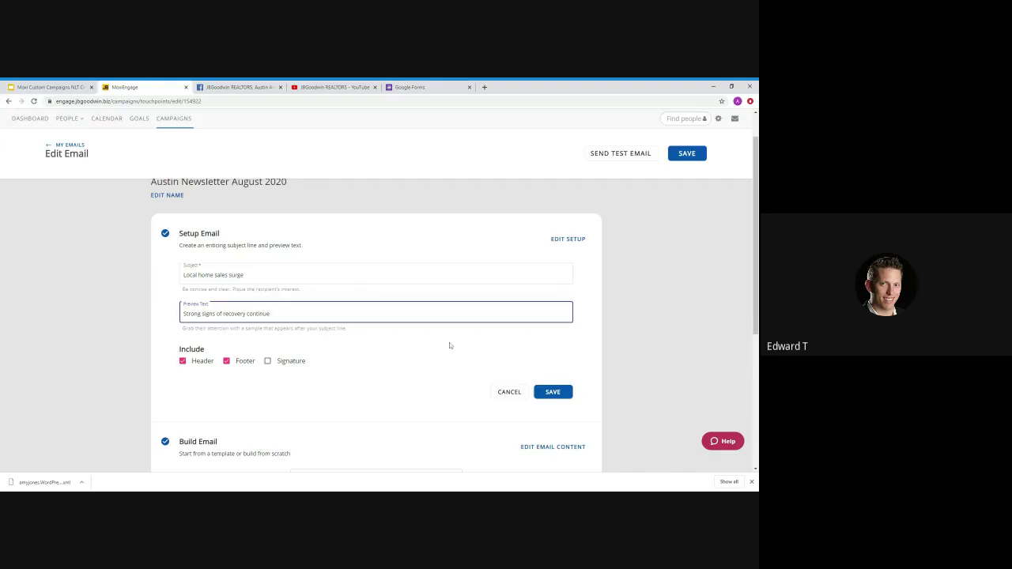
scroll(550, 367, down, 1)
click(551, 356)
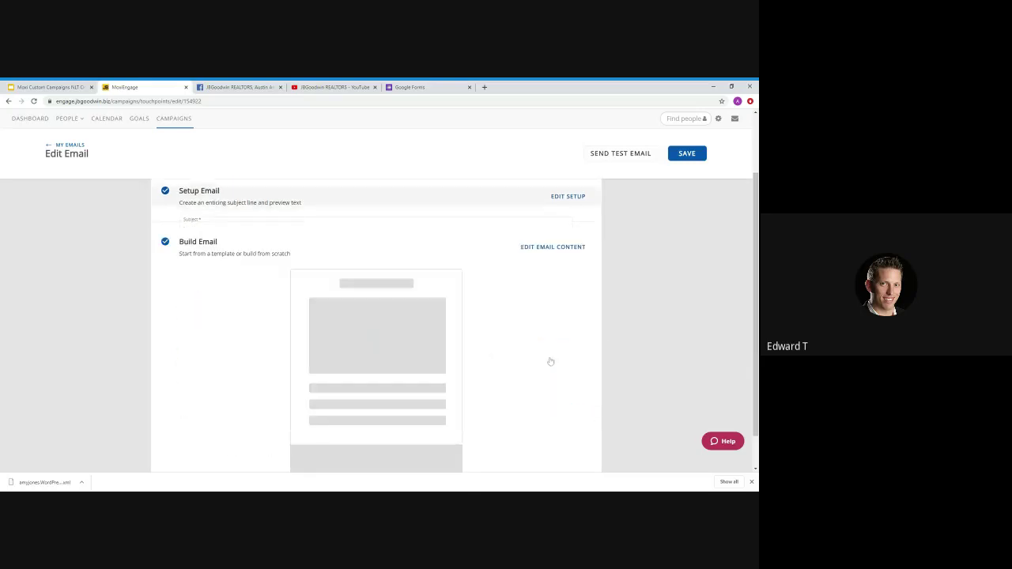
Open the newsletter's content for editing and review its sections down to the social icons below Market Statistics.
click(544, 247)
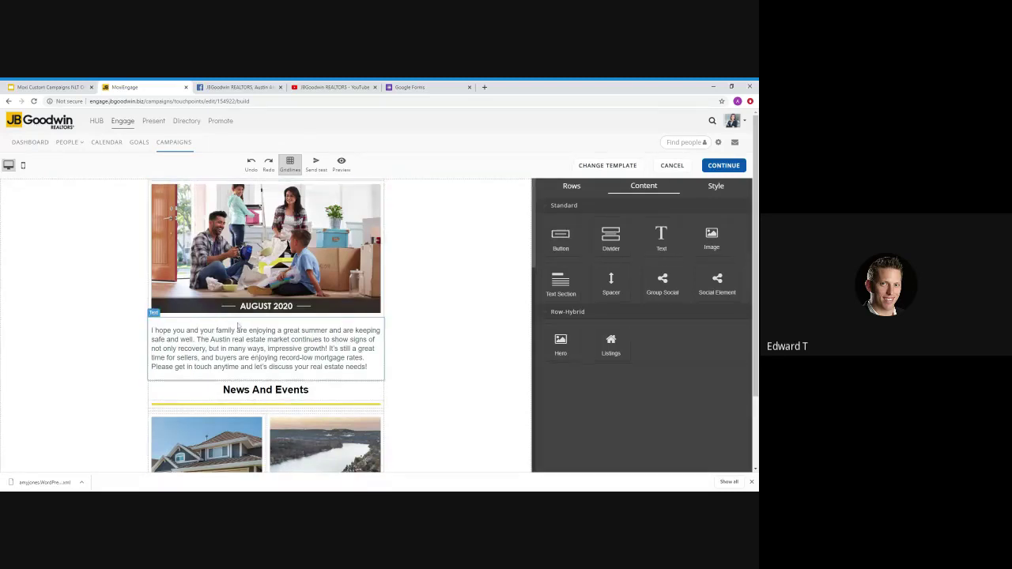
scroll(423, 326, down, 1)
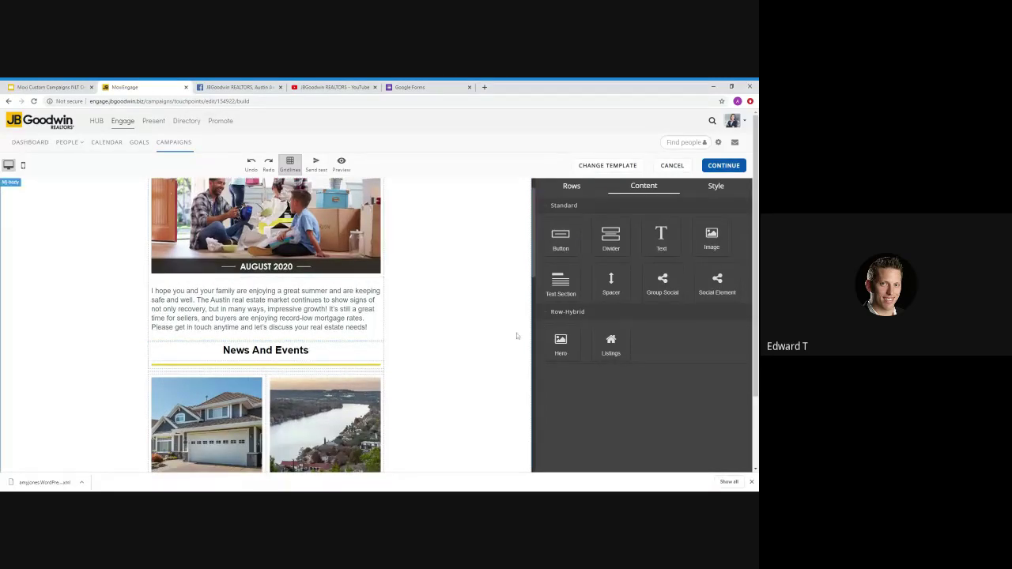
scroll(439, 373, down, 3)
scroll(439, 373, down, 18)
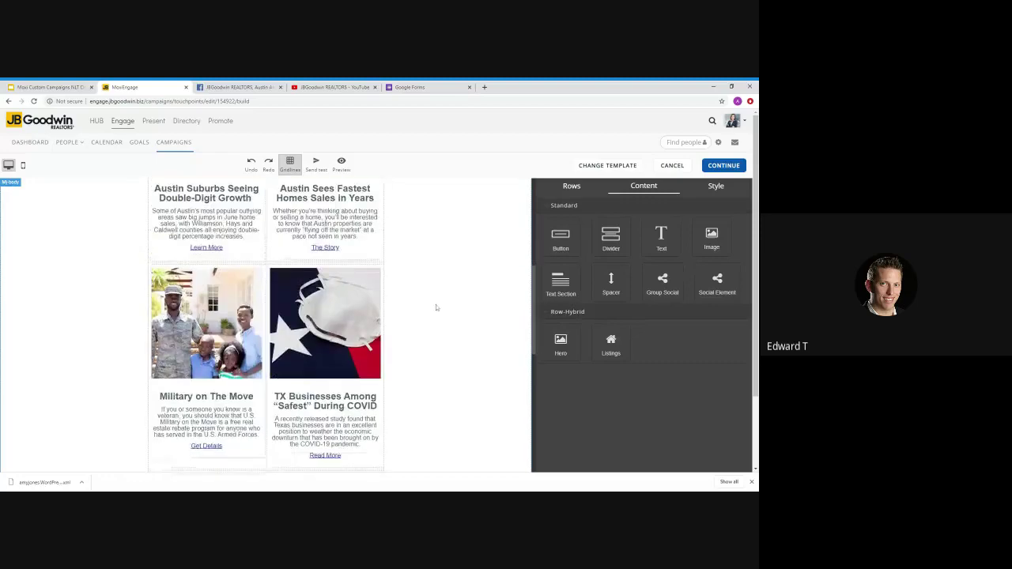
scroll(446, 309, down, 5)
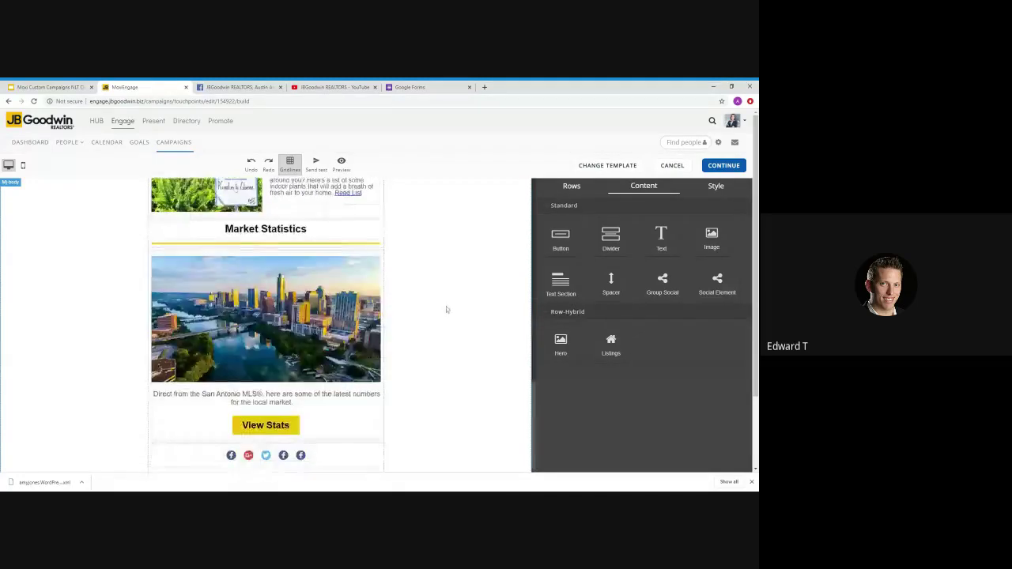
Delete both social icon groups and the property listing beneath the View Stats button.
click(341, 298)
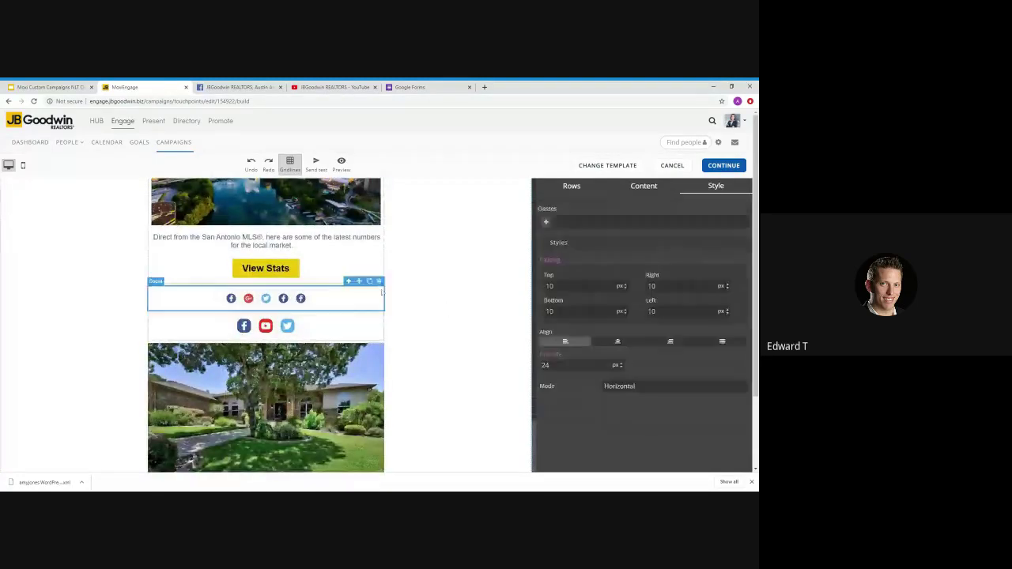
click(379, 281)
click(367, 311)
click(380, 281)
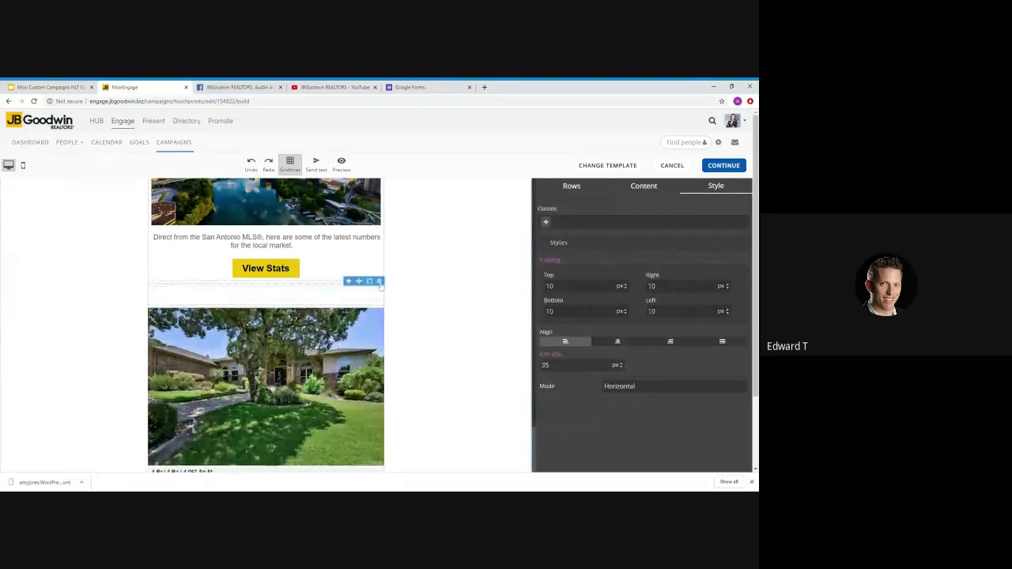
click(370, 318)
click(380, 303)
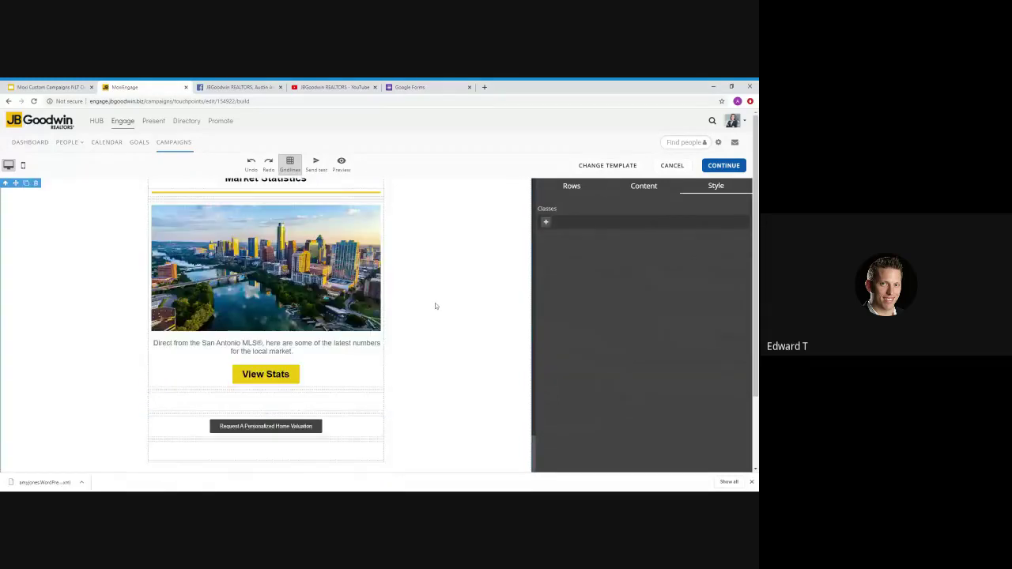
Delete the Request A Personalized Home Valuation button near the end of the email.
scroll(437, 306, up, 4)
scroll(439, 306, down, 4)
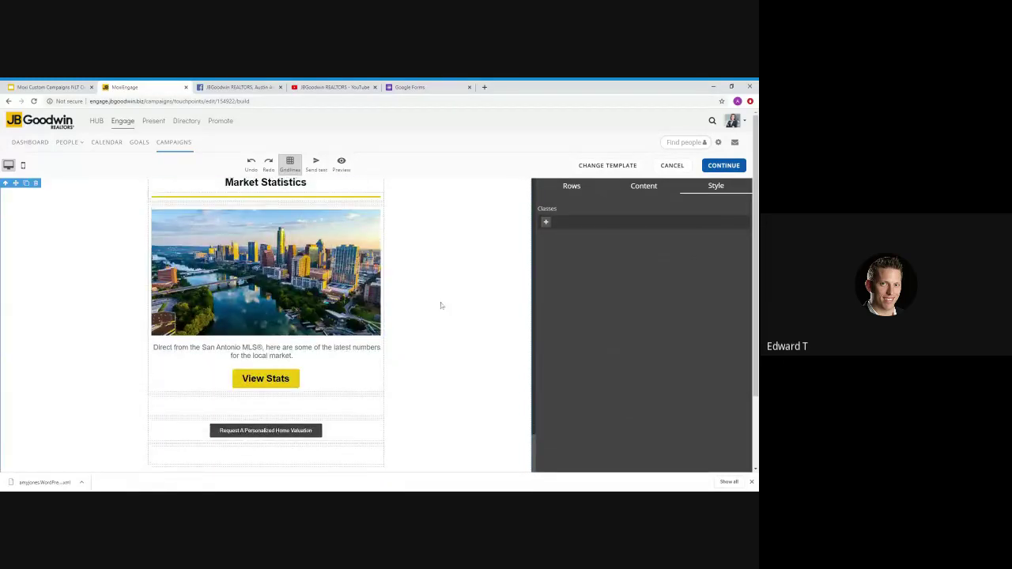
click(372, 422)
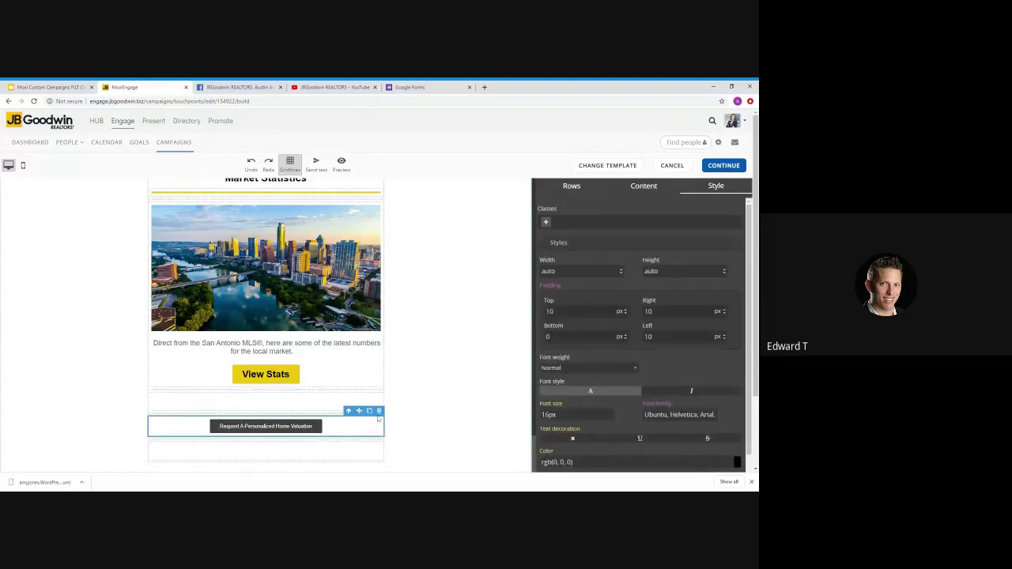
click(380, 411)
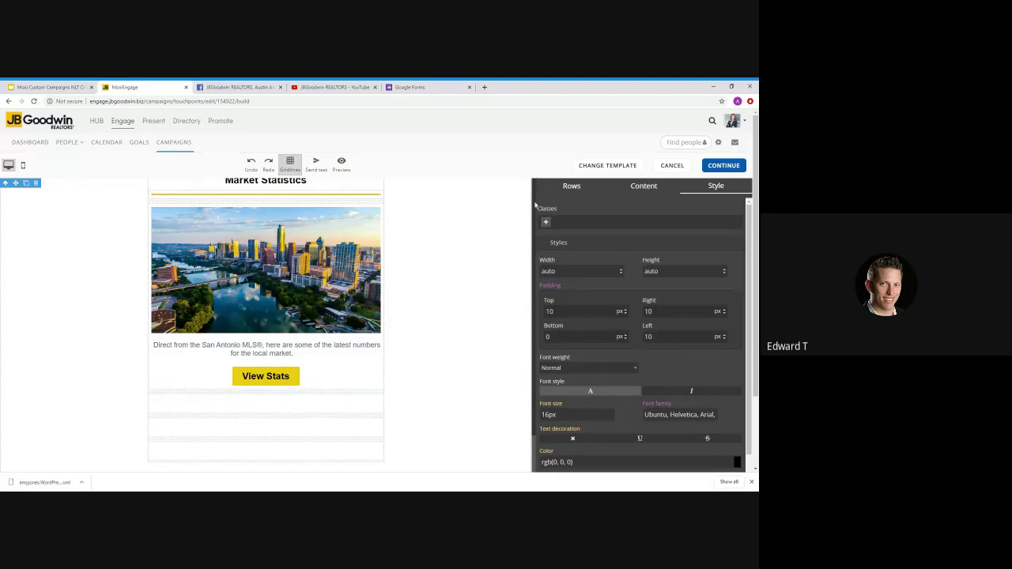
Add a one-column row and a two-column row among the empty rows below the View Stats button.
click(566, 188)
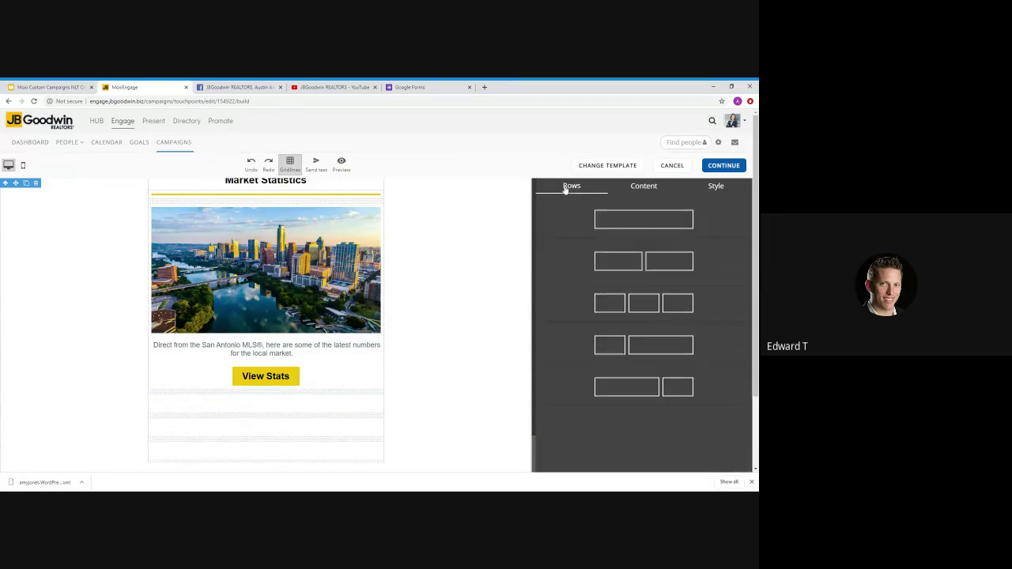
scroll(467, 380, down, 2)
scroll(515, 229, up, 5)
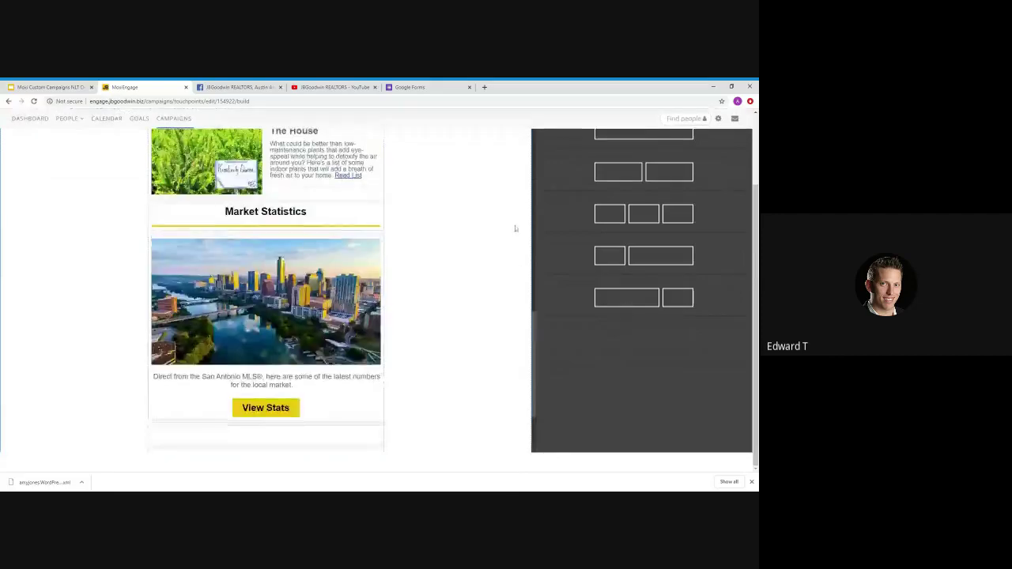
scroll(430, 321, down, 4)
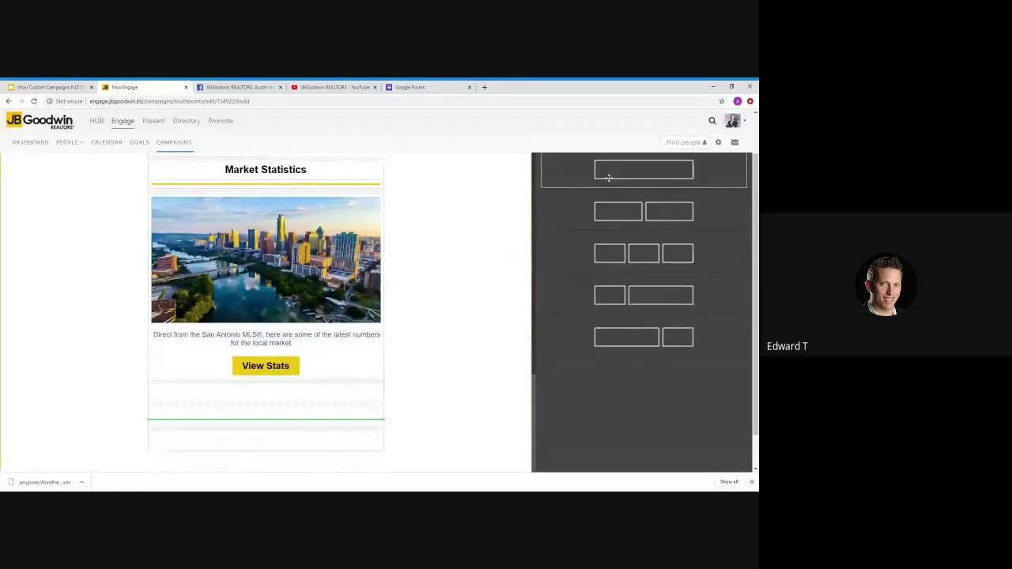
drag(609, 178, 308, 400)
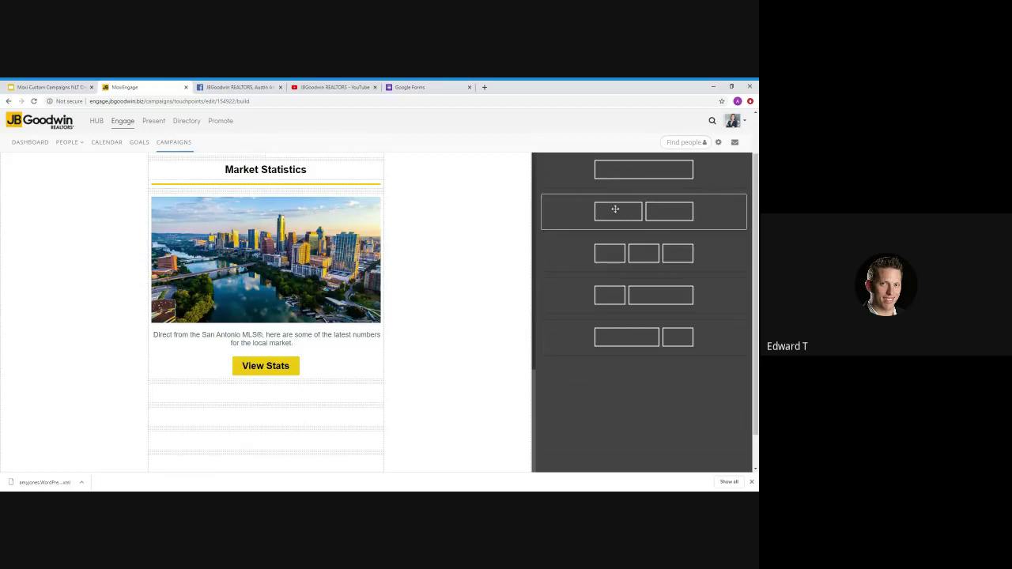
drag(616, 209, 265, 405)
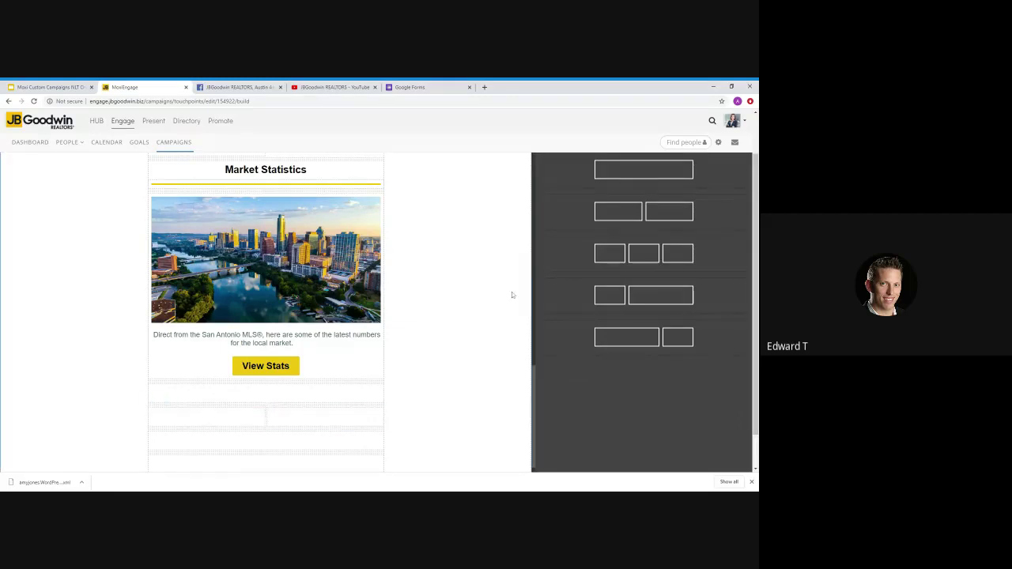
Insert a Group Social element into the empty row directly below the View Stats button.
scroll(512, 295, up, 3)
scroll(514, 298, up, 2)
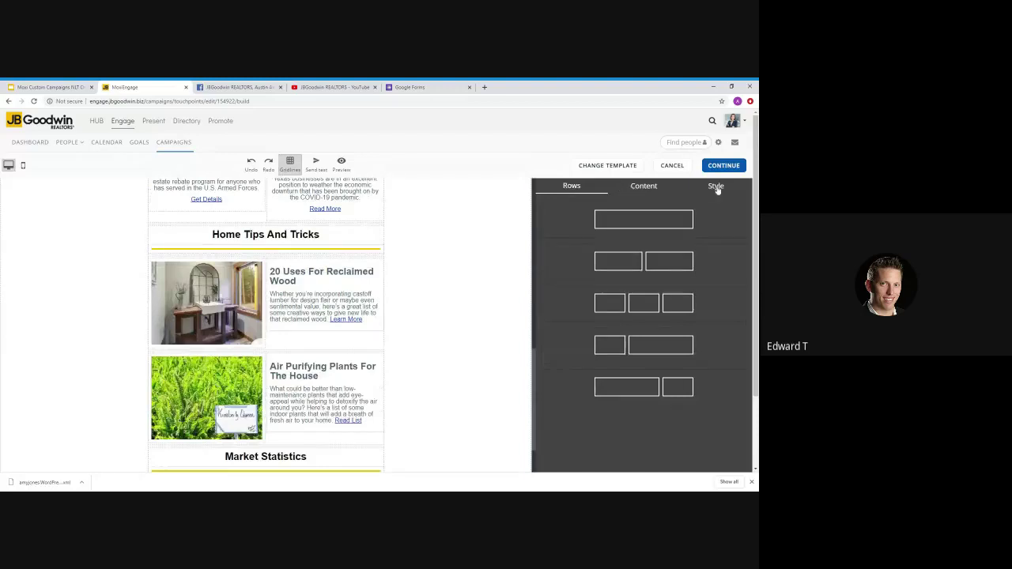
scroll(435, 280, down, 5)
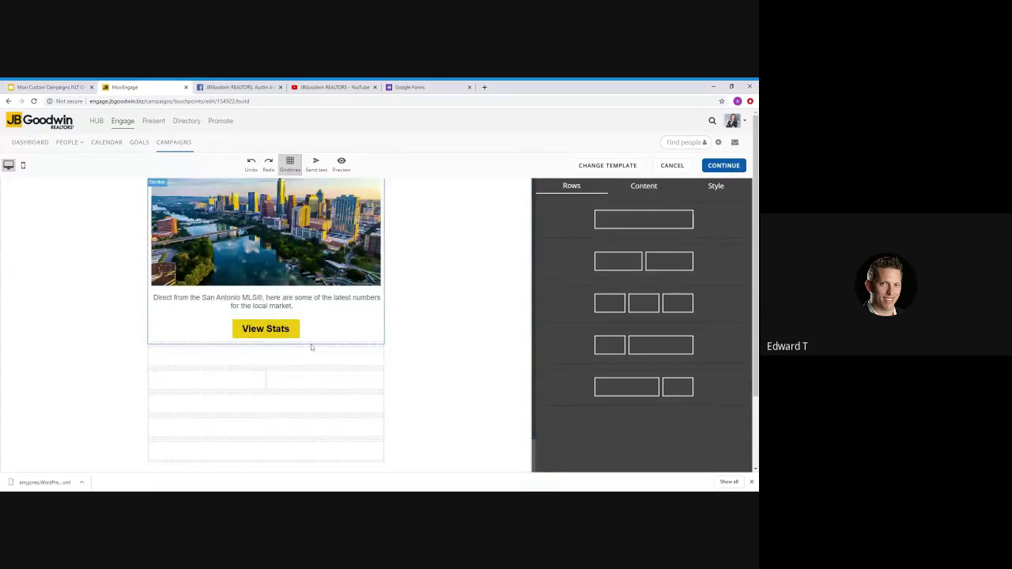
click(652, 188)
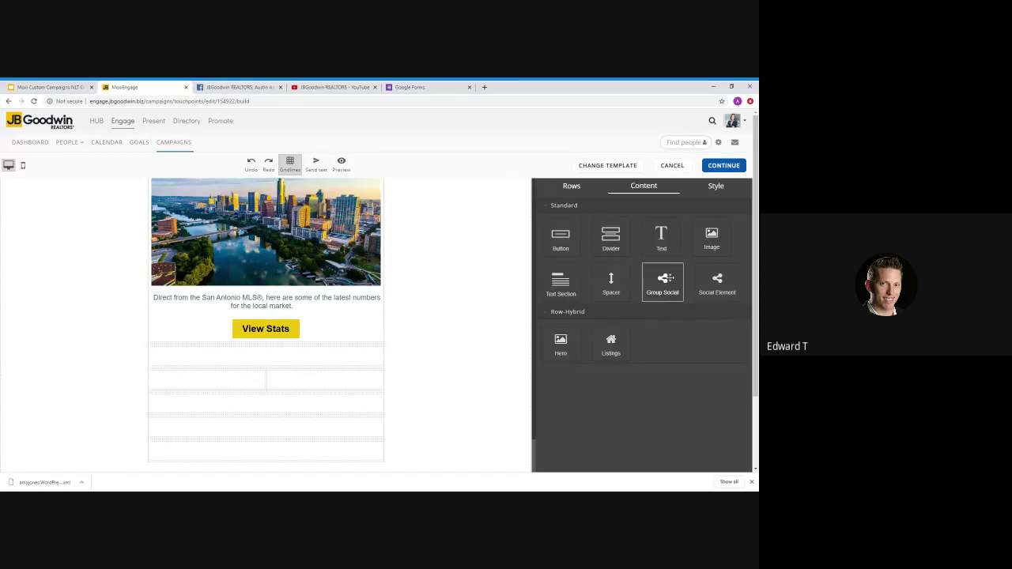
drag(666, 277, 266, 358)
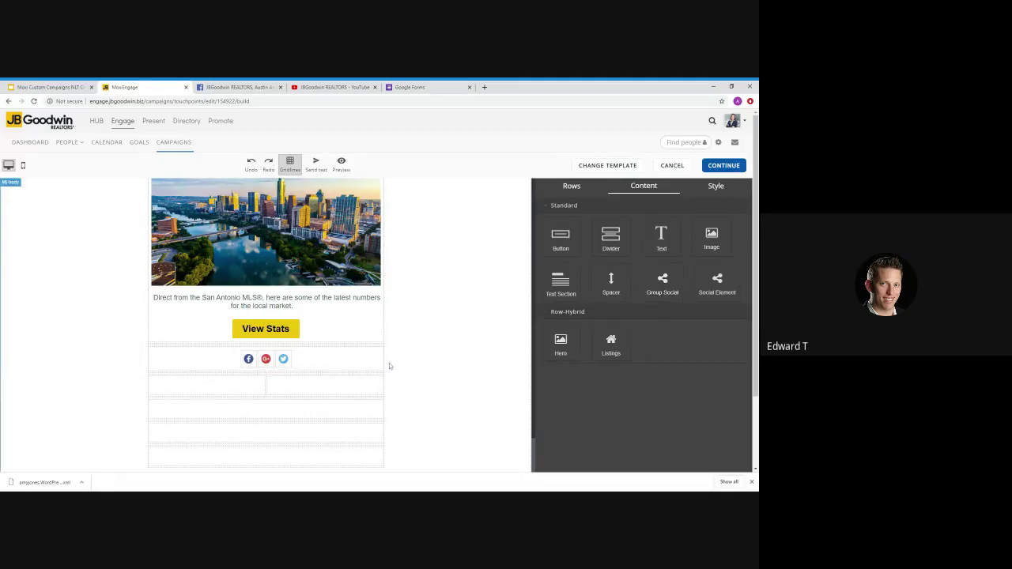
Set the icon size of the new social icon group to 32 px.
click(342, 366)
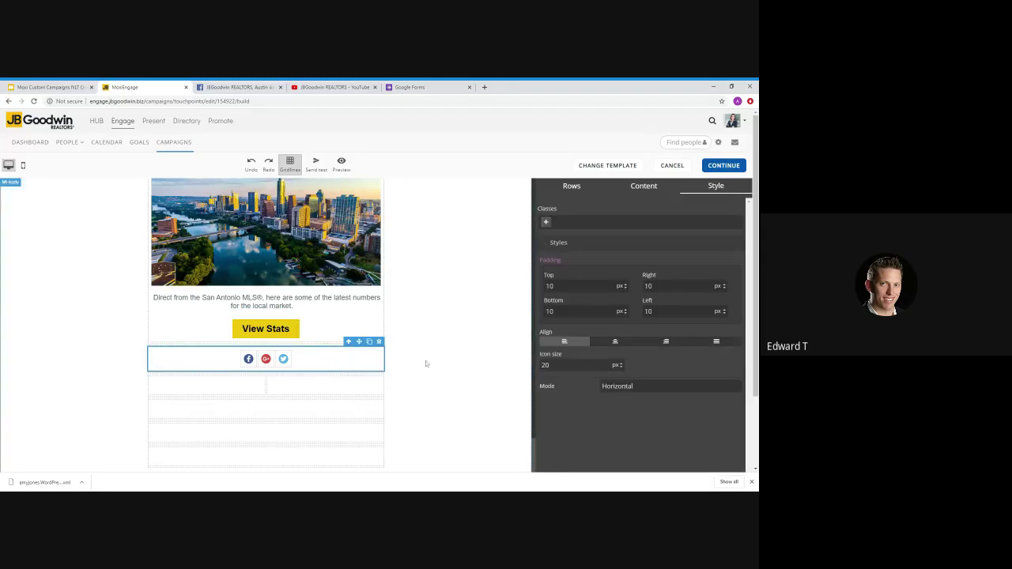
click(622, 364)
click(622, 366)
click(621, 365)
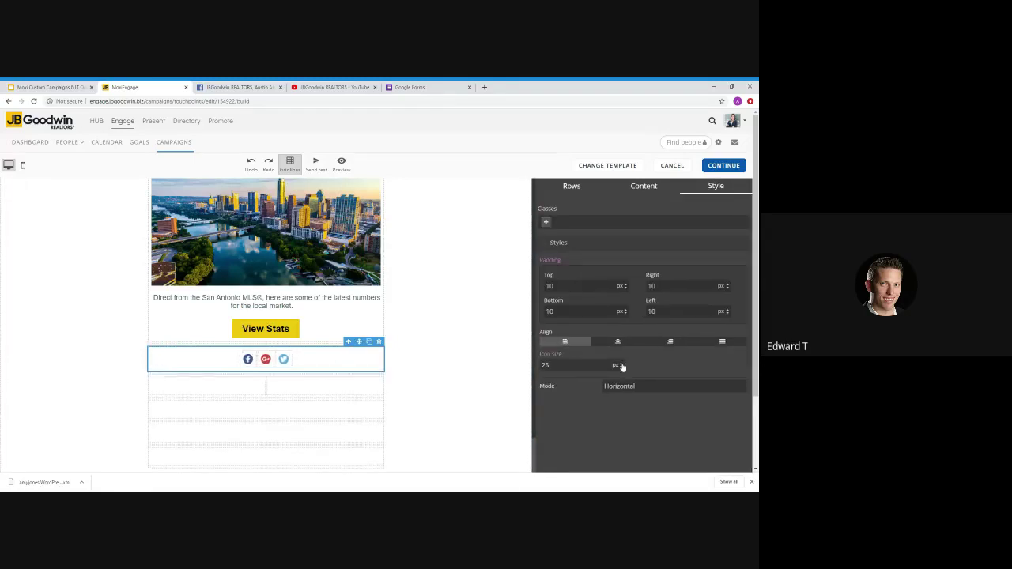
click(622, 366)
click(621, 365)
click(622, 365)
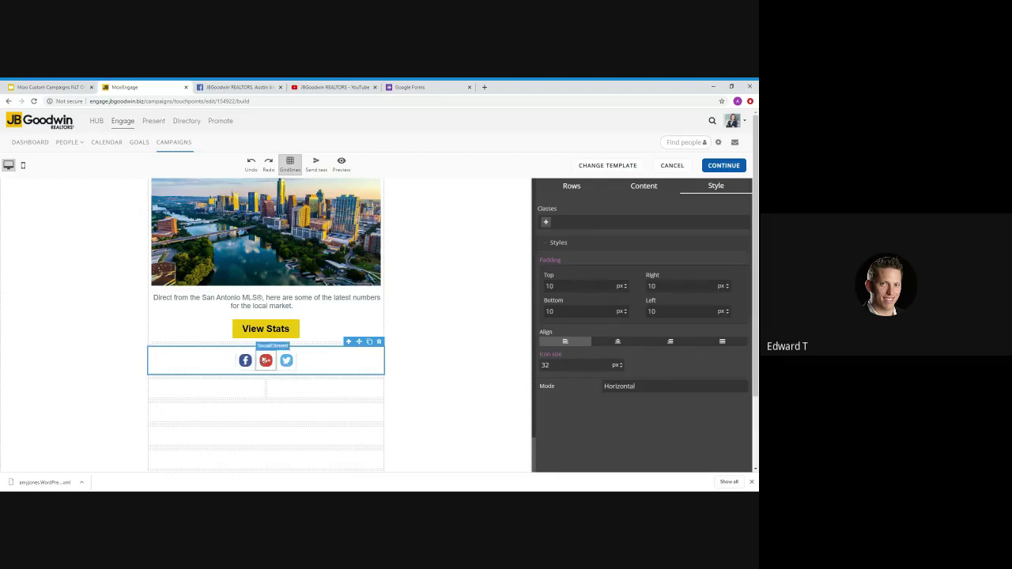
click(245, 361)
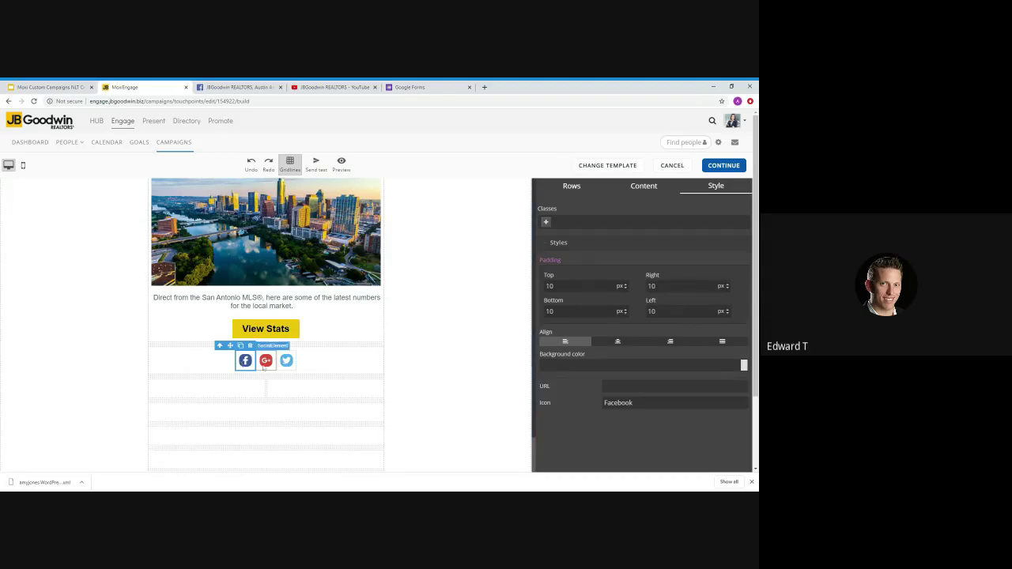
click(229, 87)
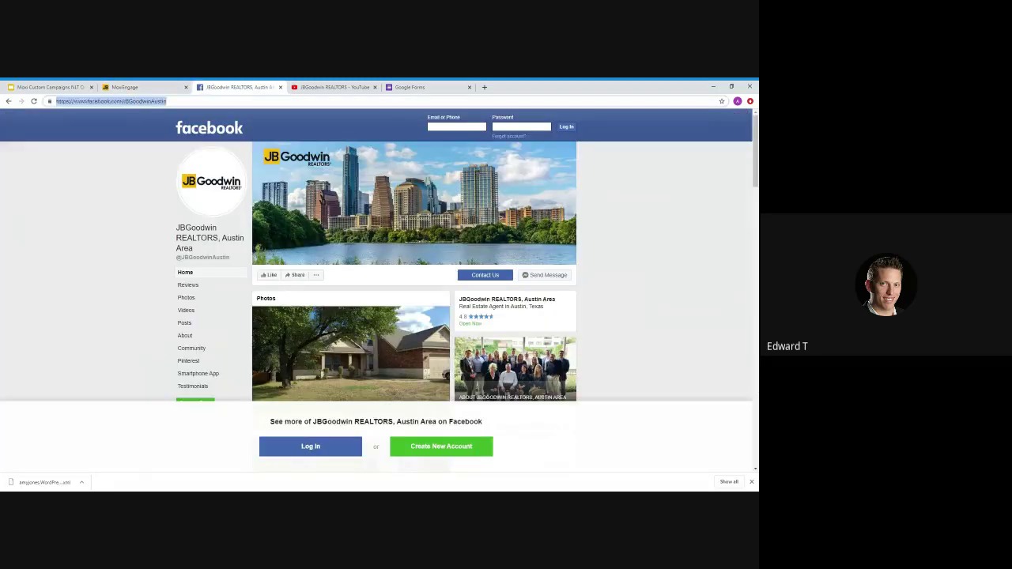
click(124, 102)
key(ctrl+c)
click(134, 87)
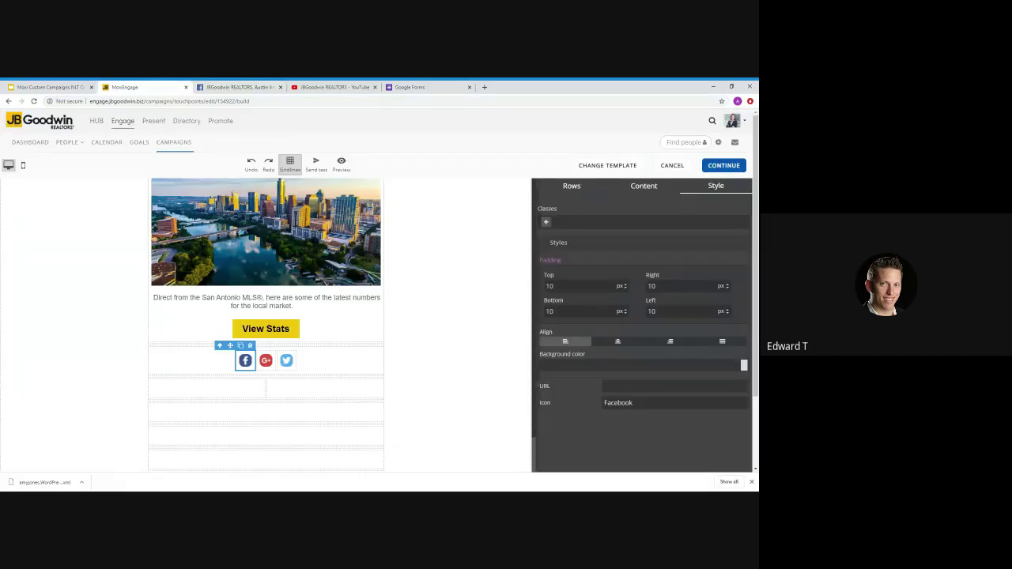
key(ctrl+v)
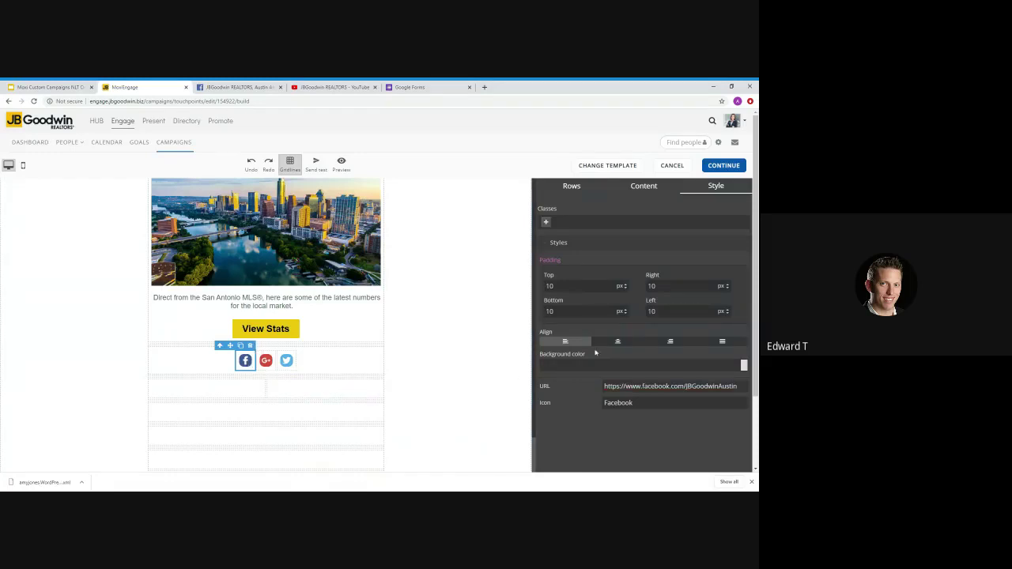
Change the Google icon to Instagram and the Twitter icon to Youtube in the social icon group.
click(266, 360)
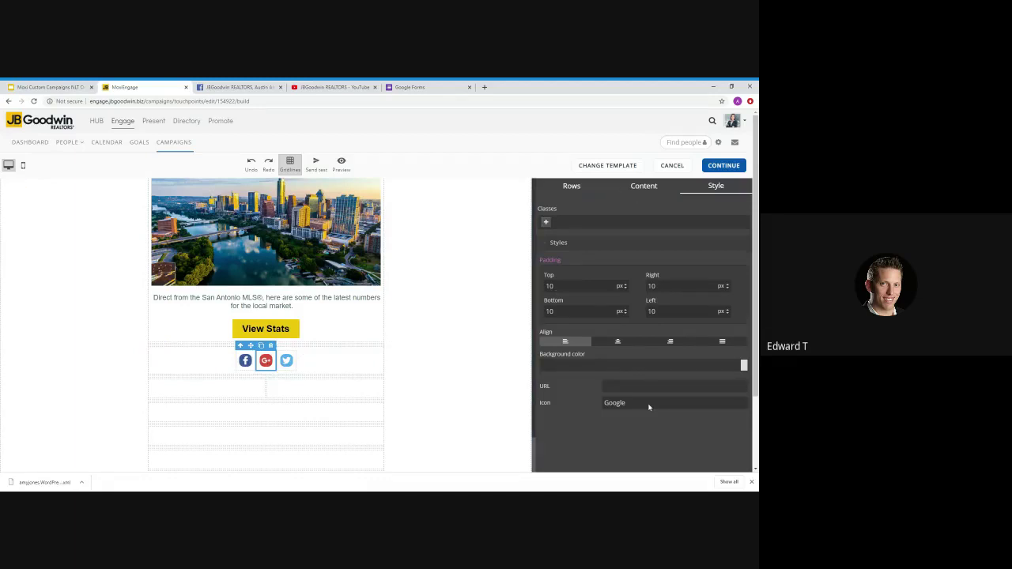
click(637, 244)
click(286, 360)
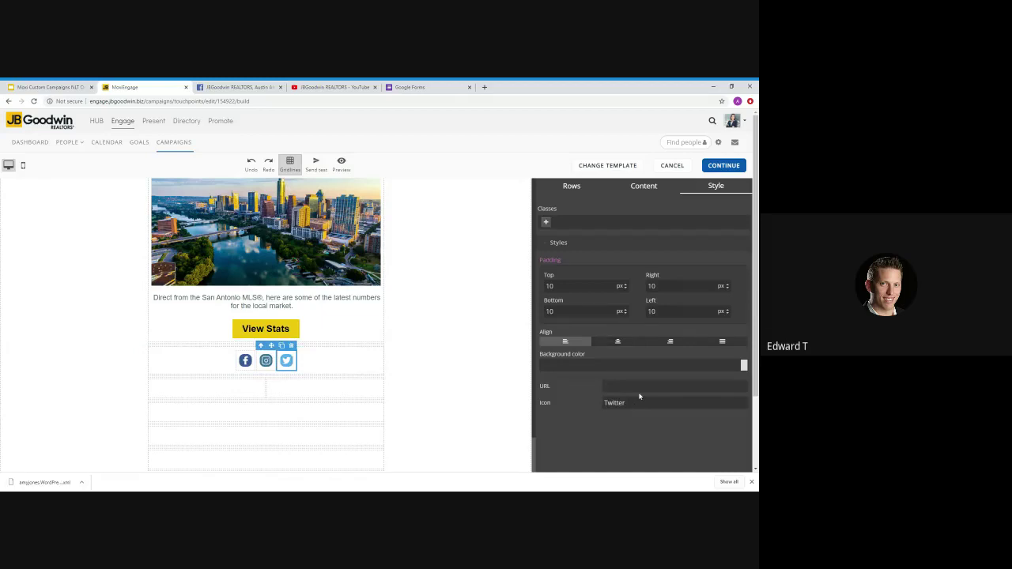
click(622, 273)
key(Down)
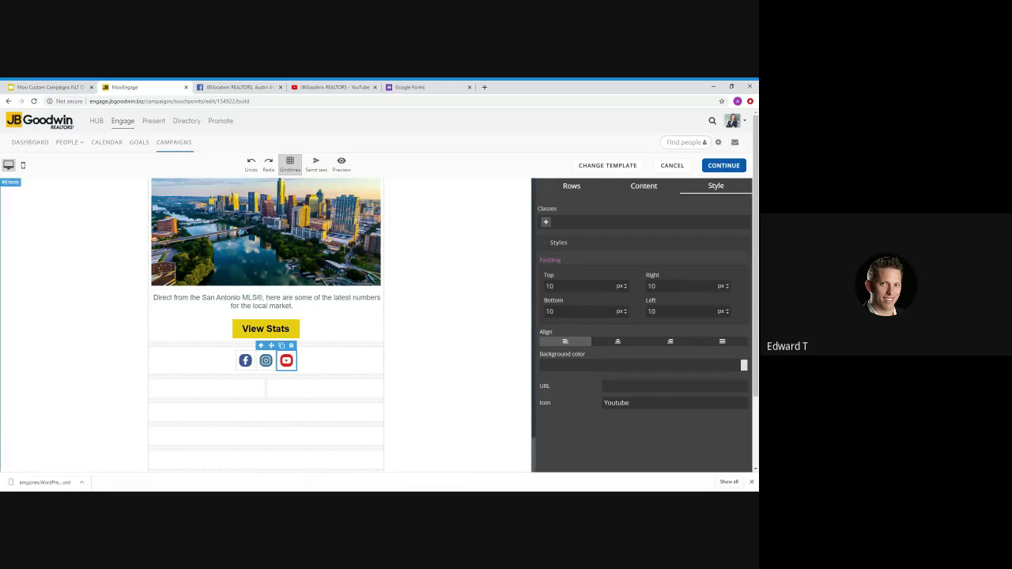
click(633, 387)
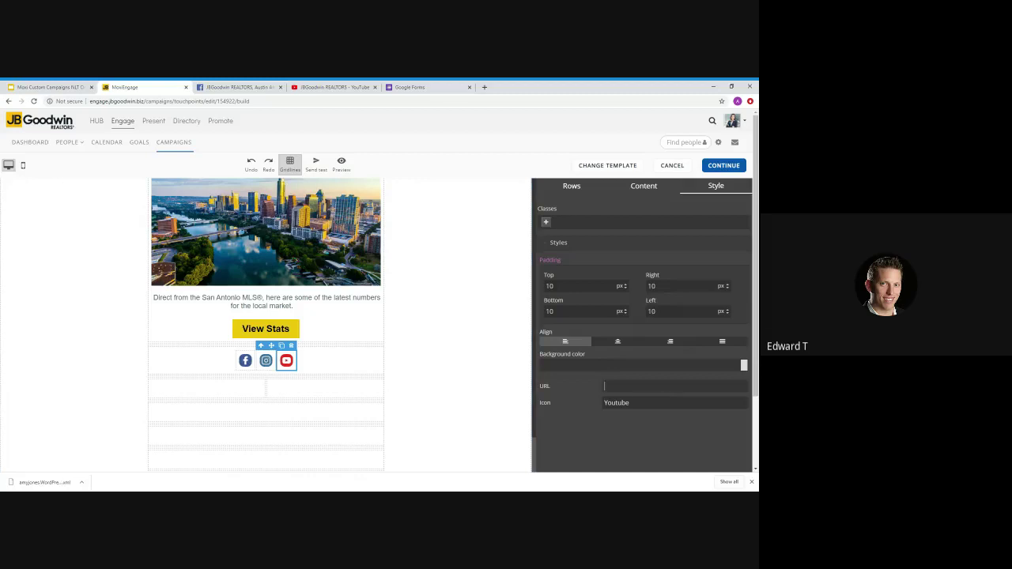
click(474, 358)
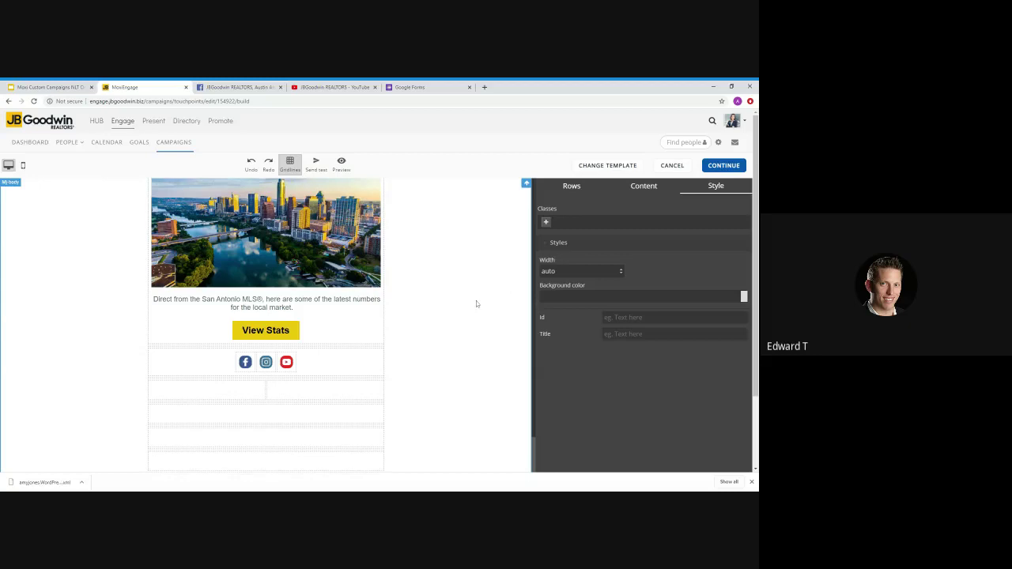
scroll(475, 301, up, 1)
scroll(474, 303, down, 1)
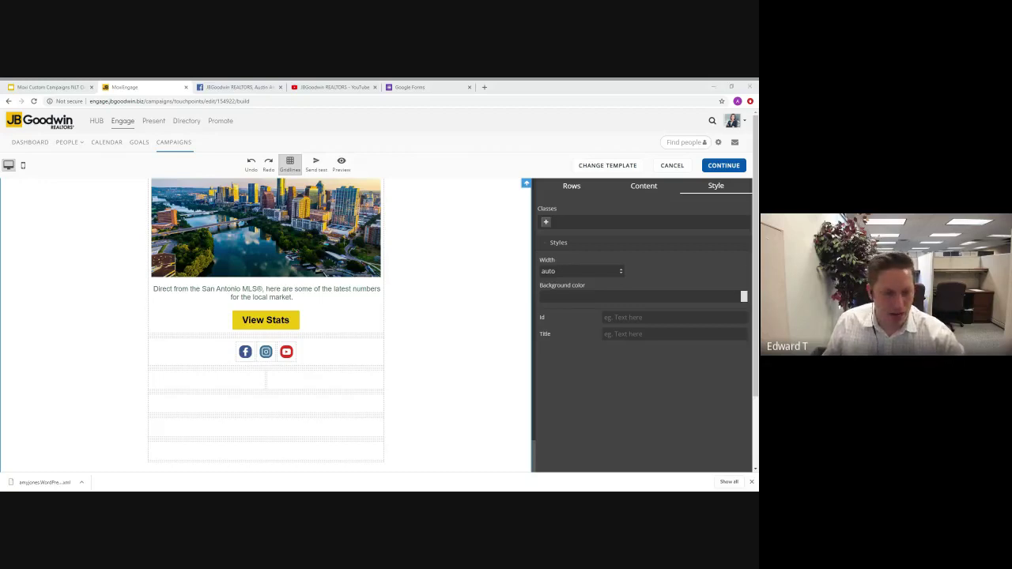
key(alt+Tab)
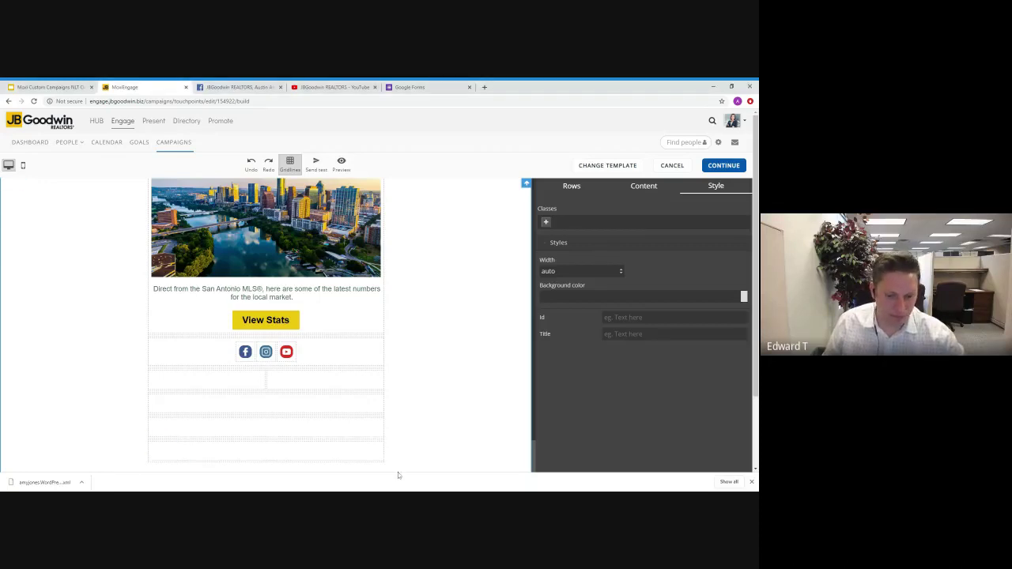
scroll(450, 367, up, 3)
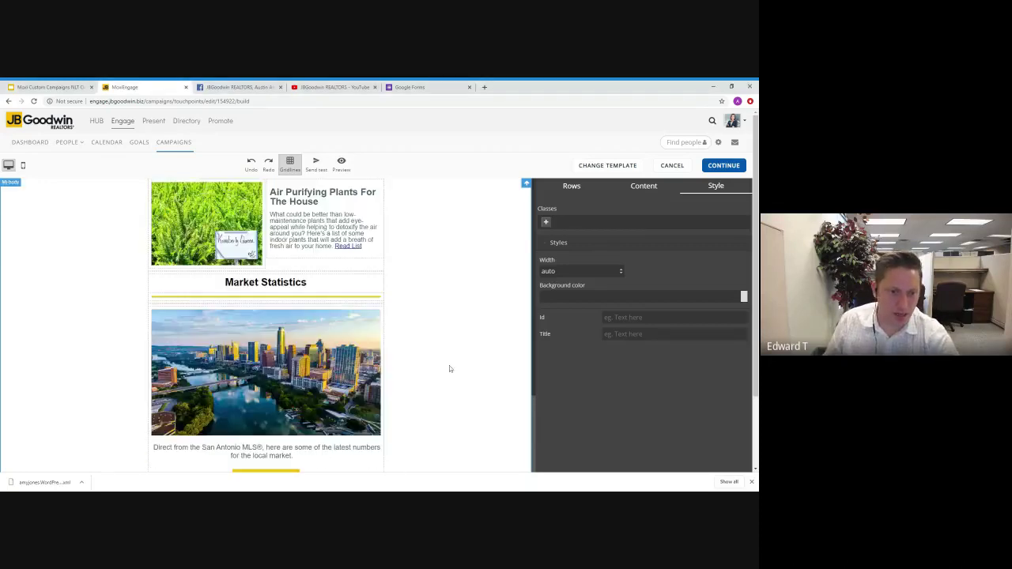
scroll(449, 369, down, 3)
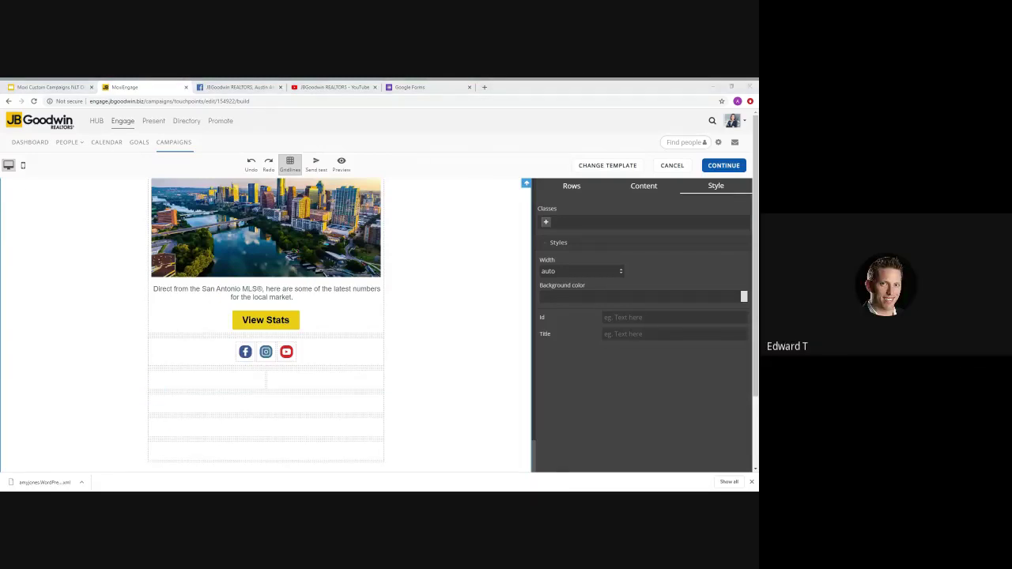
Insert a Listings element between the View Stats button and the social icon group.
click(243, 476)
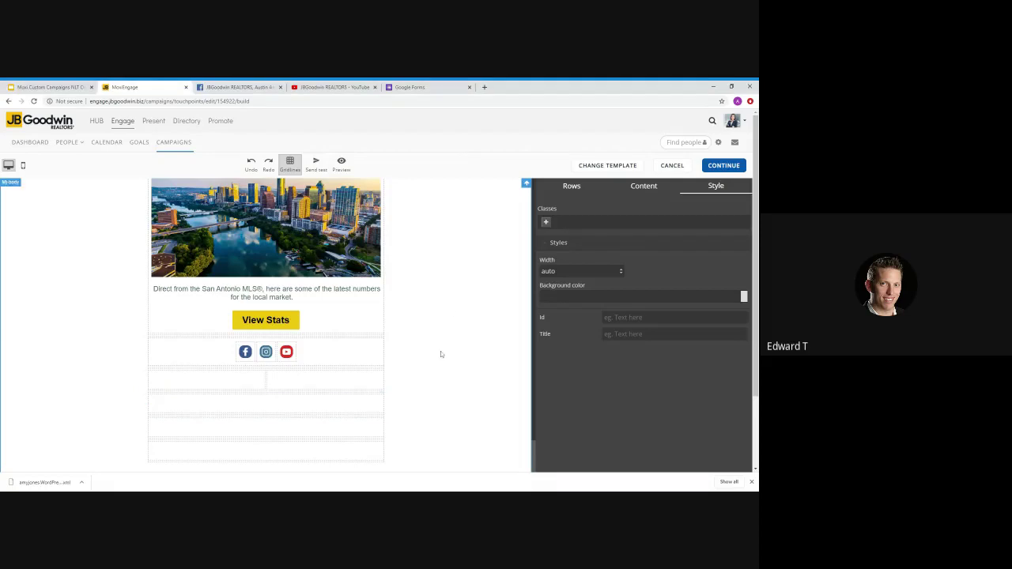
scroll(456, 307, down, 1)
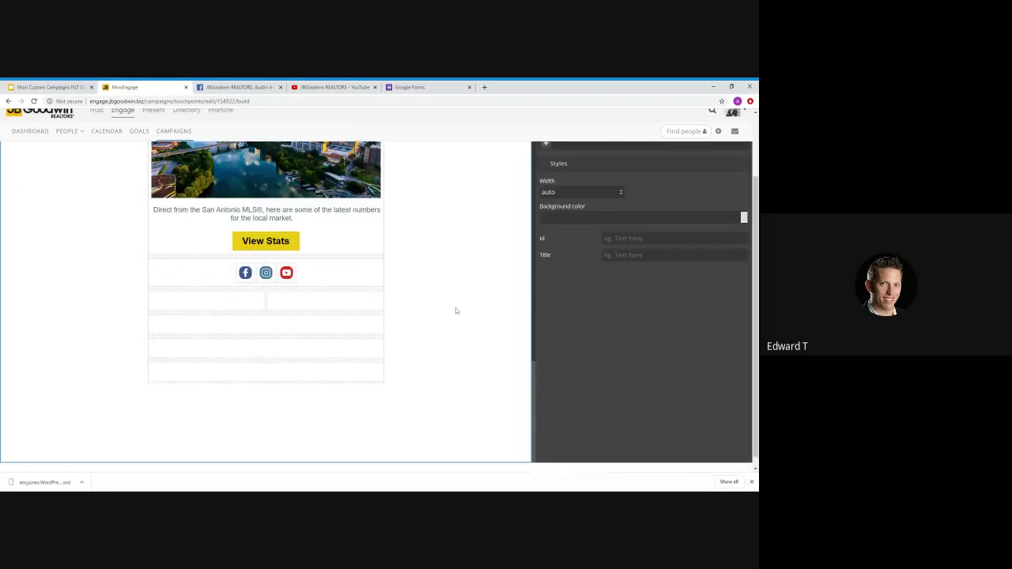
scroll(427, 308, up, 1)
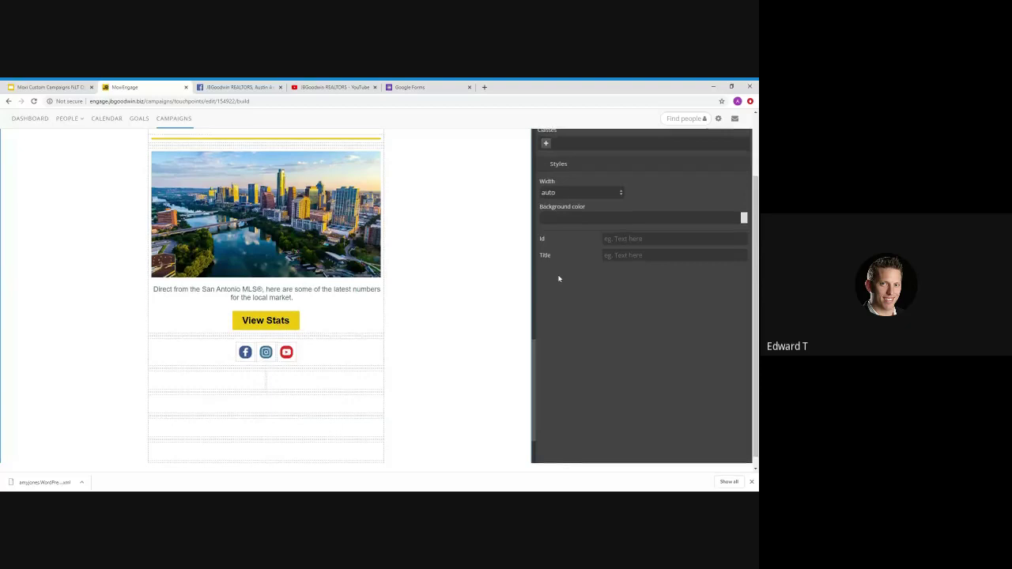
scroll(559, 279, up, 1)
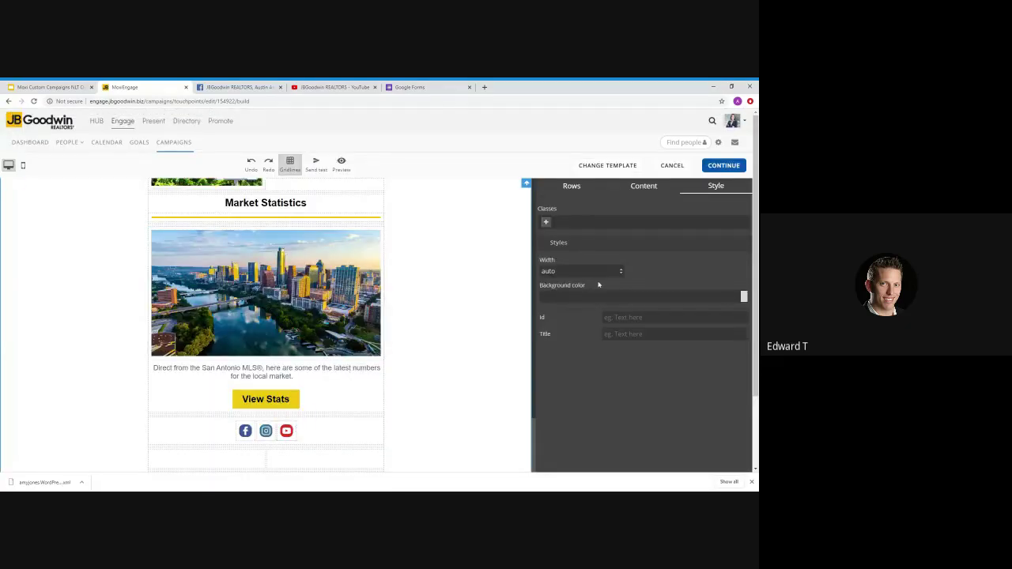
click(644, 188)
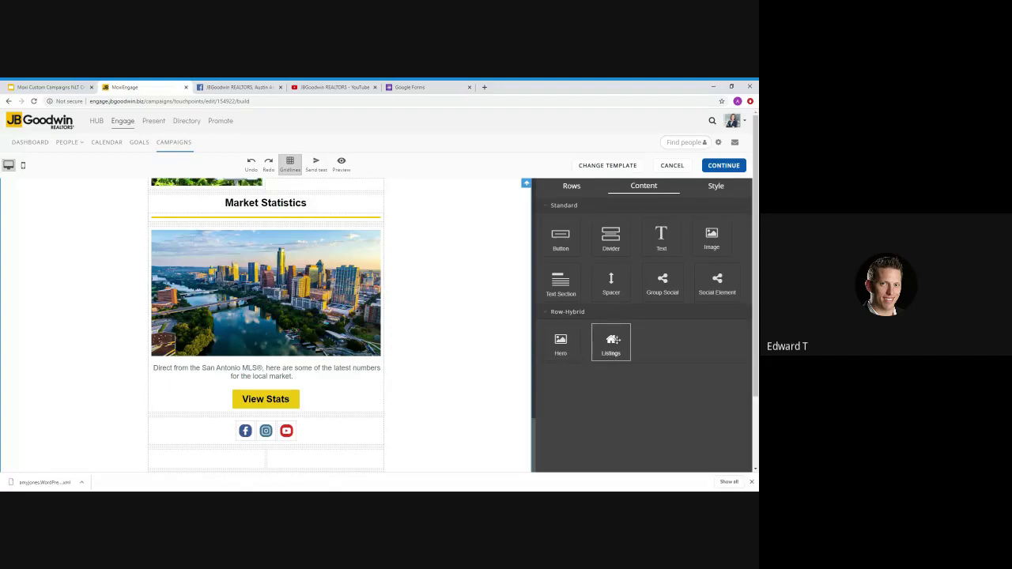
drag(615, 346, 269, 418)
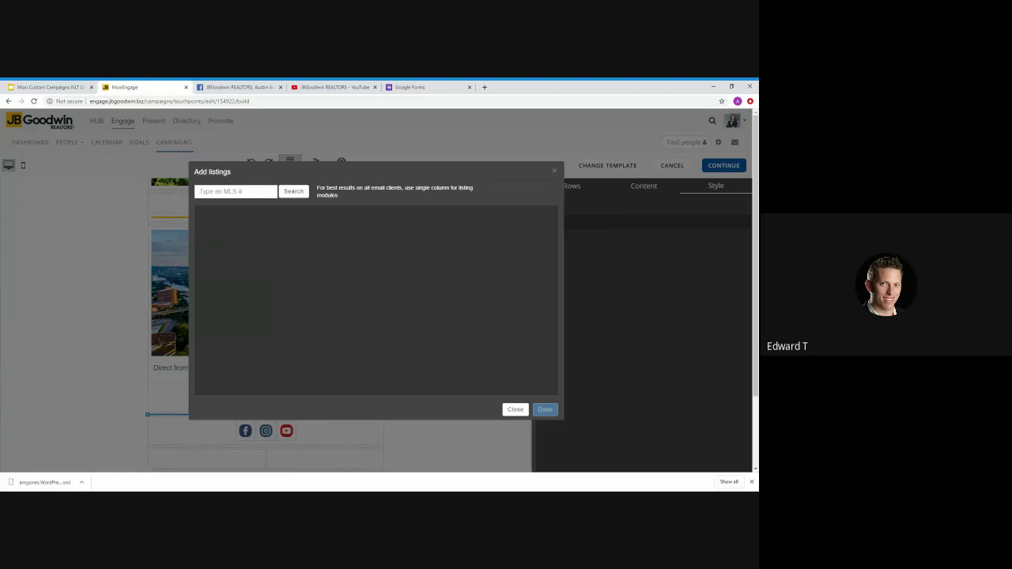
Search for the listing with MLS number 1470842 for the new Listings element.
text(1478842)
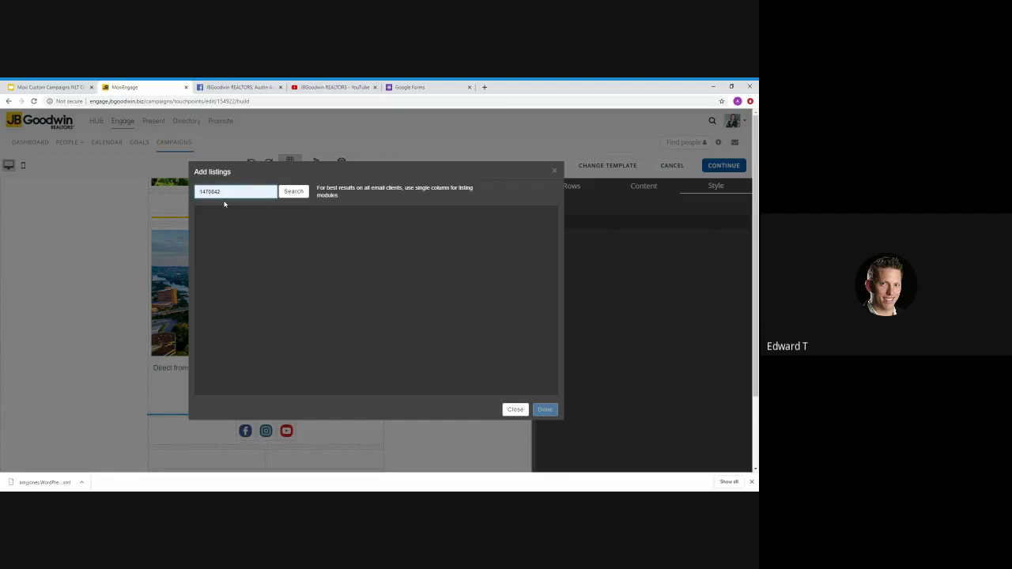
click(231, 213)
click(293, 191)
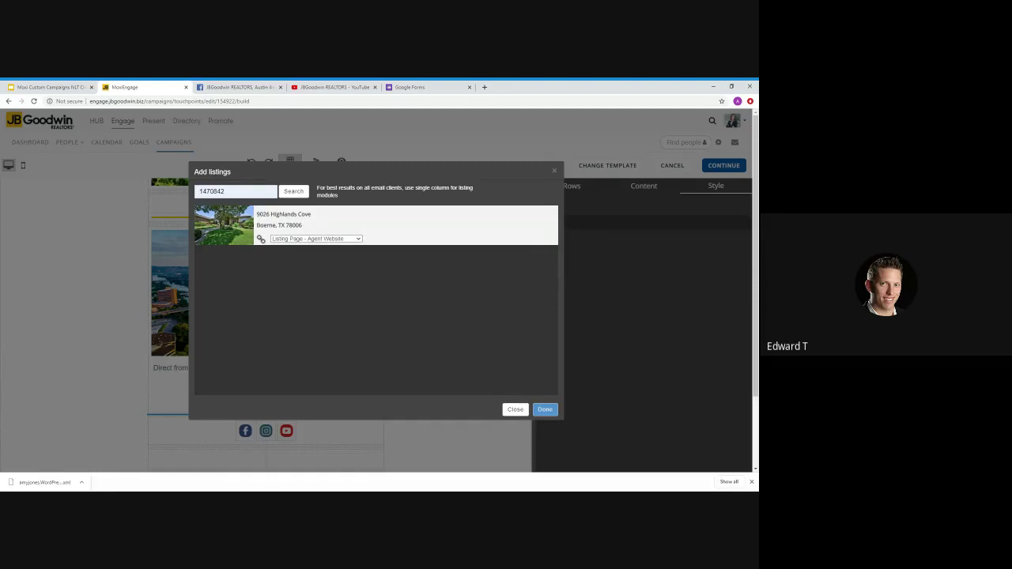
Try Custom URL as the link destination of the found listing.
click(295, 264)
click(295, 251)
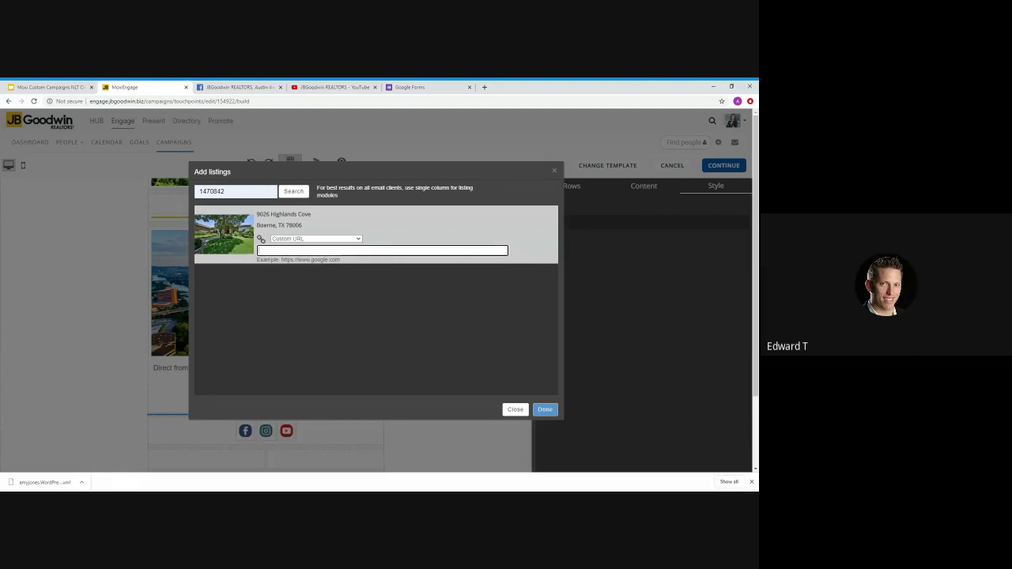
click(344, 283)
Set the listing's link to Listing Page - Agent Website and add the listing to the newsletter.
click(316, 238)
click(331, 253)
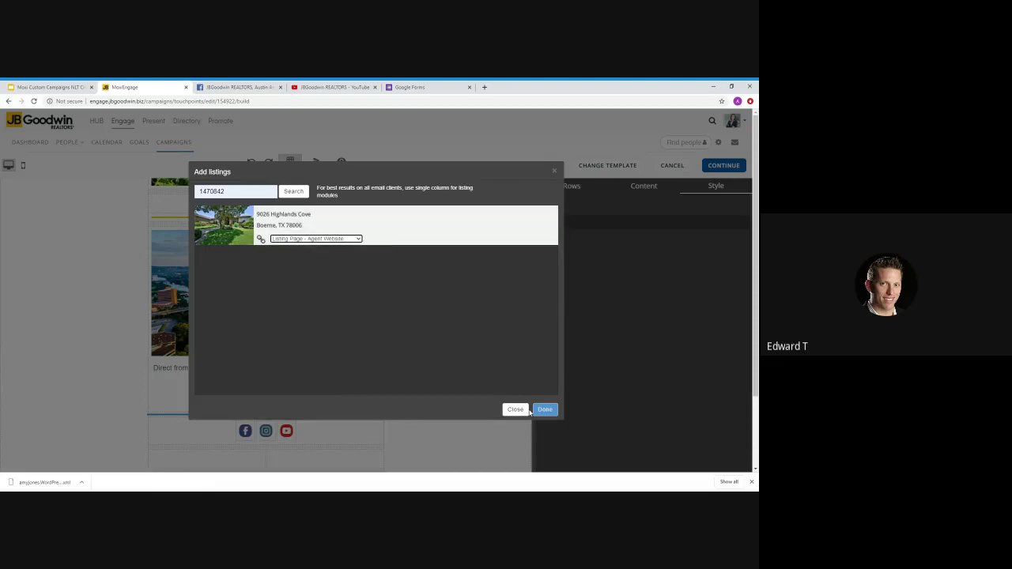
click(546, 410)
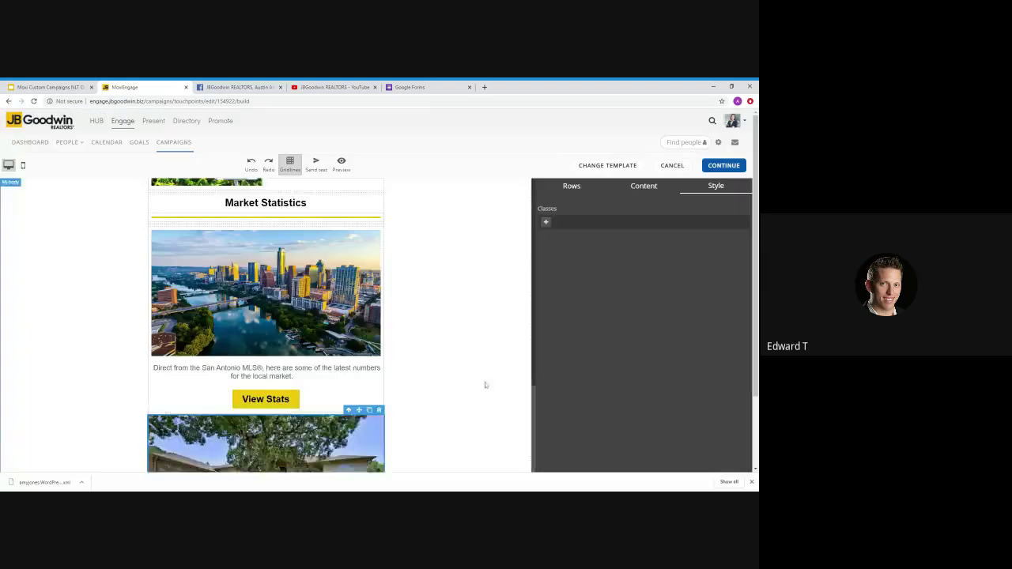
scroll(486, 385, down, 3)
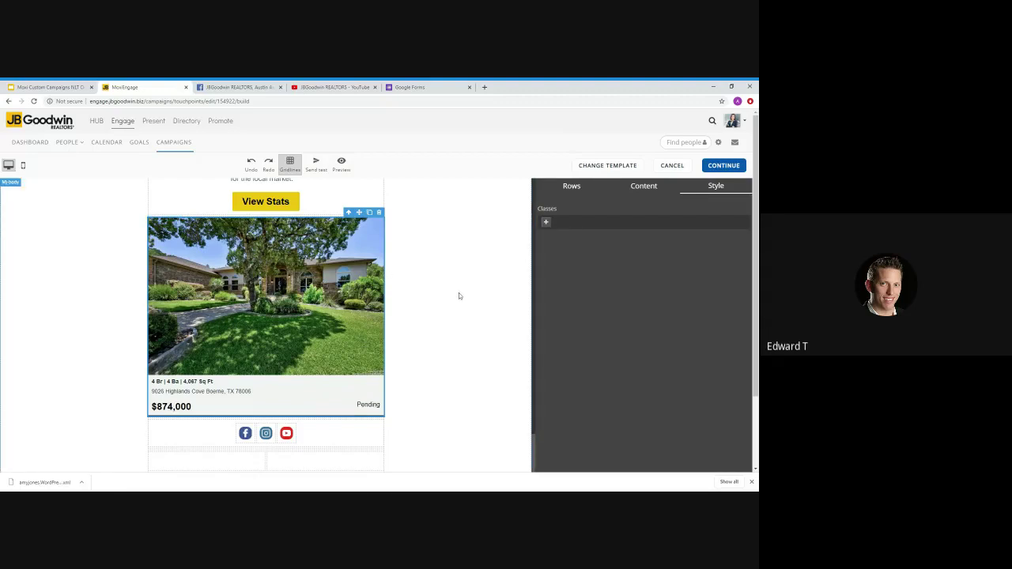
scroll(460, 297, down, 1)
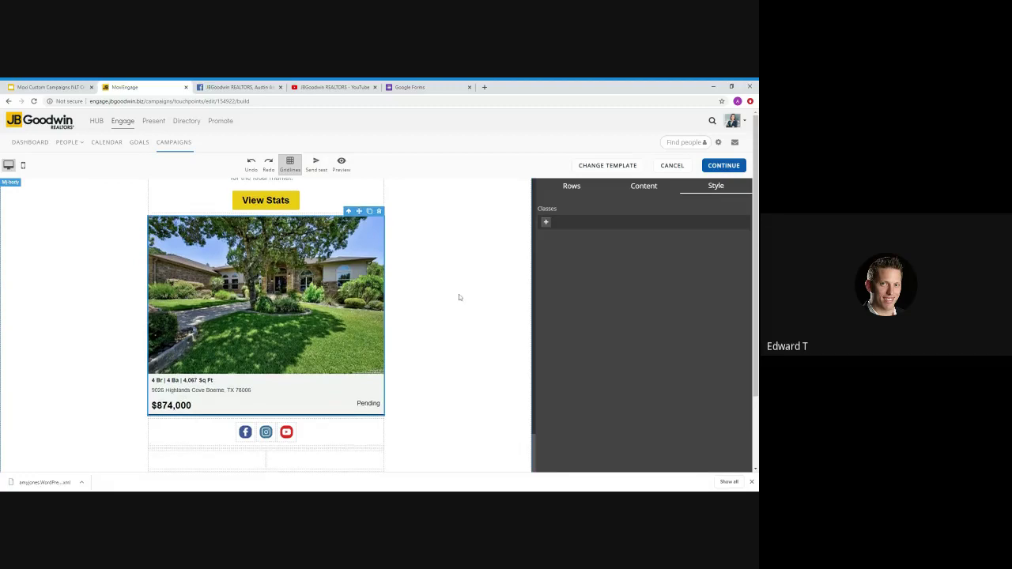
scroll(459, 297, down, 1)
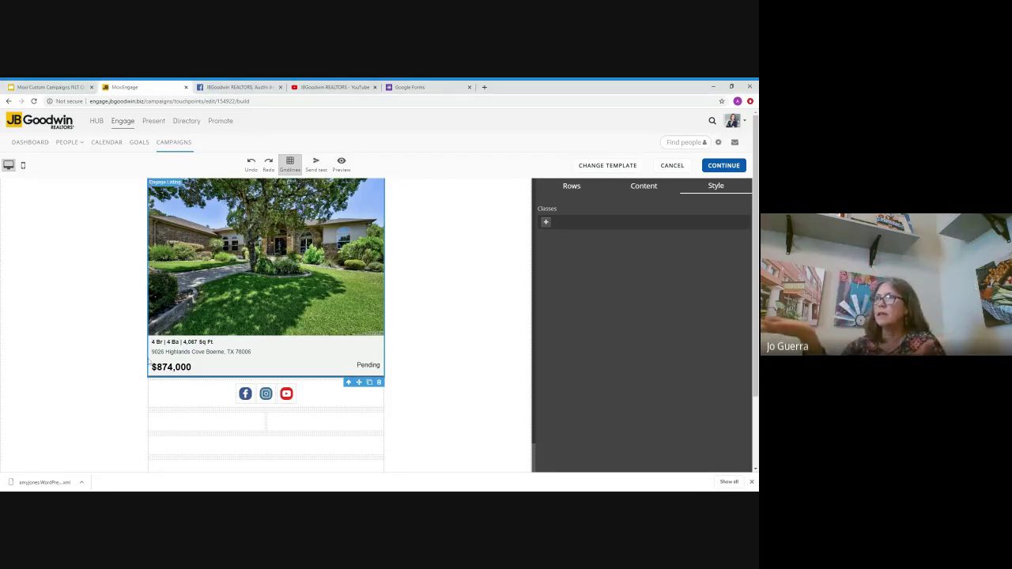
Open the agent's JBGoodwin website in a new browser tab.
click(454, 89)
click(484, 87)
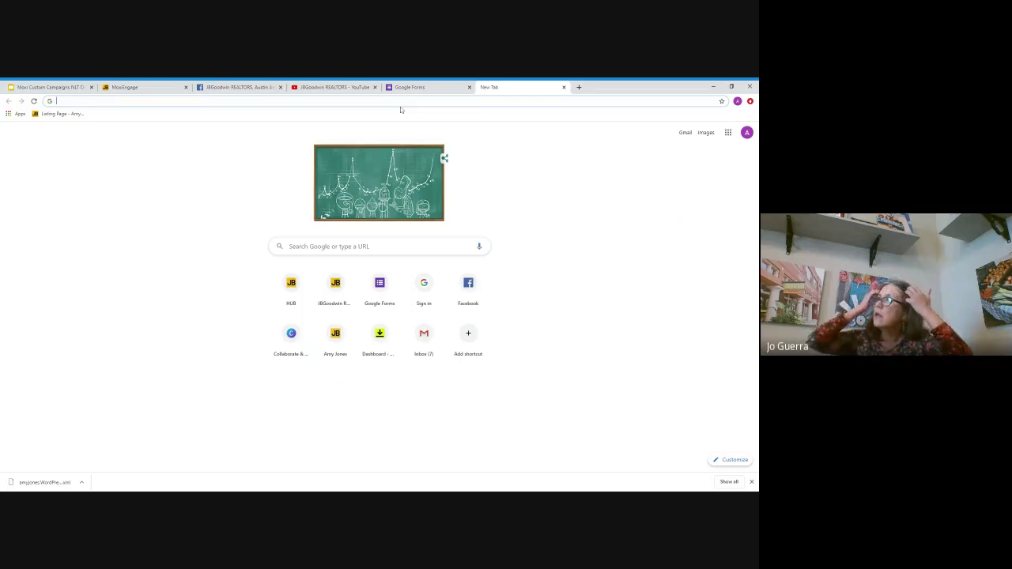
text(amy)
key(Return)
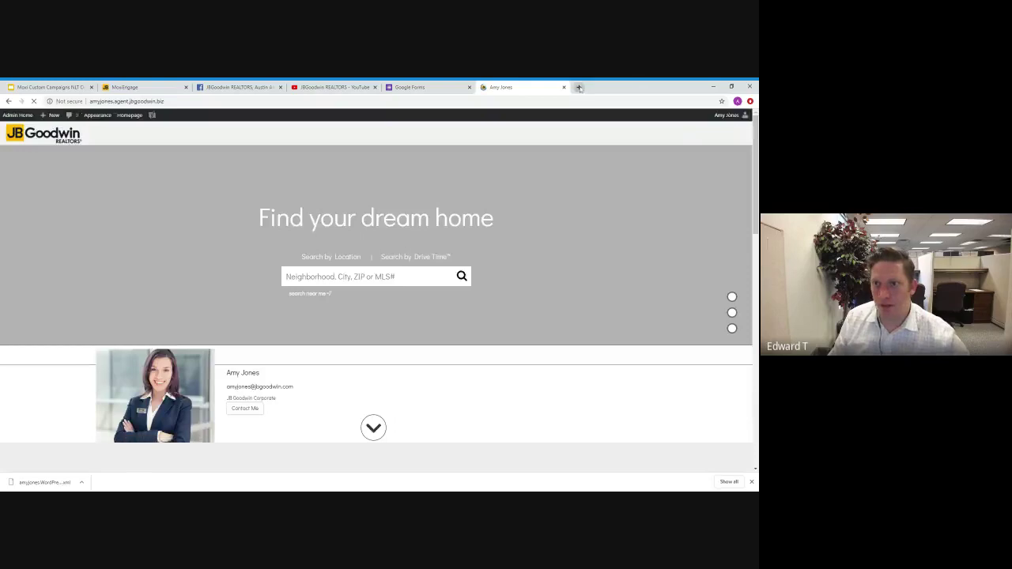
Open jbgoodwin.com in another new tab and copy the MLS number of the first featured listing.
click(578, 87)
text(jbg)
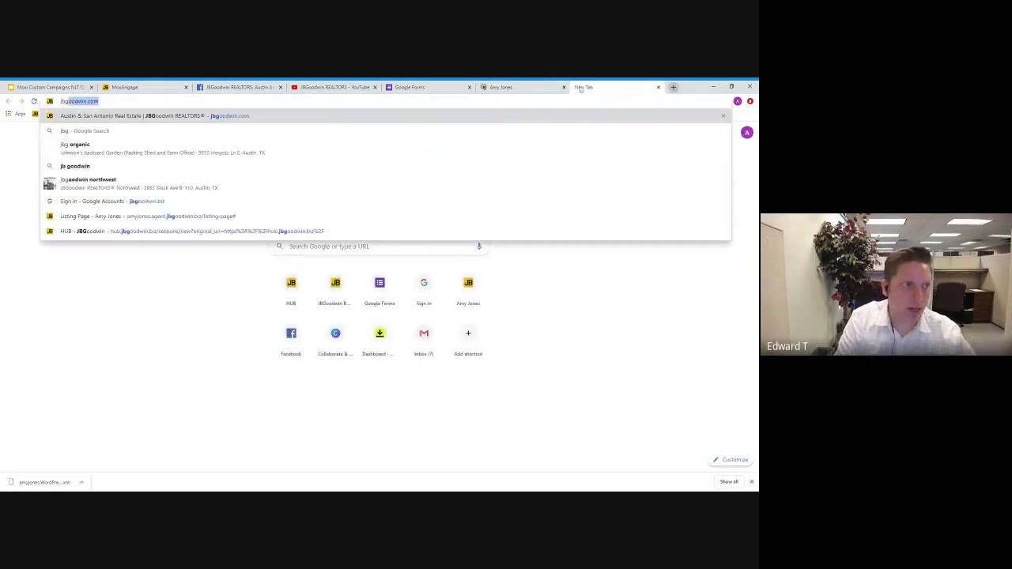
key(Return)
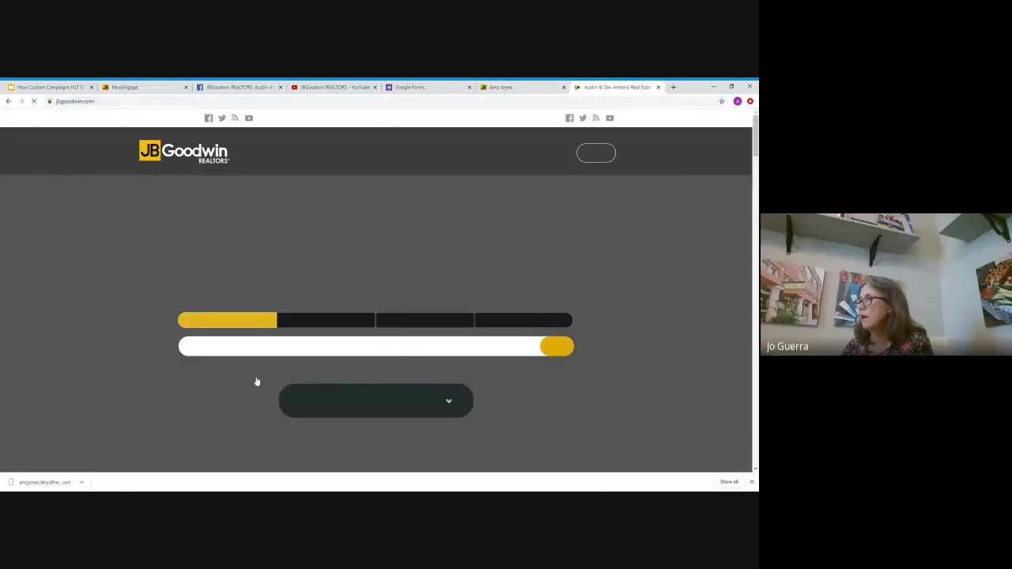
scroll(275, 367, down, 3)
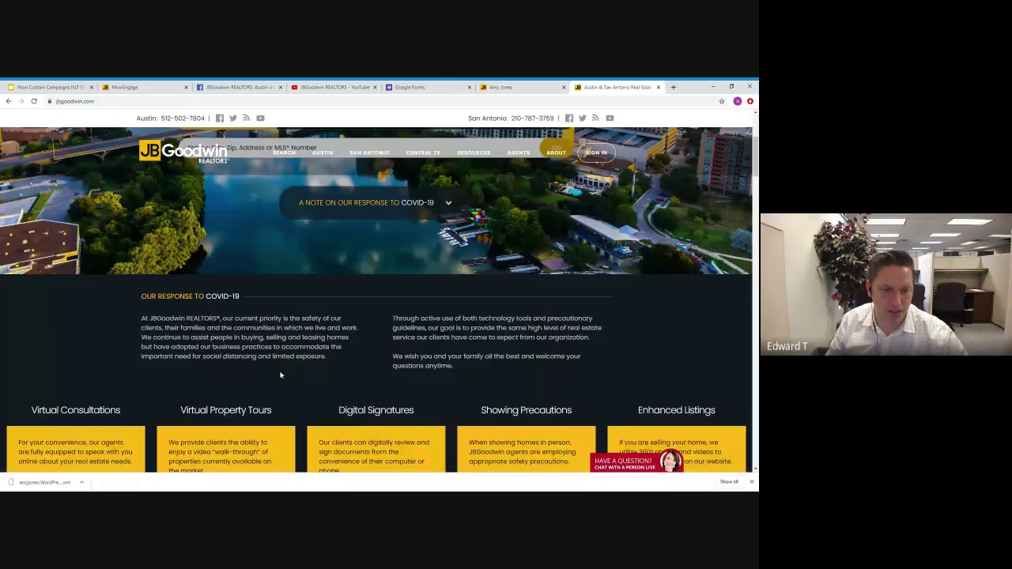
scroll(309, 379, down, 6)
scroll(309, 379, down, 3)
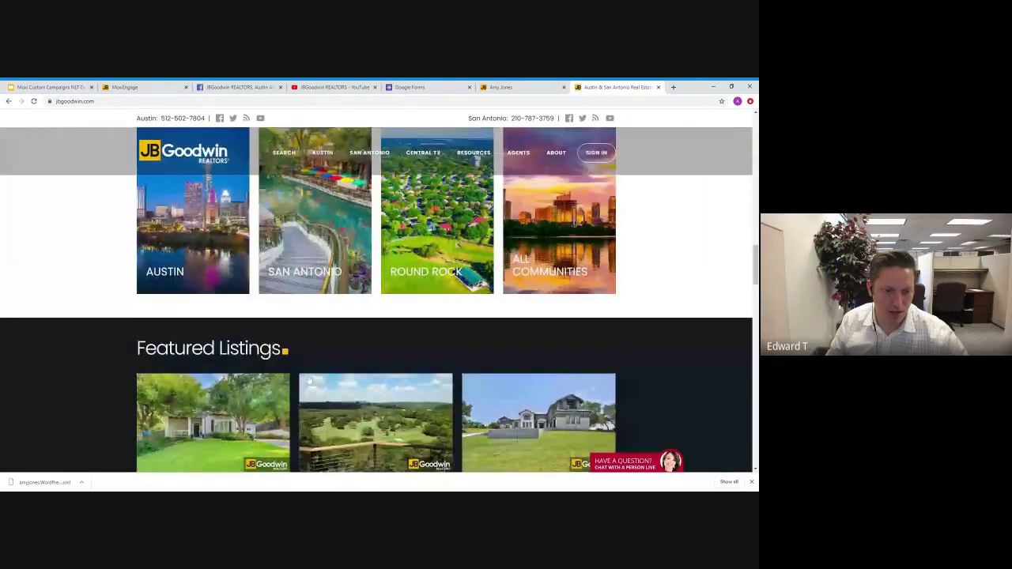
drag(178, 363, 156, 363)
key(ctrl+c)
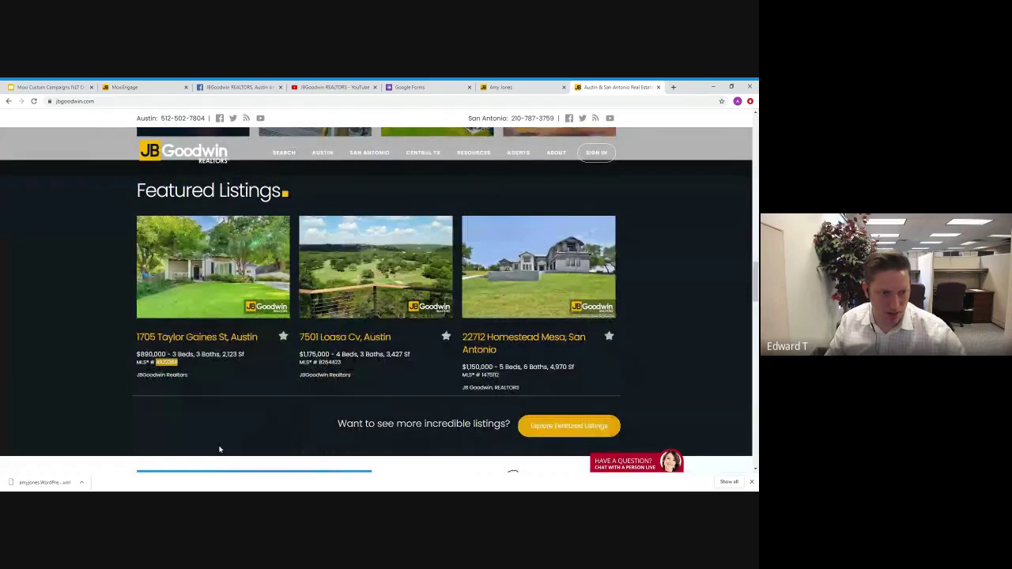
Open the property search on the agent's website and search for the copied MLS number 4972368.
click(496, 91)
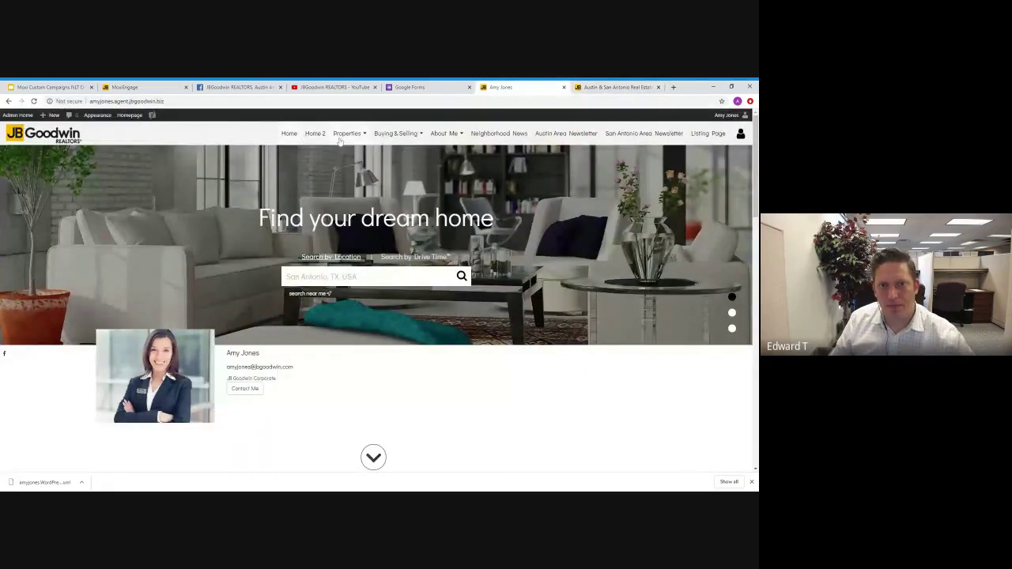
click(353, 157)
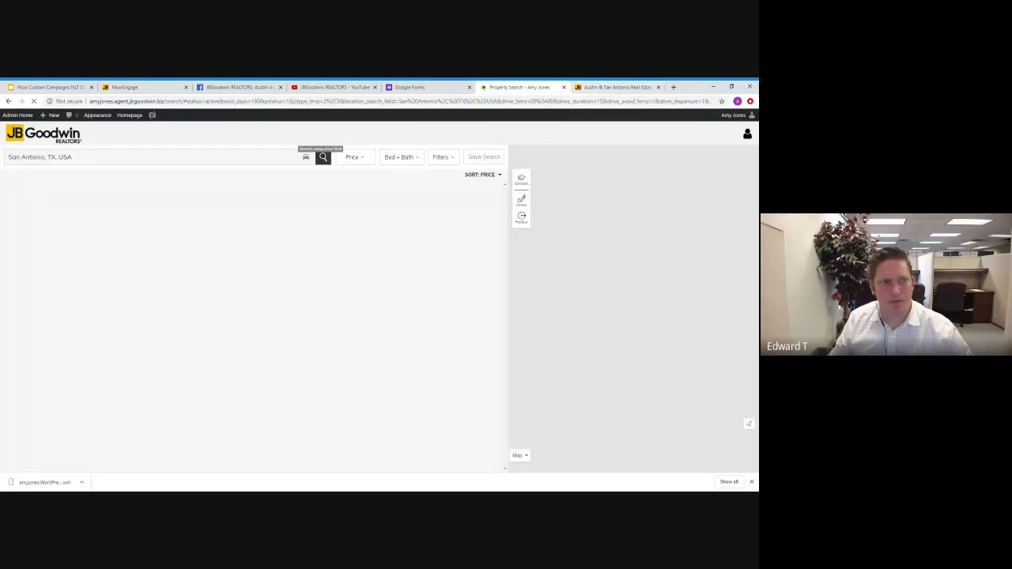
click(237, 158)
key(ctrl+v)
key(Return)
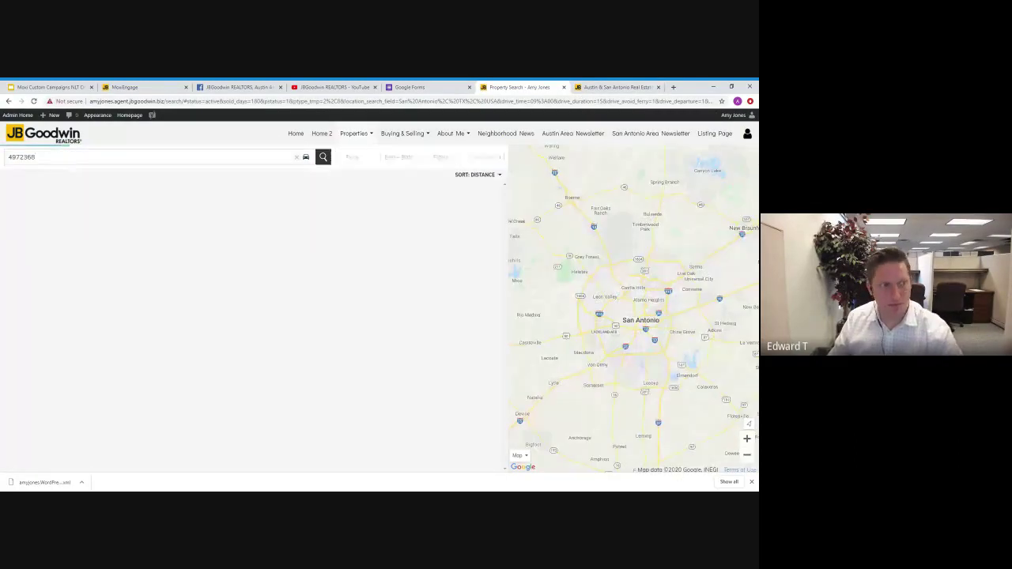
Search the agent's website for properties using the street name "taylor gains".
click(251, 158)
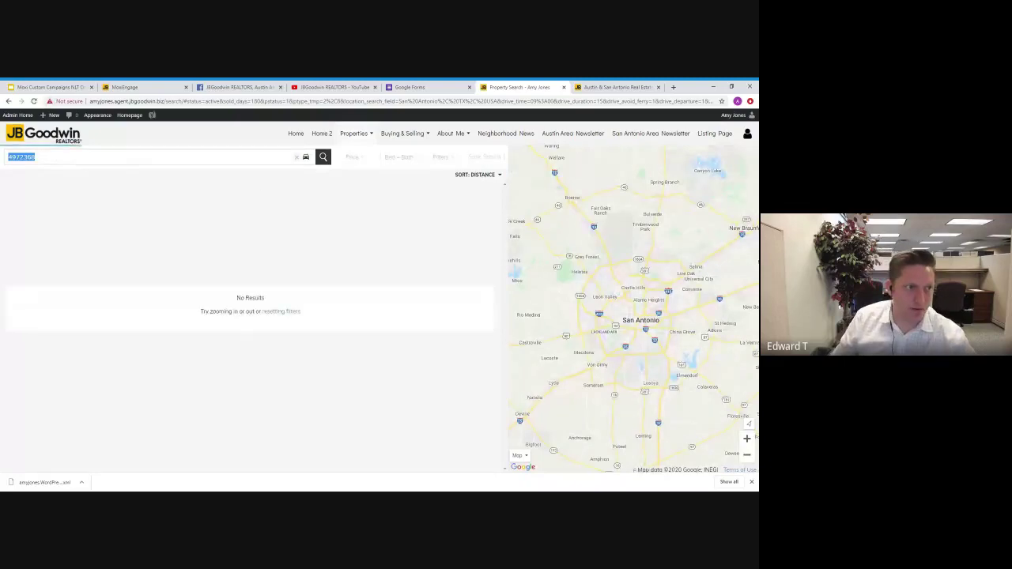
text(ta)
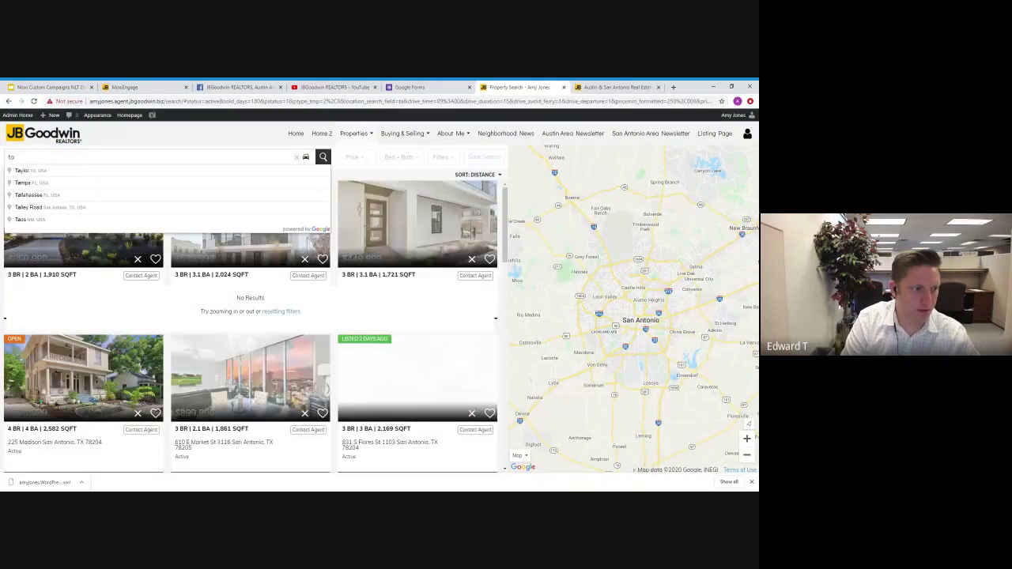
text(ylor gi)
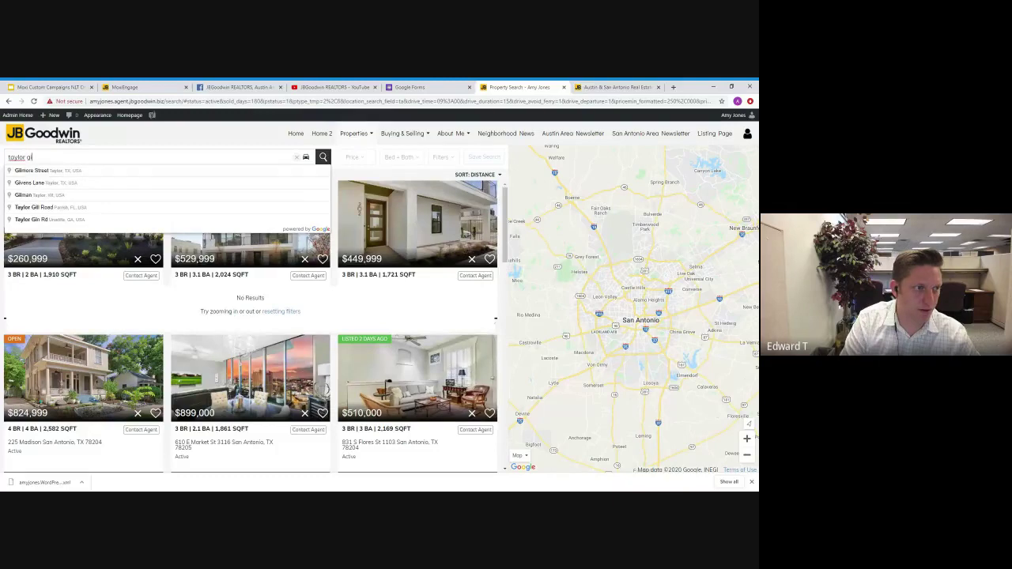
text(o)
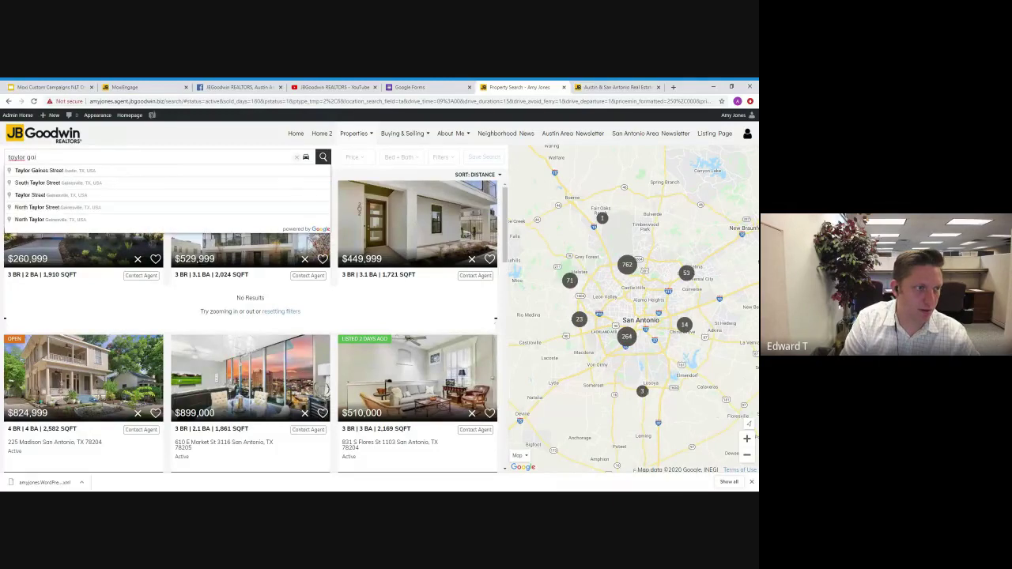
text(ins)
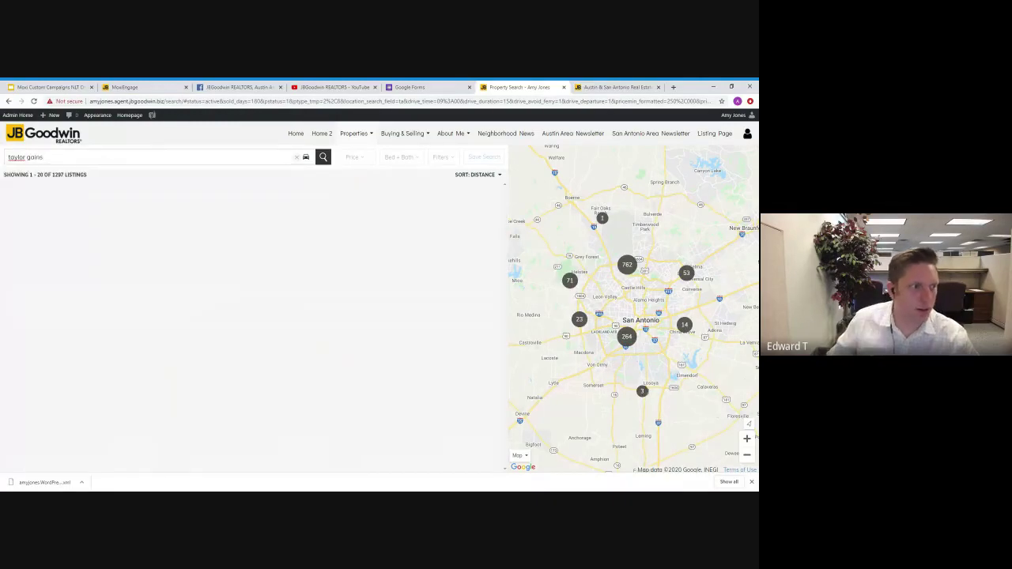
key(ctrl+shift+Left)
key(ctrl+shift+Left)
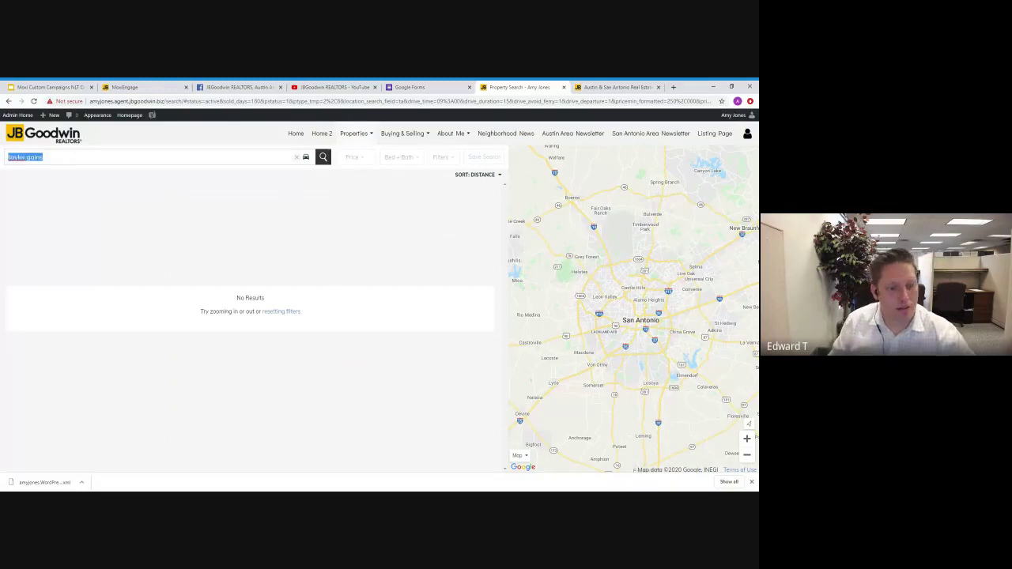
Search for properties on the suggested Taylor Gaines Street, Austin, TX, and recheck the featured listings on jbgoodwin.com.
text(toylo)
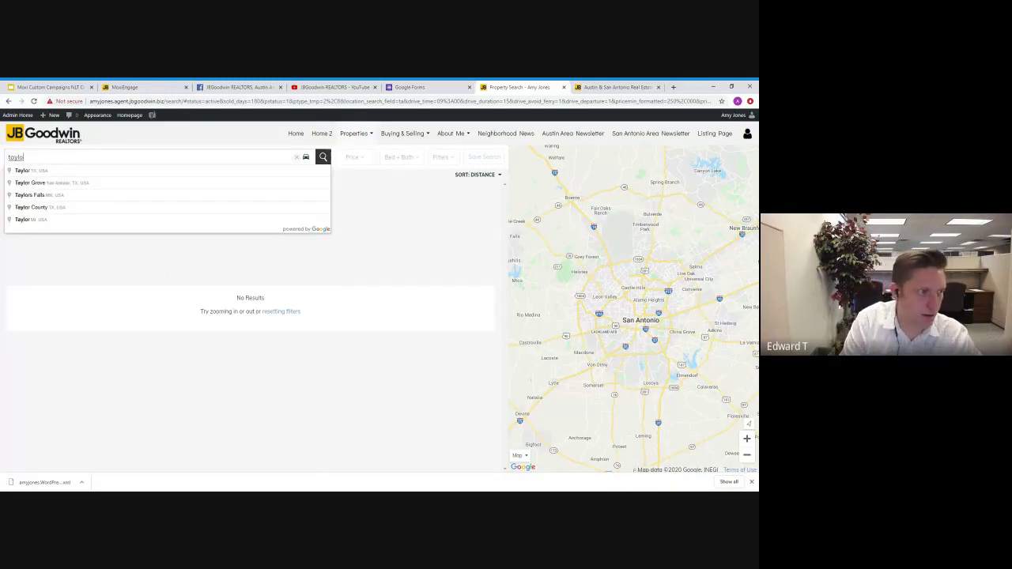
text(r gain)
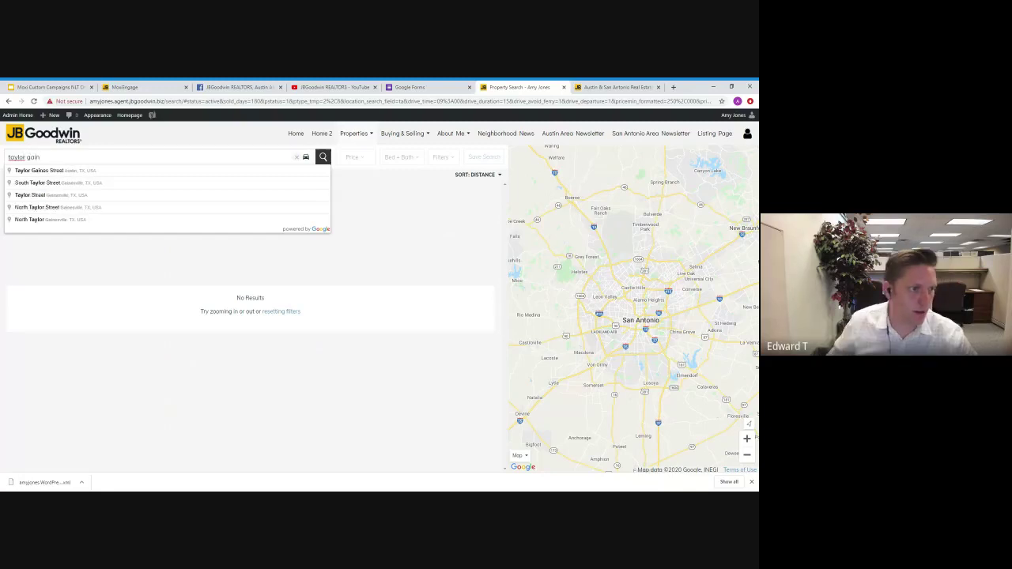
click(63, 173)
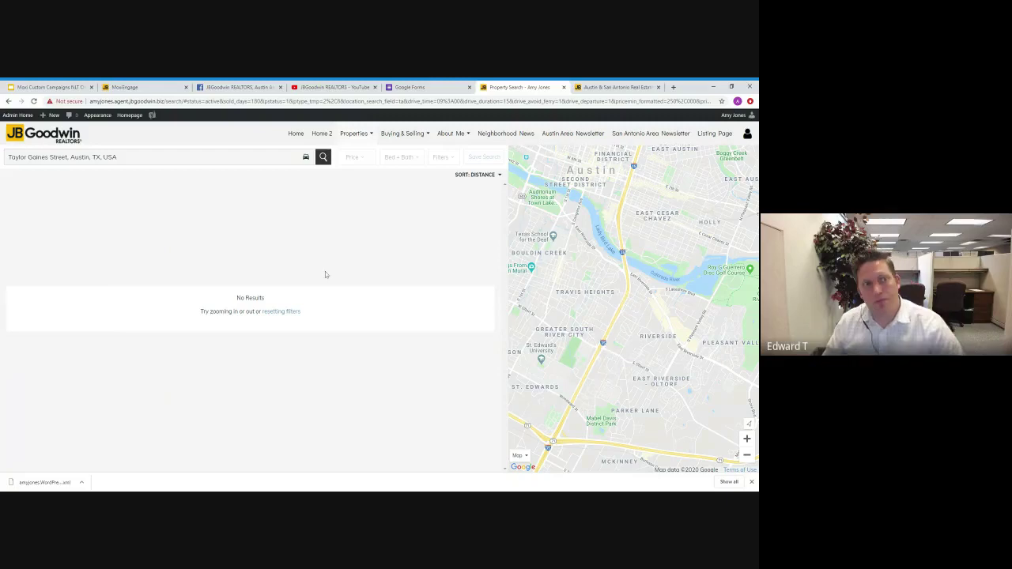
click(598, 88)
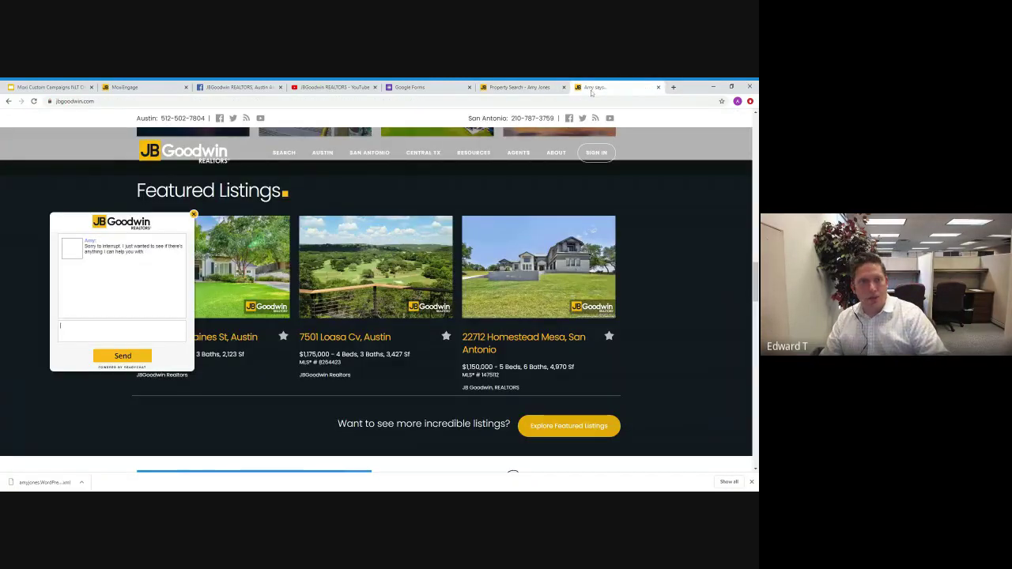
click(520, 87)
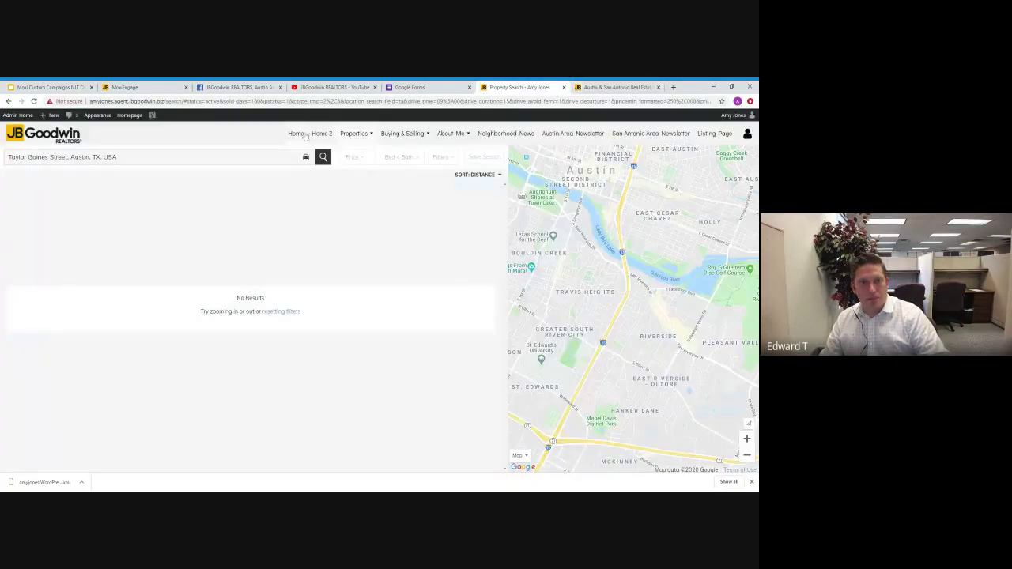
Reopen the property search on the agent's website and review the details page of the first San Antonio listing.
mouse_move(358, 137)
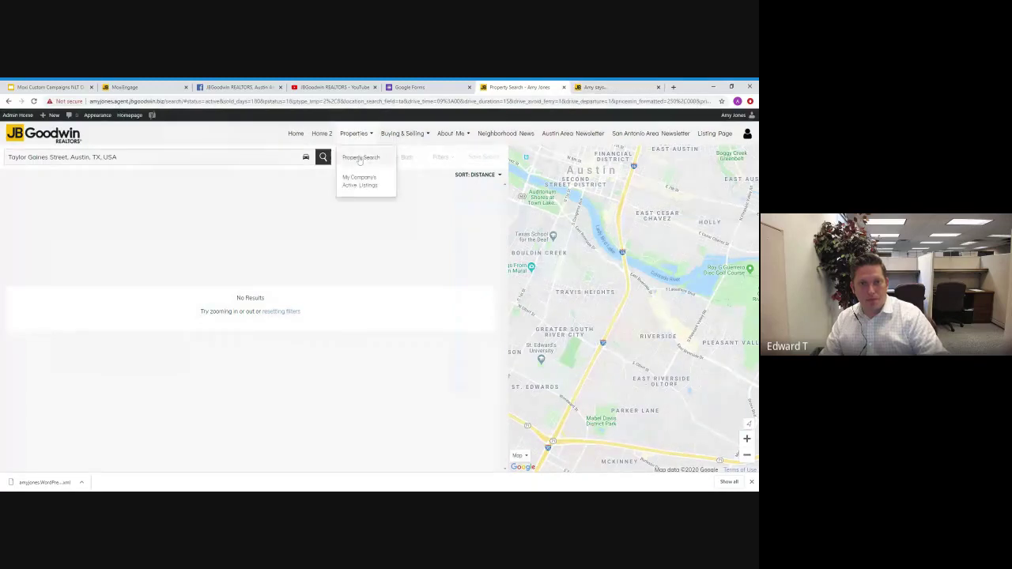
click(359, 158)
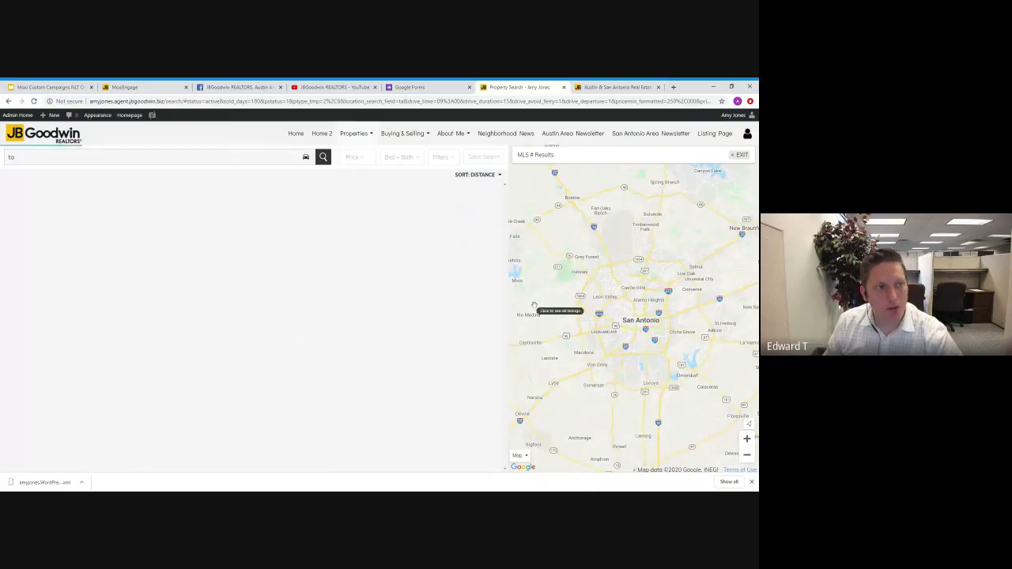
click(87, 223)
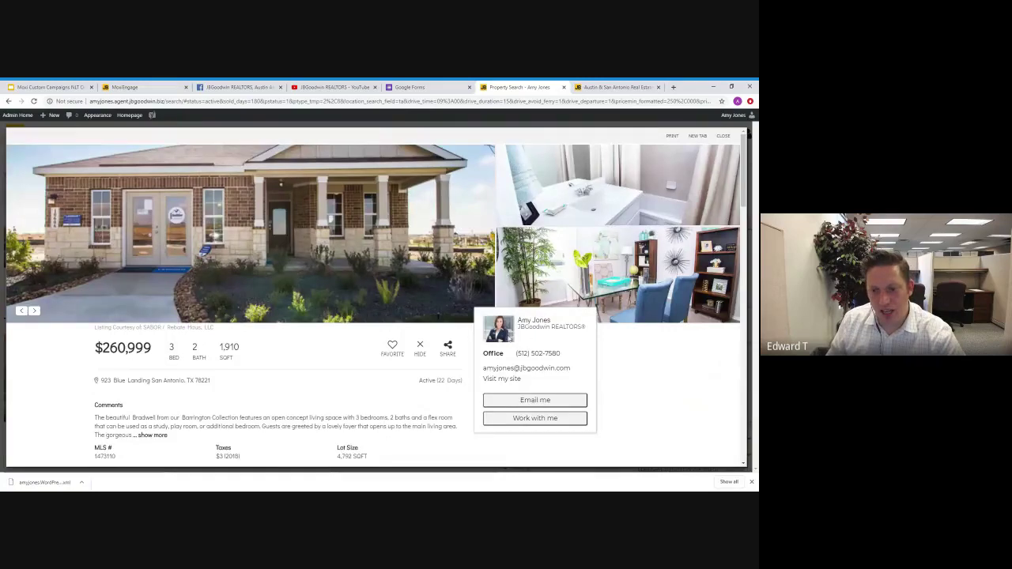
scroll(331, 355, down, 10)
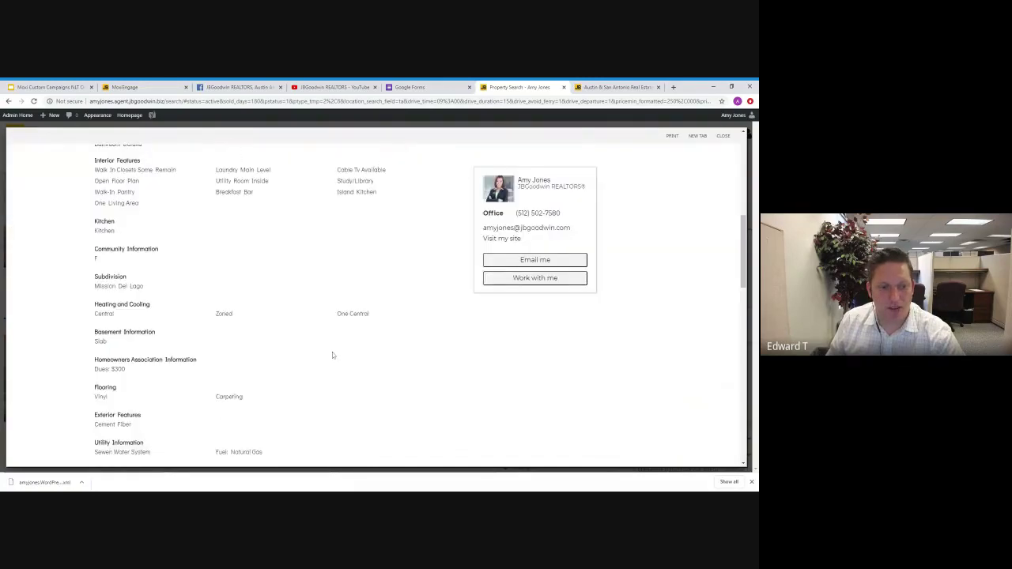
scroll(336, 352, down, 5)
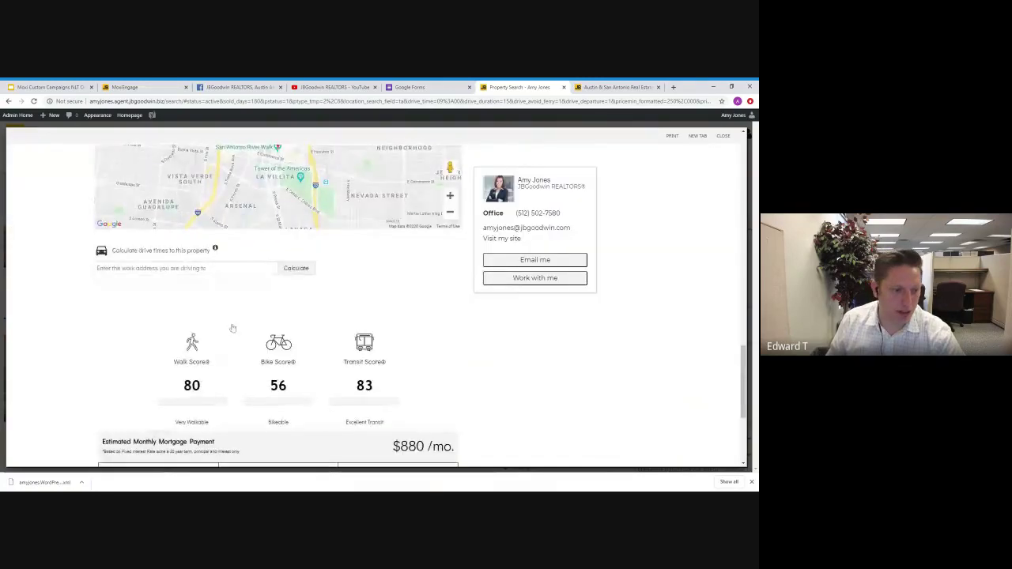
scroll(285, 378, down, 2)
scroll(438, 352, up, 15)
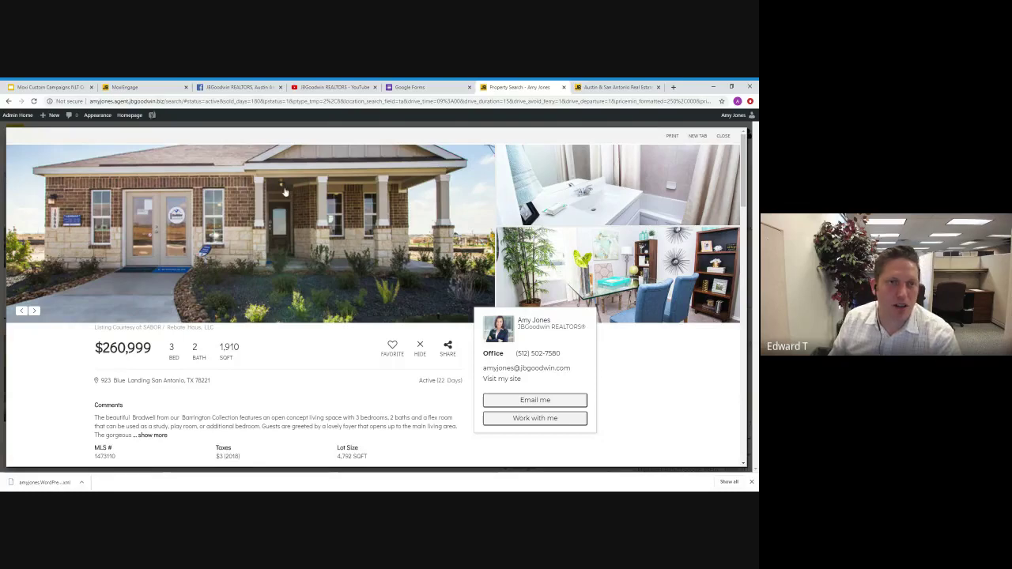
Switch back to the newsletter in MoxiEngage and display the content elements available for the empty rows below the social icons.
click(352, 87)
click(410, 87)
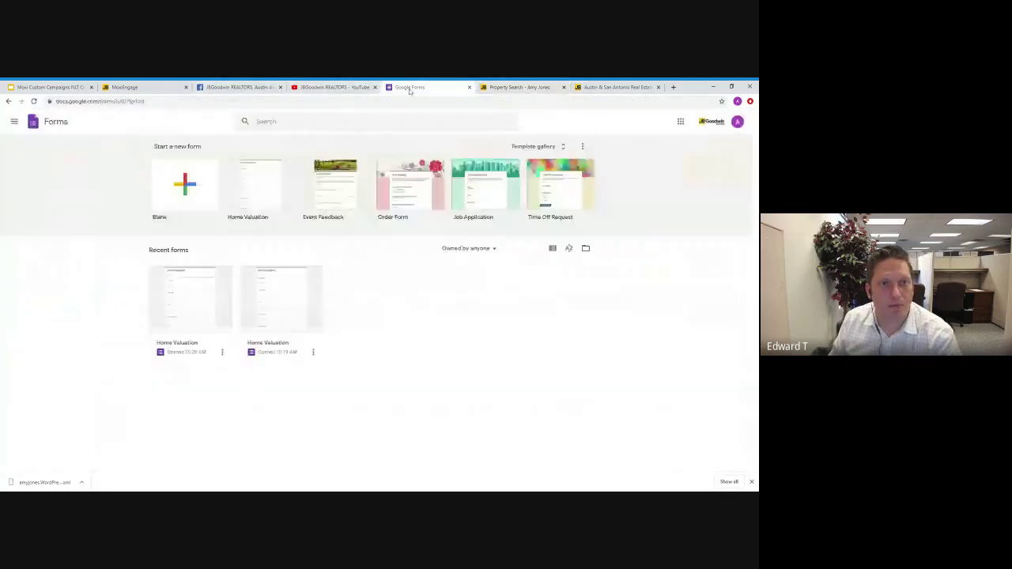
click(49, 87)
click(124, 87)
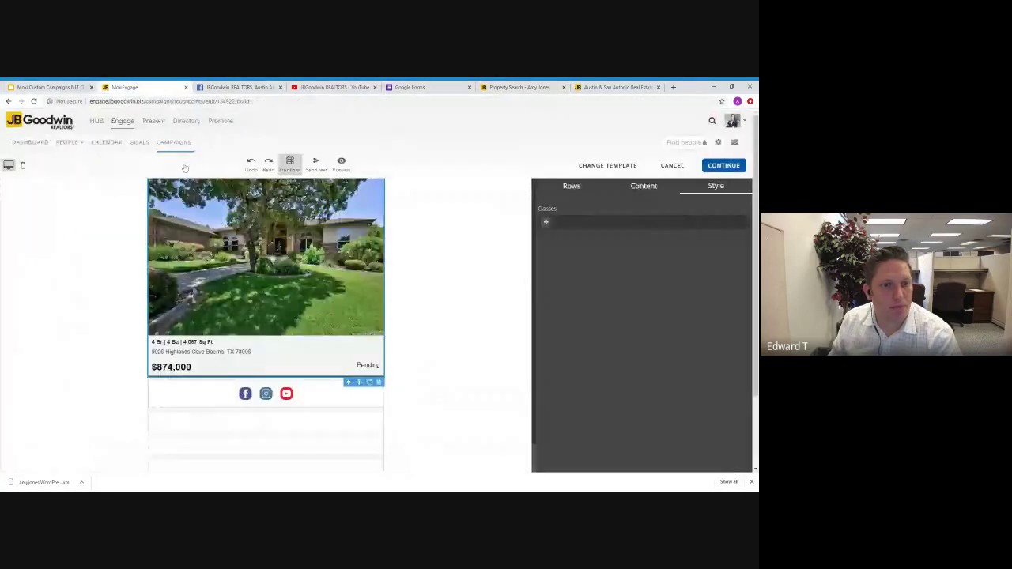
scroll(293, 404, down, 1)
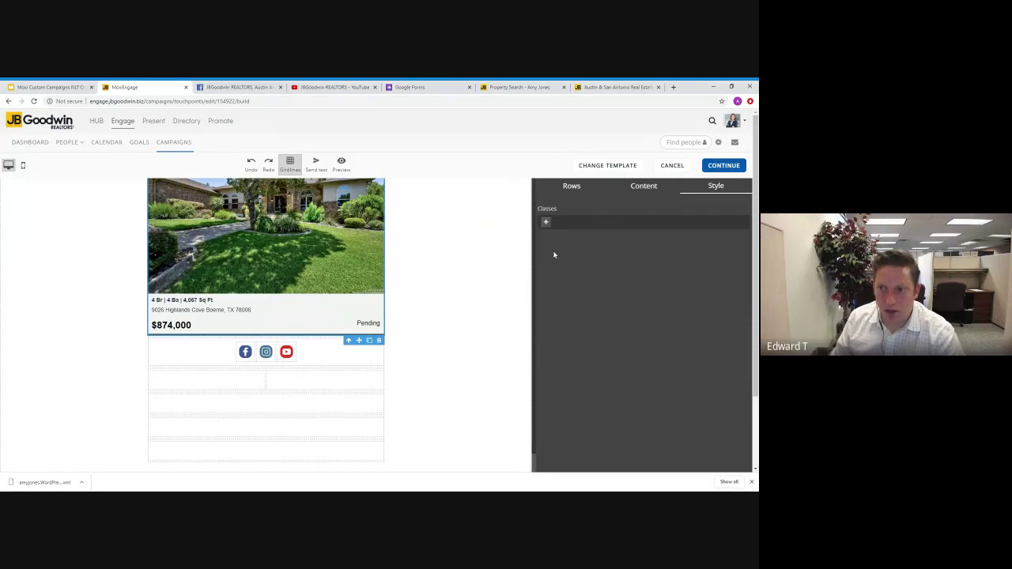
click(644, 186)
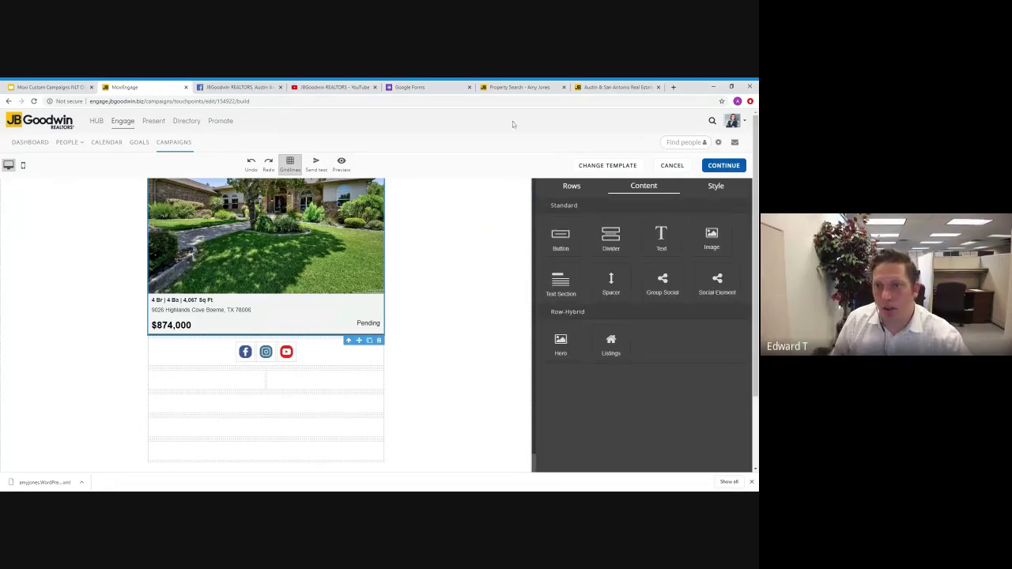
Return to the agent's website, close the listing details, and run a new property search for San Antonio.
click(519, 92)
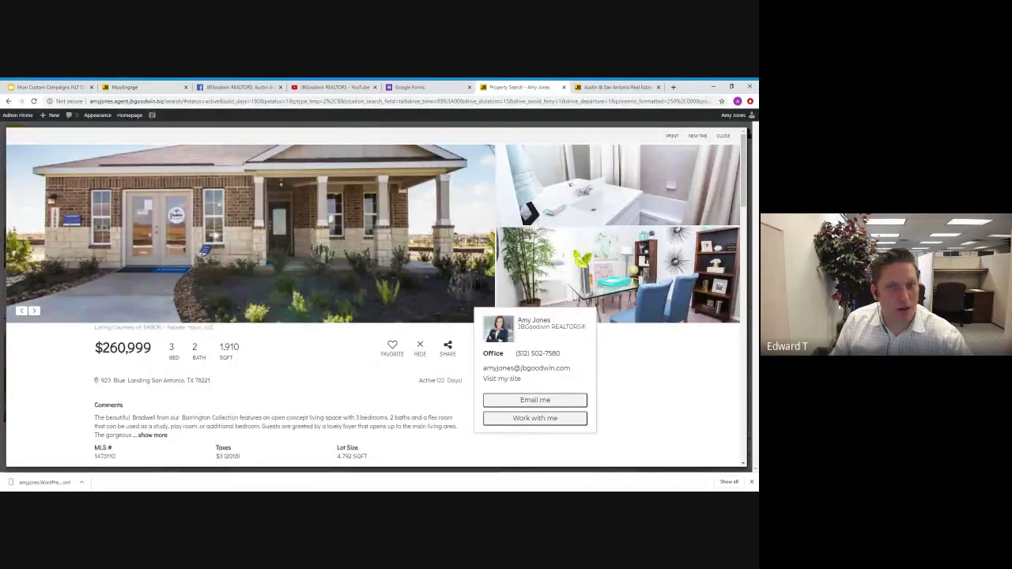
click(723, 136)
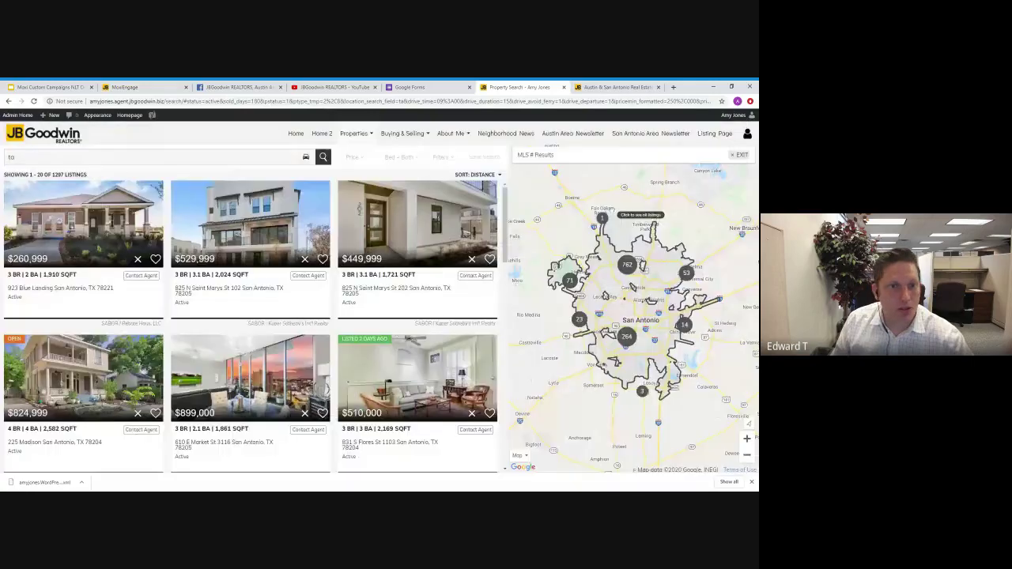
mouse_move(354, 136)
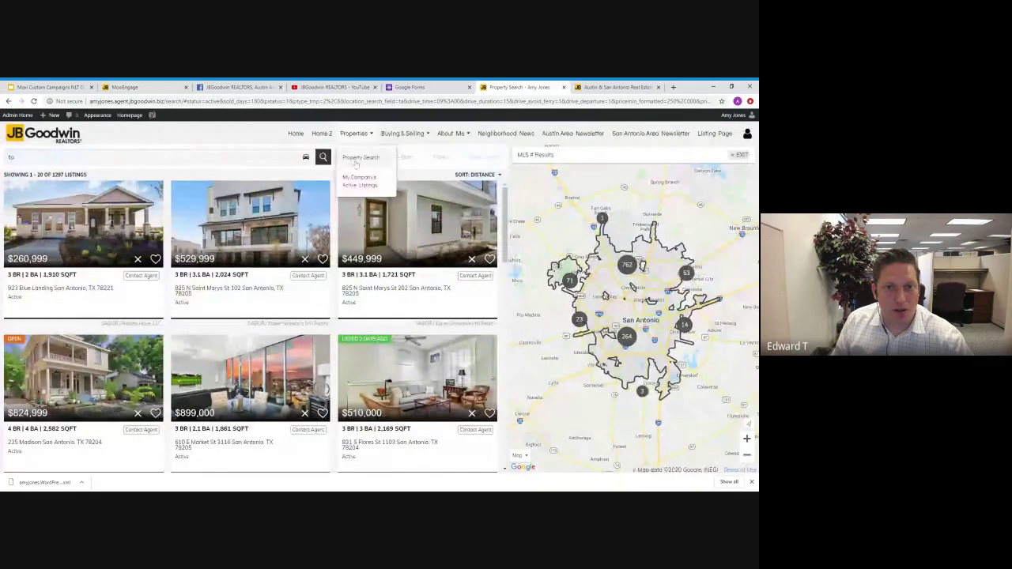
click(357, 161)
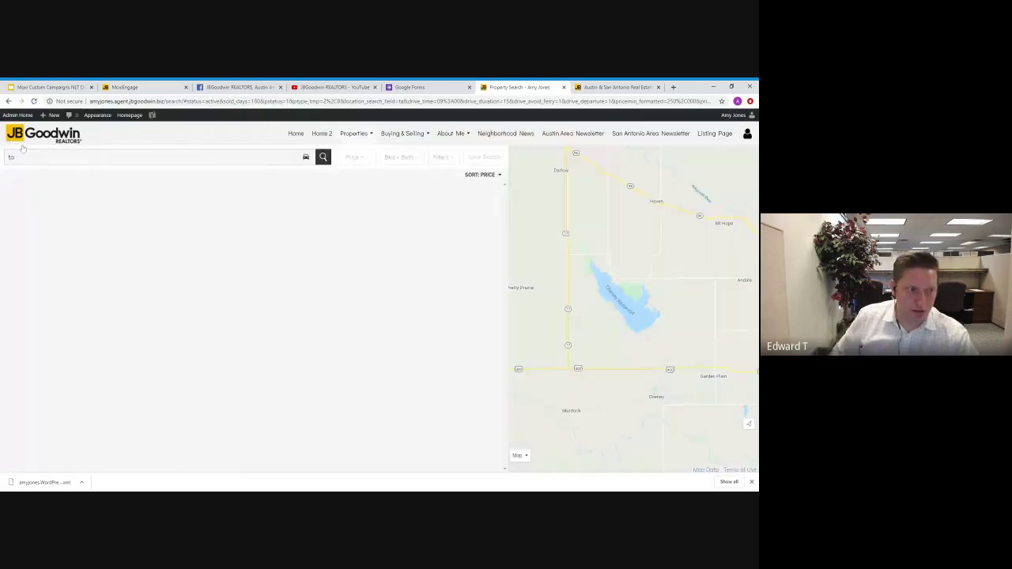
drag(55, 156, 6, 156)
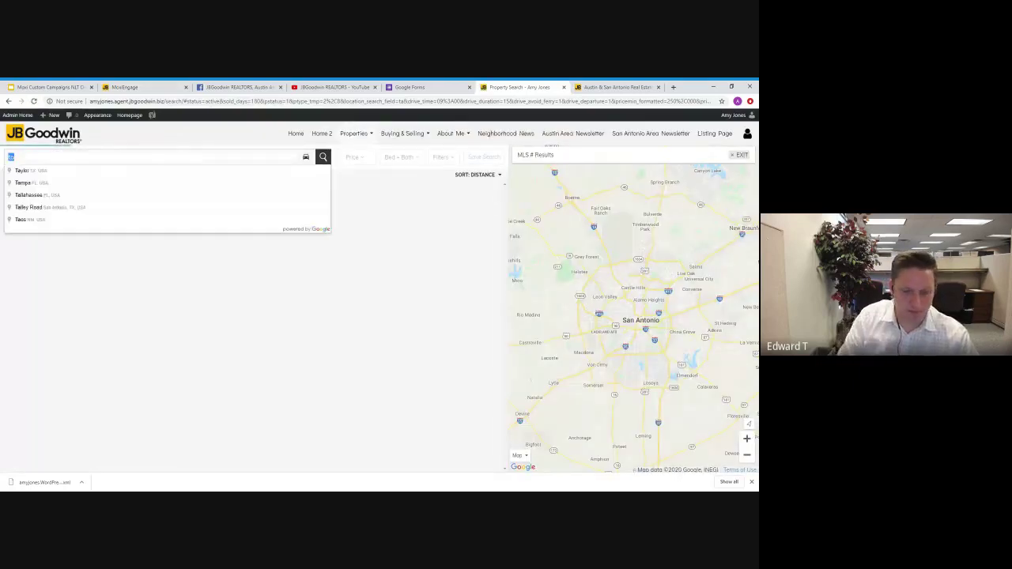
text(San A)
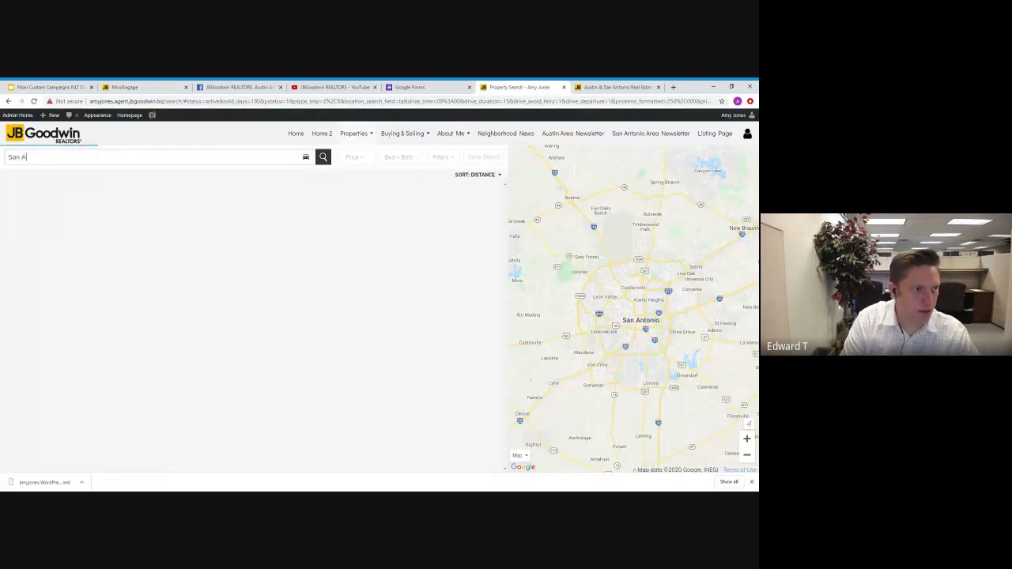
text(ntonio)
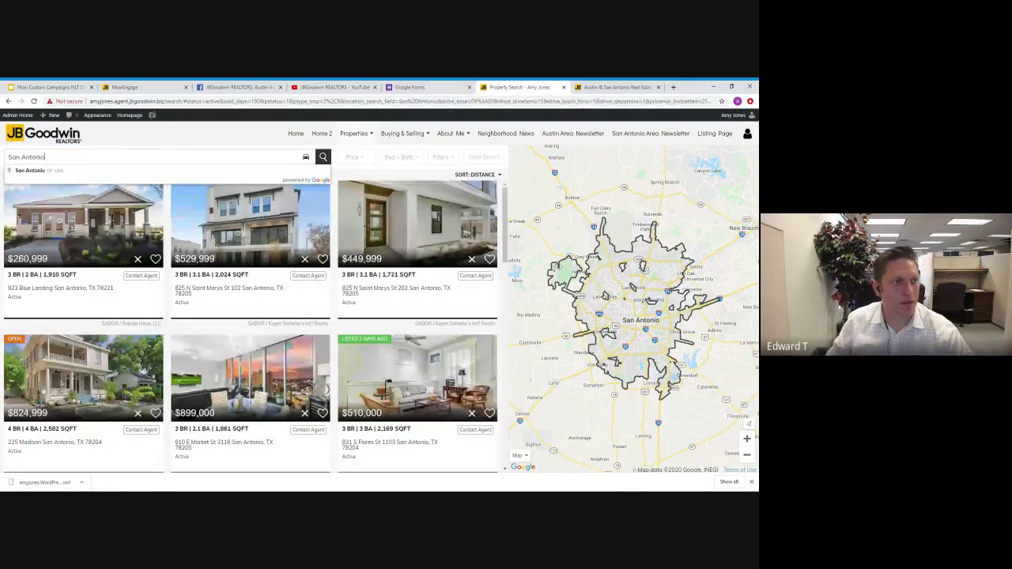
key(Return)
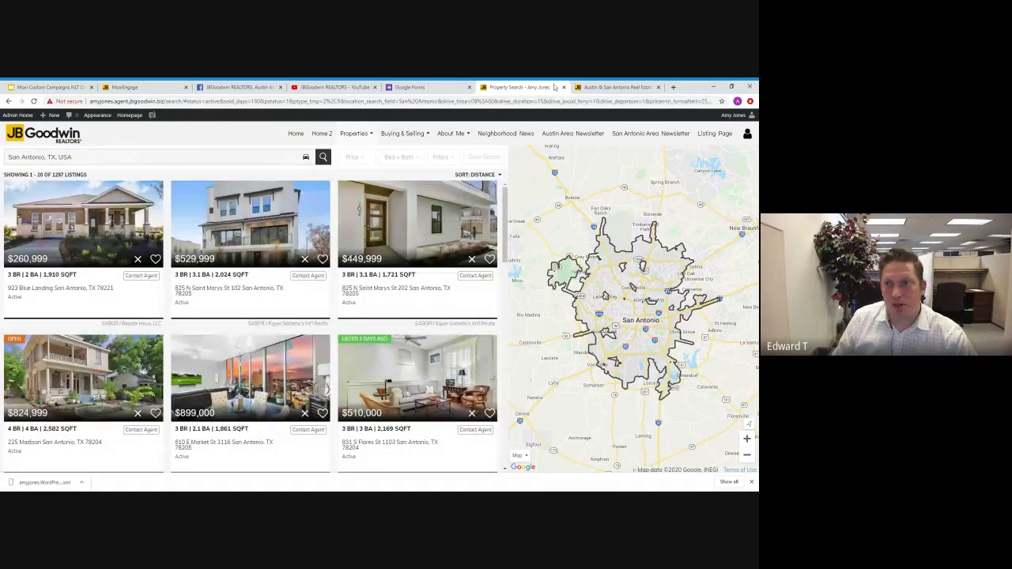
Open the agent's website home page in a new browser tab and place that tab directly after Google Forms.
click(617, 87)
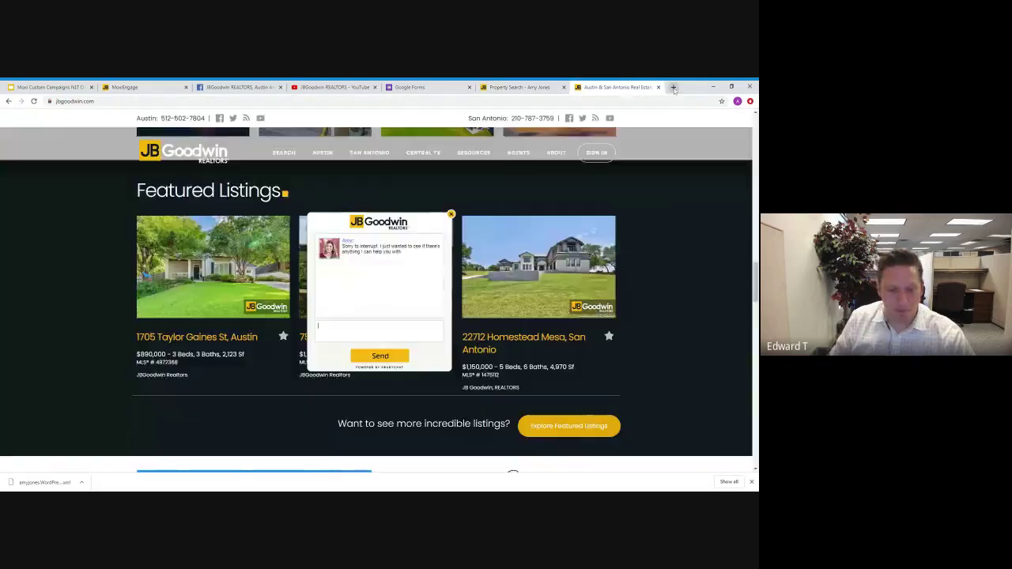
click(674, 87)
text(amyjones.agent.jbgoodwin.biz)
key(Return)
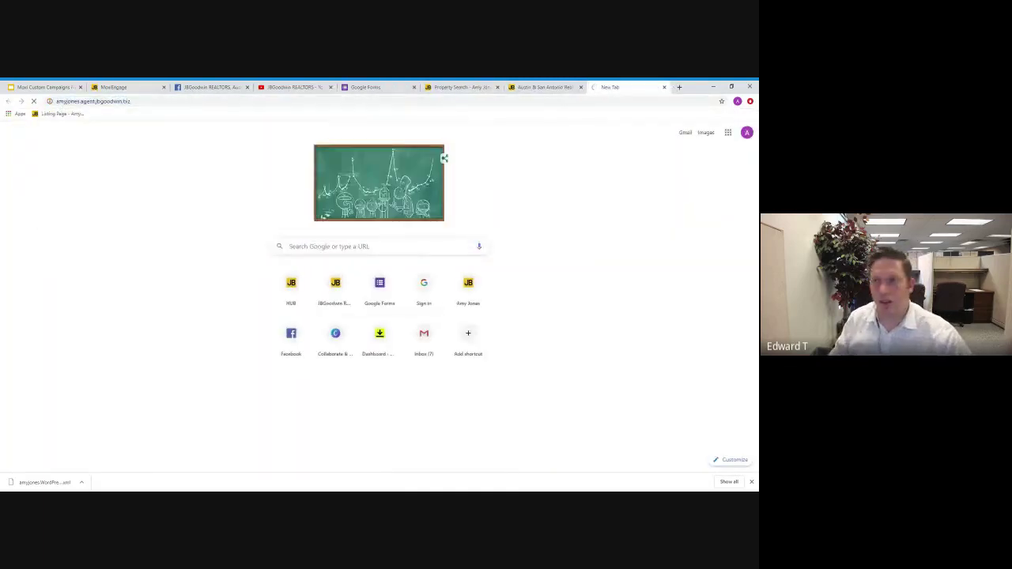
drag(625, 87, 434, 89)
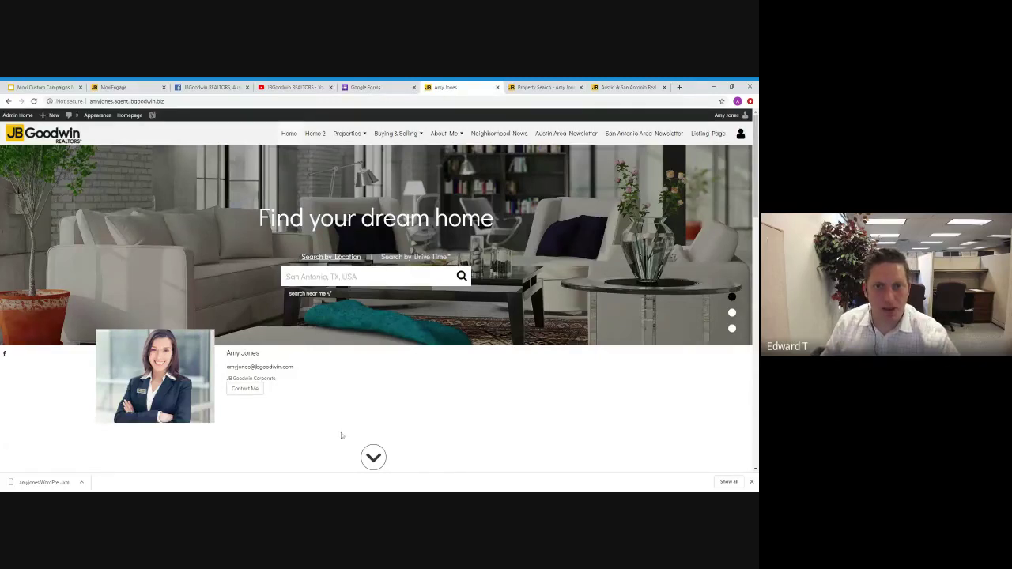
Open the property search from the agent's home page and search for listings in ZIP code 78704.
mouse_move(360, 128)
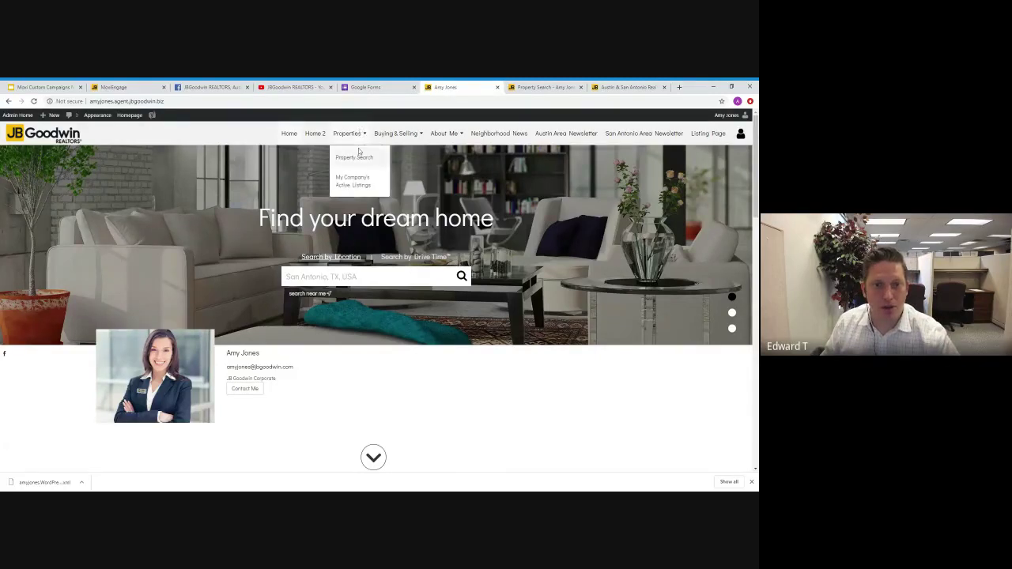
click(353, 161)
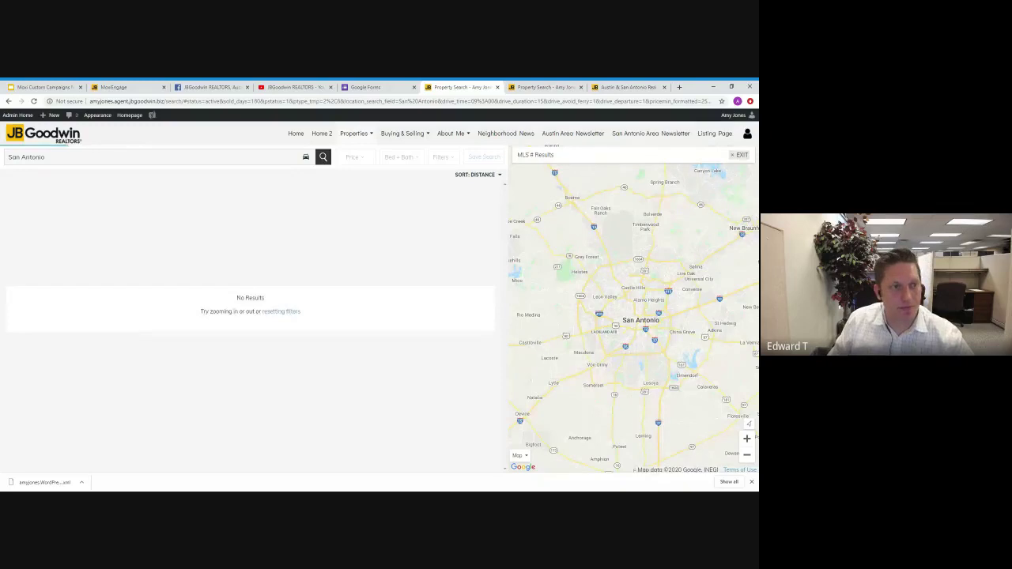
click(229, 157)
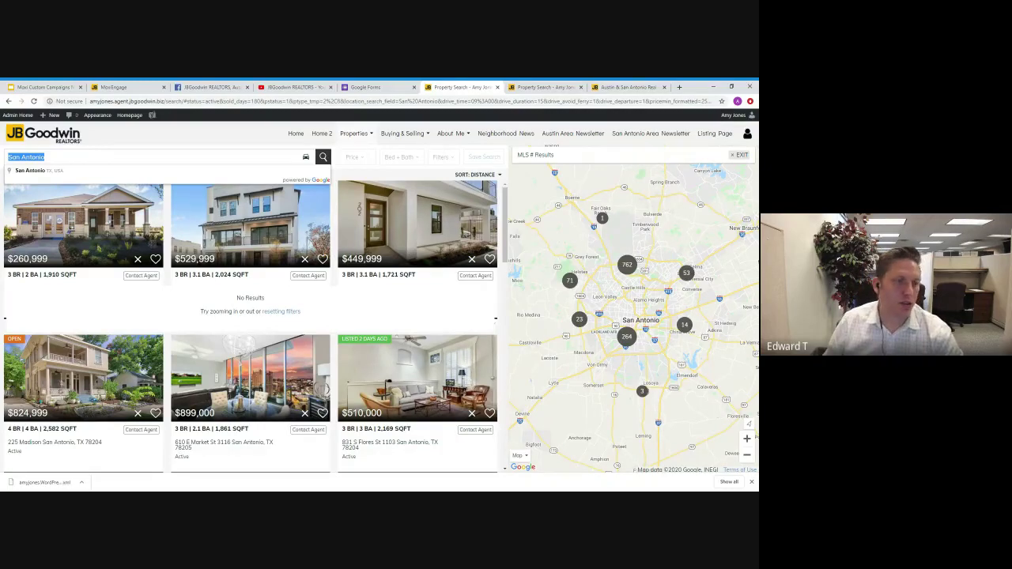
key(BackSpace)
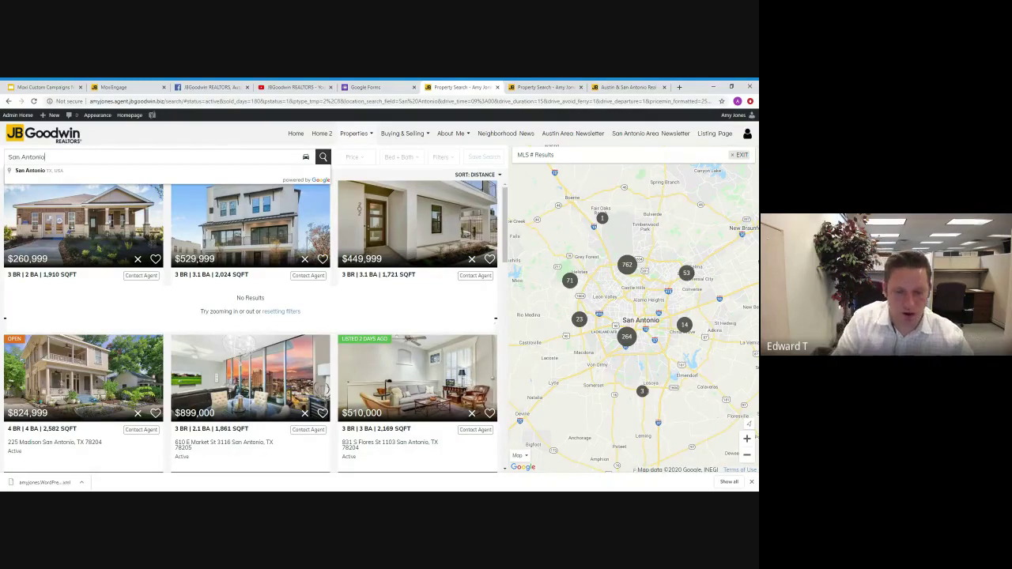
text(7)
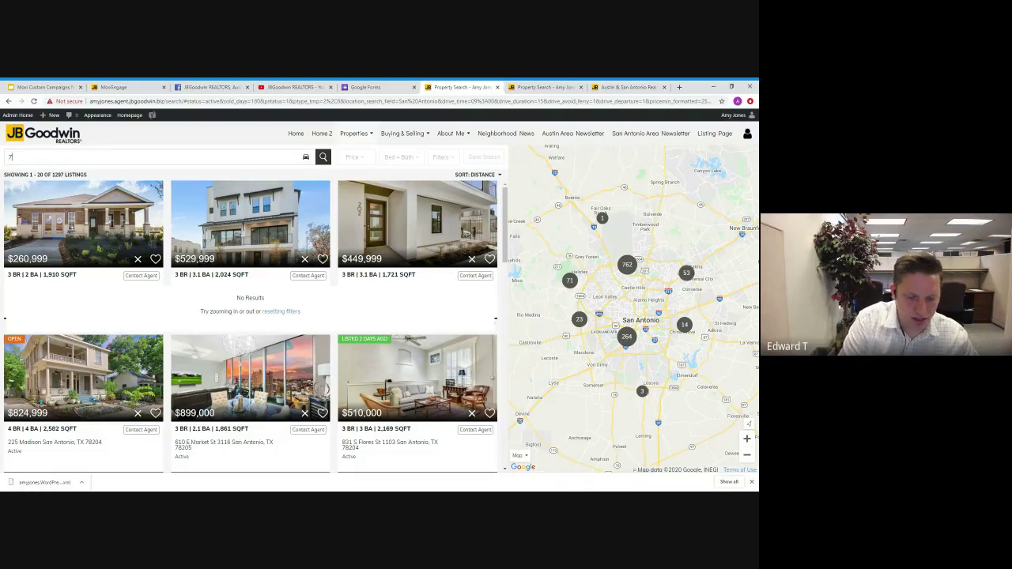
text(8704)
key(Return)
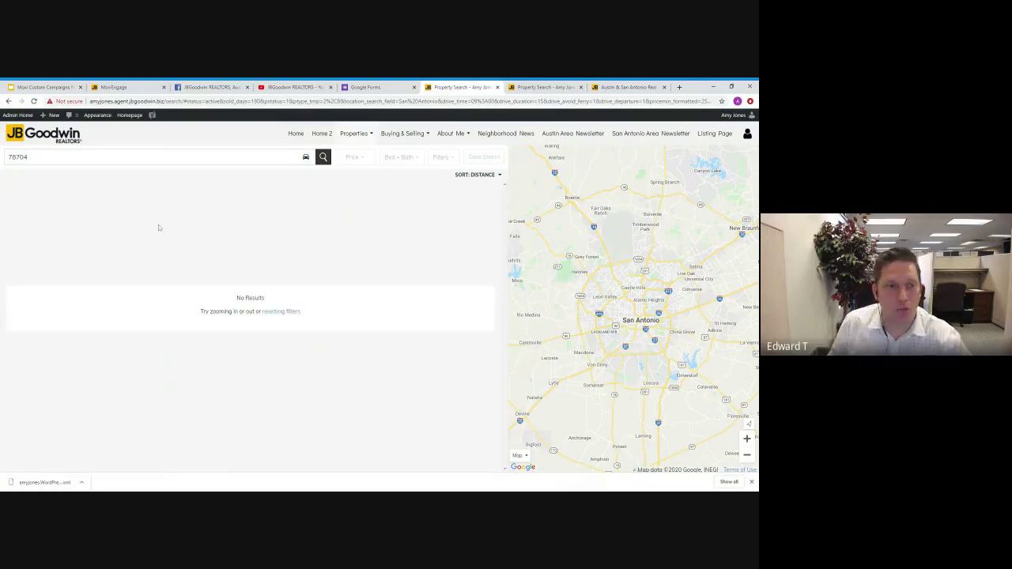
click(324, 161)
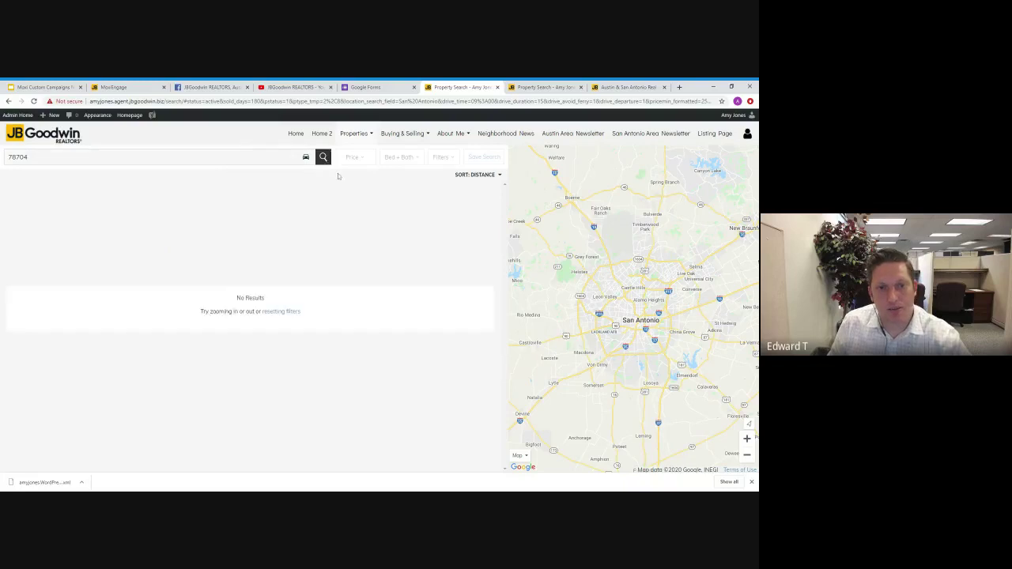
Search using the suggested location Austin, TX 78704, USA, rerun the search, and zoom in on the map.
click(19, 157)
click(63, 171)
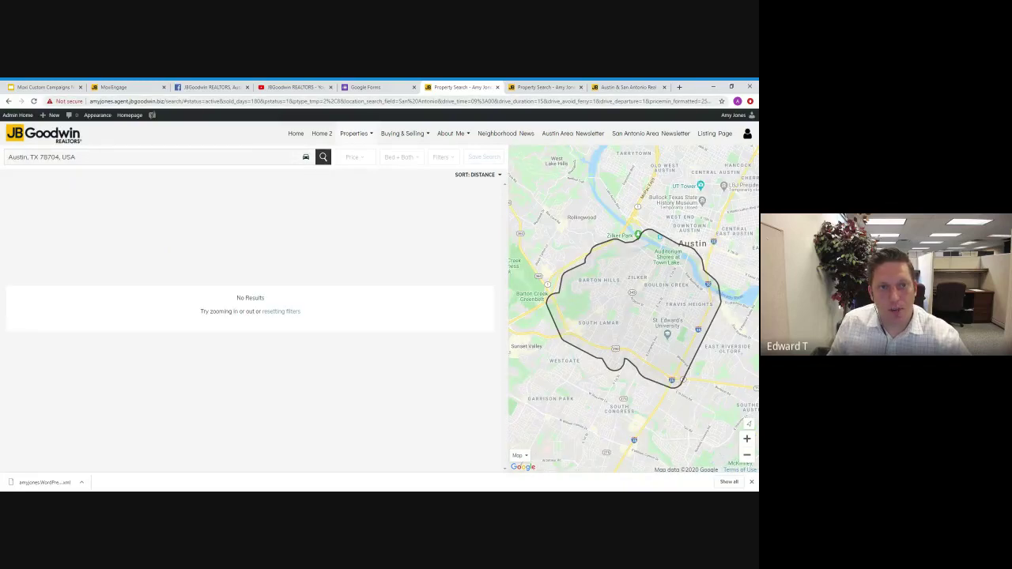
click(300, 102)
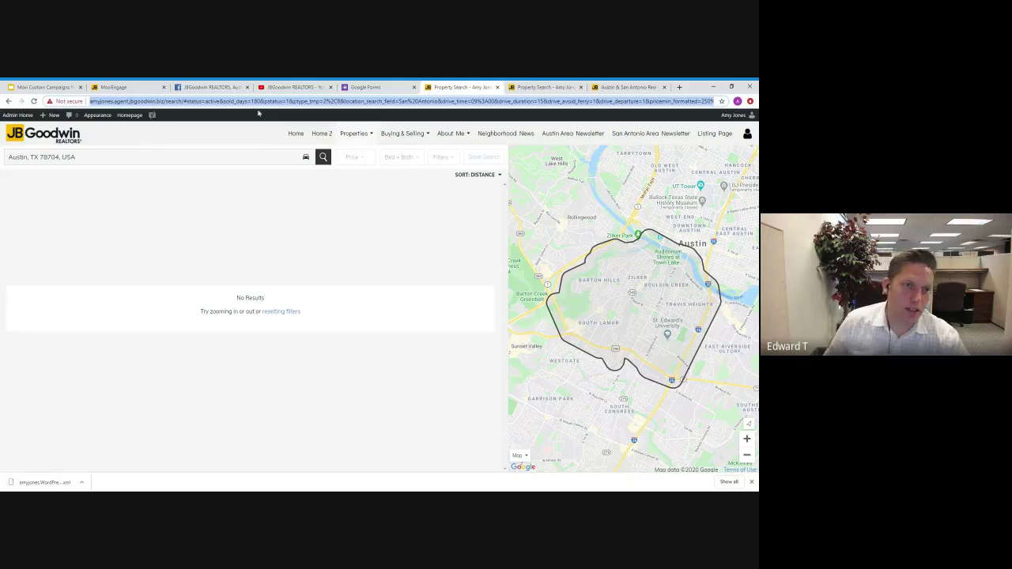
triple_click(214, 157)
click(324, 158)
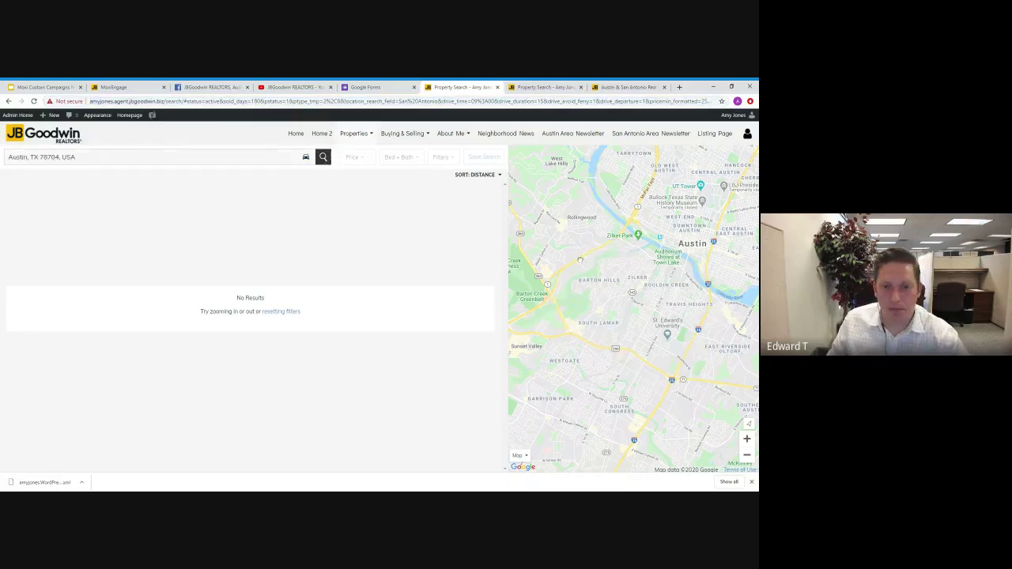
scroll(601, 293, up, 1)
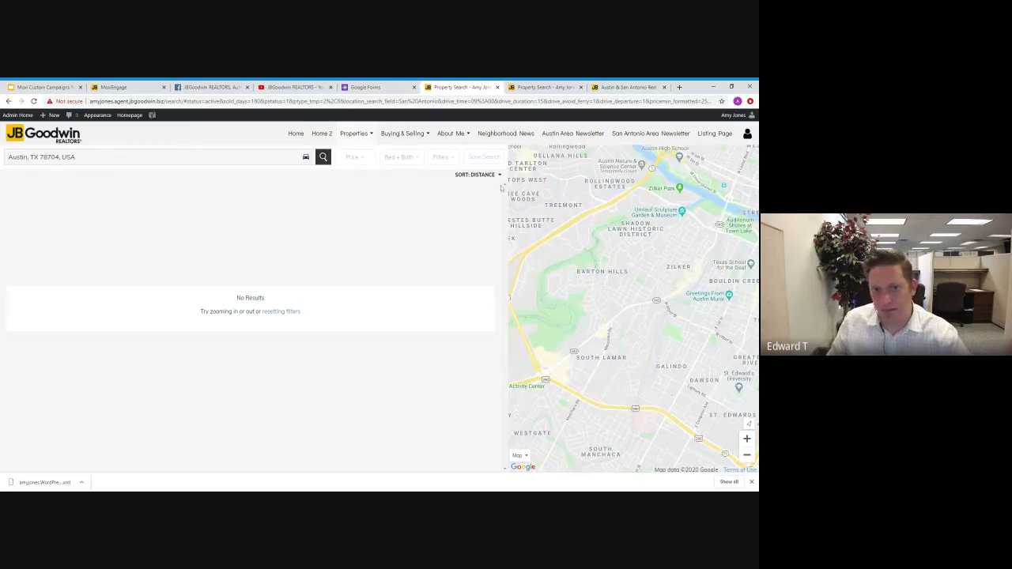
Replace the search location with the suggested Austin, TX, USA to look for listings across the city.
triple_click(223, 157)
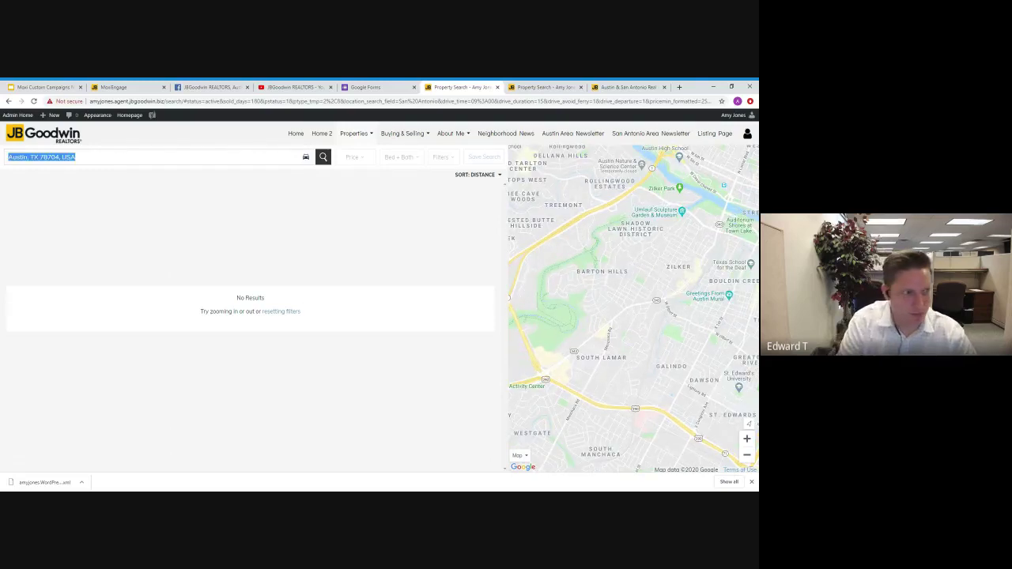
text(Austin)
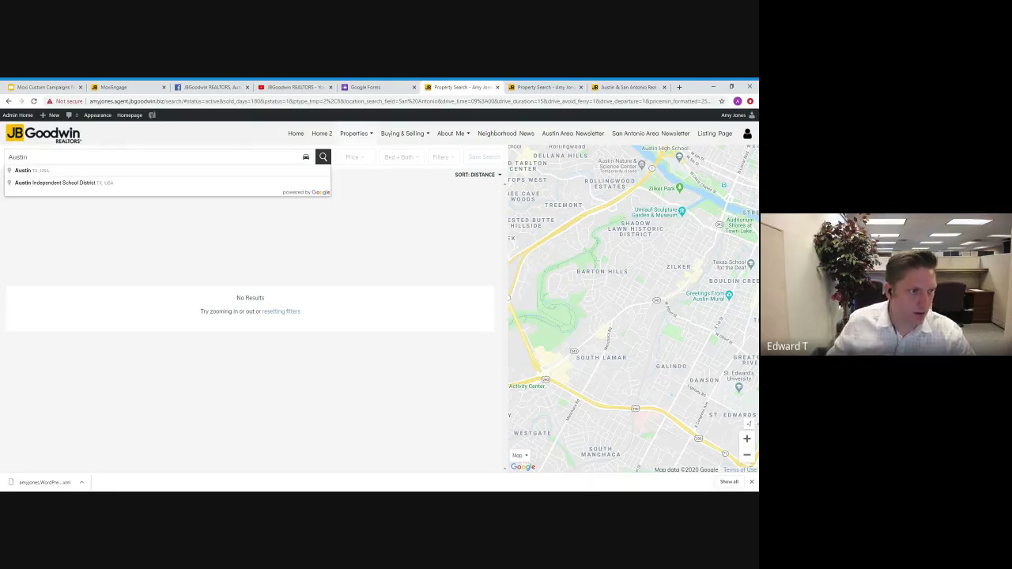
click(21, 173)
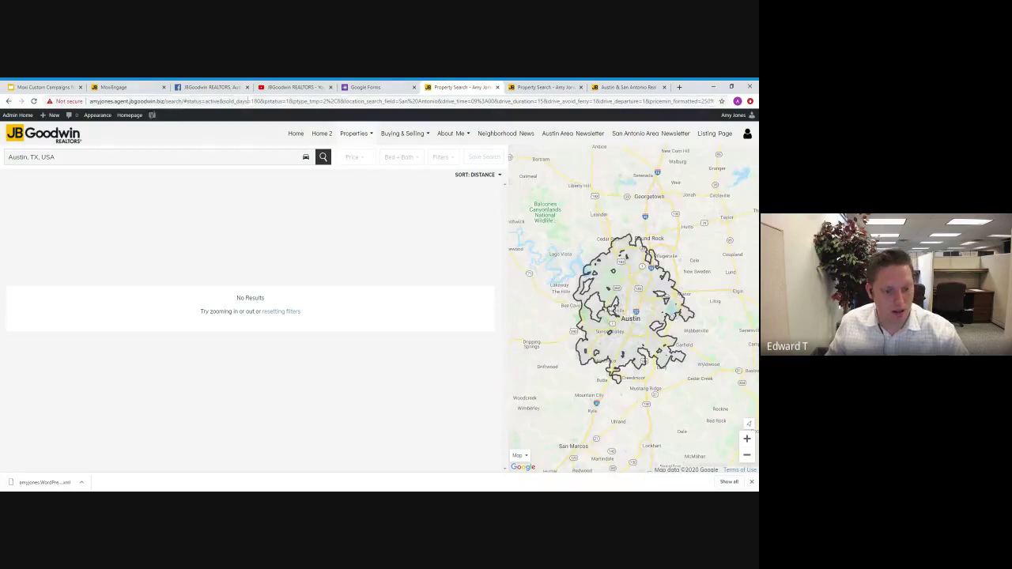
Switch back to the MoxiEngage newsletter and add a Button element to the first full-width empty row below the social icons.
click(372, 87)
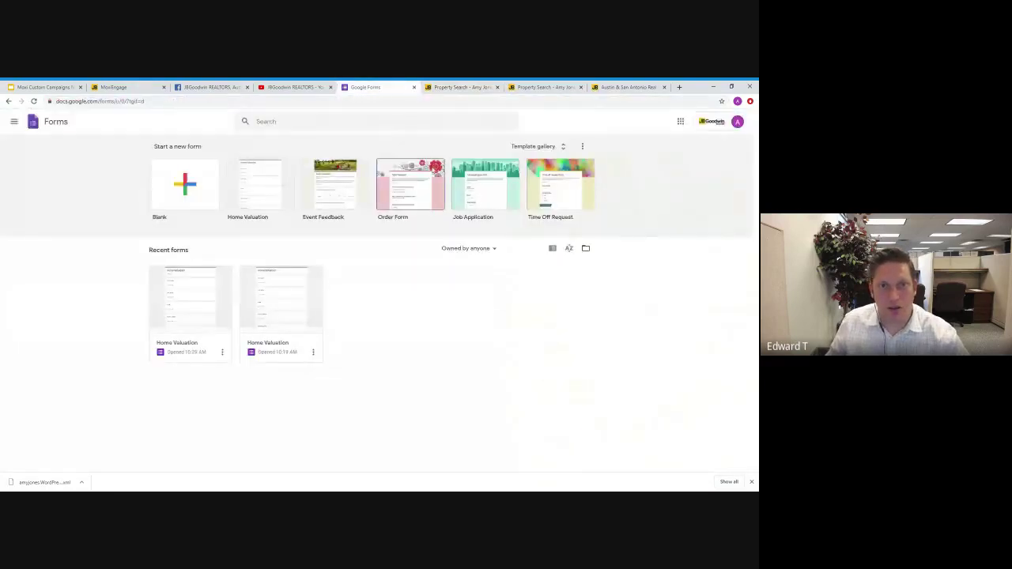
click(114, 87)
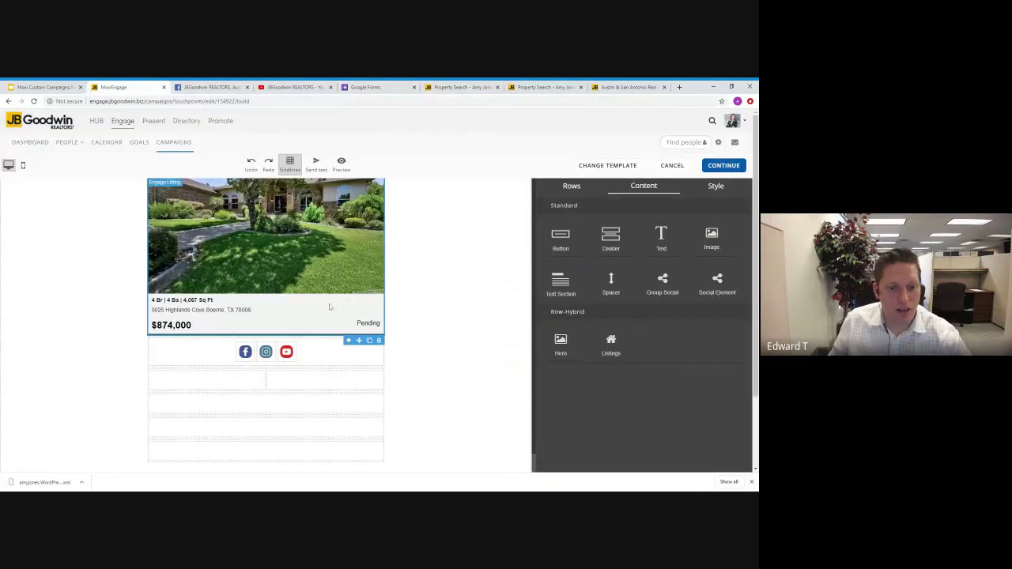
scroll(416, 309, down, 1)
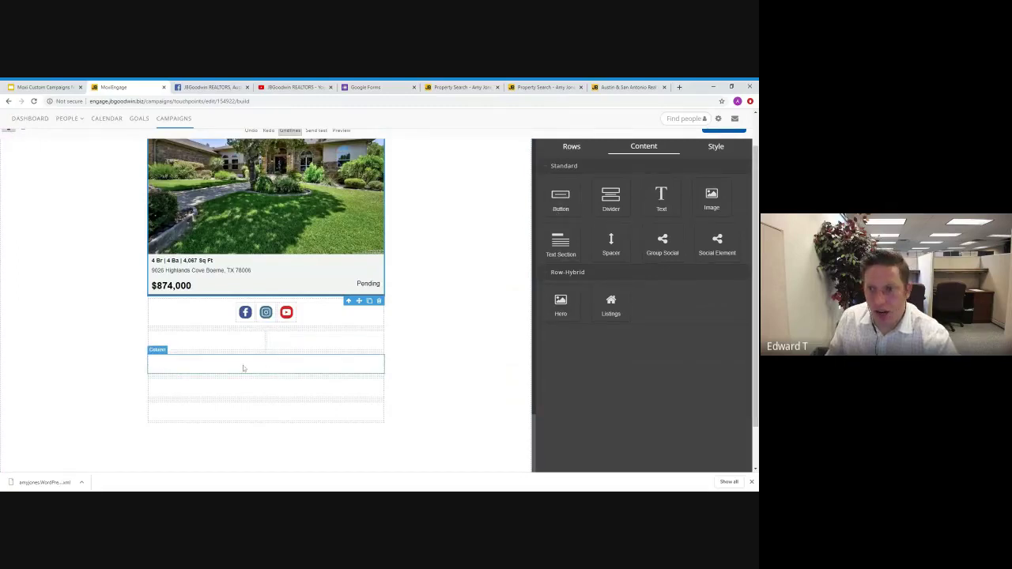
drag(567, 199, 266, 365)
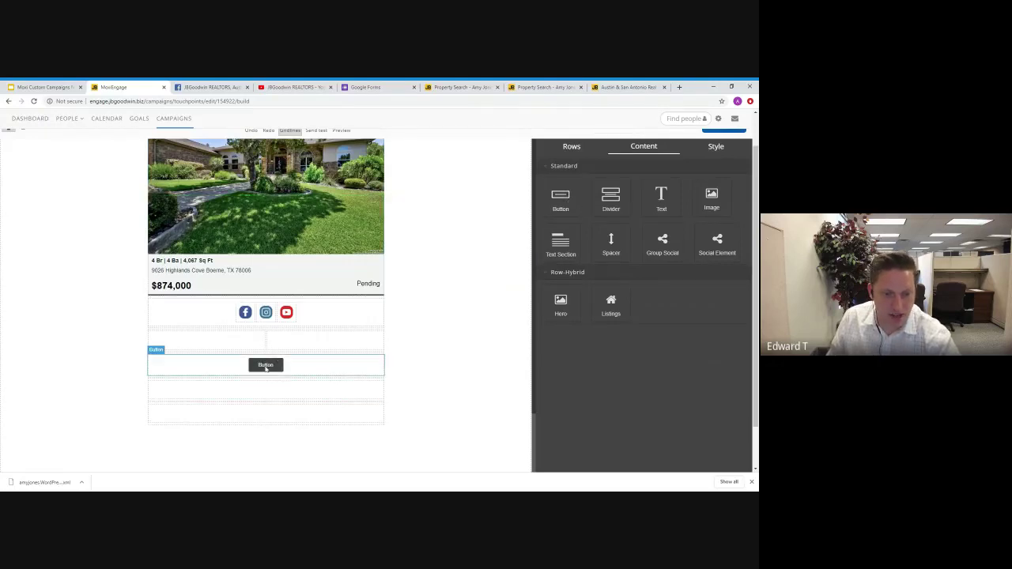
Change the new button's label to "Search For Homes In Austin".
click(273, 366)
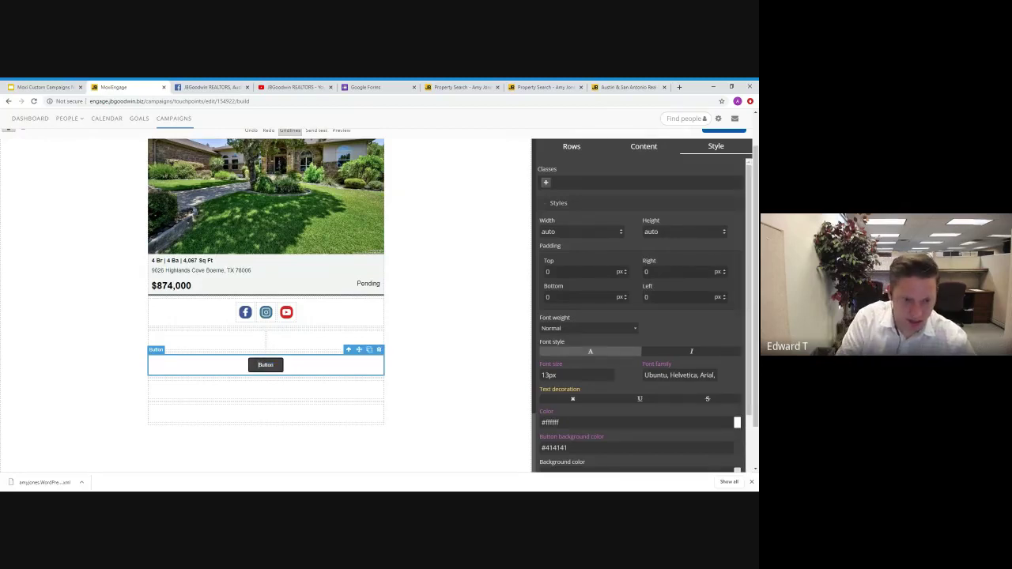
key(Delete)
key(Delete)
key(Delete)
key(Delete)
key(Delete)
key(Delete)
text(S)
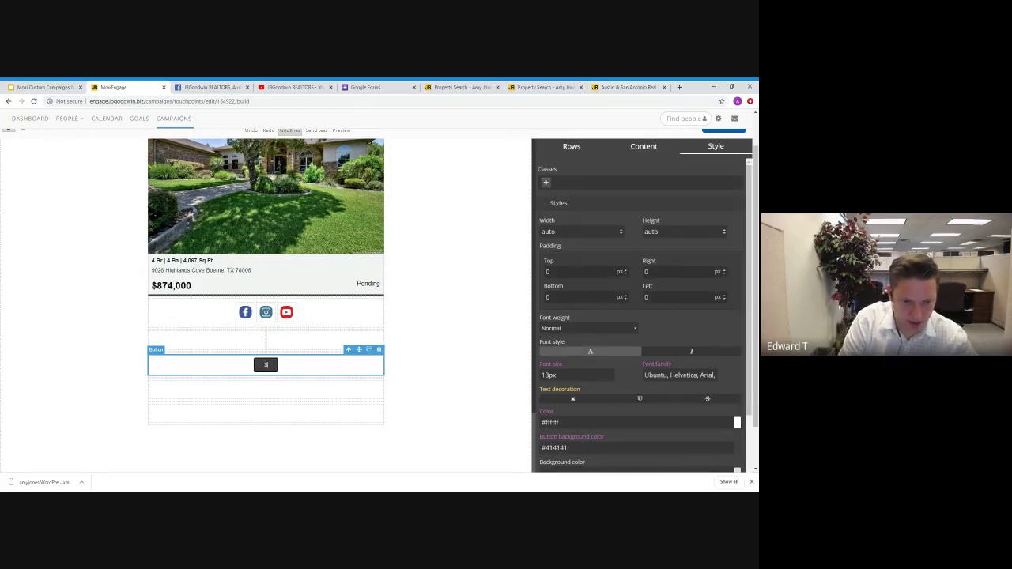
text(earch F)
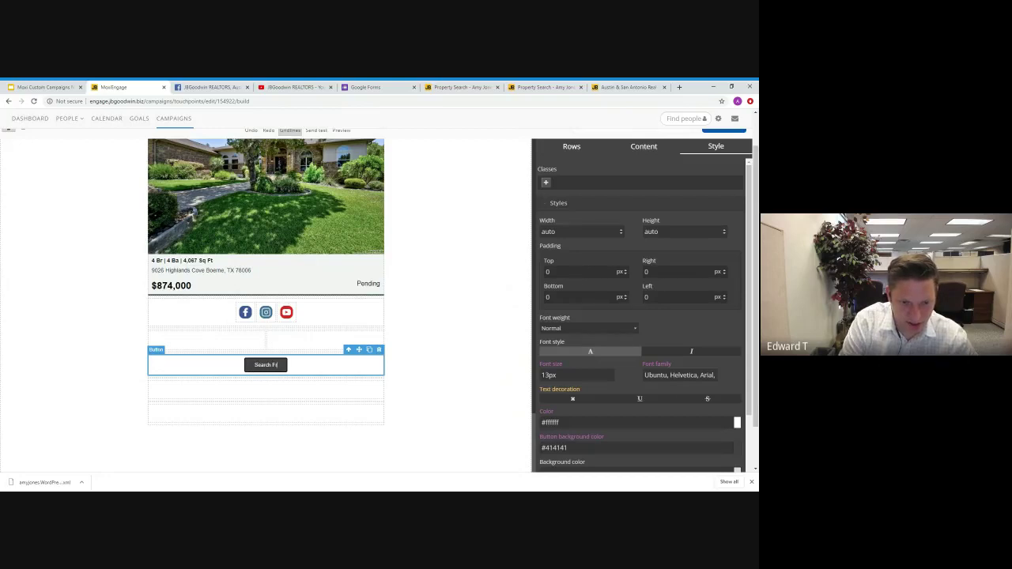
text(or Homes I)
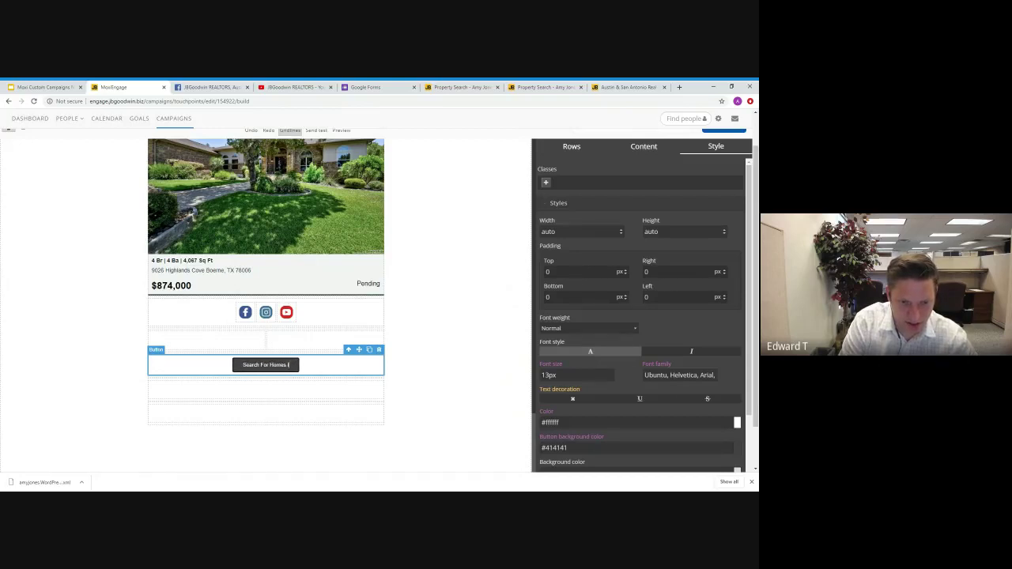
text(n Austin)
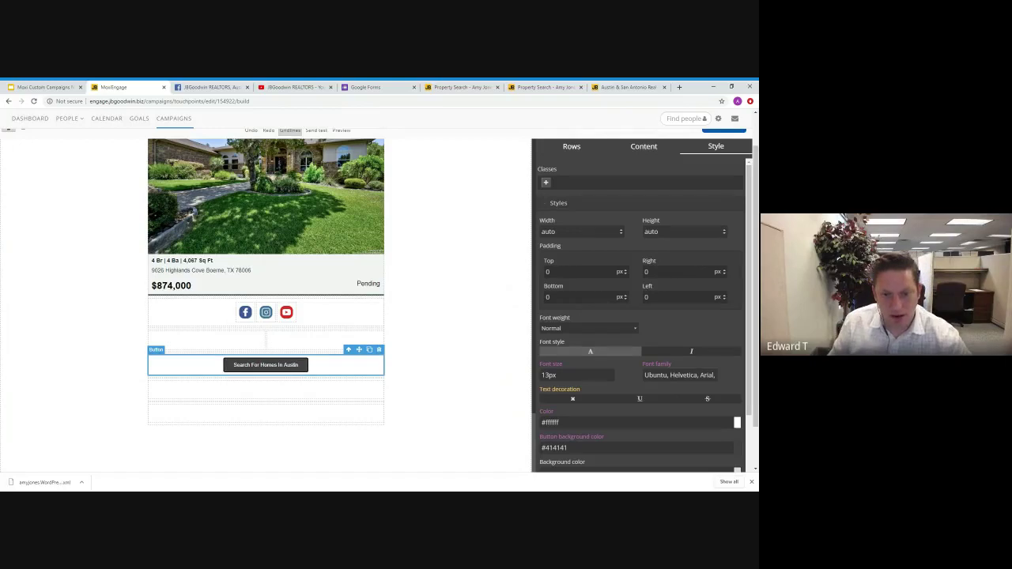
click(440, 385)
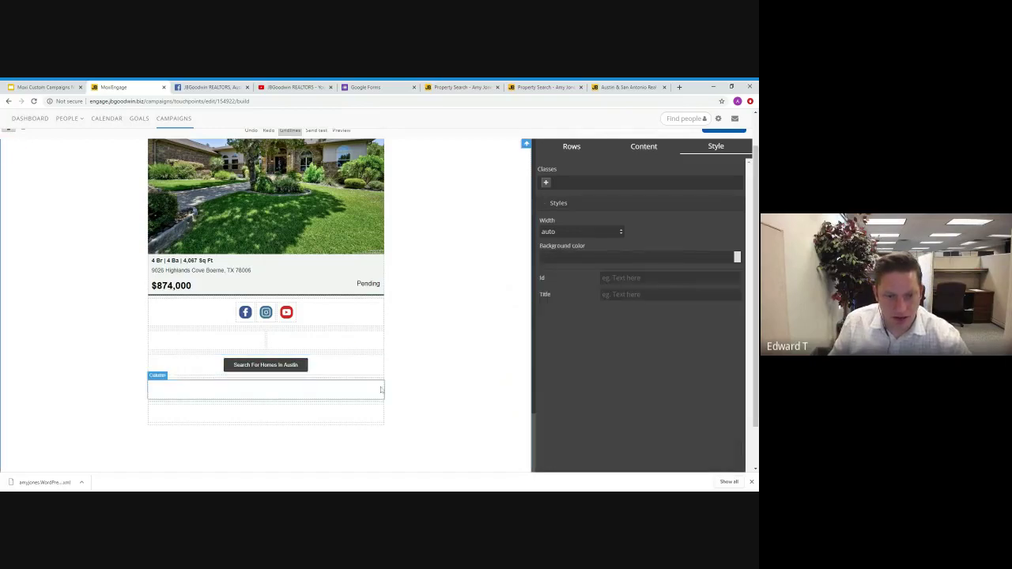
Link the "Search For Homes In Austin" button to the copied property search address.
click(332, 373)
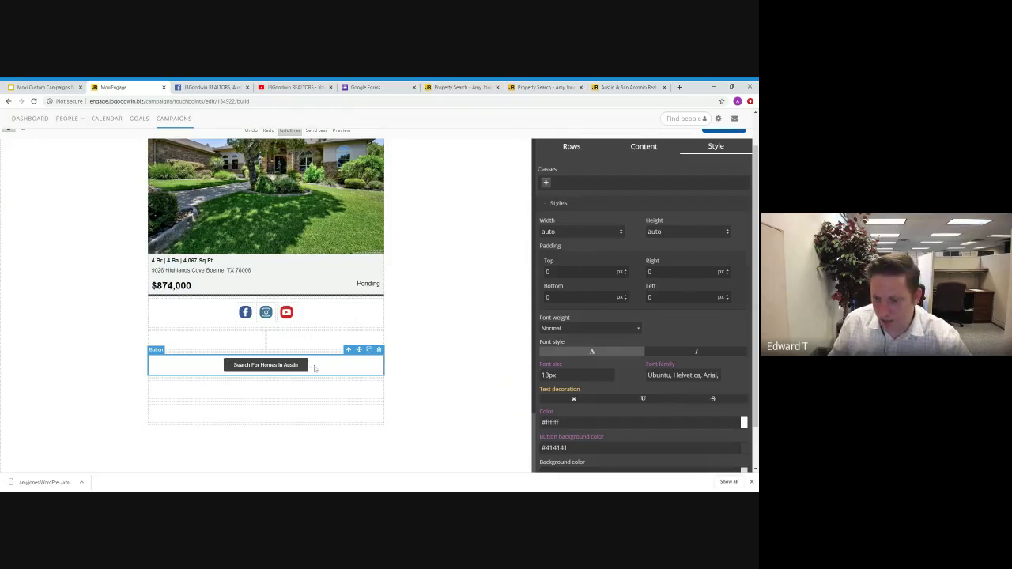
scroll(640, 316, down, 5)
scroll(651, 388, down, 1)
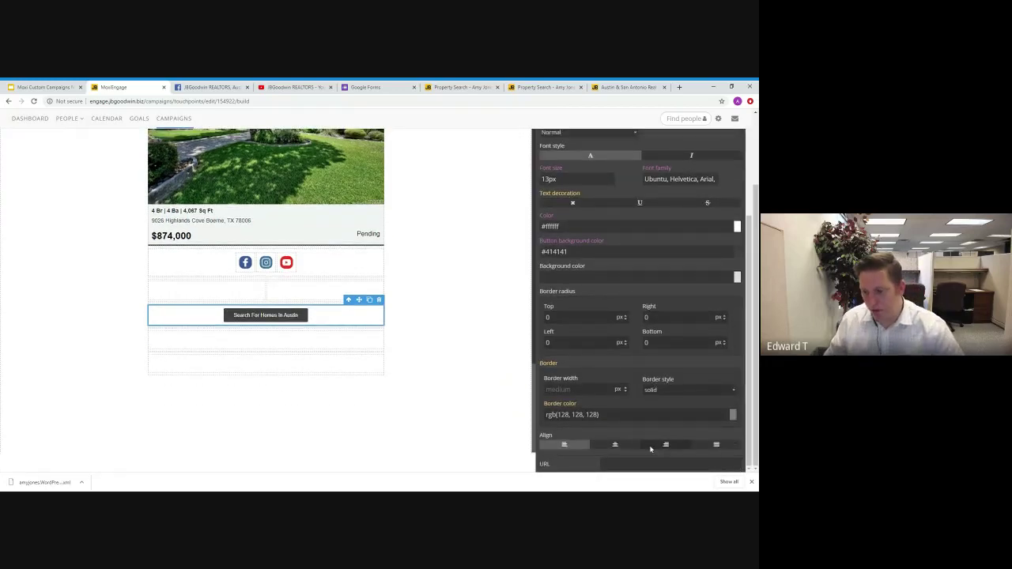
key(ctrl+v)
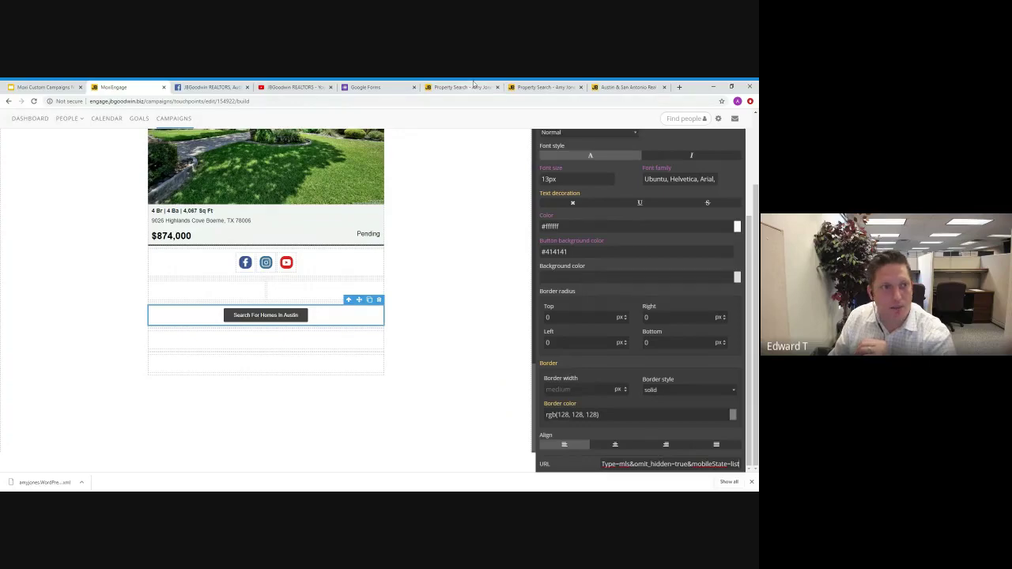
Check the property search page used as the link source, and review the newsletter button's style and URL settings.
click(474, 85)
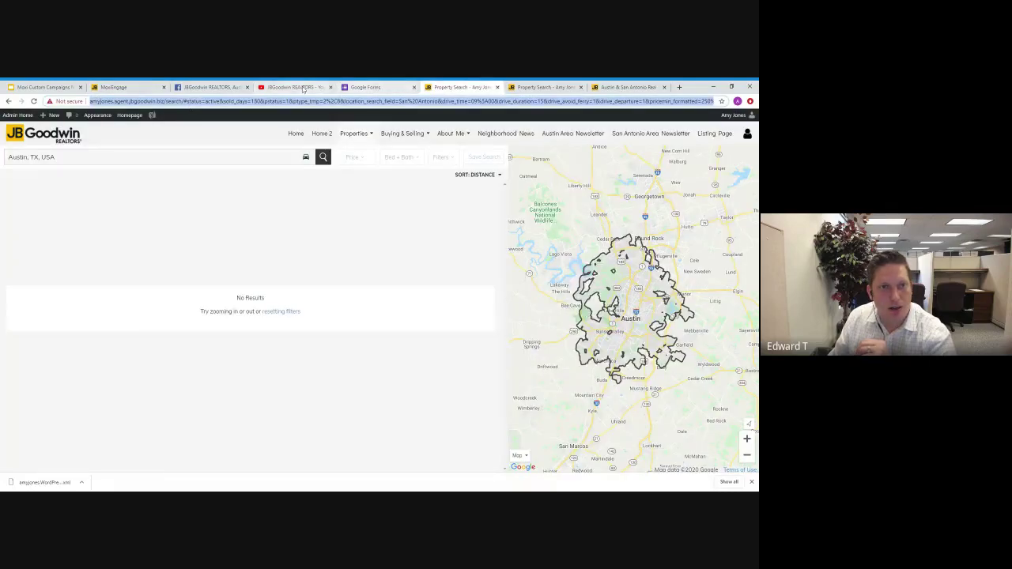
click(303, 88)
click(118, 87)
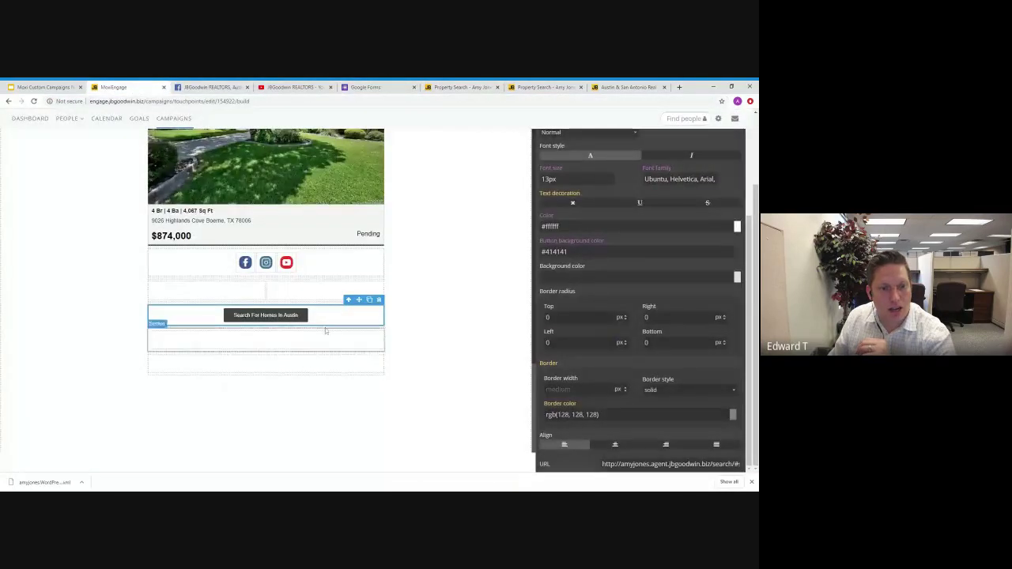
scroll(325, 332, up, 5)
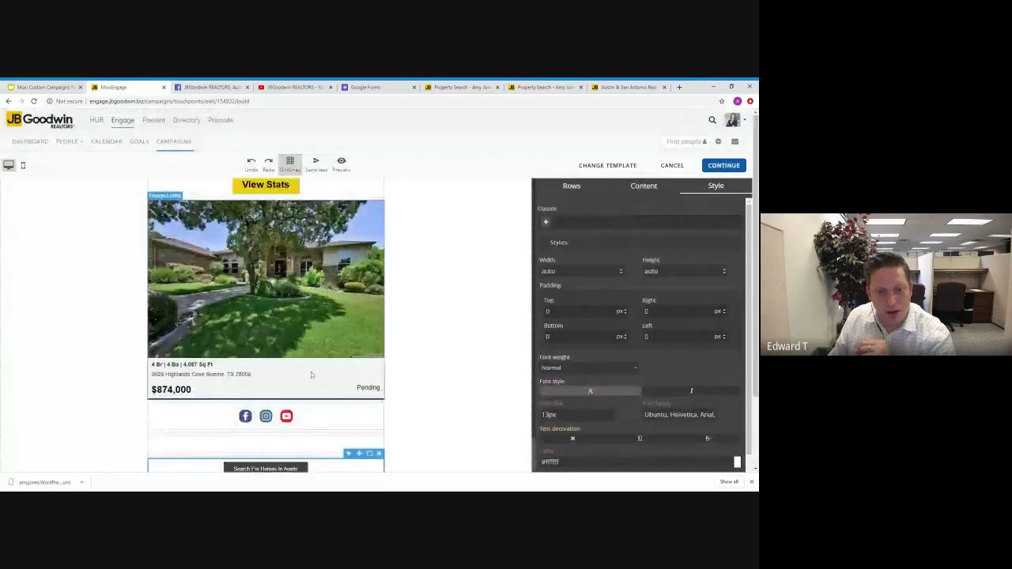
scroll(310, 372, down, 1)
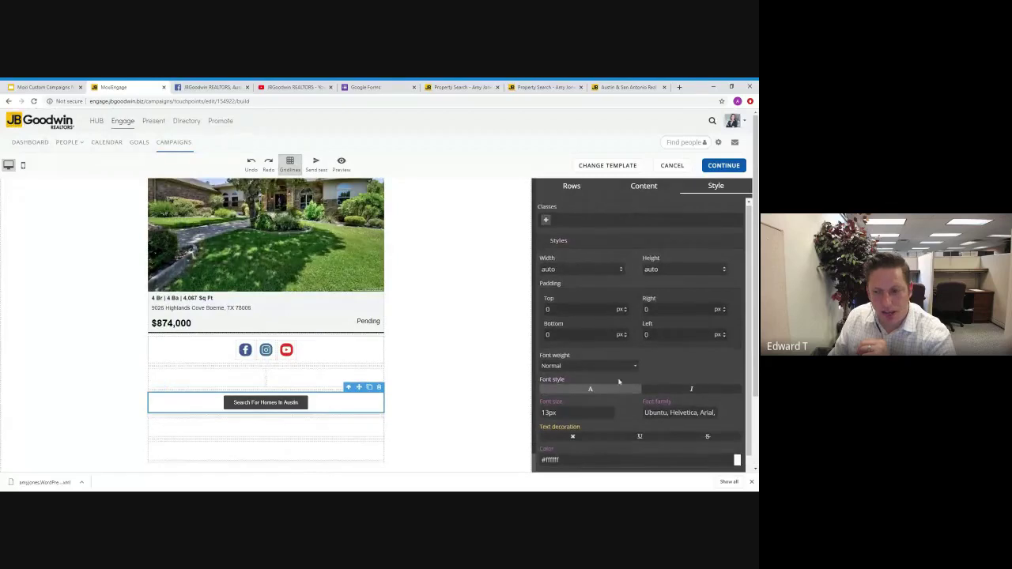
scroll(619, 382, down, 5)
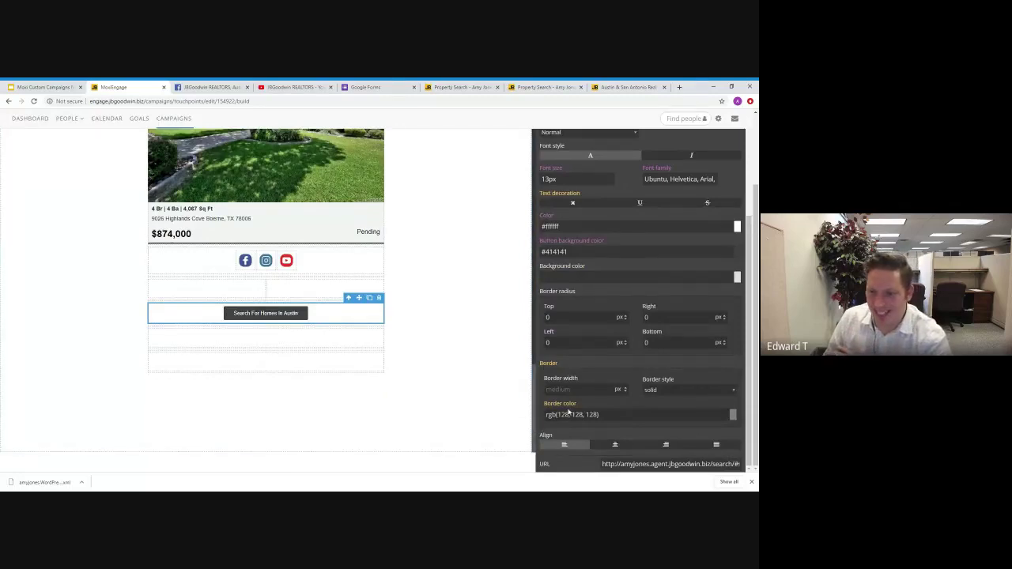
scroll(573, 352, up, 2)
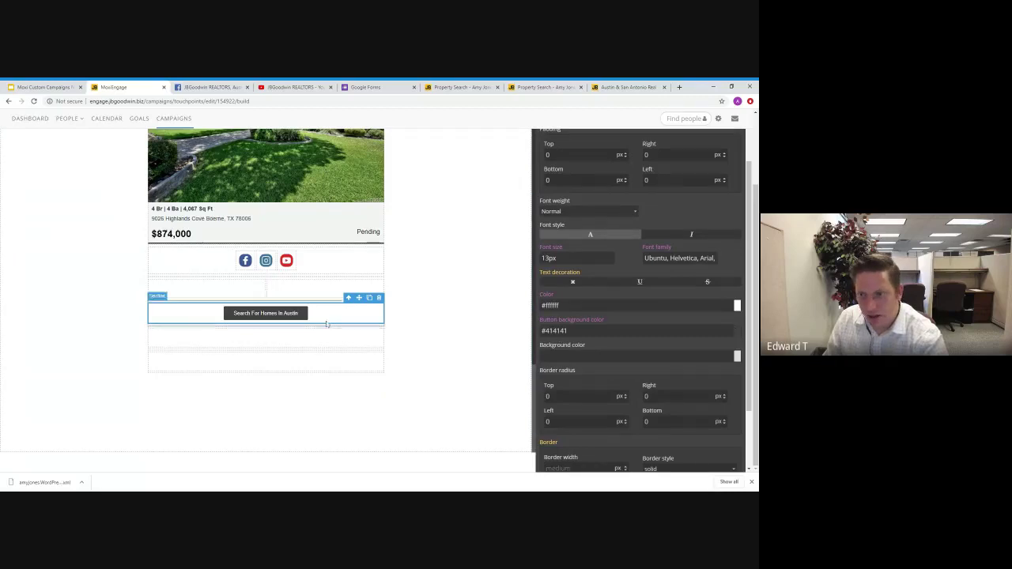
scroll(666, 314, up, 1)
scroll(666, 314, up, 1)
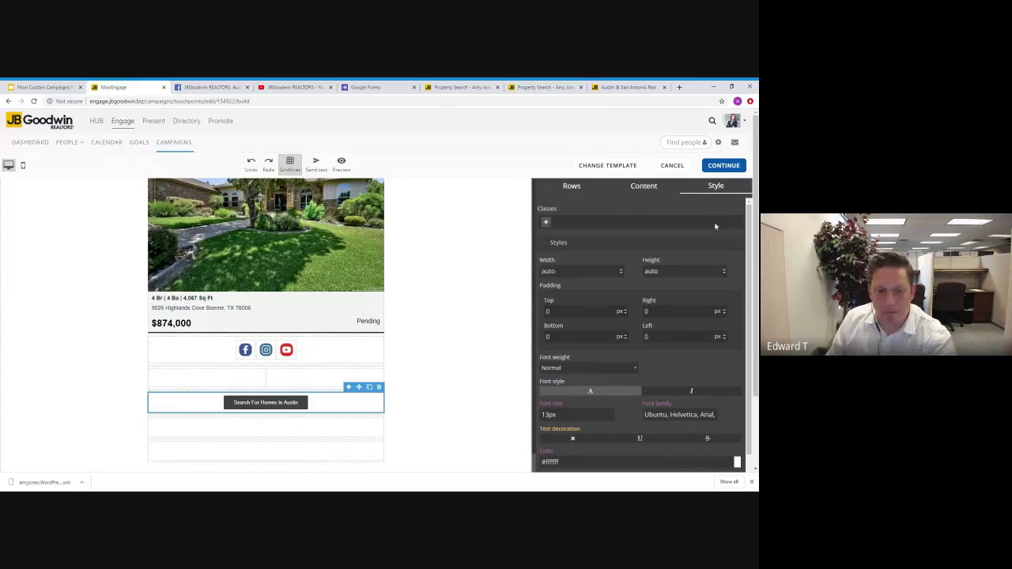
scroll(297, 435, up, 1)
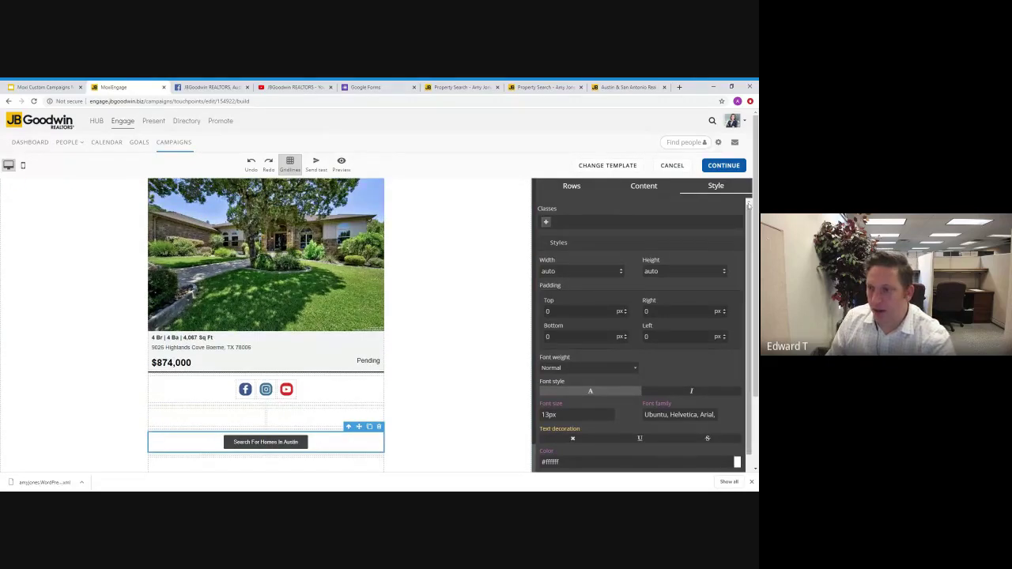
Set the search button's background color to golden yellow, #eaa910.
scroll(719, 255, down, 1)
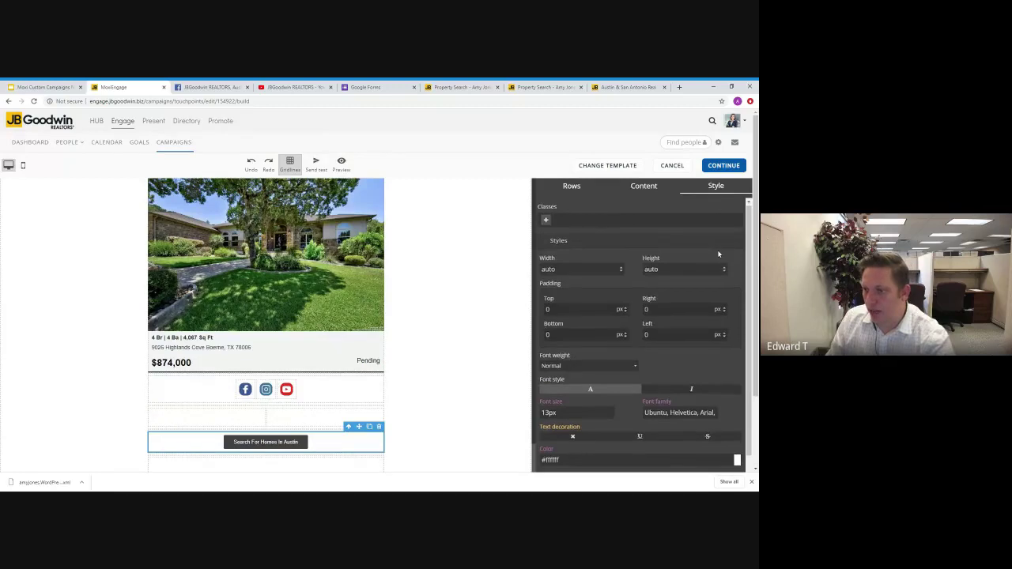
scroll(719, 255, down, 2)
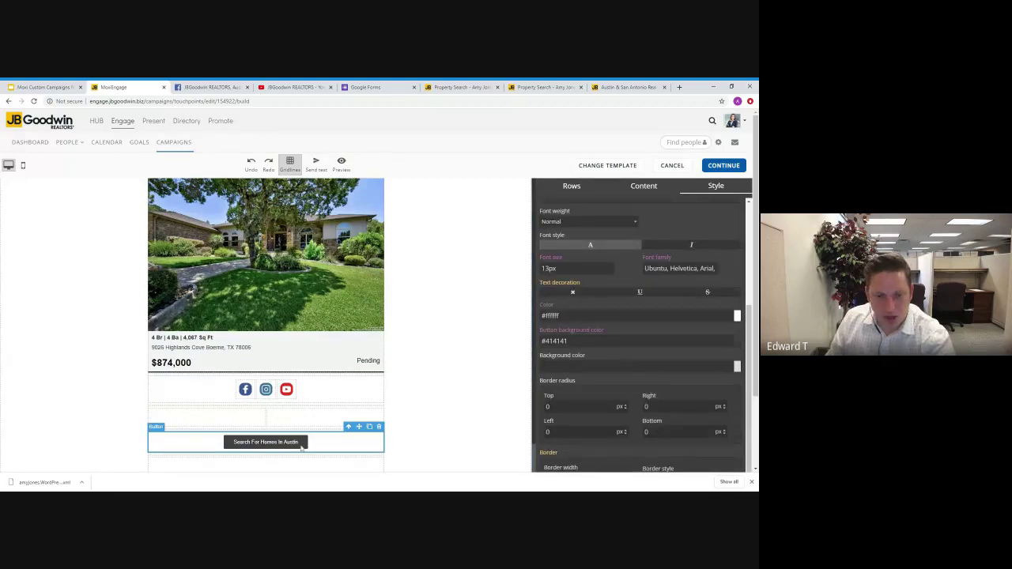
click(737, 345)
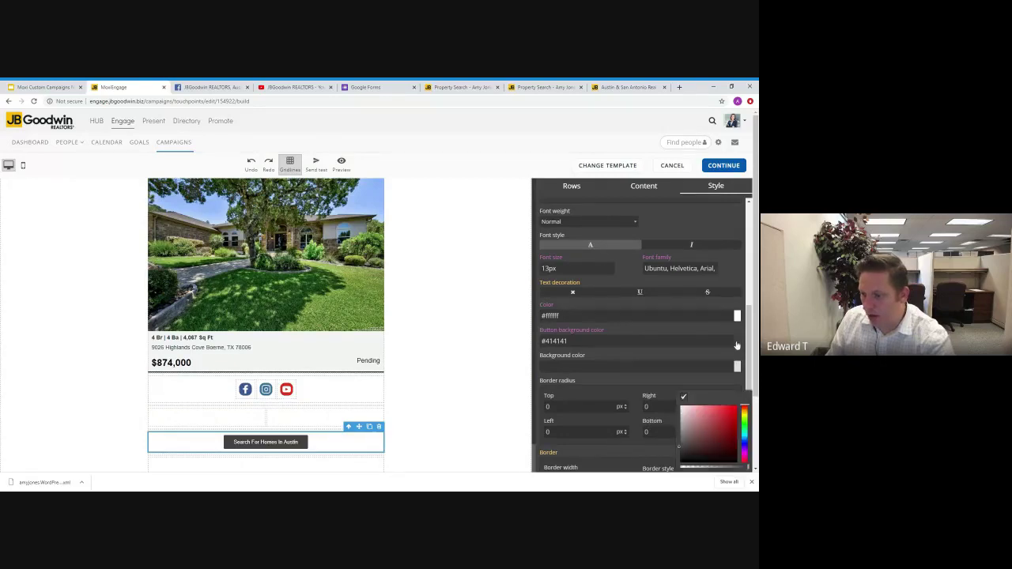
mouse_move(734, 412)
mouse_down()
mouse_move(726, 405)
mouse_move(744, 413)
mouse_move(733, 408)
mouse_up()
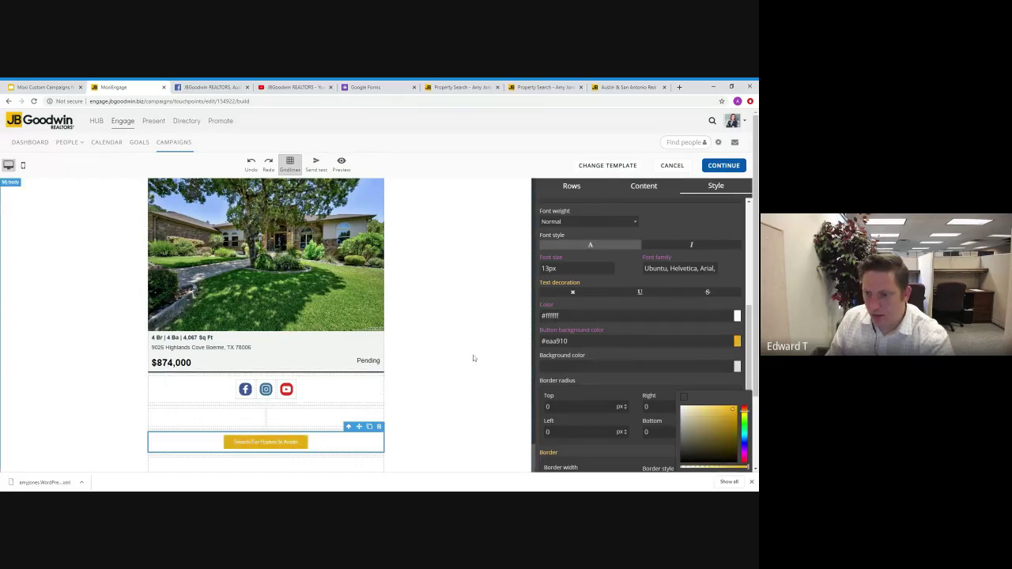
click(427, 415)
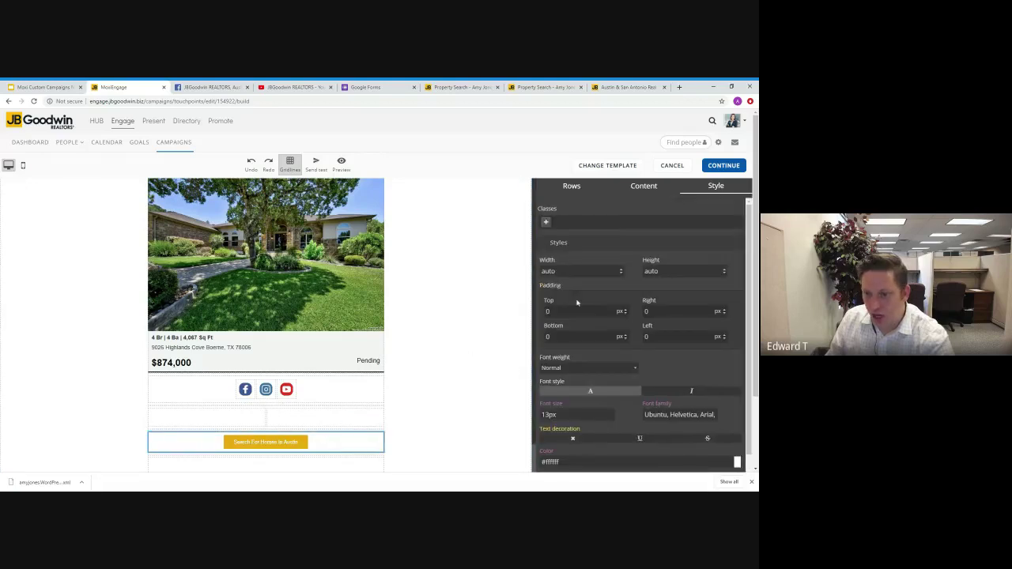
Set the search button's font size to 25px.
click(556, 414)
click(550, 414)
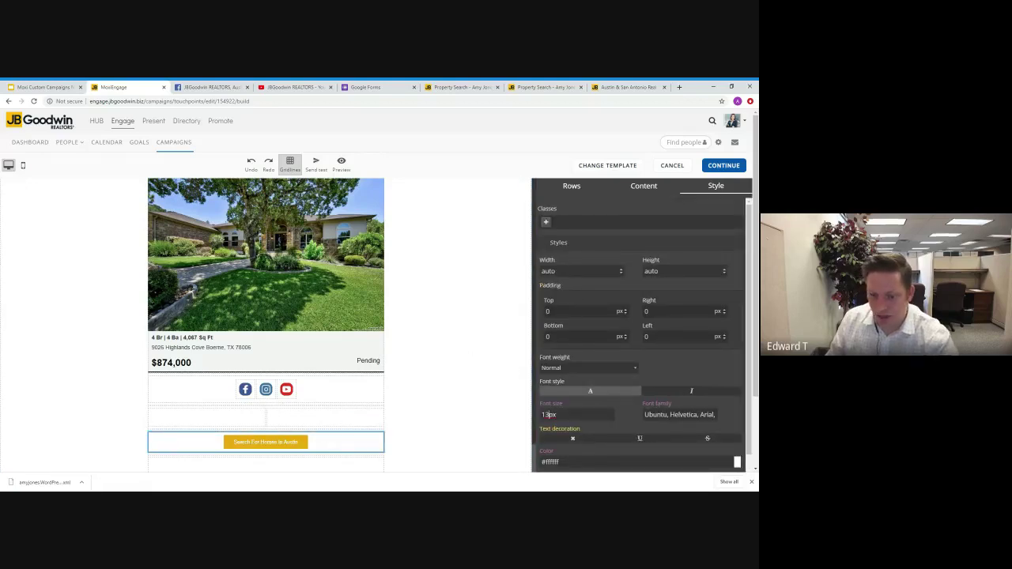
key(BackSpace)
key(BackSpace)
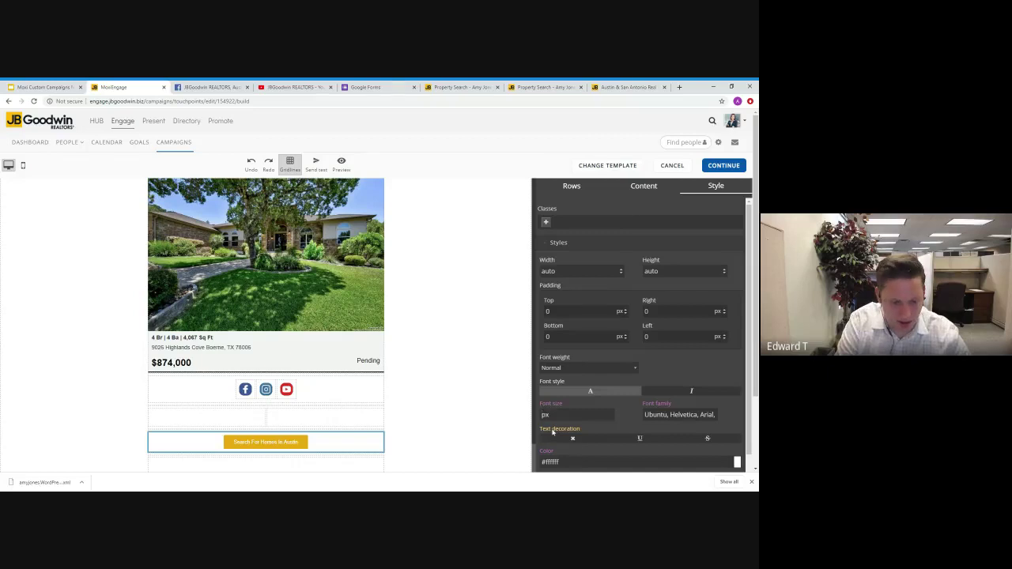
text(25)
key(Tab)
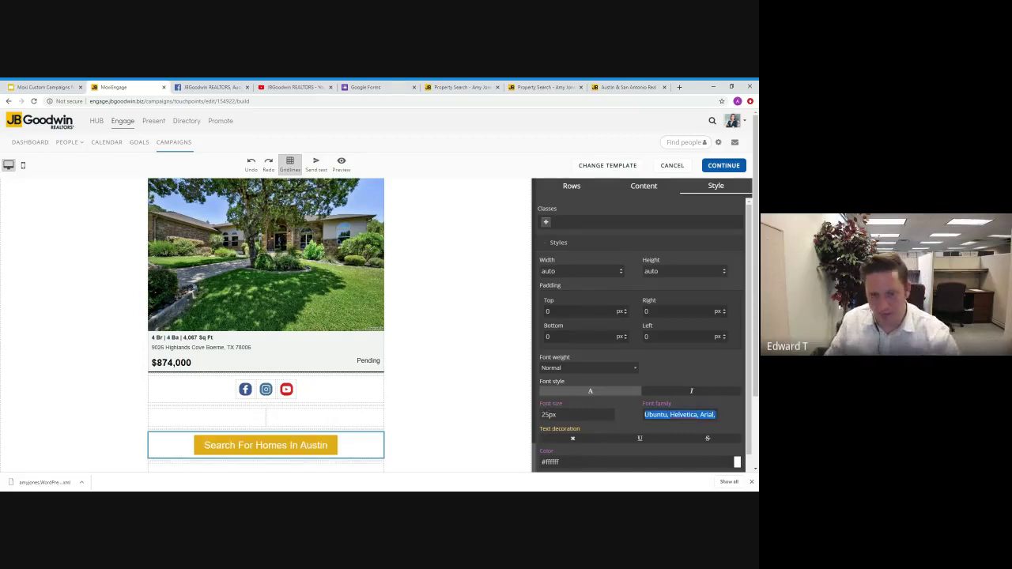
Look over the newsletter around the search button and show the available content elements.
scroll(472, 356, down, 3)
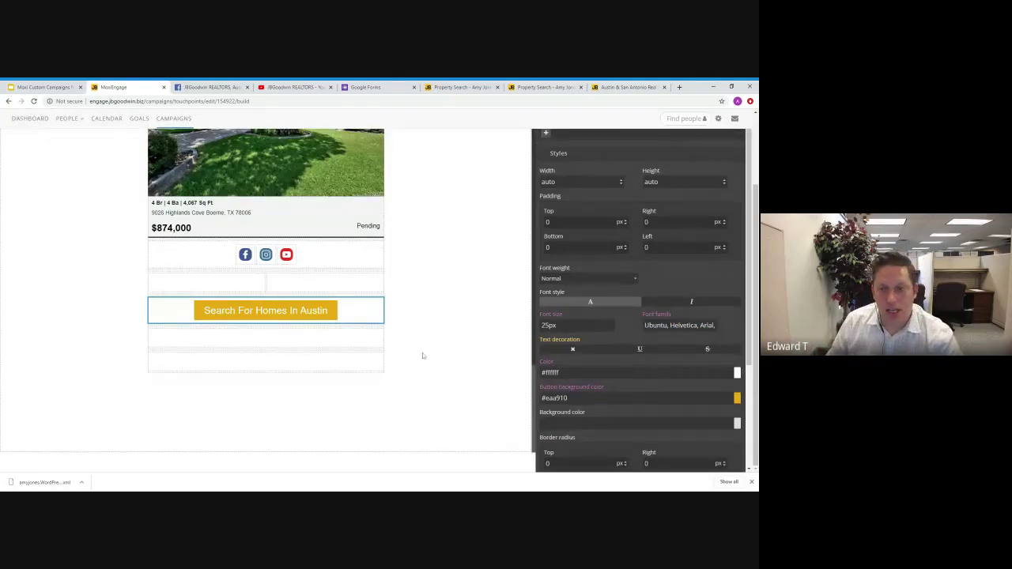
scroll(604, 292, up, 3)
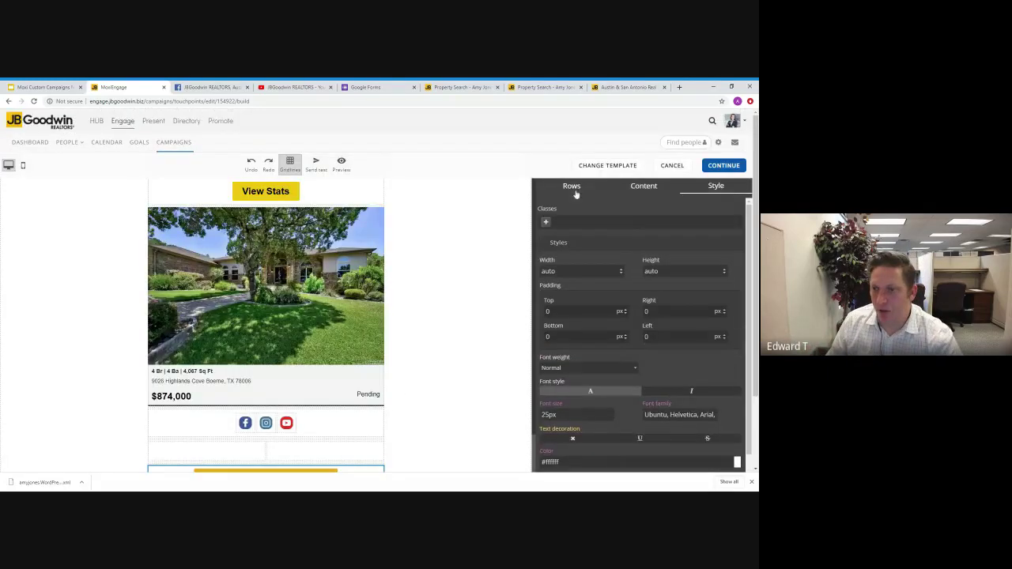
click(643, 186)
scroll(467, 297, down, 2)
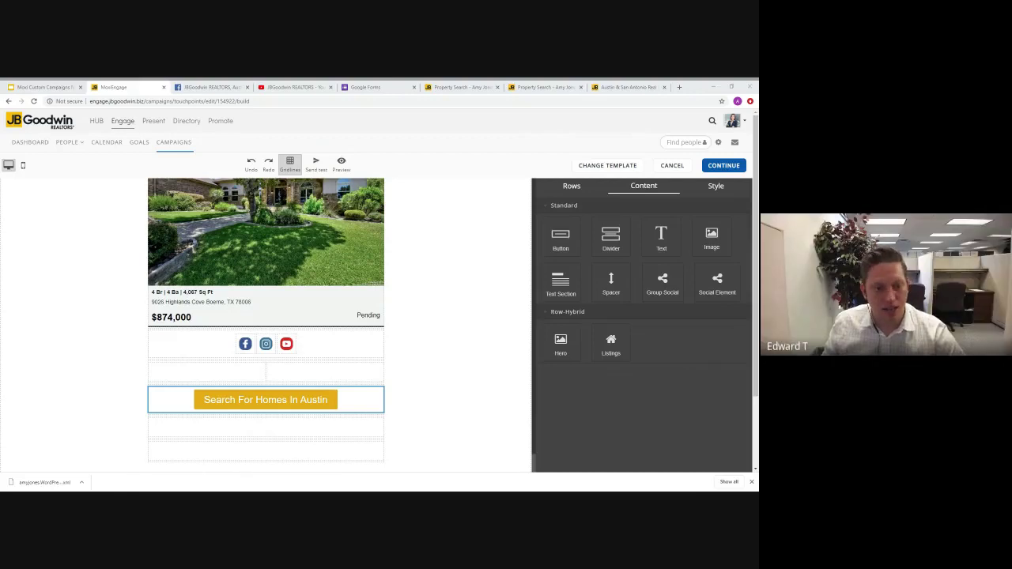
Switch to the agent's property search page, clear the Austin location, and remove the Austin boundary from the map.
click(463, 87)
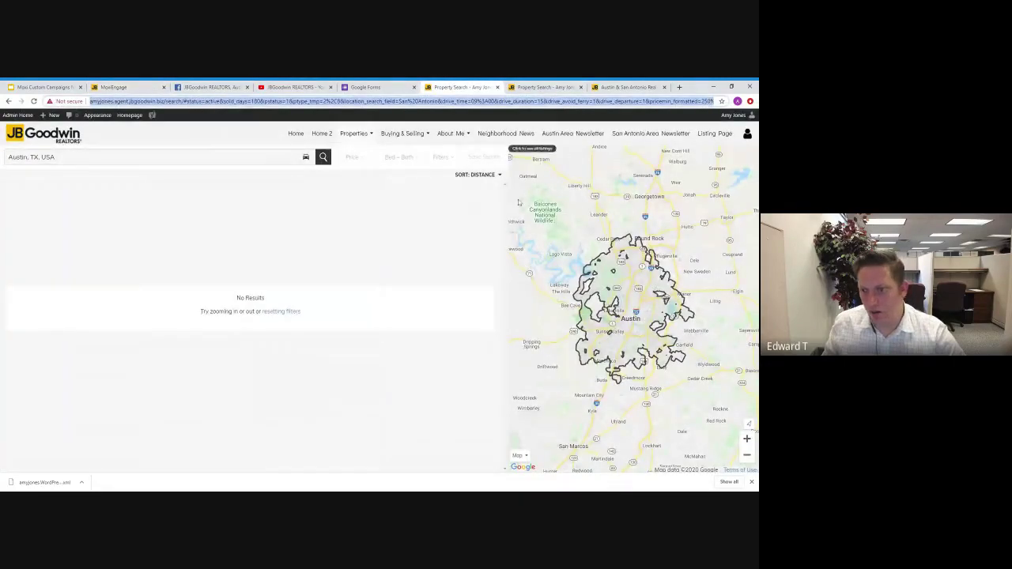
scroll(607, 326, up, 3)
scroll(607, 326, down, 2)
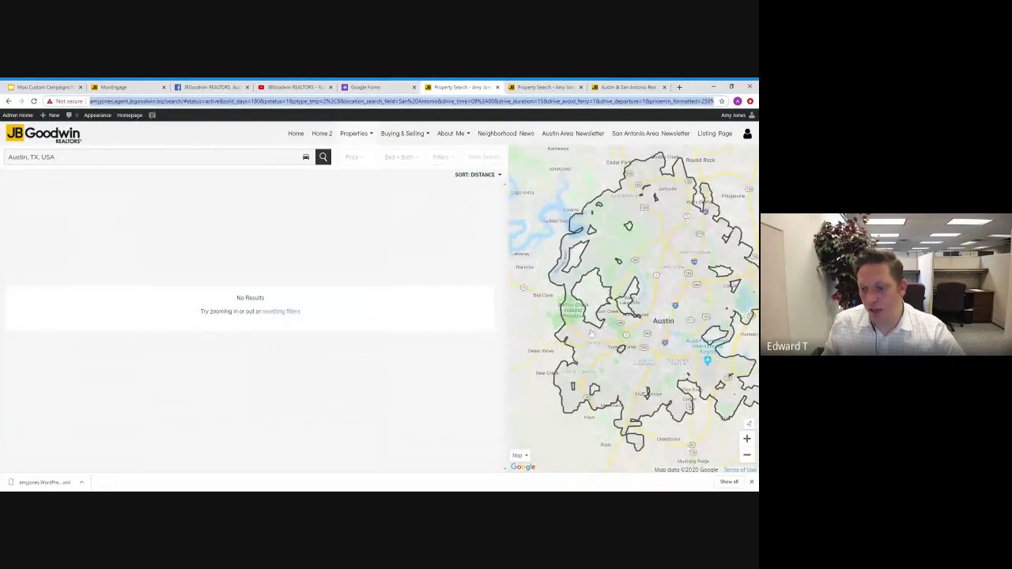
click(158, 157)
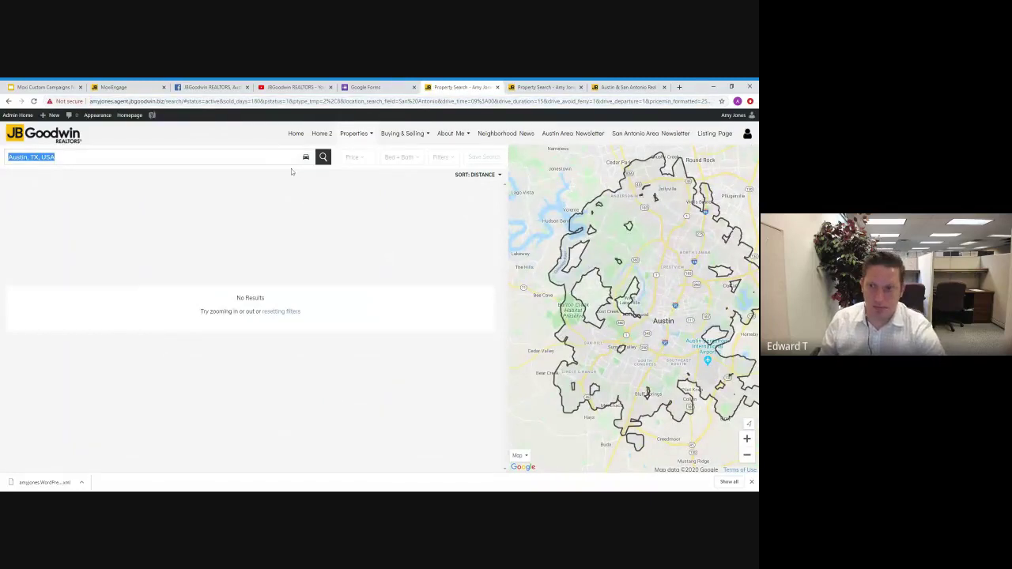
key(BackSpace)
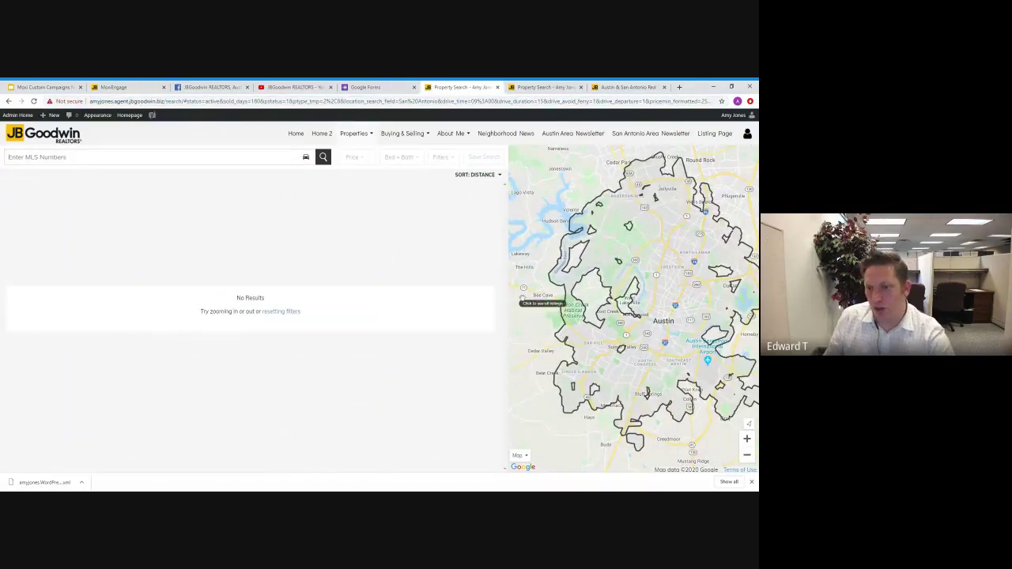
click(522, 218)
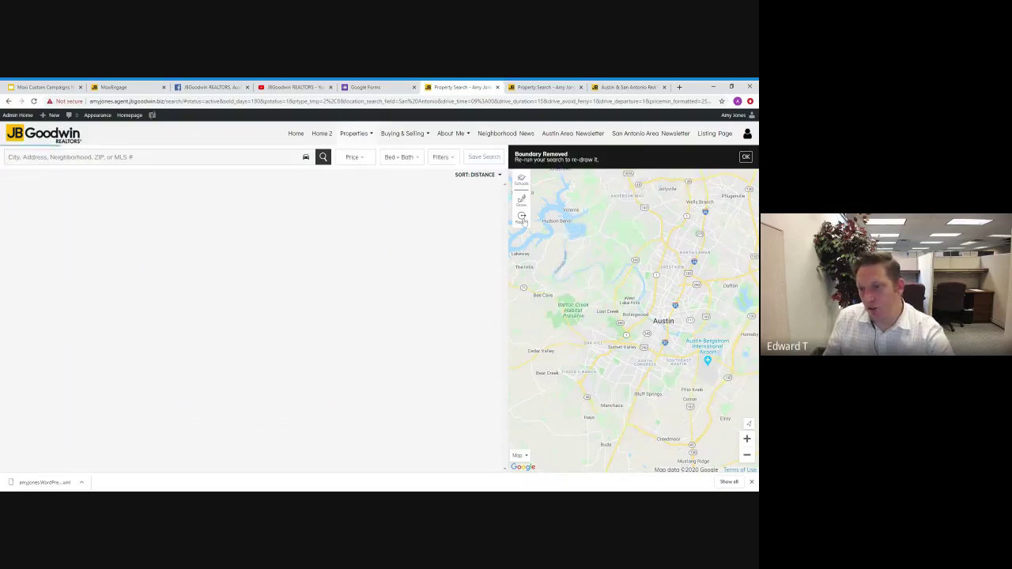
Outline a custom search area around Tarrytown on the map with the Quick Draw tool.
scroll(642, 303, up, 3)
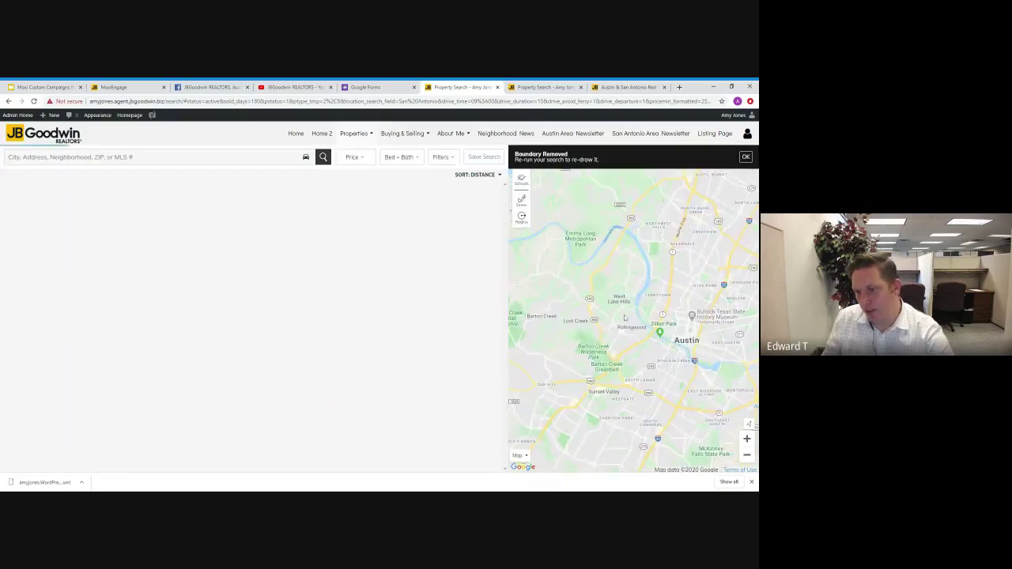
drag(652, 278, 596, 268)
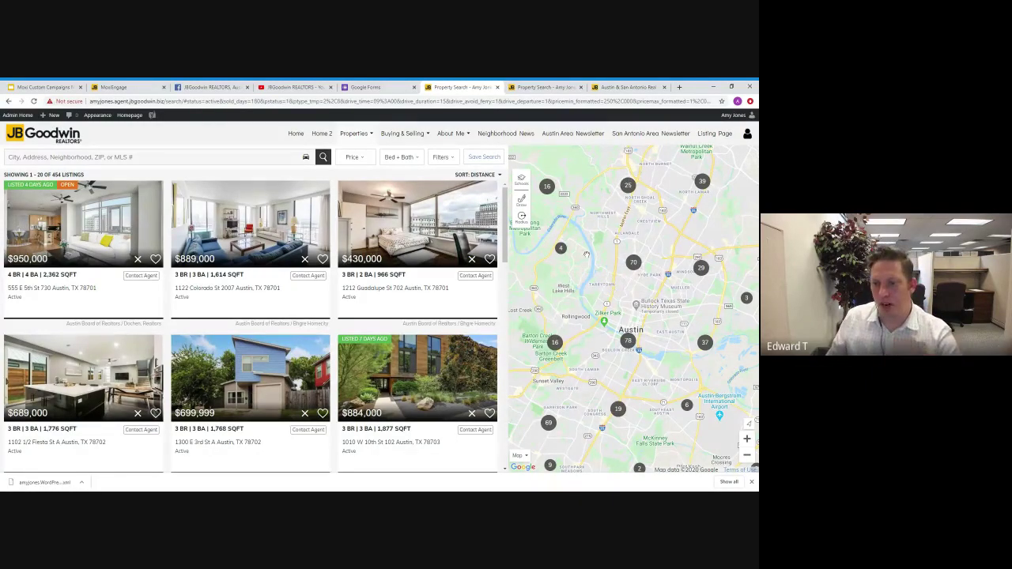
click(521, 202)
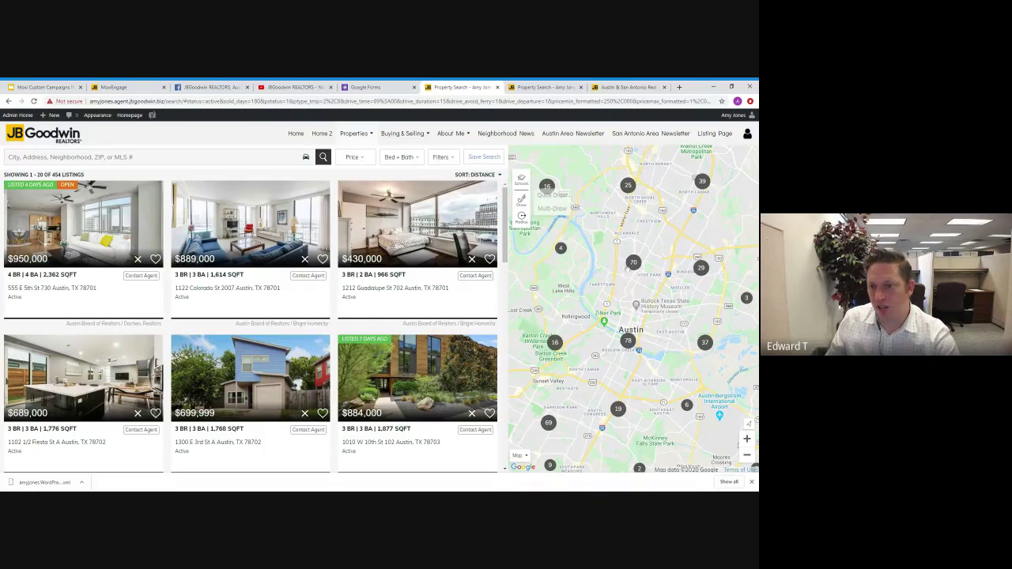
click(556, 199)
mouse_move(593, 253)
mouse_down()
mouse_move(620, 293)
mouse_move(604, 323)
mouse_move(582, 305)
mouse_move(594, 253)
mouse_up()
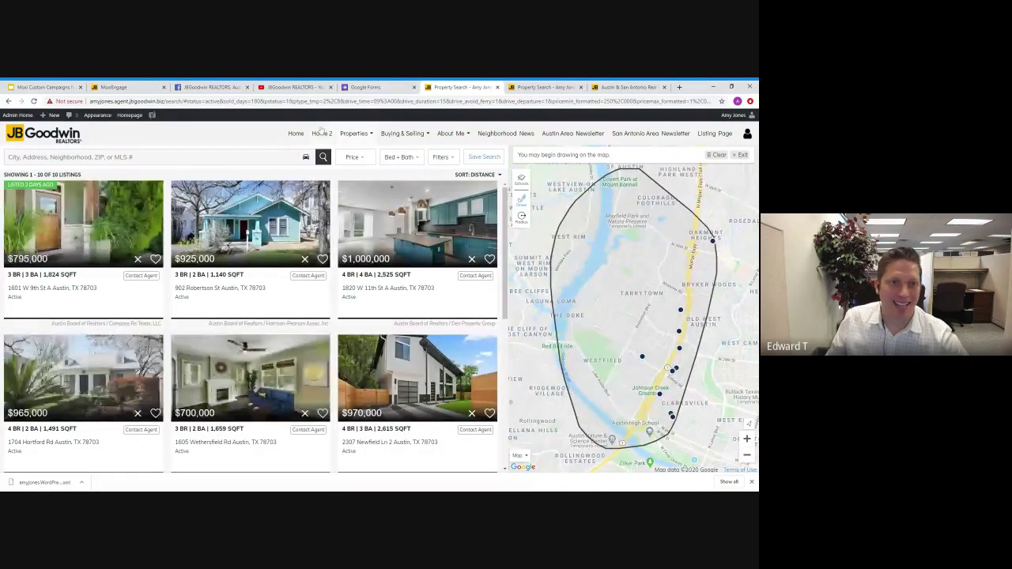
Copy the custom-area search's URL and search the web for "google docs" in a new browser tab.
click(283, 102)
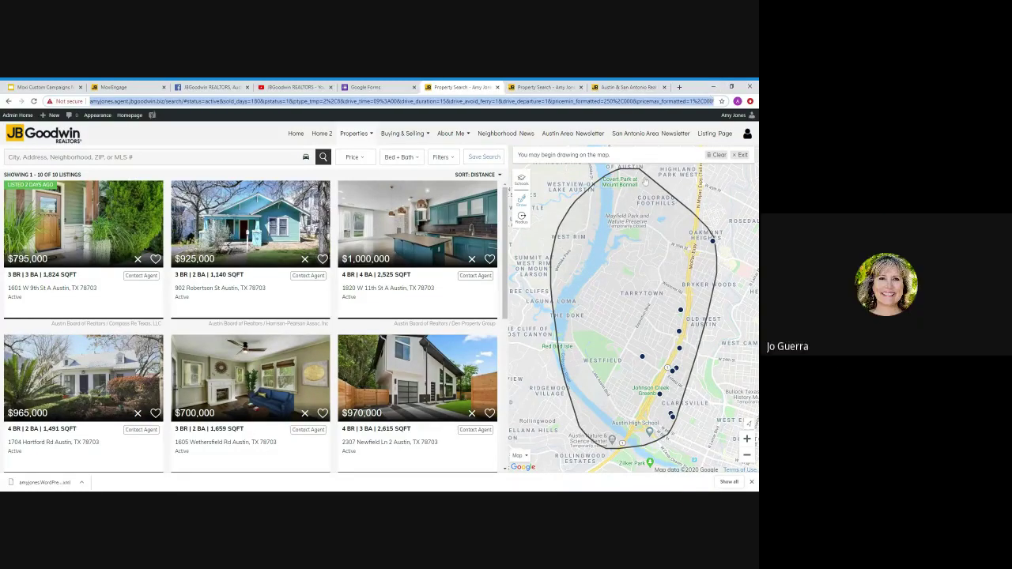
click(679, 87)
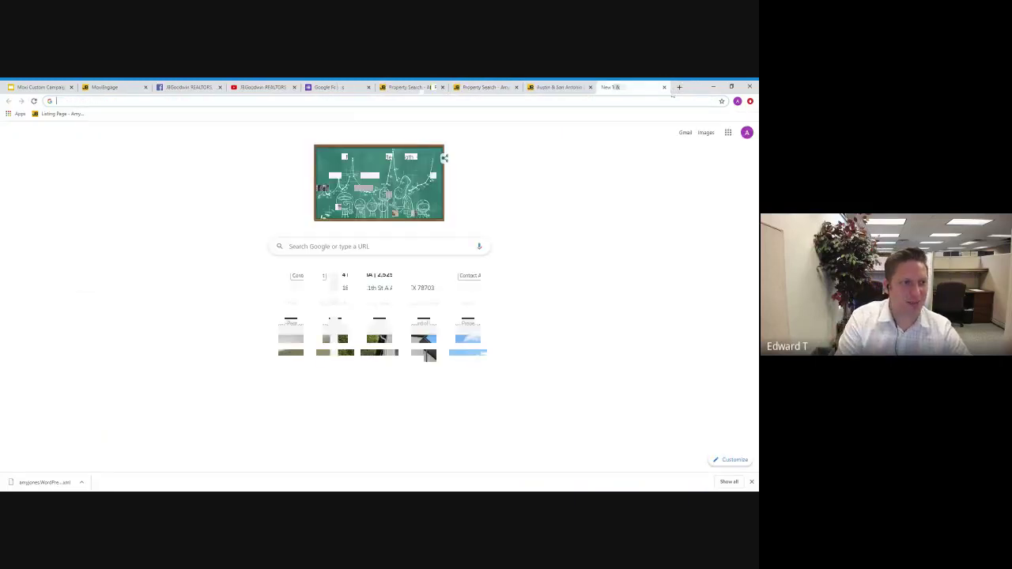
text(goo)
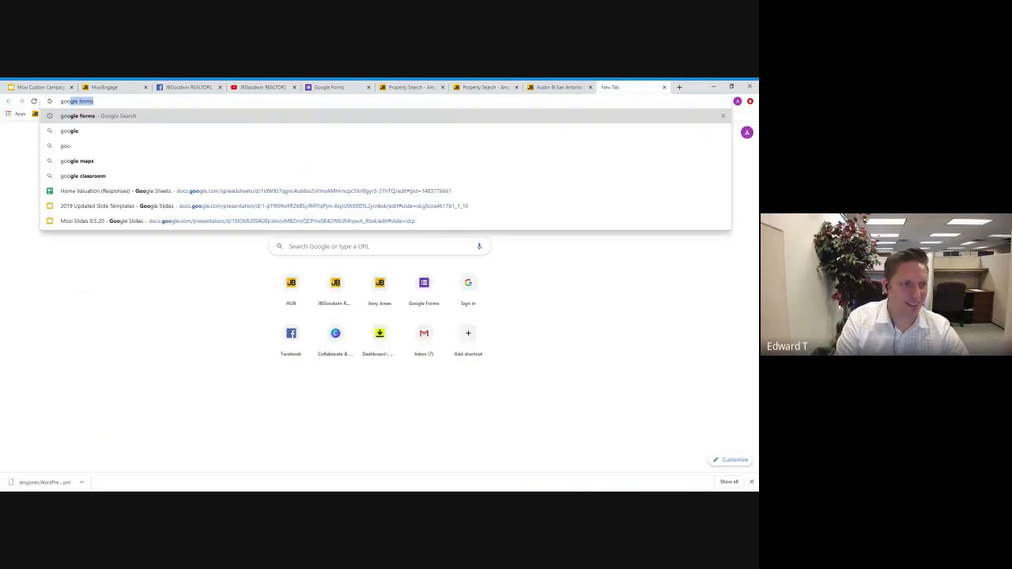
text(gle docs)
key(Return)
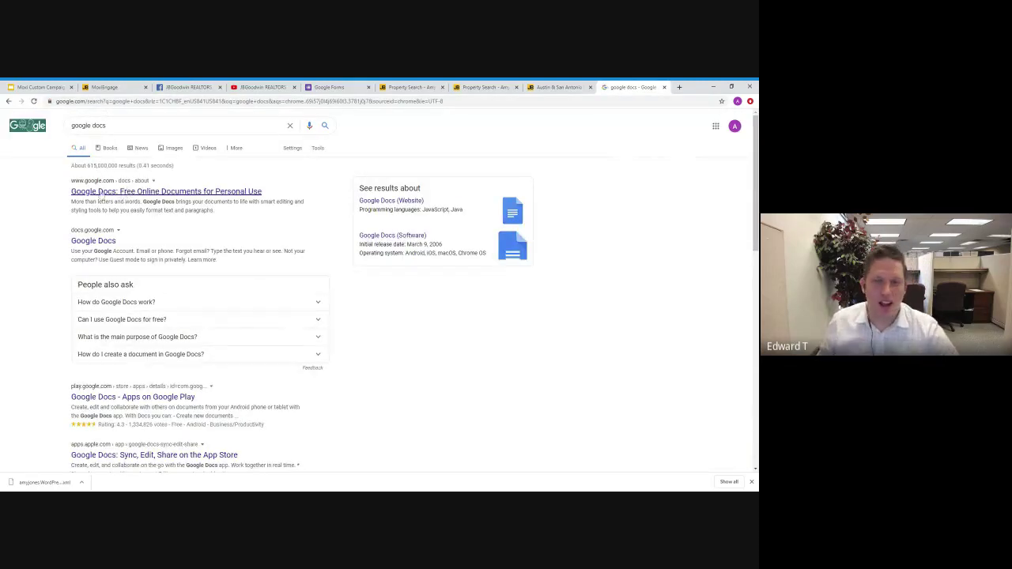
Open Google Docs from the Google apps and create a blank document.
click(100, 192)
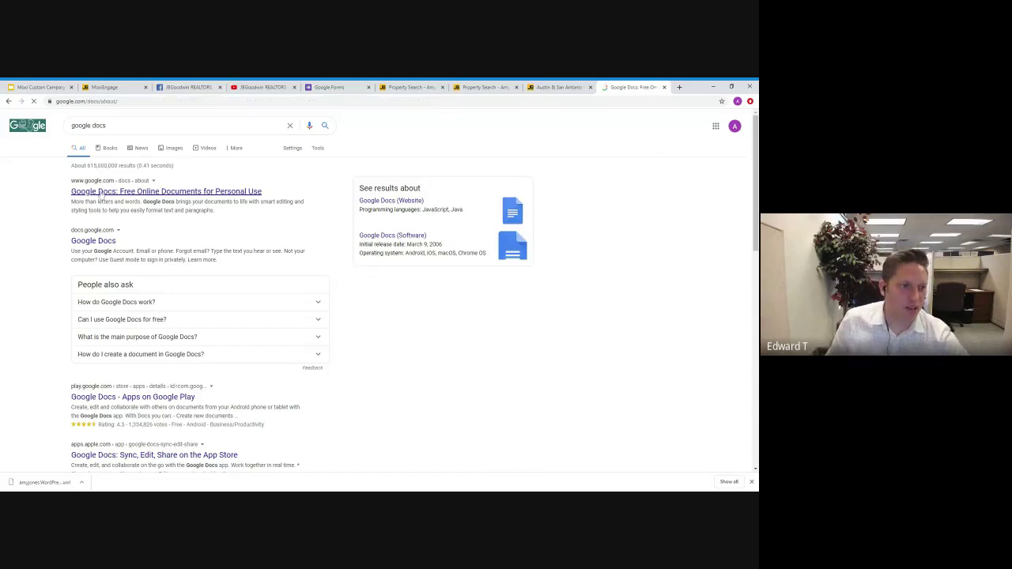
key(alt+Left)
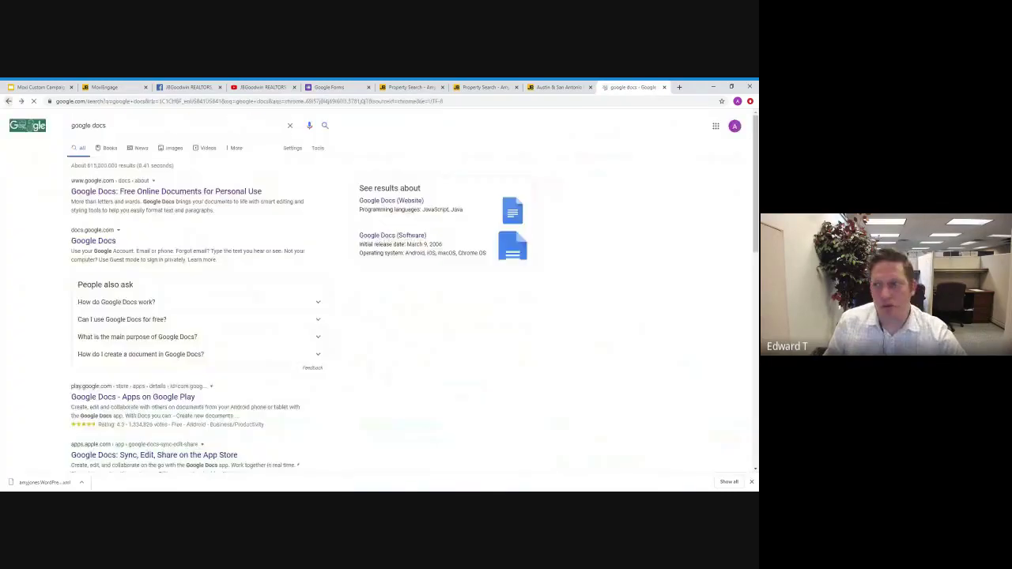
click(715, 127)
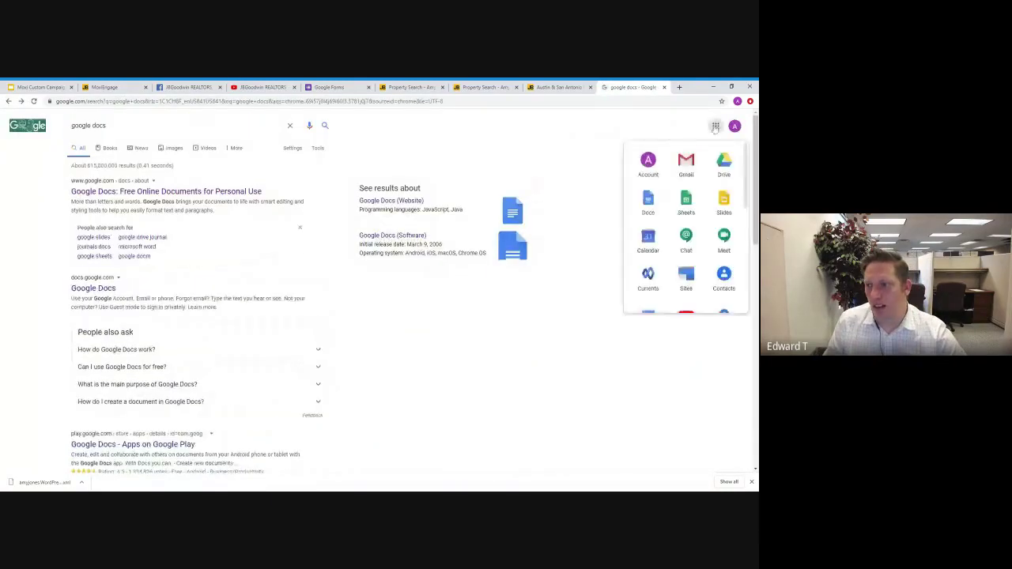
click(648, 201)
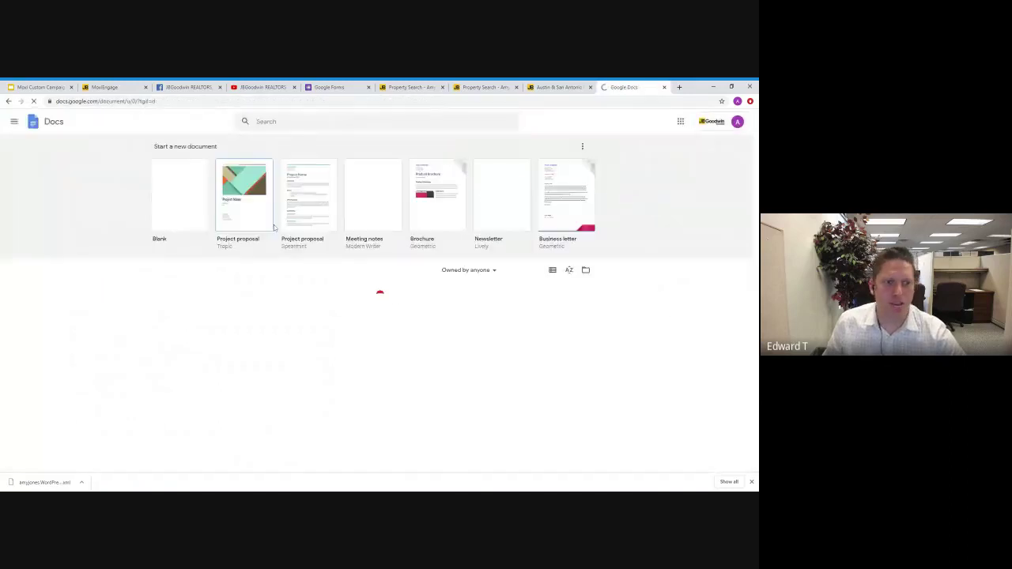
click(188, 204)
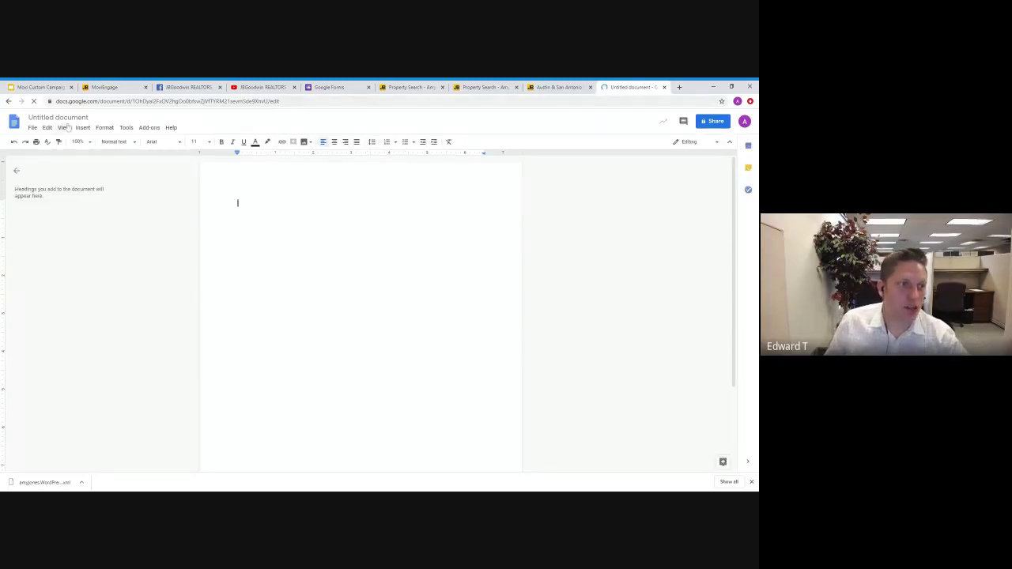
Enter the label "Tarrytown:" in the blank document and paste the copied property search link below it.
click(573, 87)
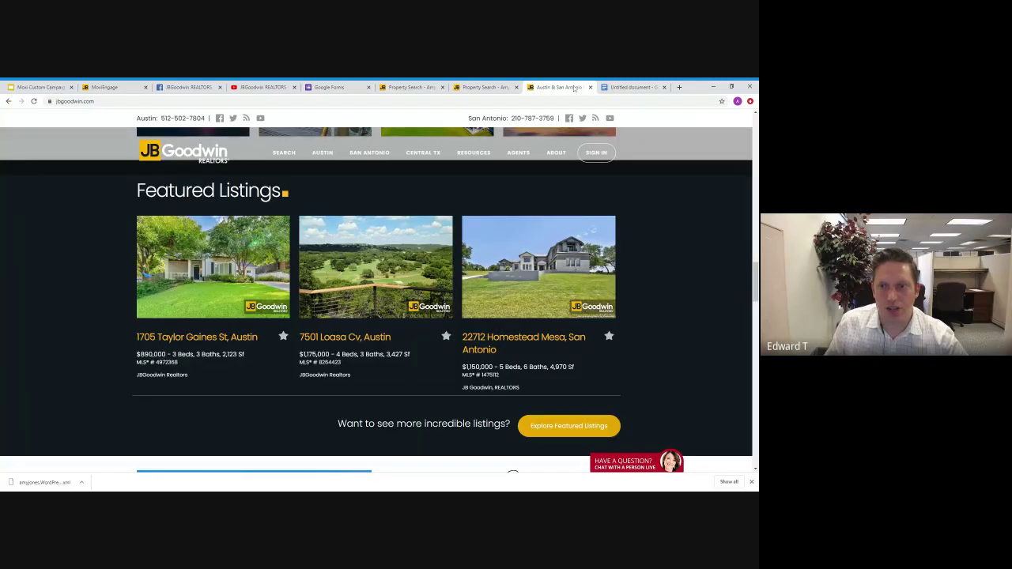
click(409, 87)
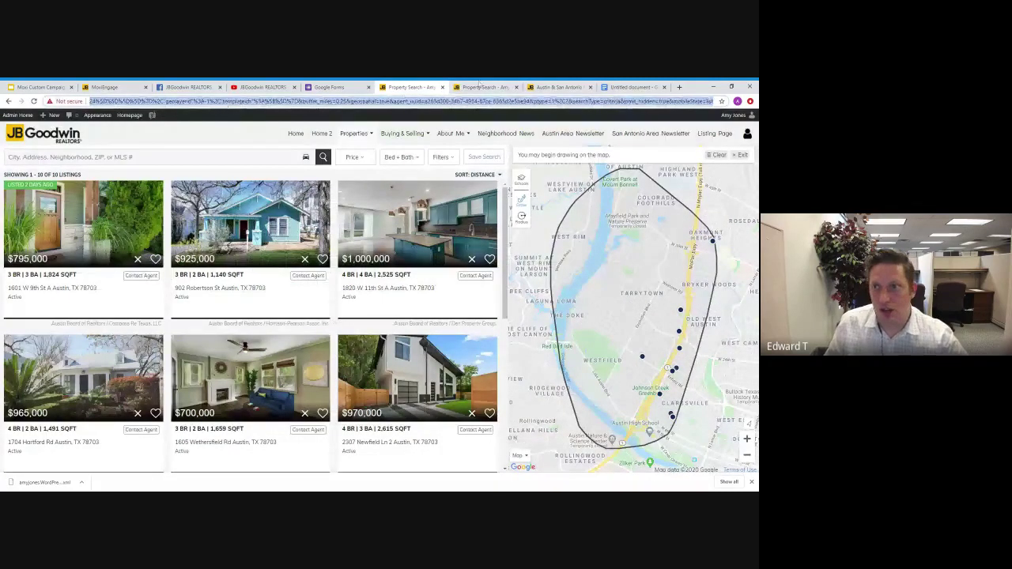
click(610, 89)
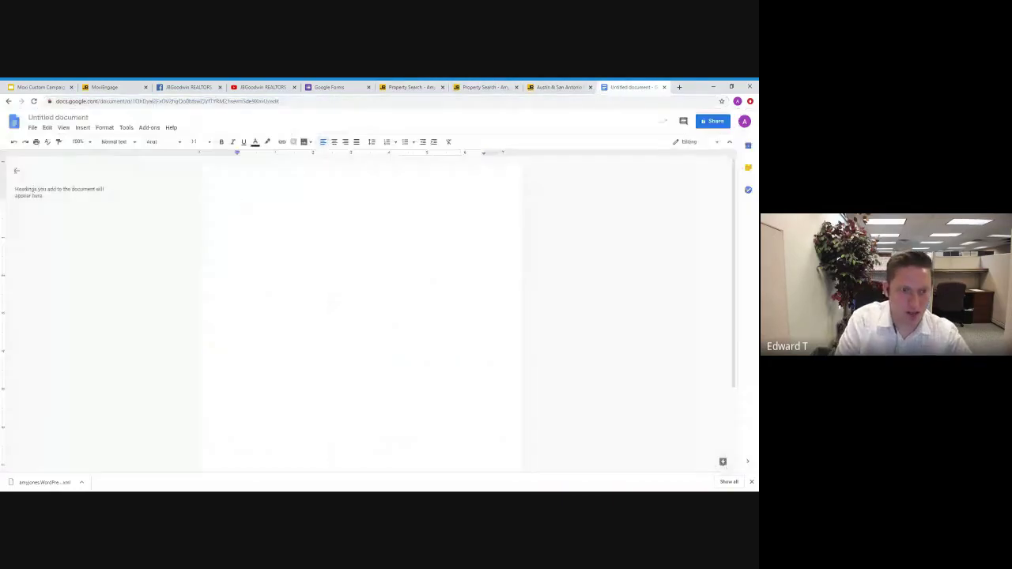
text(Tan)
text(ytown:)
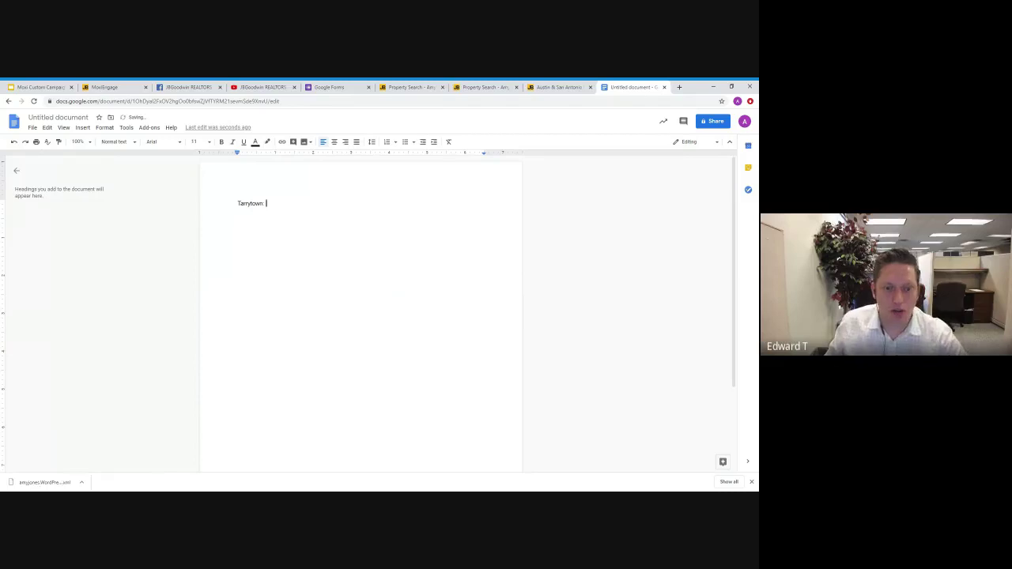
key(ctrl+v)
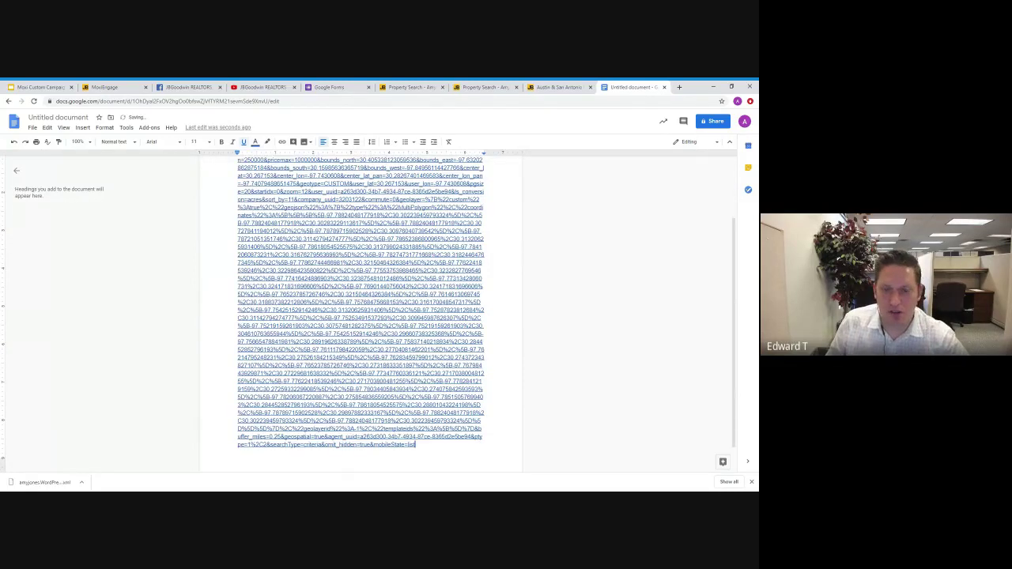
scroll(360, 316, up, 3)
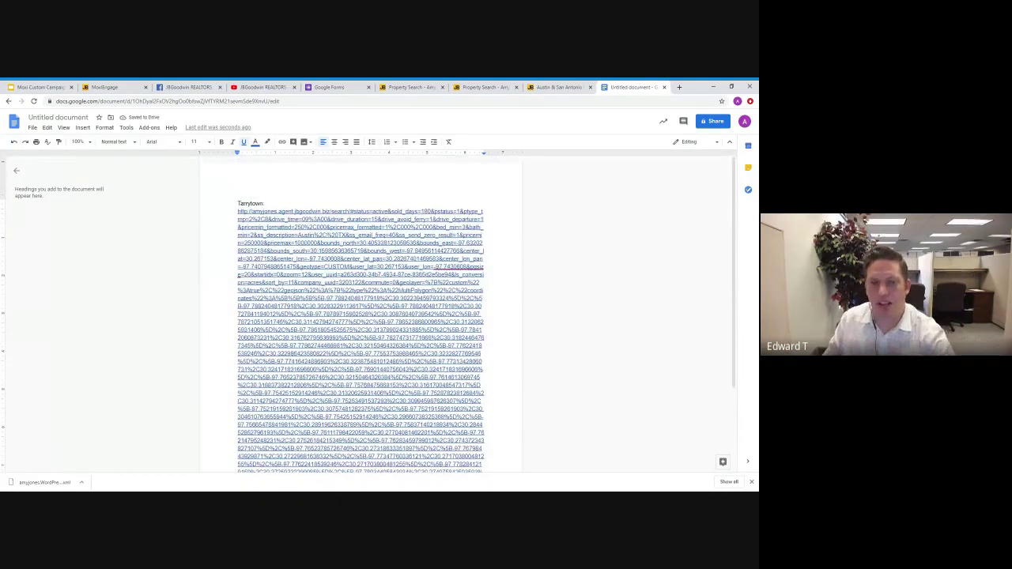
scroll(361, 317, down, 4)
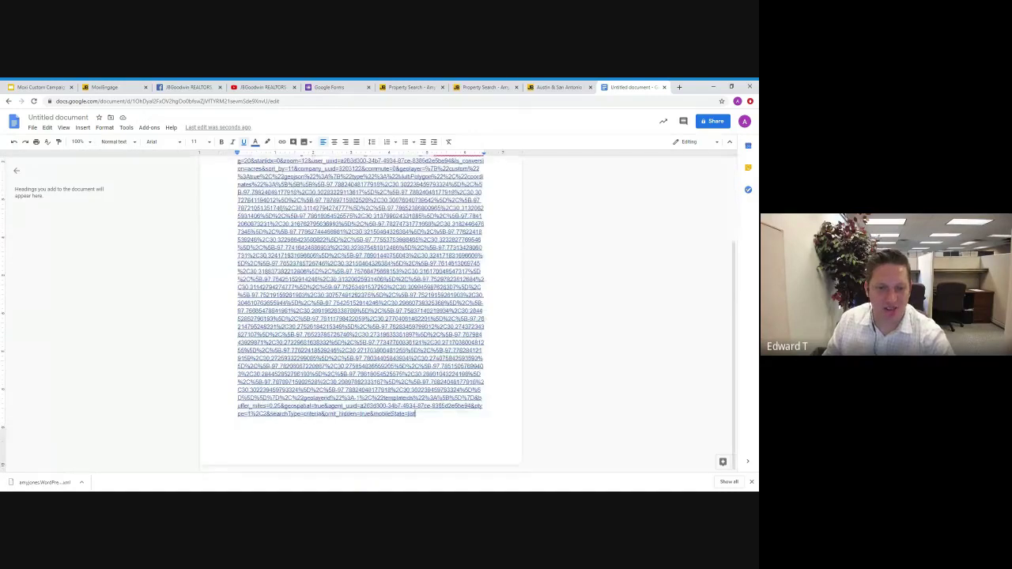
scroll(361, 317, up, 1)
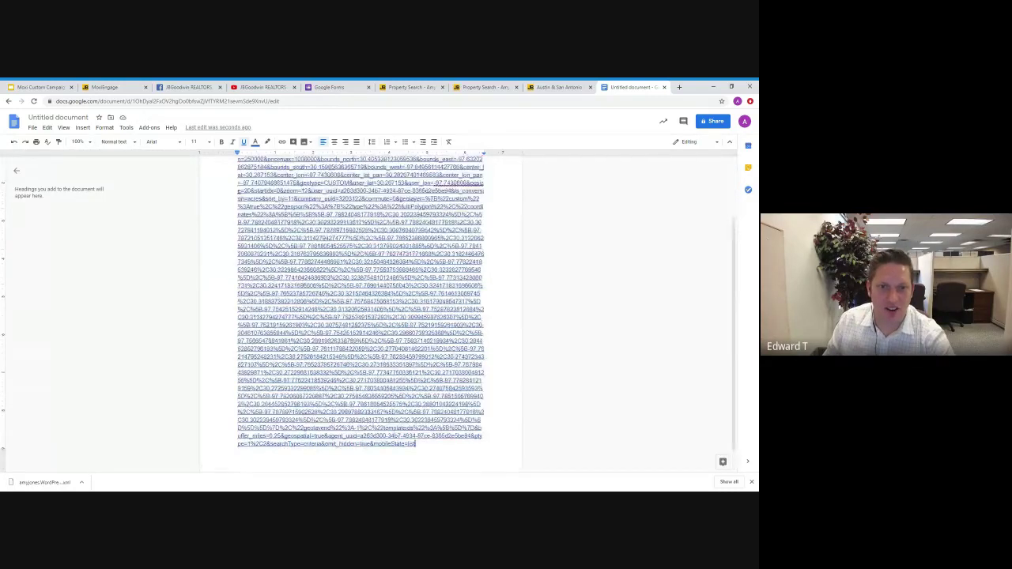
scroll(361, 316, up, 3)
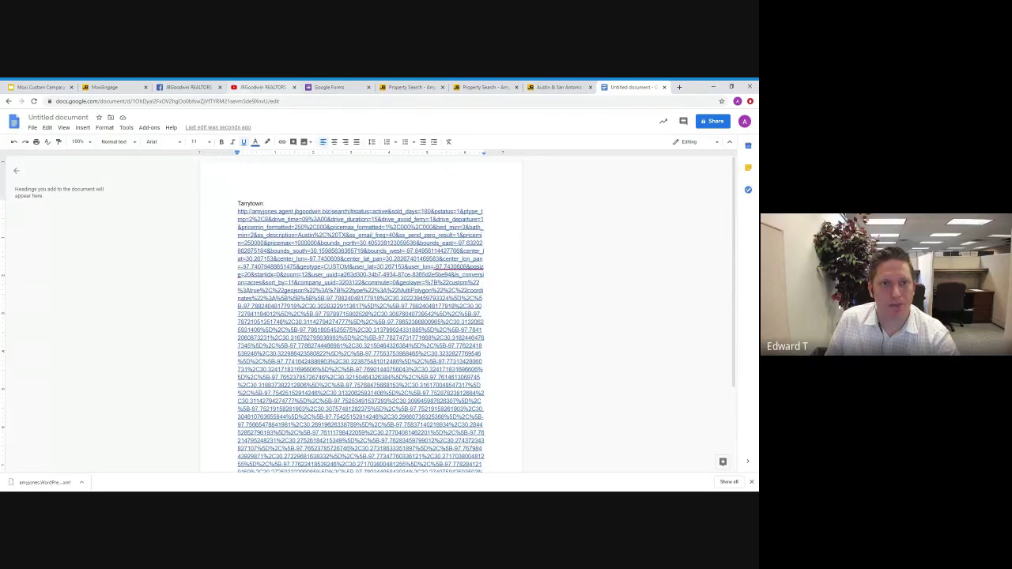
Return to the MoxiEngage newsletter and add a button element in the empty row below the Search For Homes In Austin button.
click(115, 89)
scroll(465, 336, down, 2)
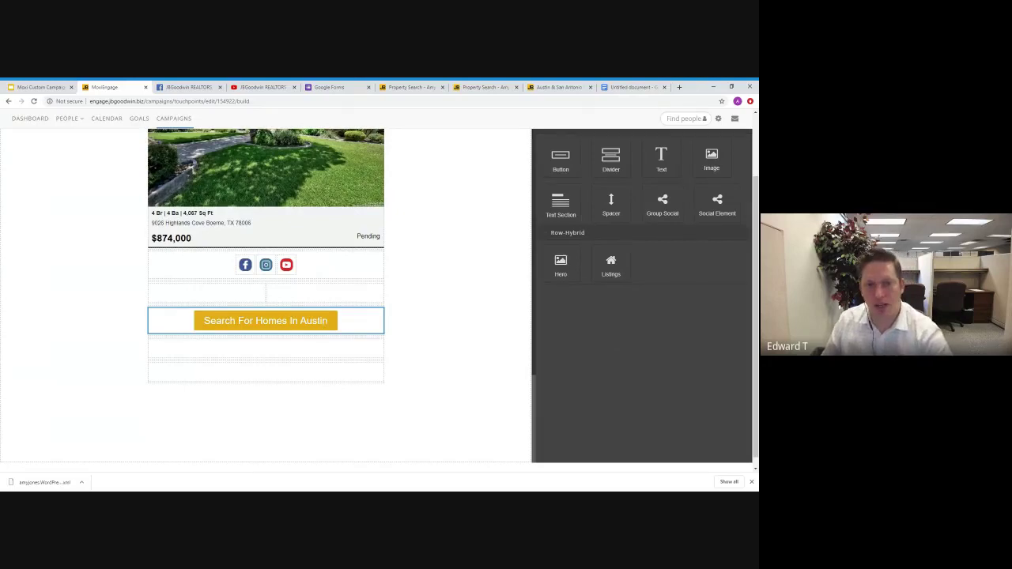
scroll(427, 335, up, 3)
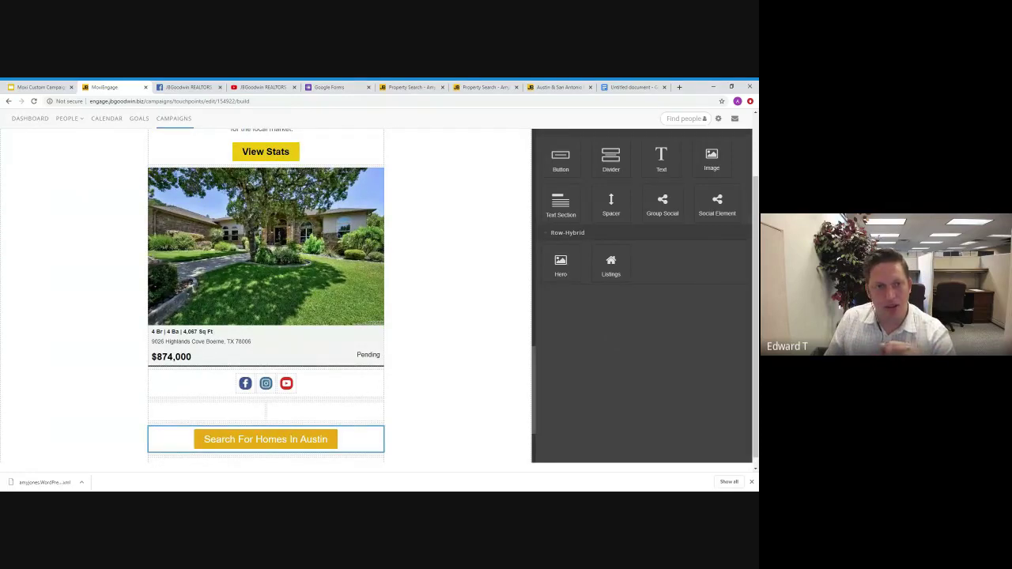
scroll(395, 294, down, 2)
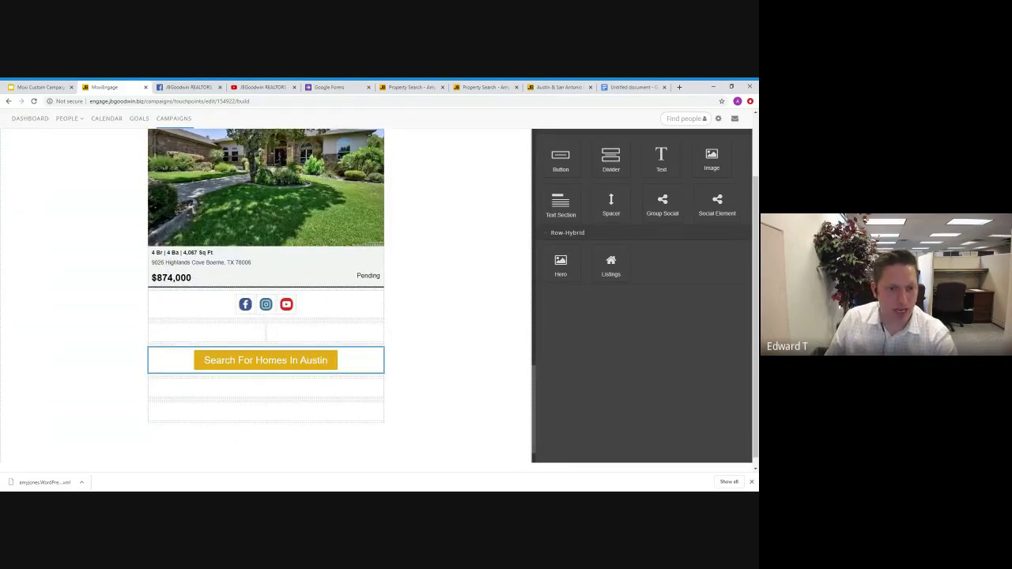
scroll(400, 295, down, 1)
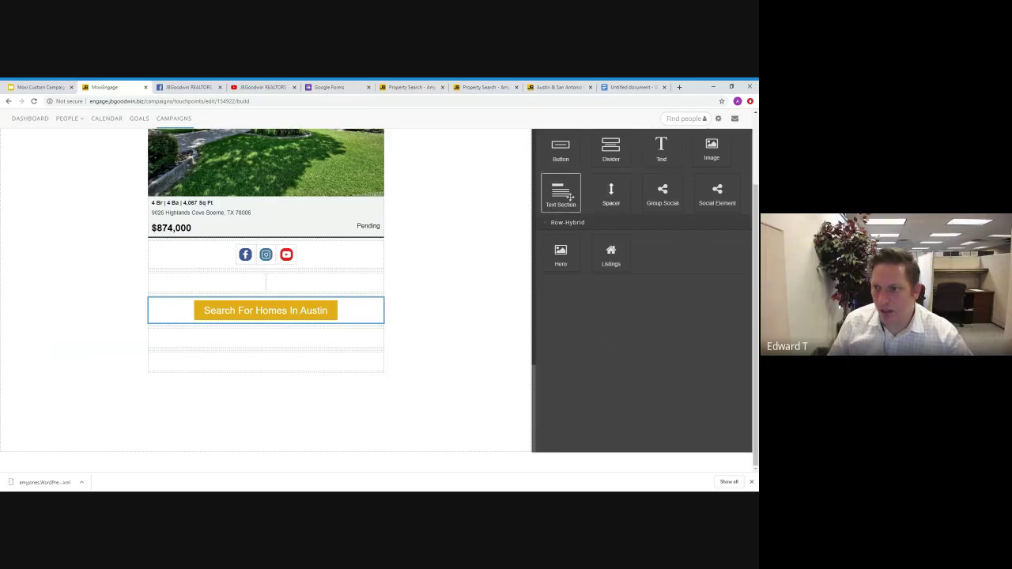
drag(557, 159, 277, 338)
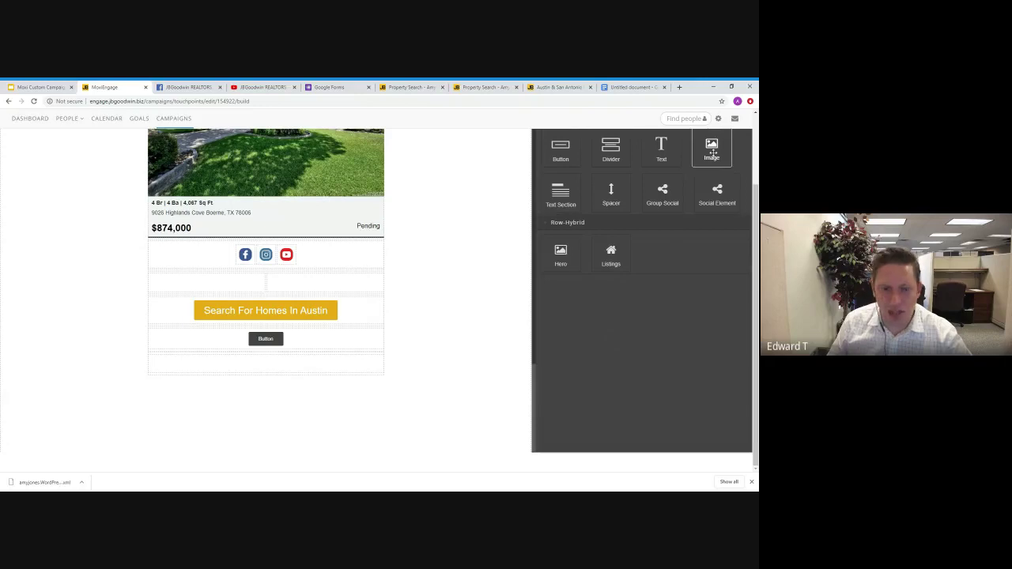
Add an image element in the empty row below the new button and fill it with the uploaded Property Value image.
drag(704, 184, 271, 367)
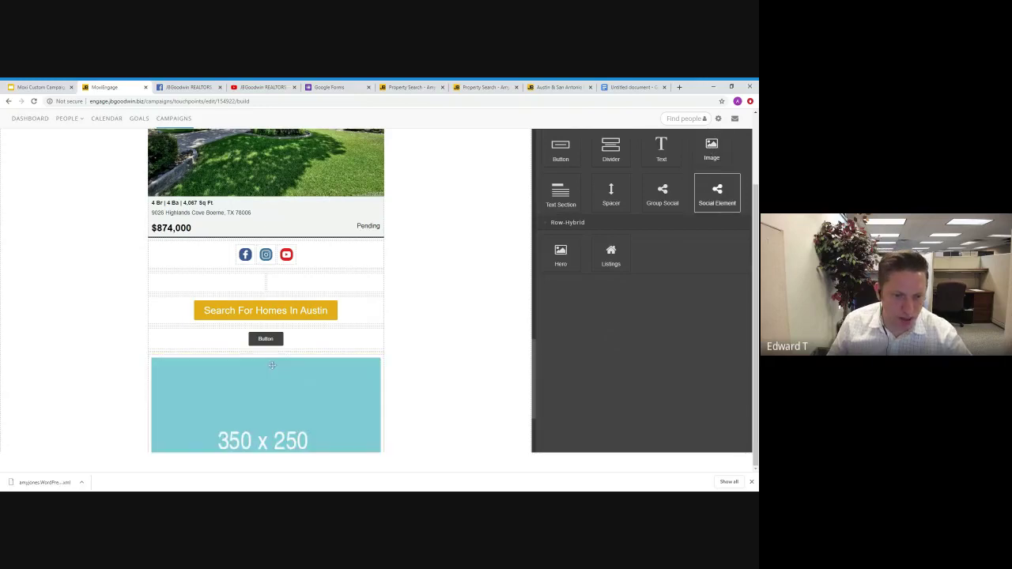
scroll(437, 341, down, 2)
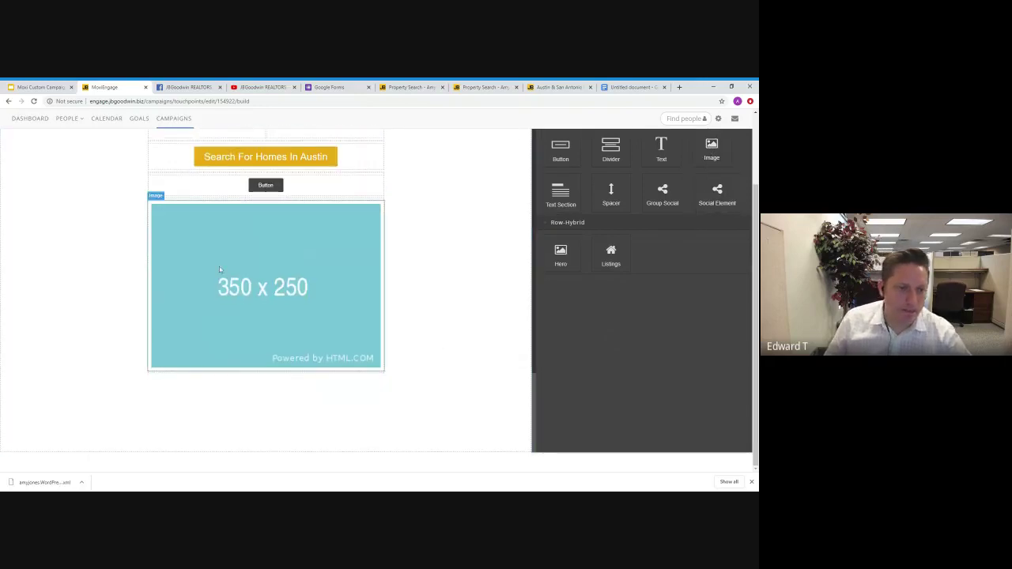
double_click(267, 277)
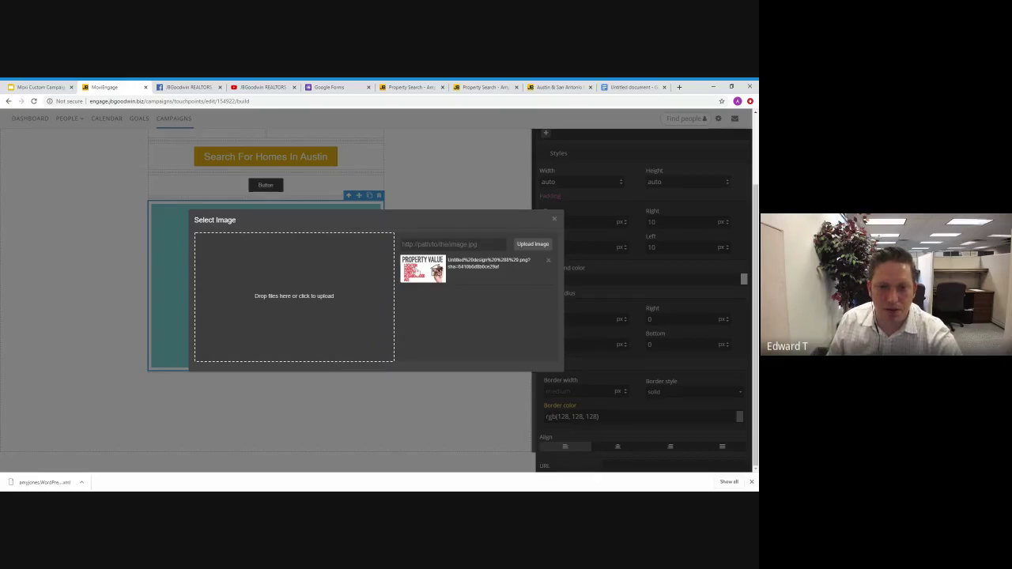
click(417, 272)
click(476, 384)
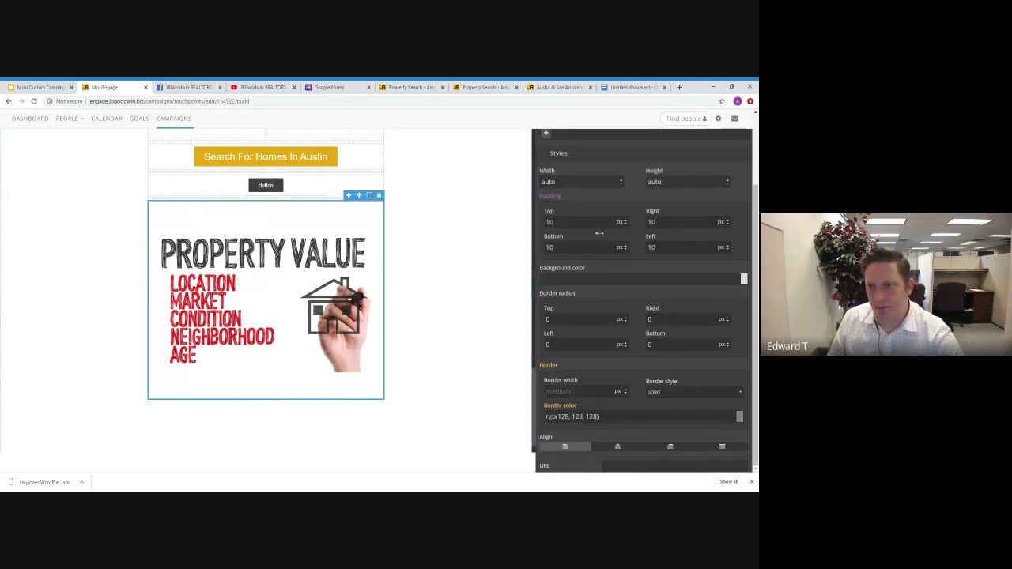
Add a text element directly above the Property Value image and format it as Heading 1.
scroll(285, 308, up, 2)
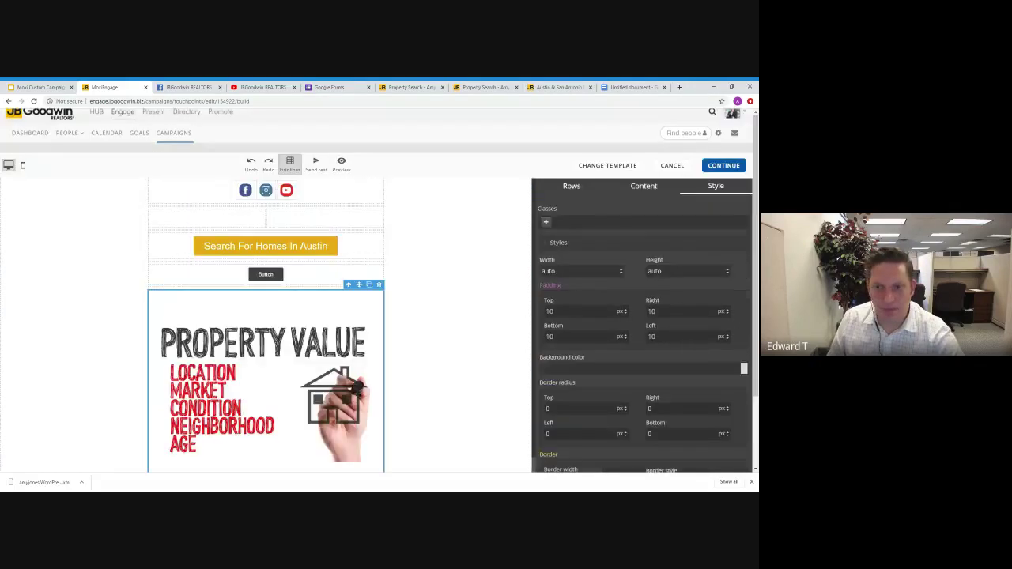
click(639, 188)
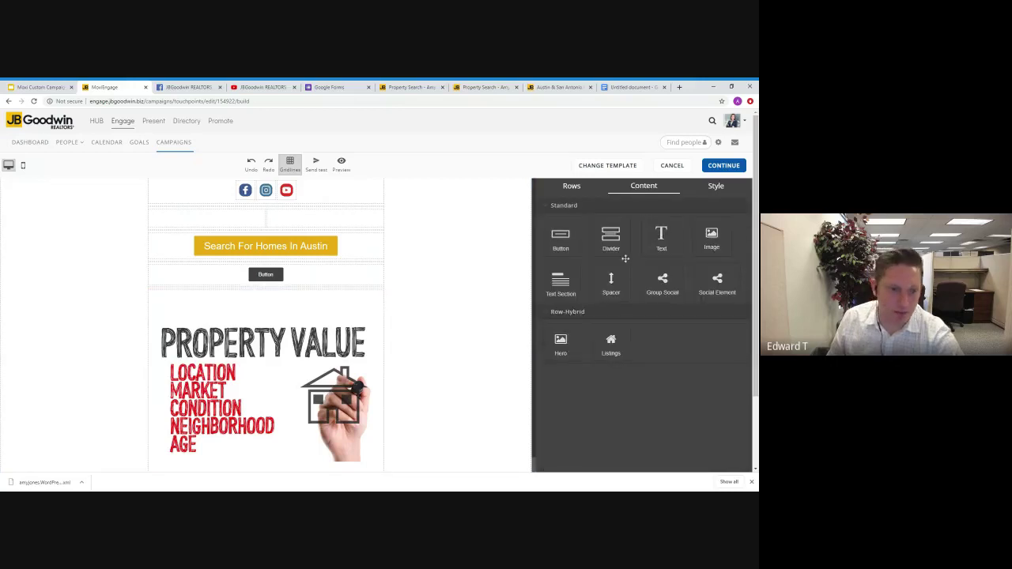
drag(661, 237, 232, 294)
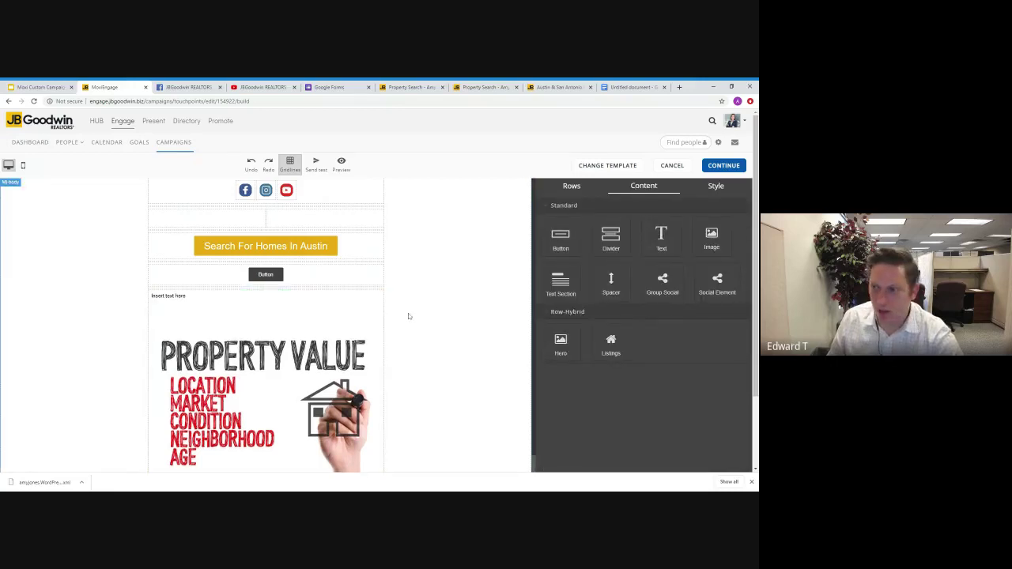
click(190, 297)
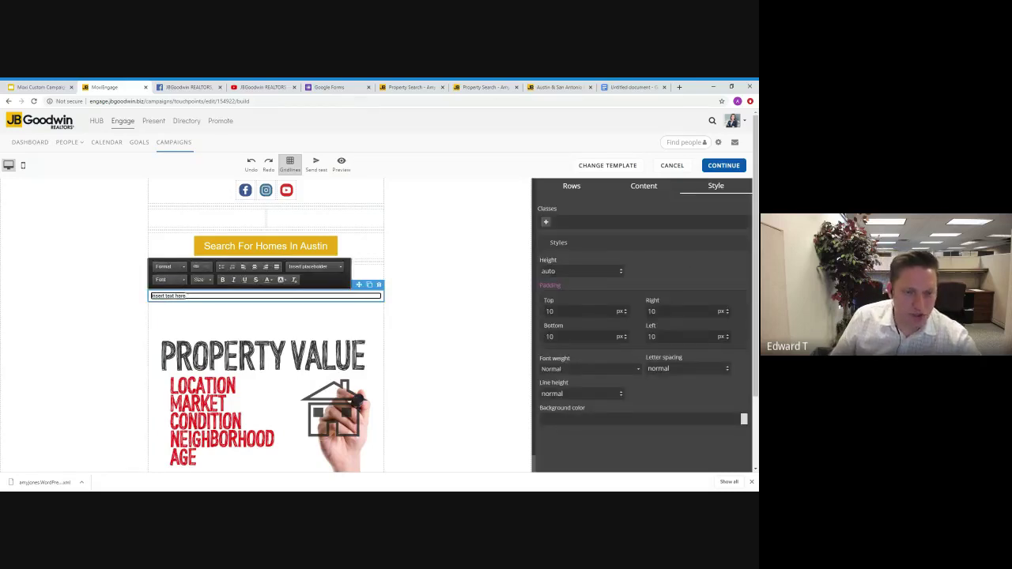
click(183, 269)
click(177, 300)
Replace the heading's placeholder text with "Request a personalized home valuation".
triple_click(187, 299)
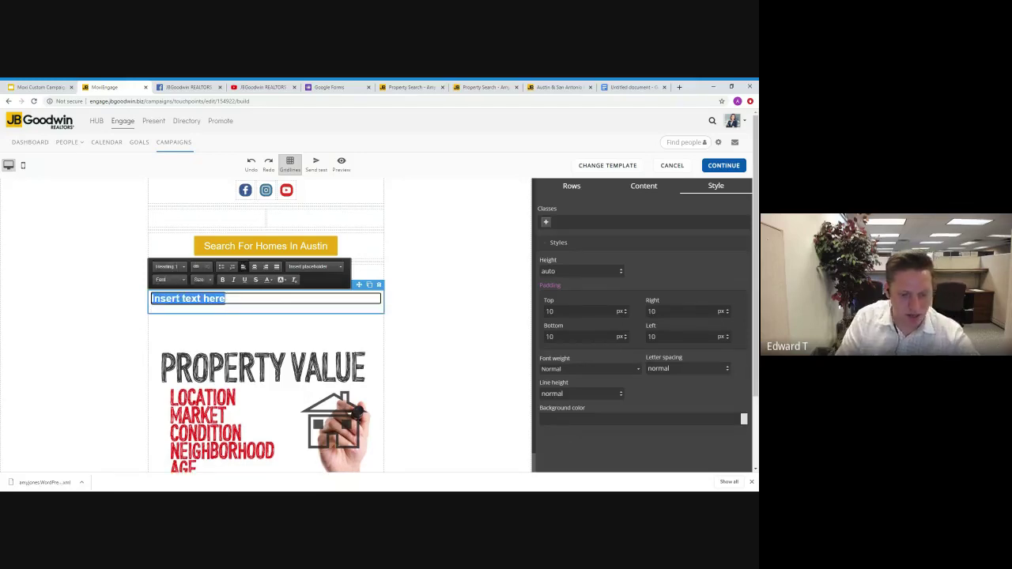
text(Reque)
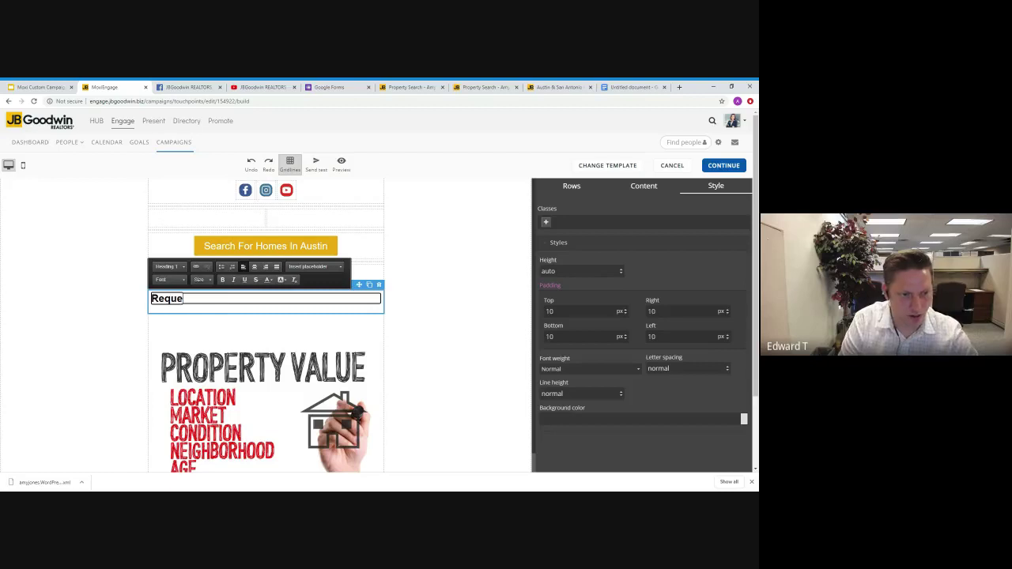
text(st a po)
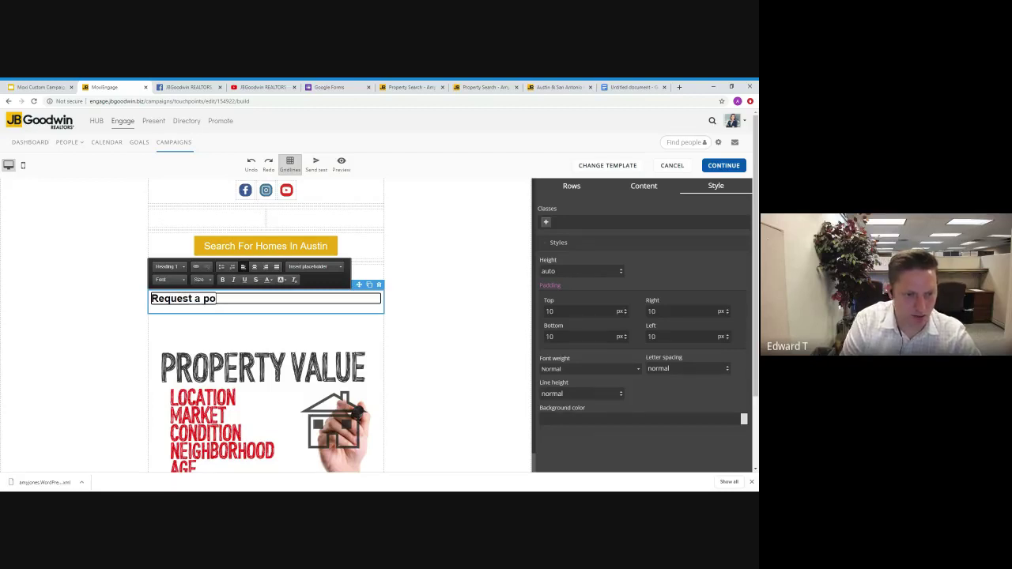
text(rsonalia)
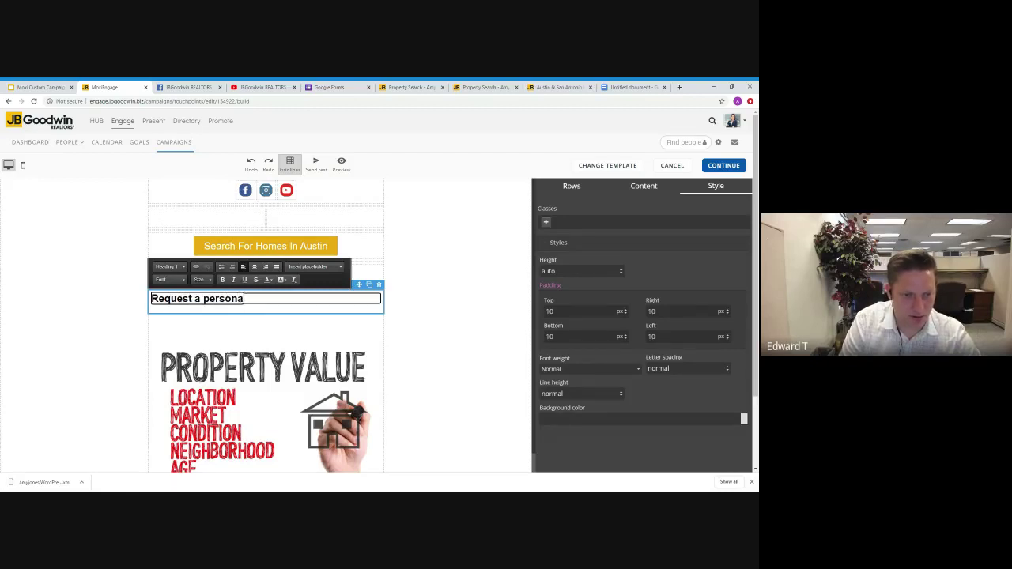
key(BackSpace)
key(BackSpace)
text(ized)
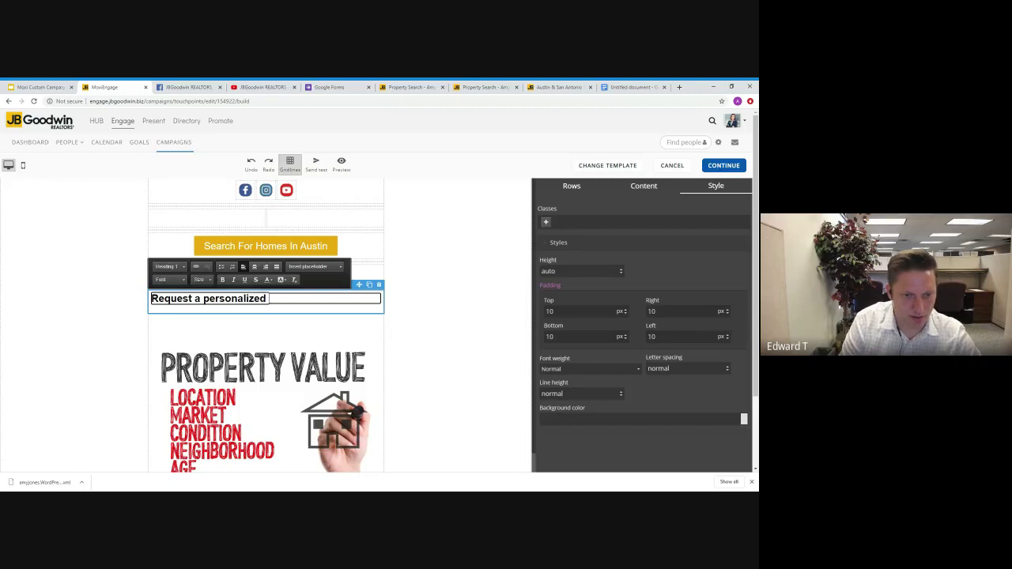
text( home valuation)
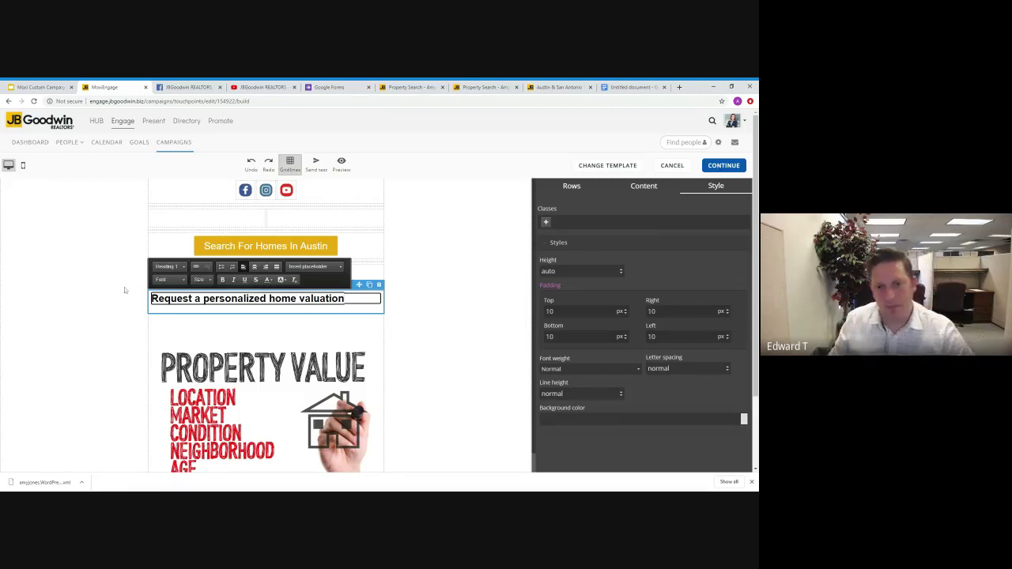
click(468, 303)
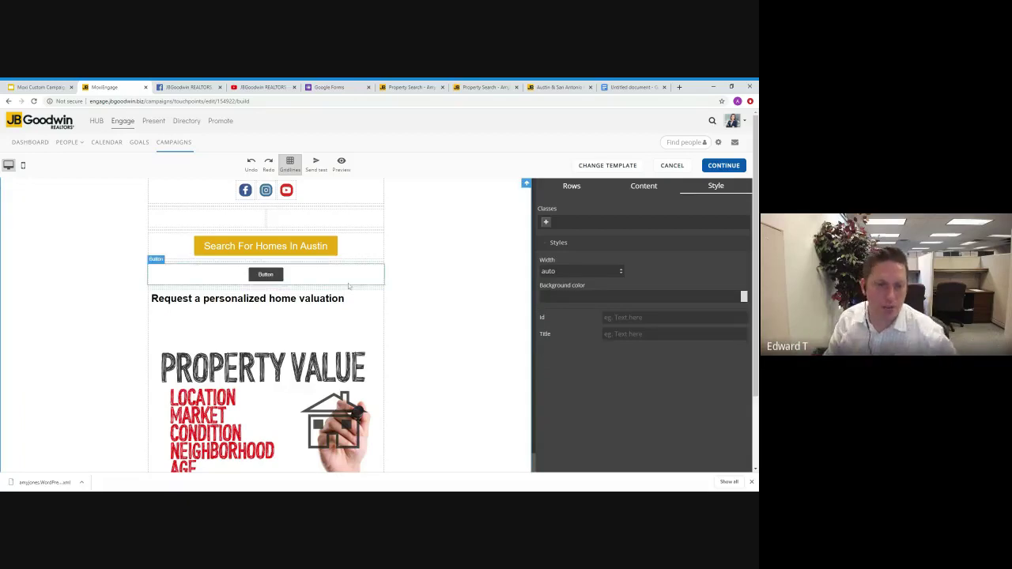
Examine the style and URL settings of the unlabelled button and of the Property Value image.
scroll(468, 314, down, 2)
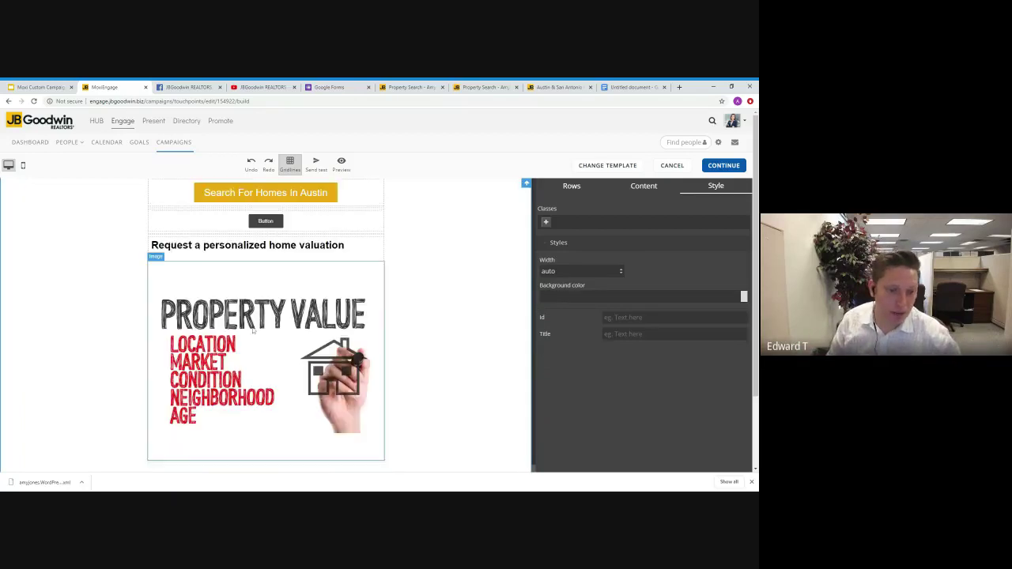
scroll(491, 325, down, 2)
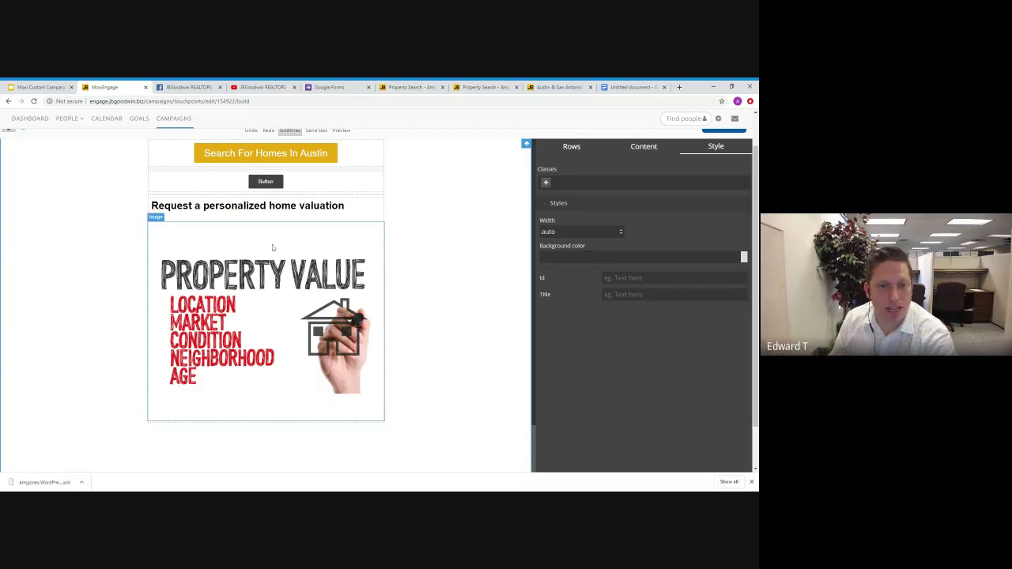
click(302, 183)
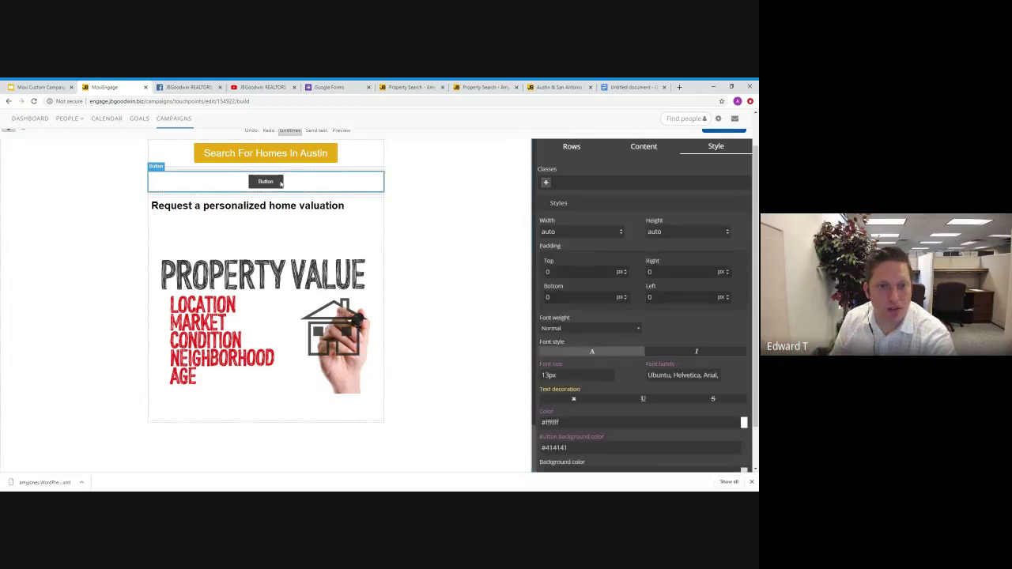
scroll(609, 428, down, 2)
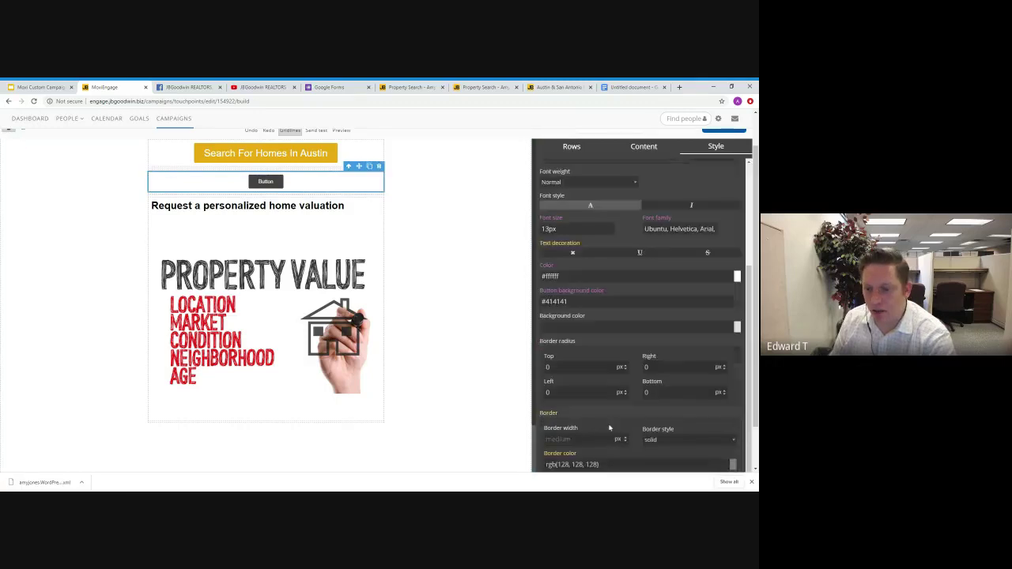
scroll(609, 428, down, 1)
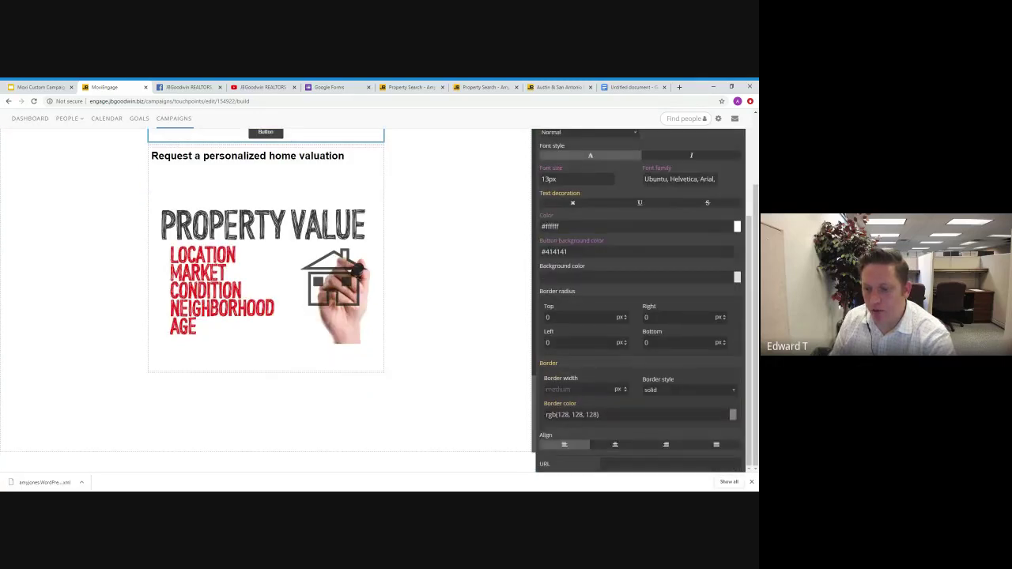
scroll(380, 309, up, 2)
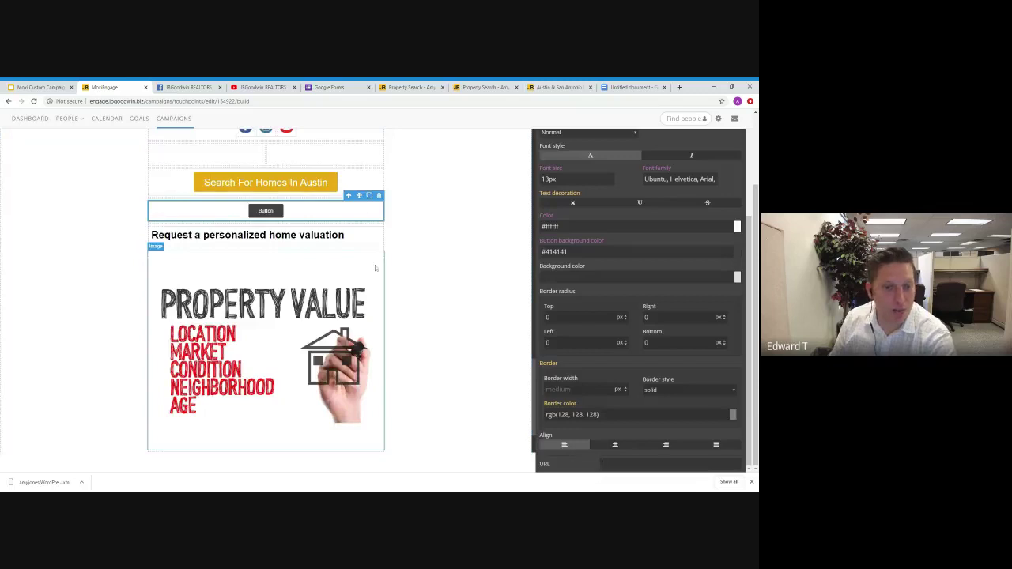
click(372, 281)
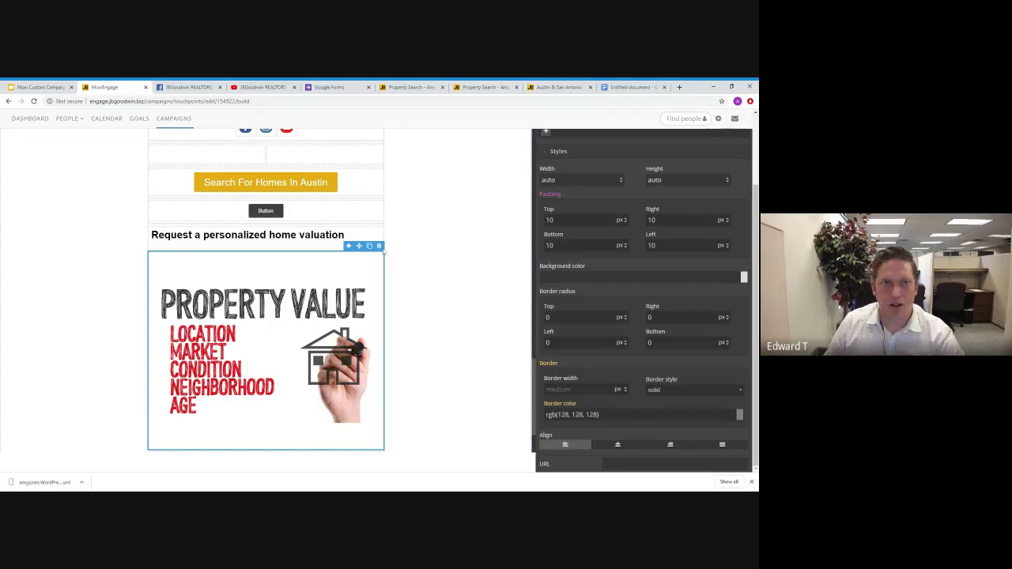
Switch to Google Forms, open Forms from the Google apps, and create a form from the Home Valuation template in the template gallery.
click(346, 89)
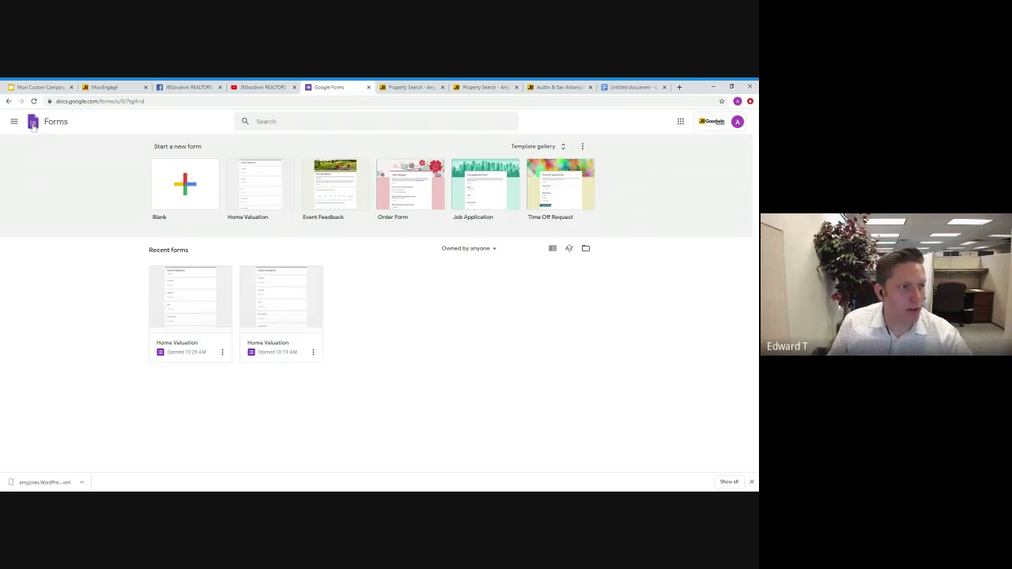
click(682, 123)
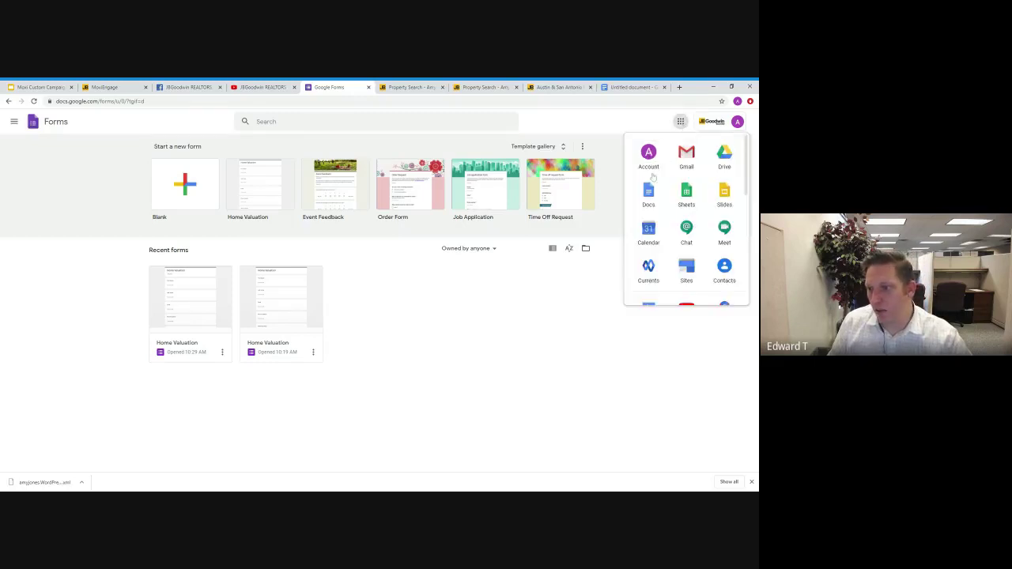
scroll(688, 214, down, 4)
scroll(689, 218, up, 4)
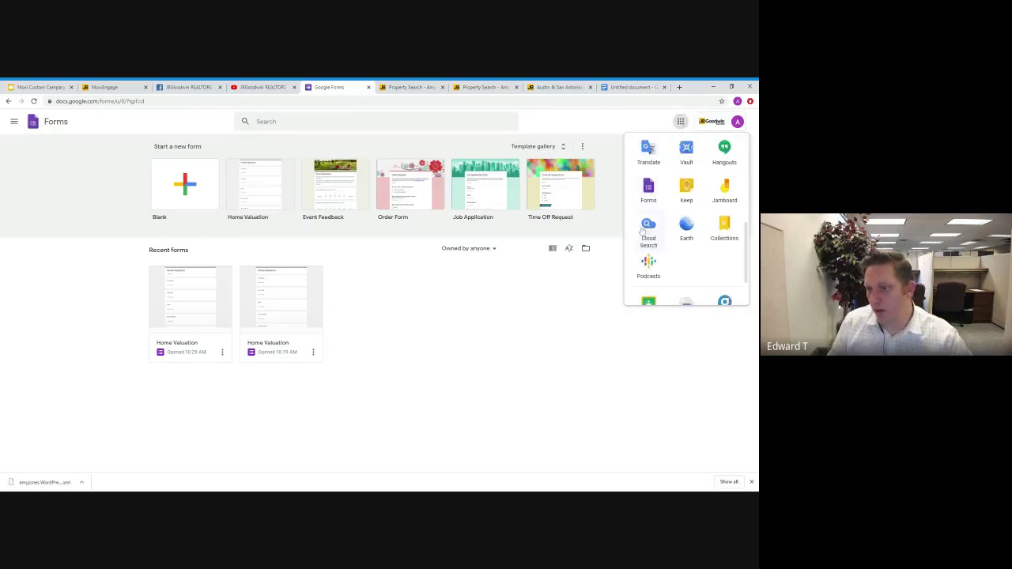
click(685, 368)
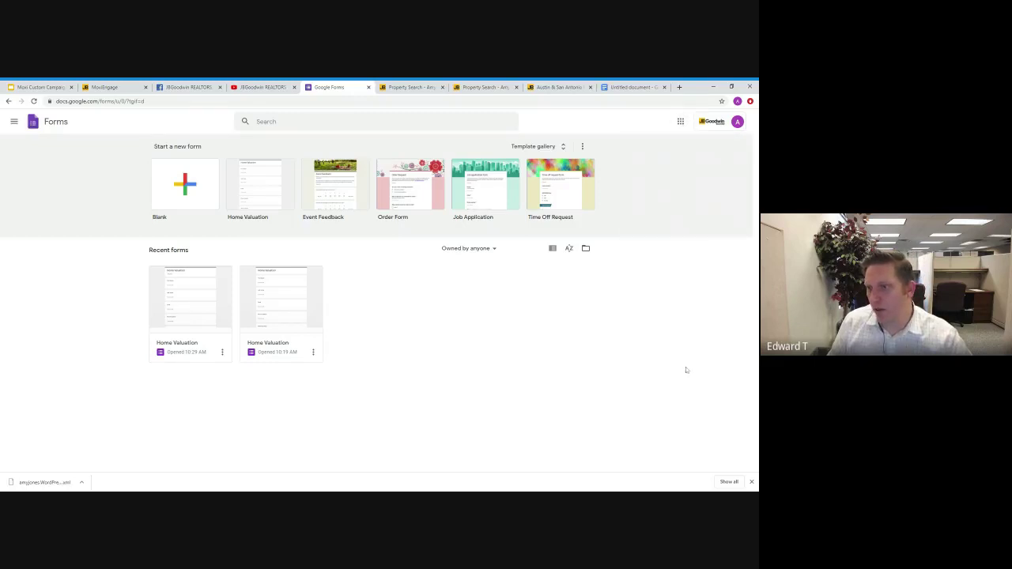
click(680, 123)
scroll(674, 182, down, 5)
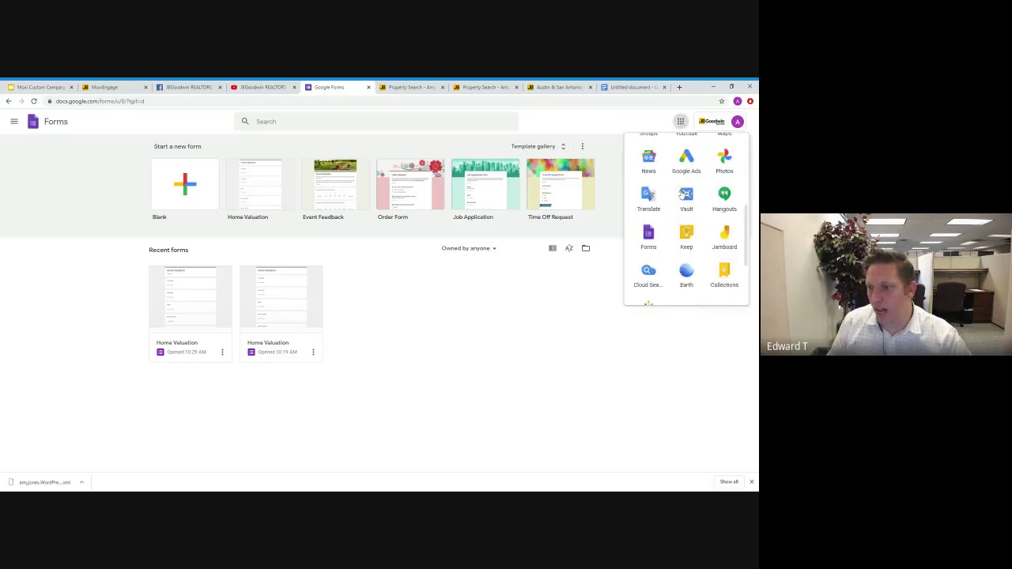
click(654, 228)
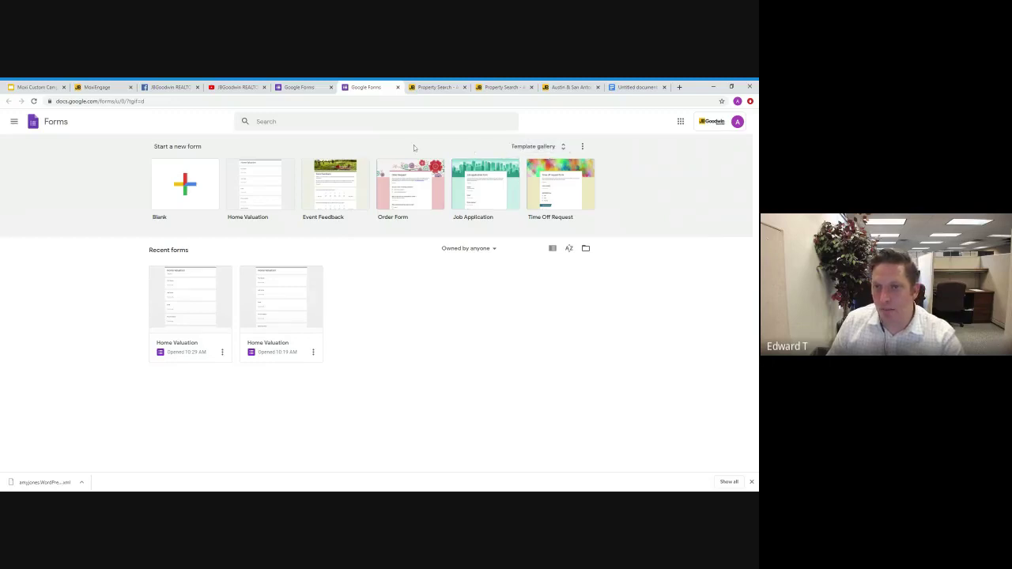
click(564, 149)
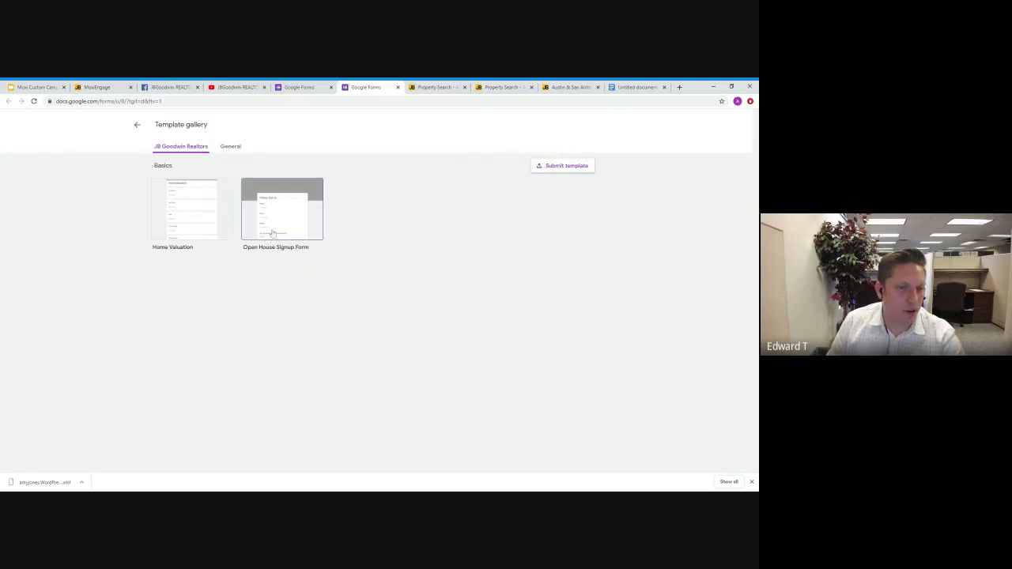
click(214, 227)
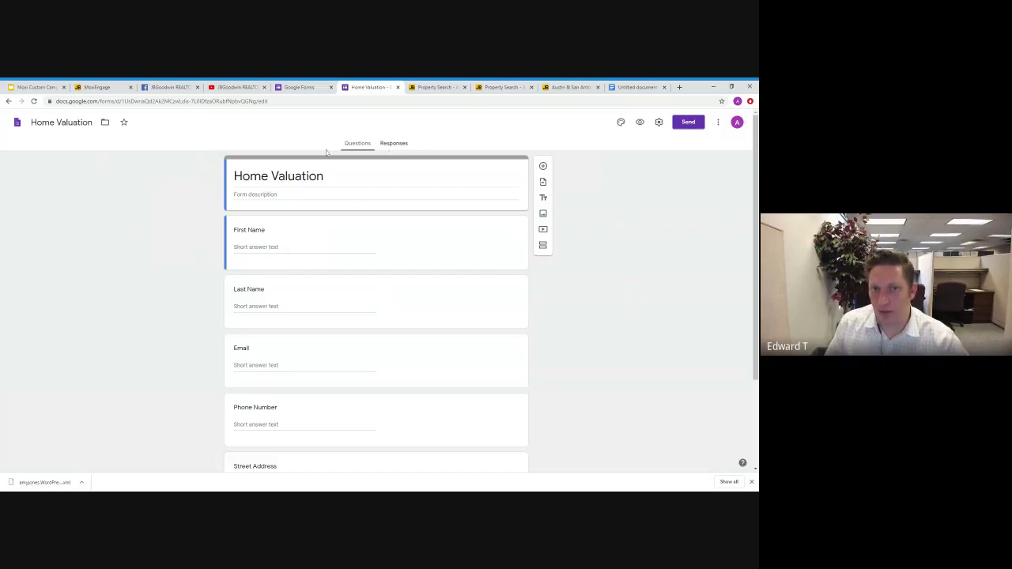
Create a new spreadsheet named "Home Valuation (Responses)" as the destination for the form's responses.
click(397, 147)
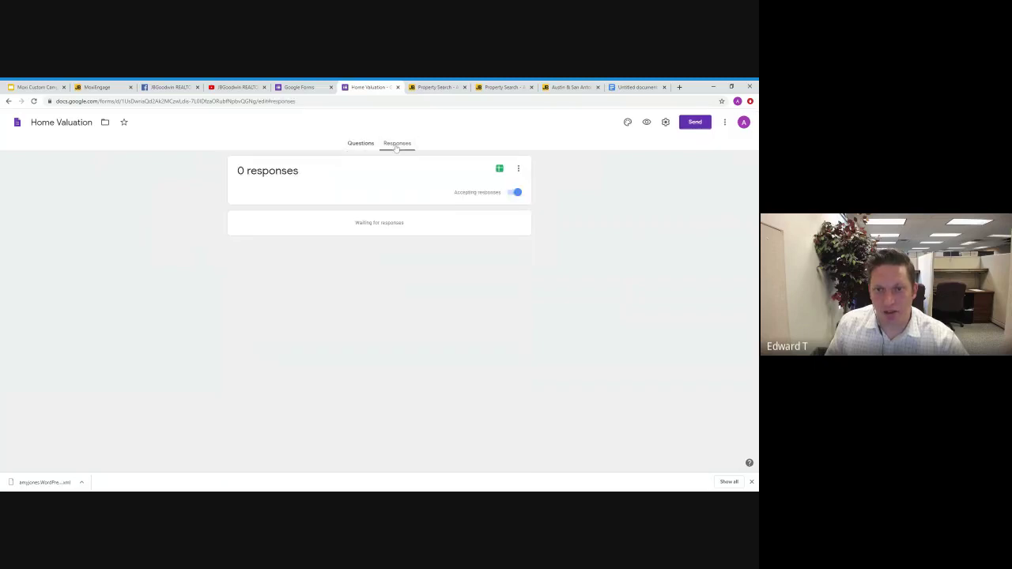
click(500, 171)
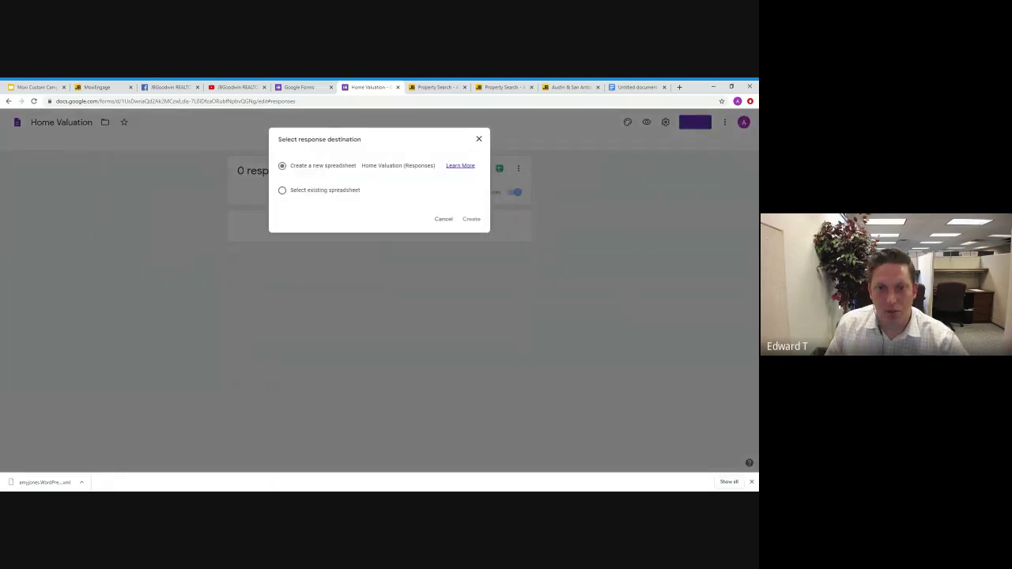
drag(363, 166, 436, 166)
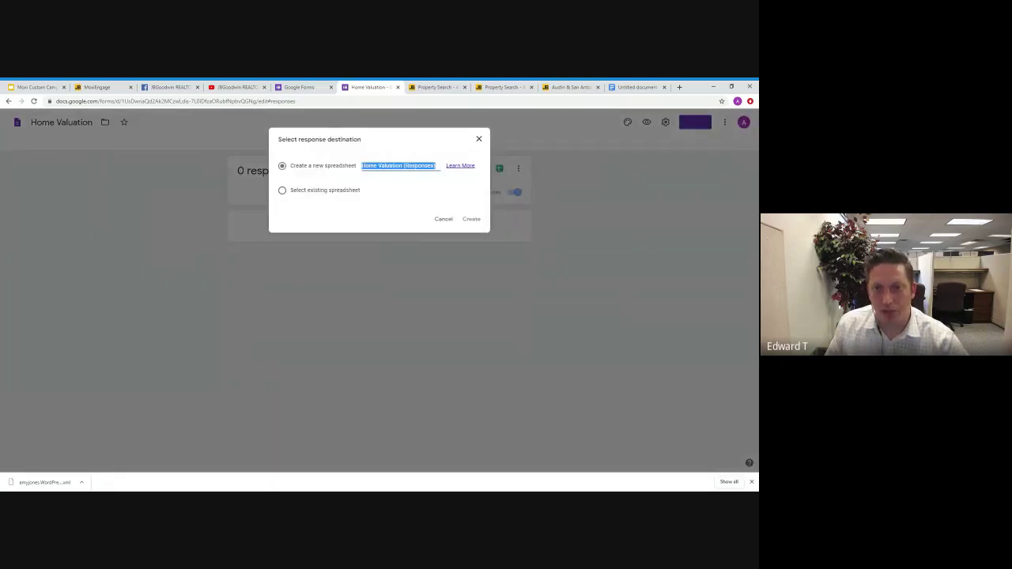
click(437, 166)
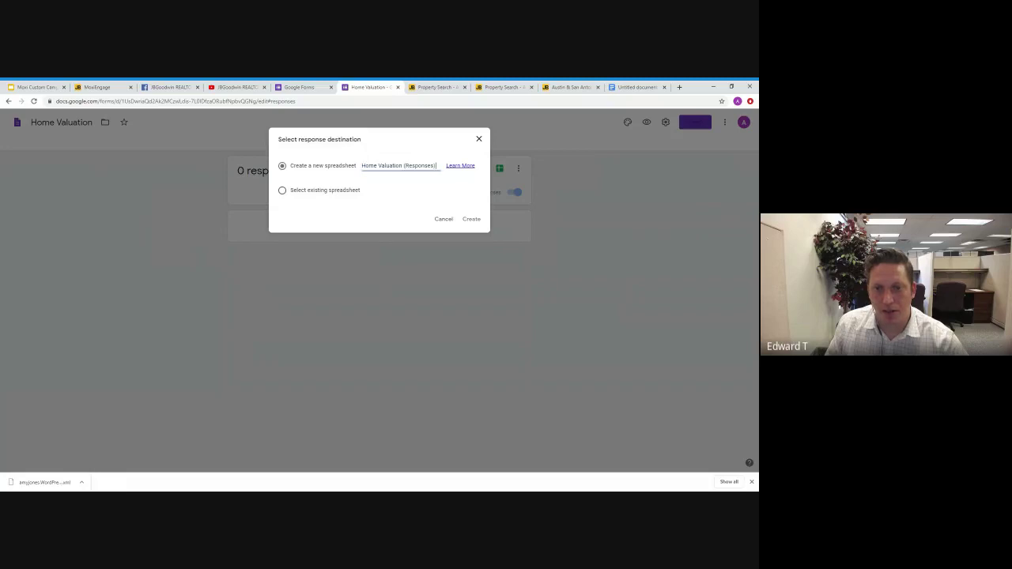
click(470, 220)
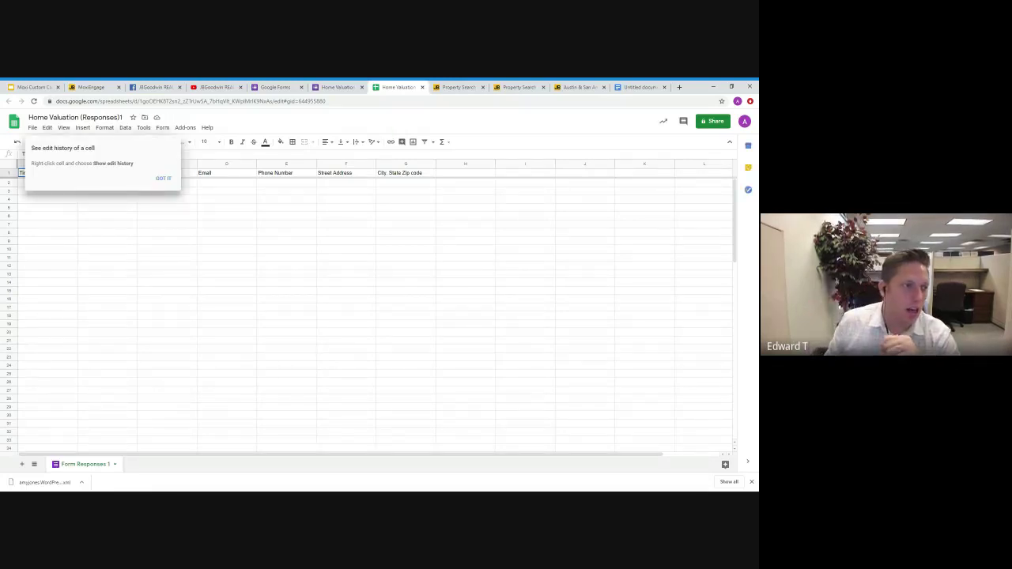
Dismiss the edit-history tip and examine the response columns from Timestamp to City, State Zip code in the spreadsheet.
click(226, 207)
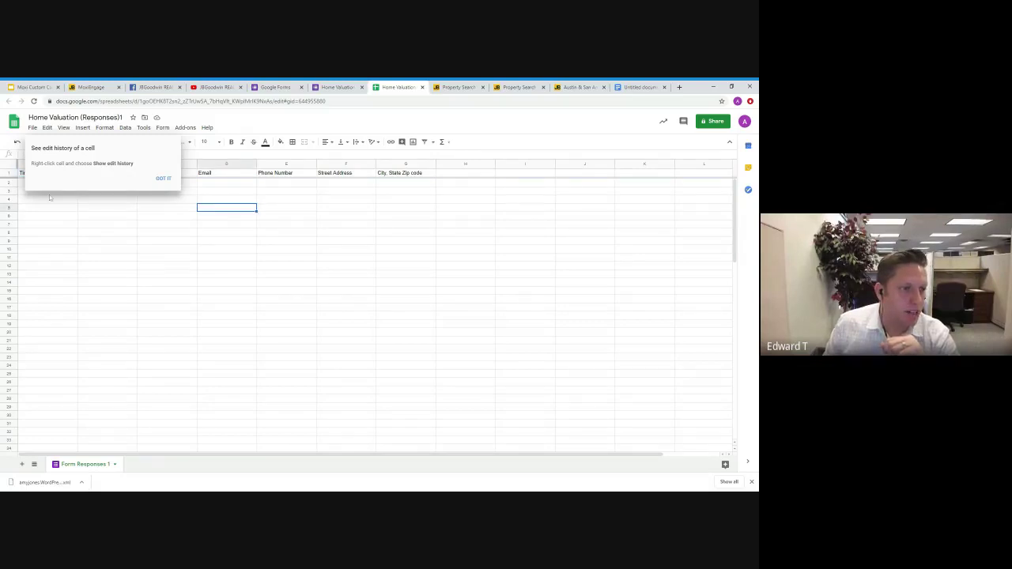
click(164, 180)
drag(49, 183, 405, 339)
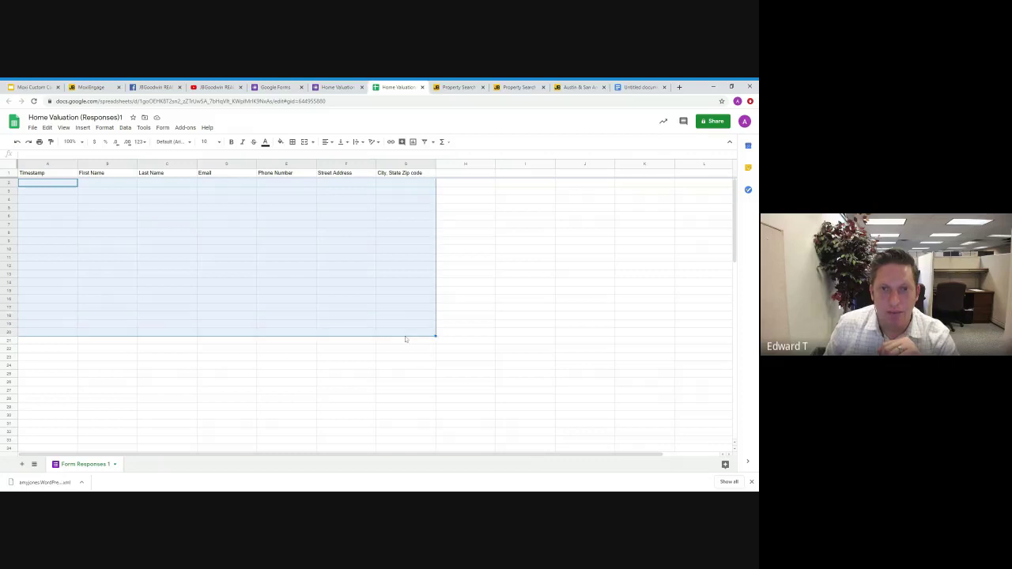
Switch to the Home Valuation form, open its preview, and review the questions through to the end of the form.
click(337, 87)
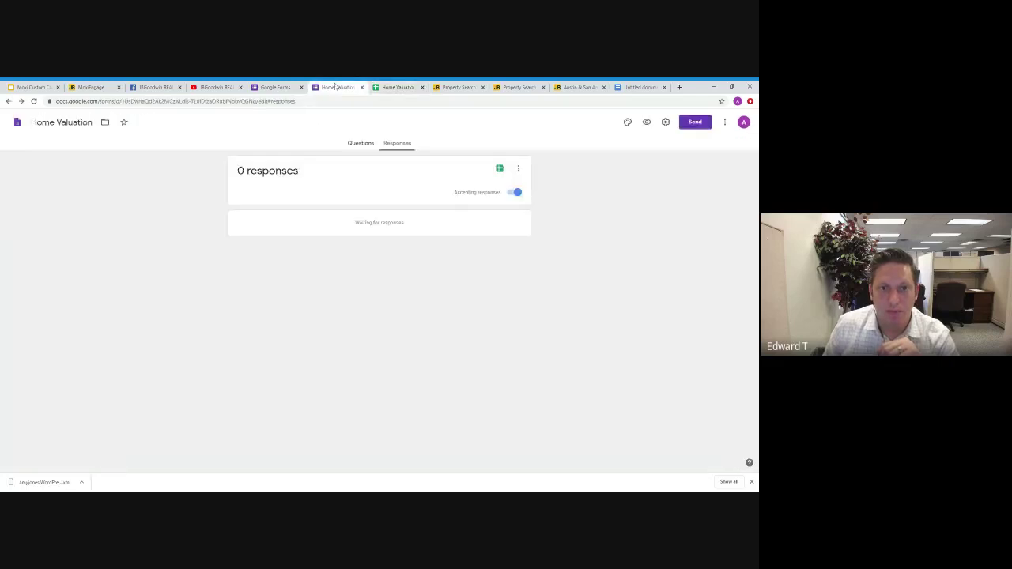
click(646, 122)
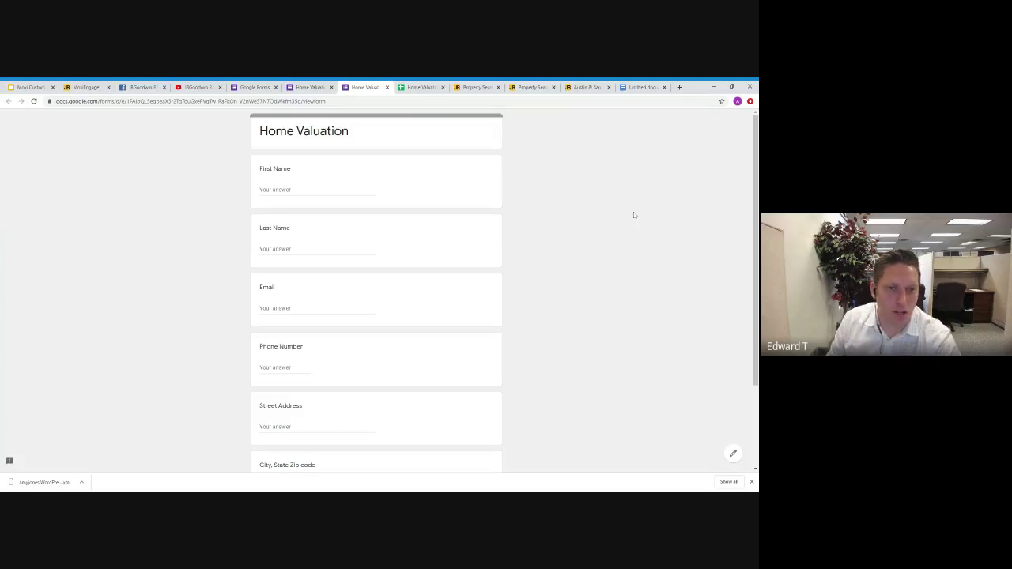
click(87, 87)
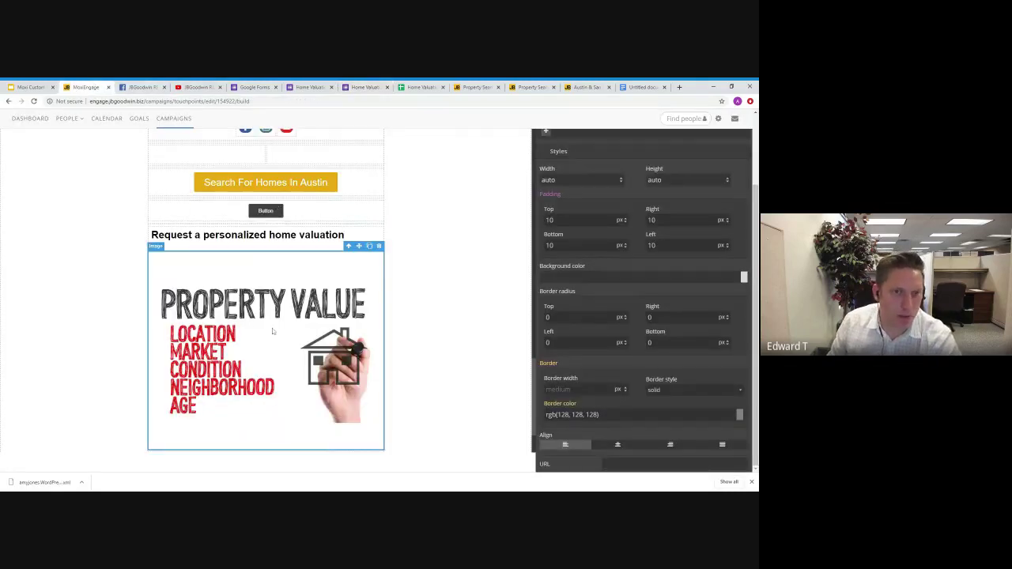
click(249, 88)
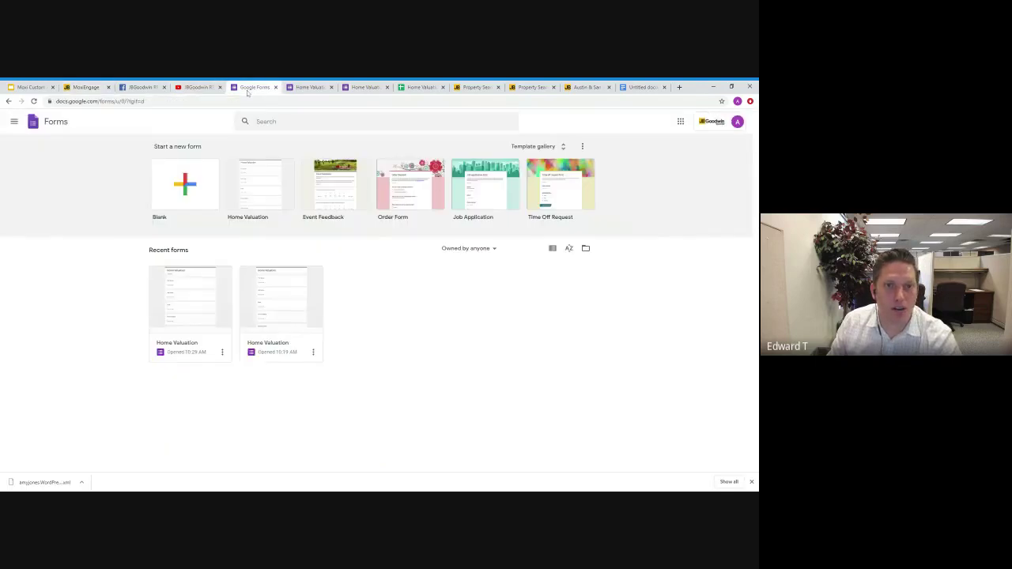
click(358, 88)
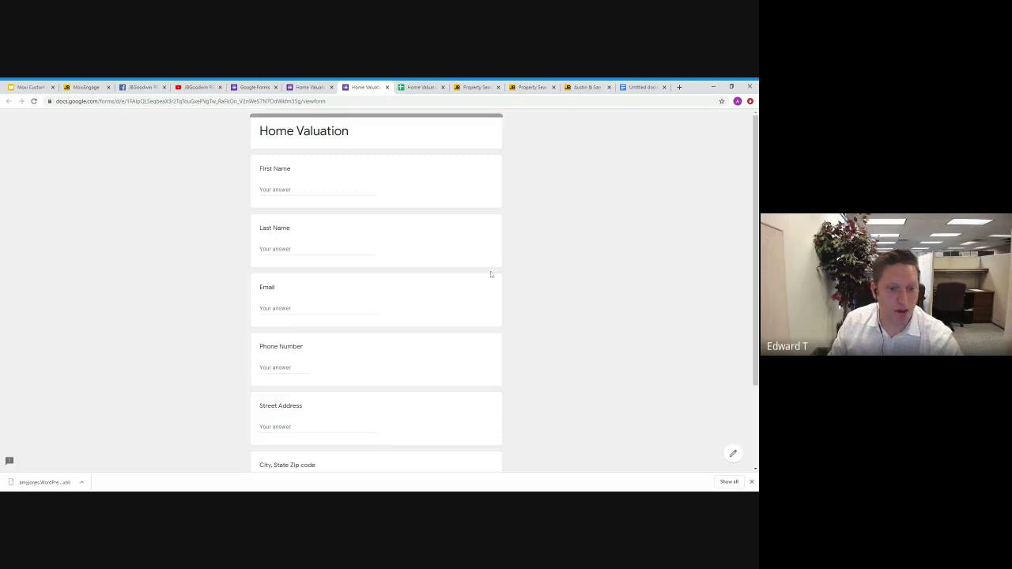
scroll(514, 280, down, 2)
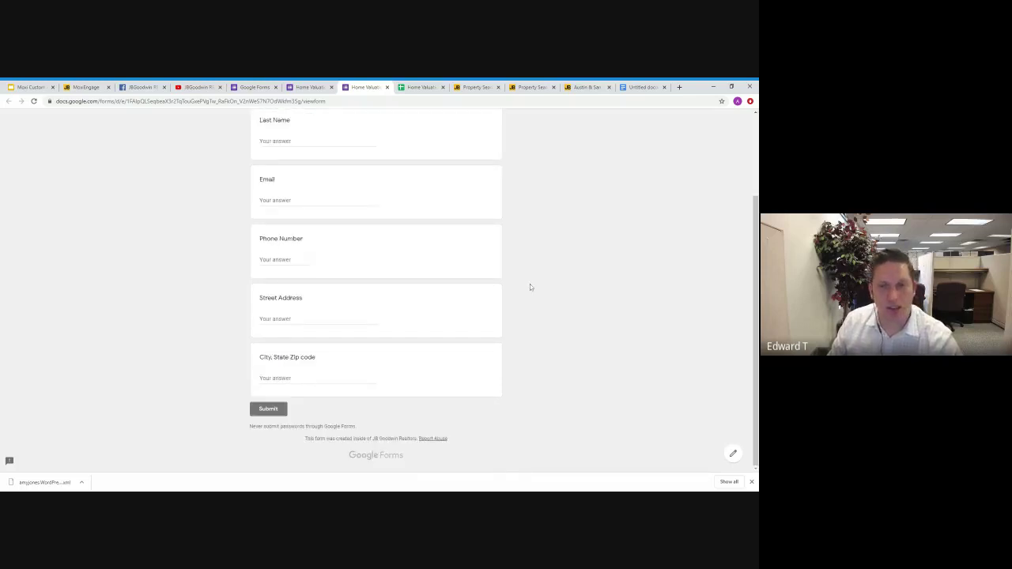
scroll(529, 287, up, 2)
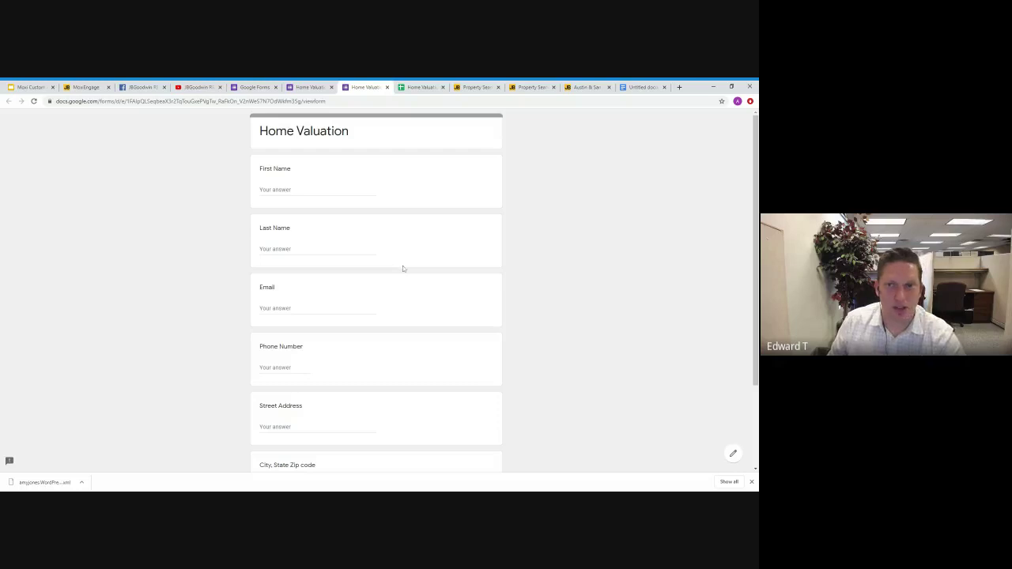
Return to the Home Valuation form editor and examine its list of questions.
click(310, 87)
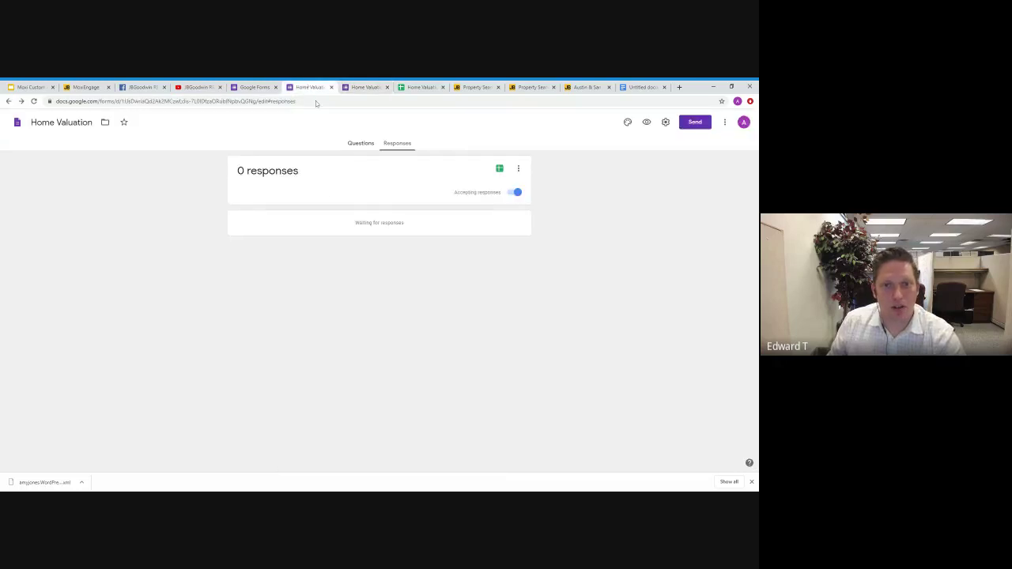
click(363, 144)
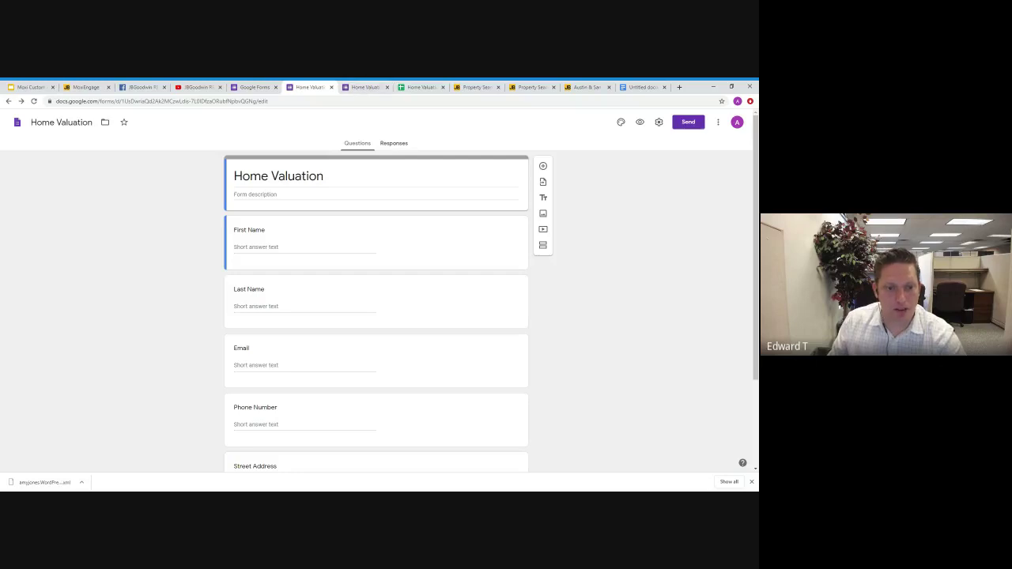
scroll(249, 235, down, 1)
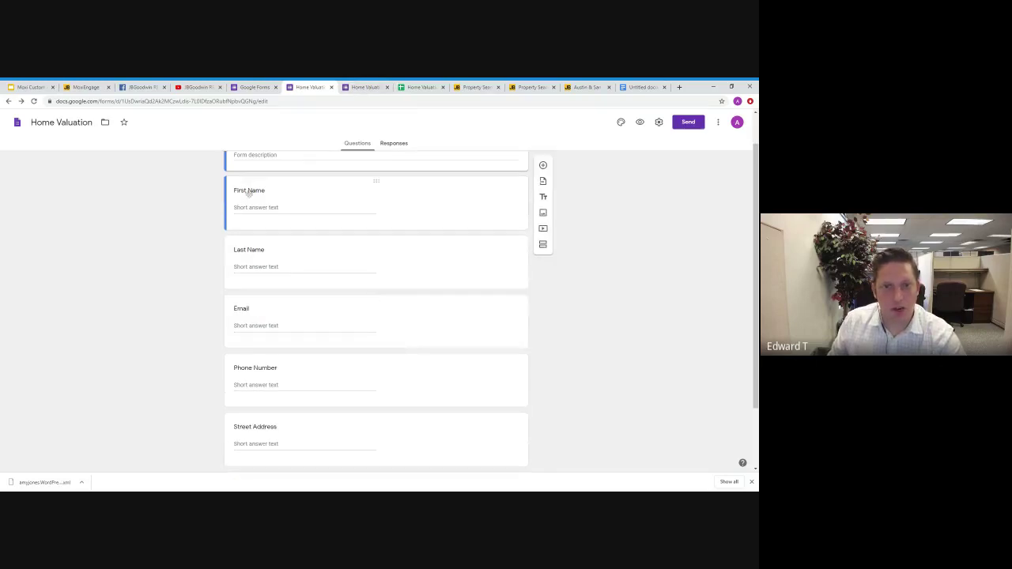
scroll(248, 193, up, 1)
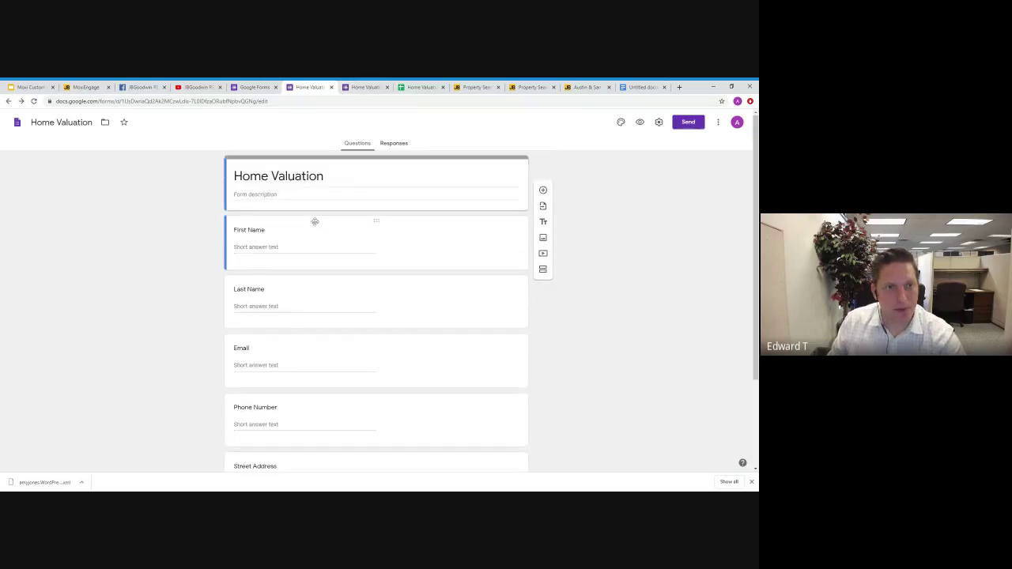
Preview the form again, copy its web address, and paste it in MoxiEngage as the Property Value image's URL.
click(640, 124)
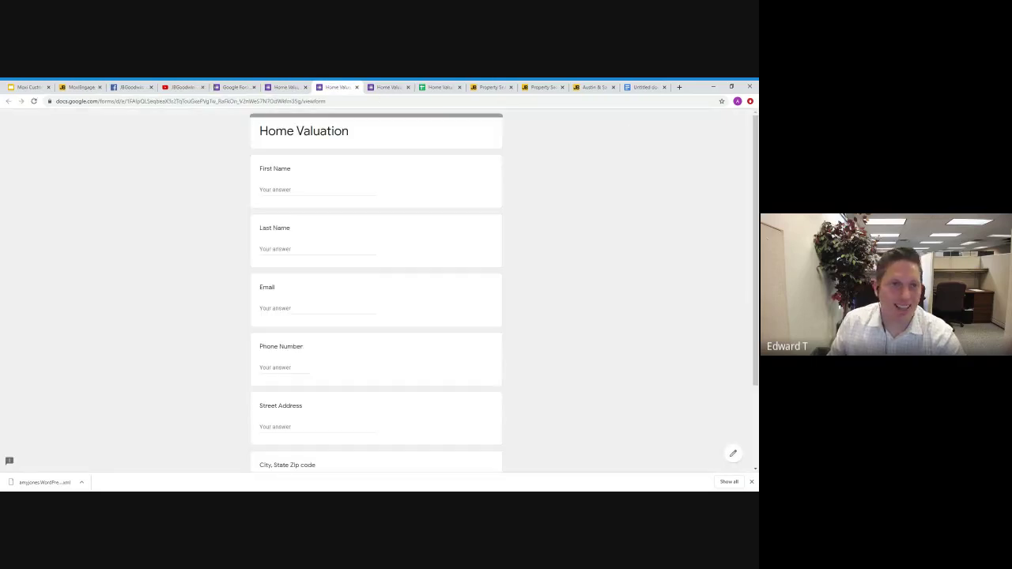
click(242, 103)
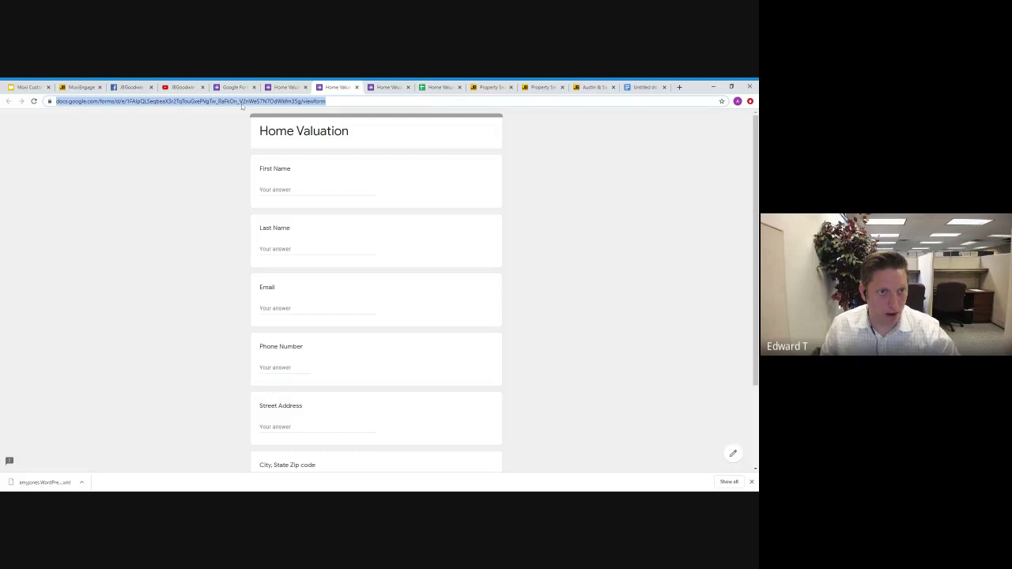
click(76, 88)
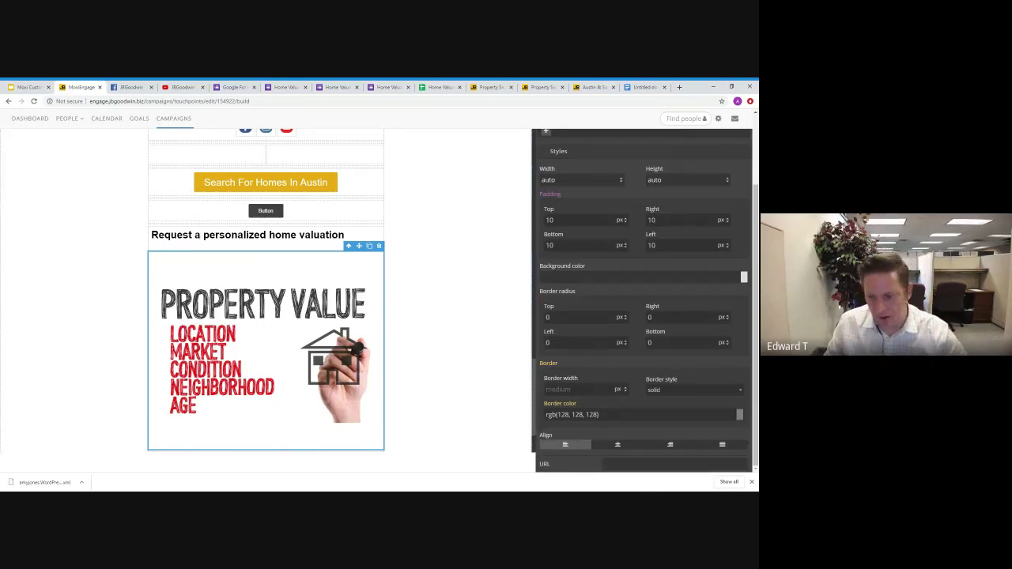
key(ctrl+v)
click(466, 456)
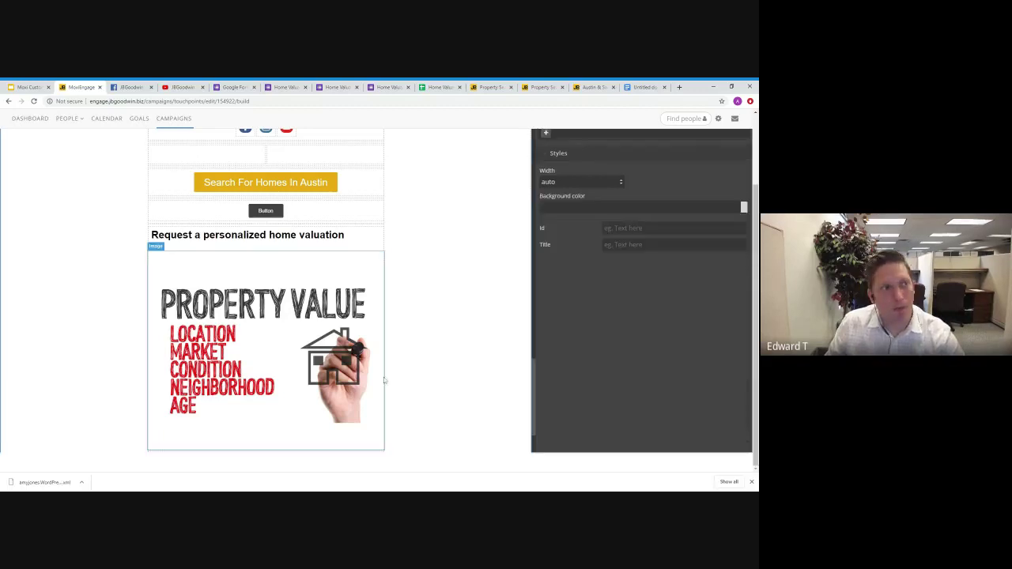
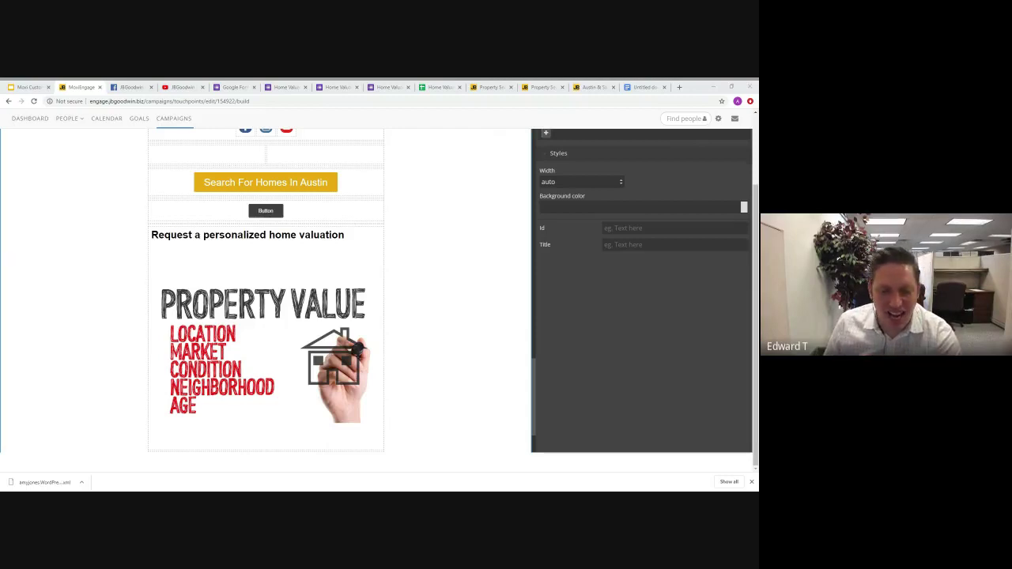
key(alt+Tab)
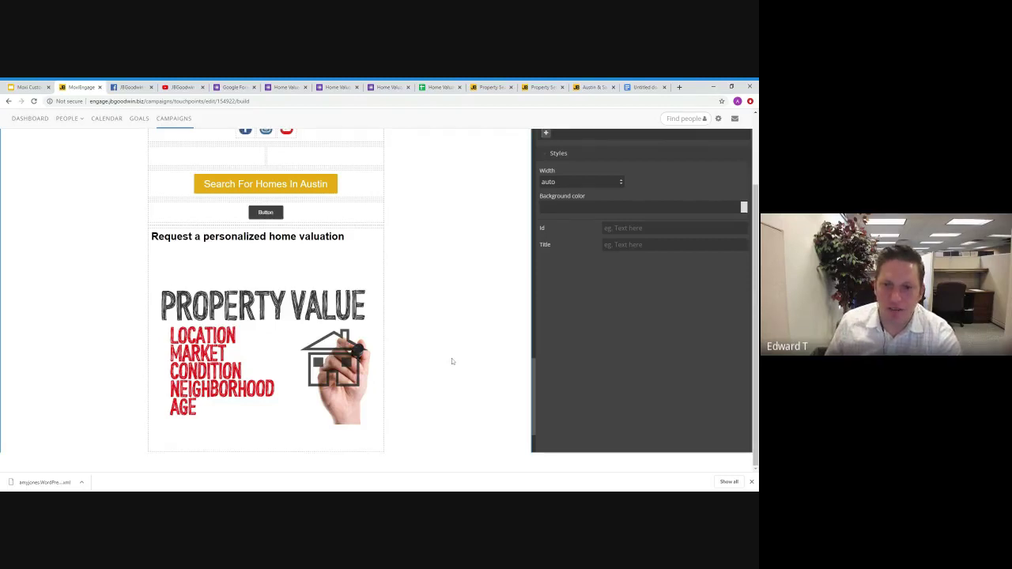
scroll(452, 358, up, 3)
scroll(452, 361, up, 1)
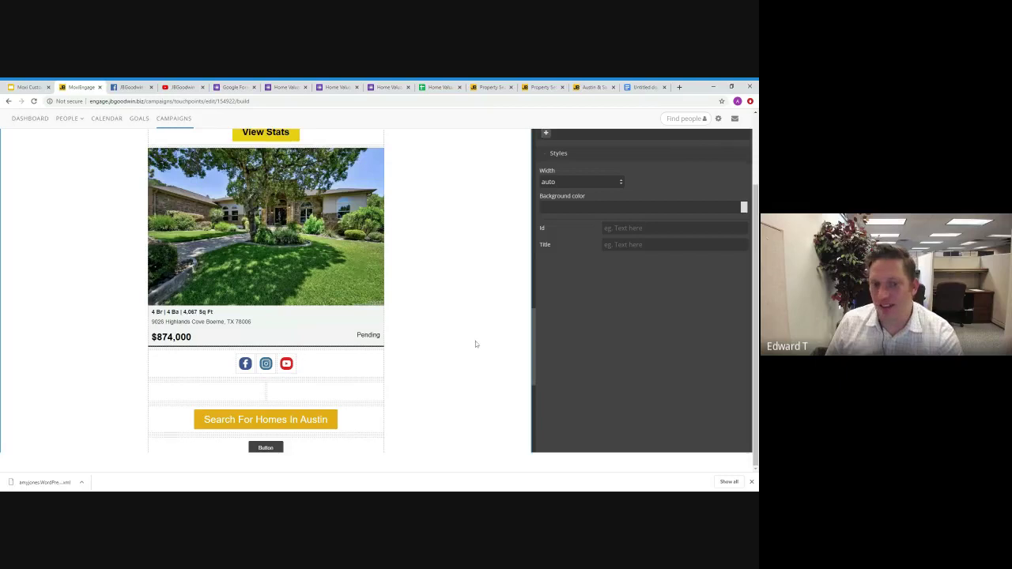
scroll(475, 343, down, 4)
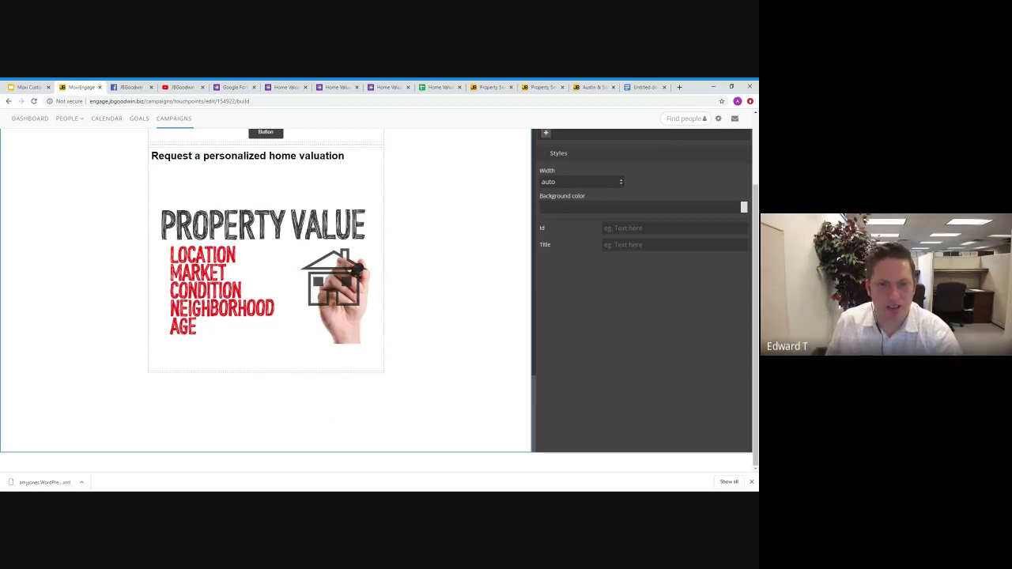
scroll(431, 295, up, 1)
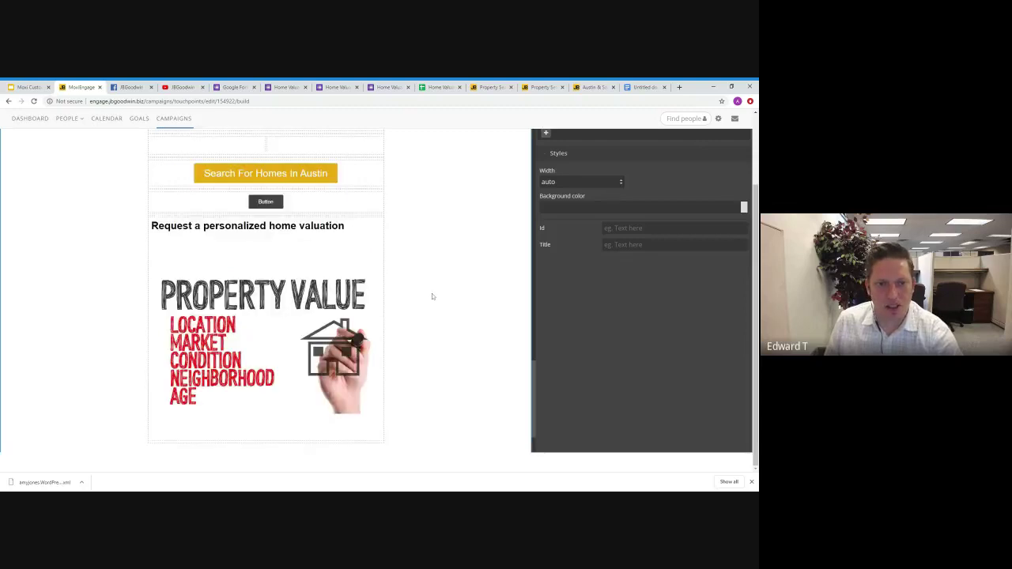
scroll(432, 297, up, 2)
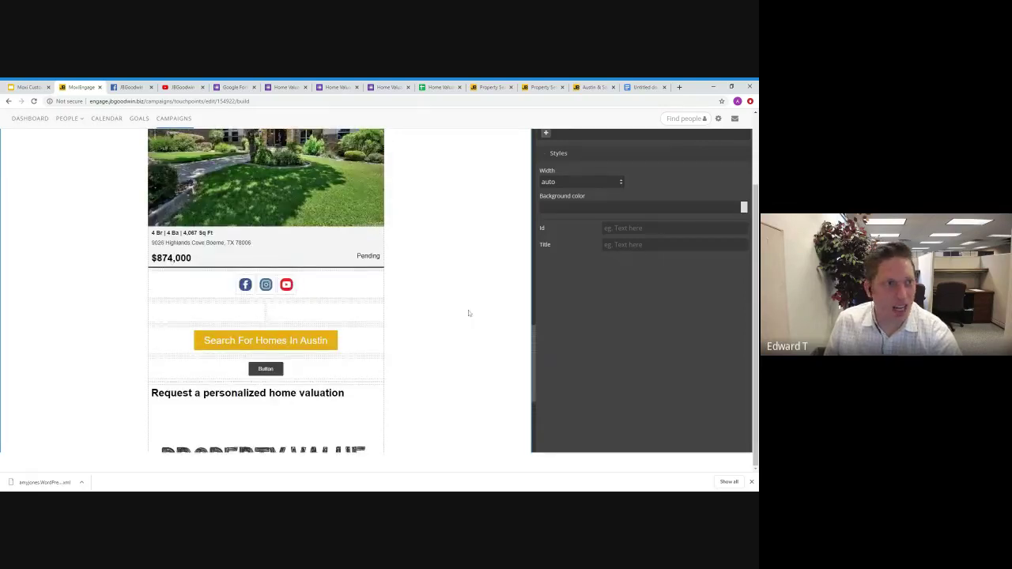
scroll(468, 313, down, 1)
Switch to the Moxi Custom Campaigns slides and review the monthly newsletter list, highlighting "Additional" and "Videos".
click(27, 88)
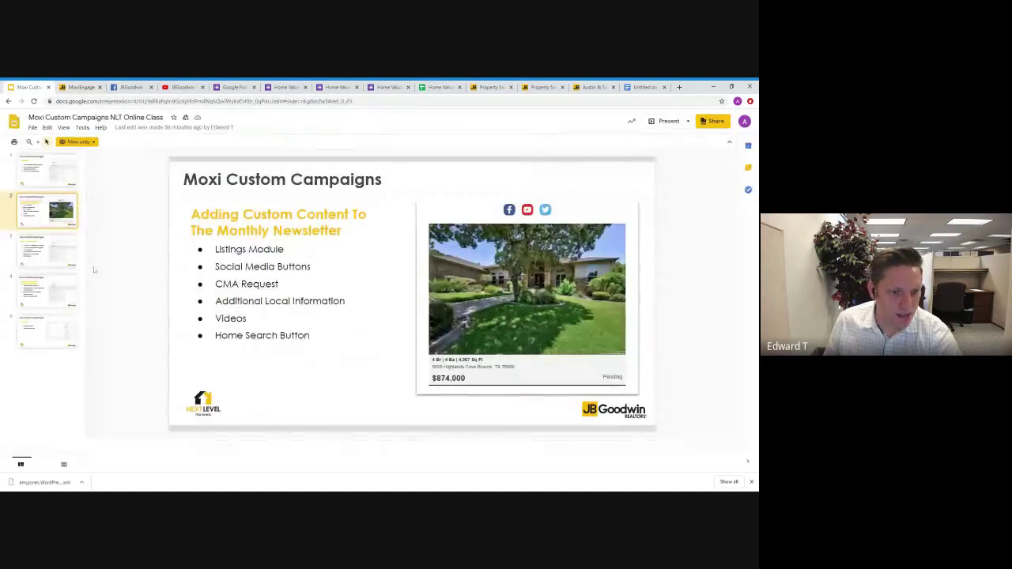
triple_click(262, 336)
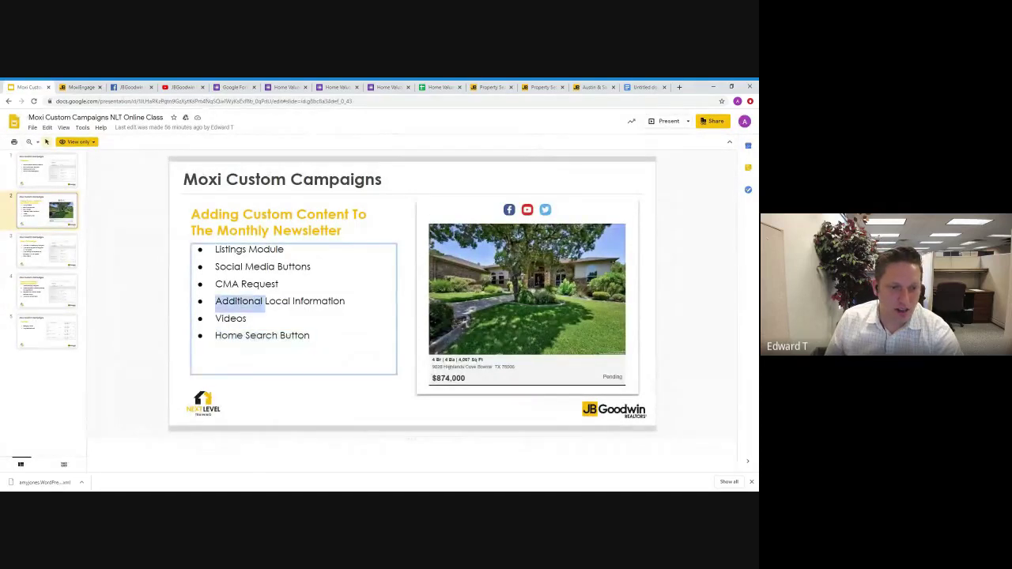
triple_click(241, 302)
double_click(232, 318)
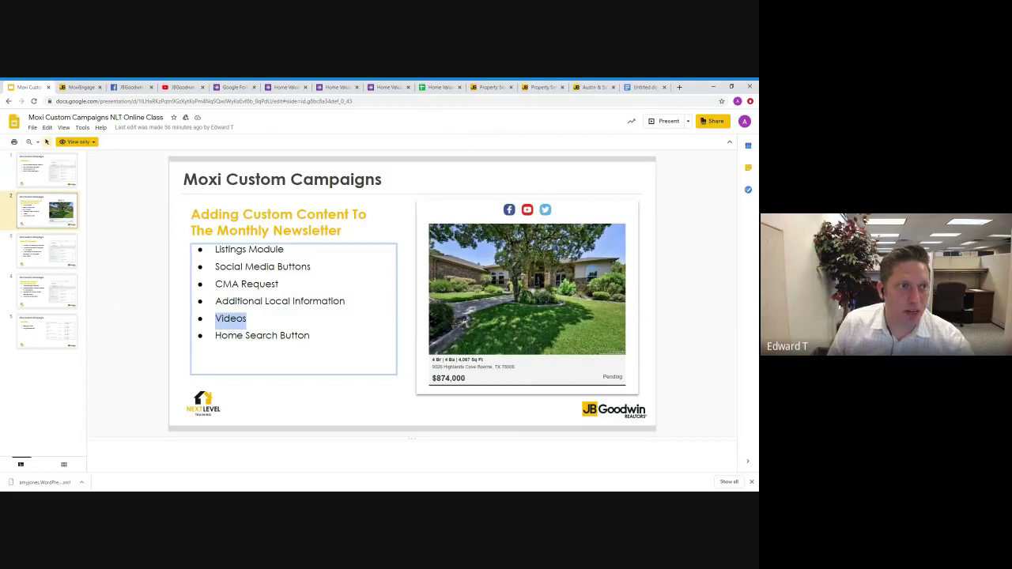
Return to the MoxiEngage newsletter editor and delete the social media buttons below the property listing.
click(83, 87)
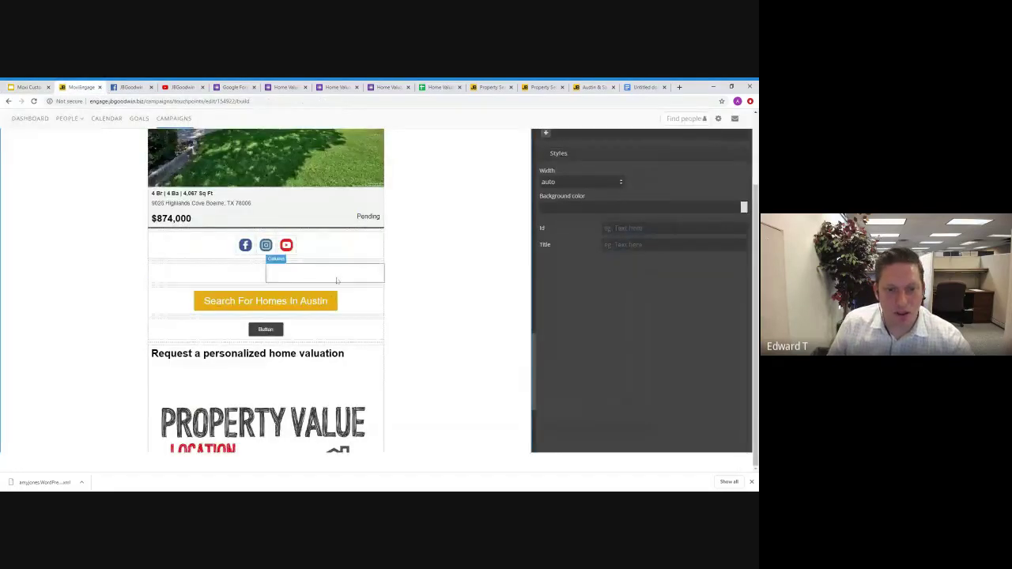
click(367, 243)
click(379, 227)
click(363, 261)
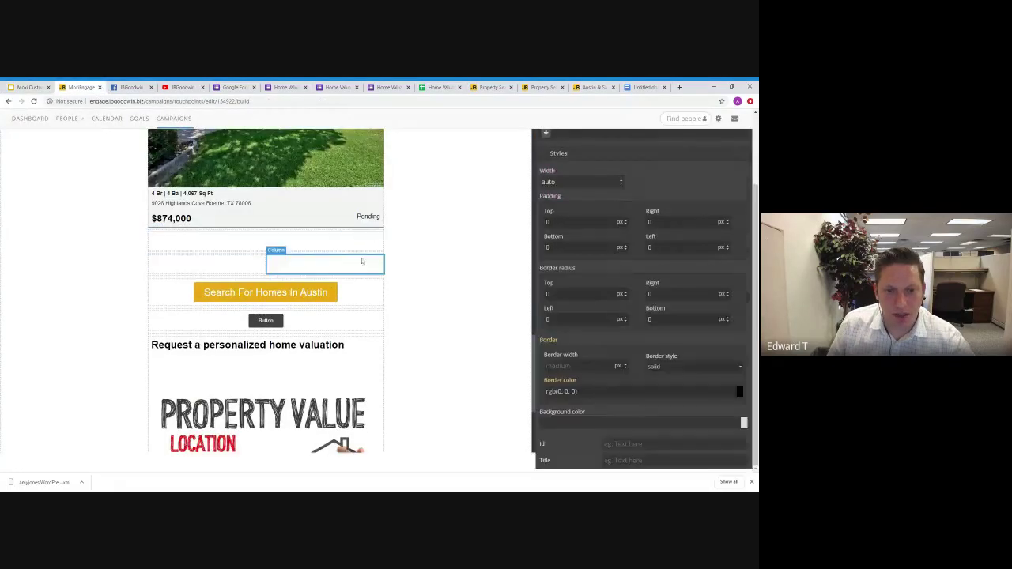
click(432, 235)
Show the available content elements and examine how the newsletter's existing News And Events and article sections combine pictures with text.
scroll(443, 245, up, 5)
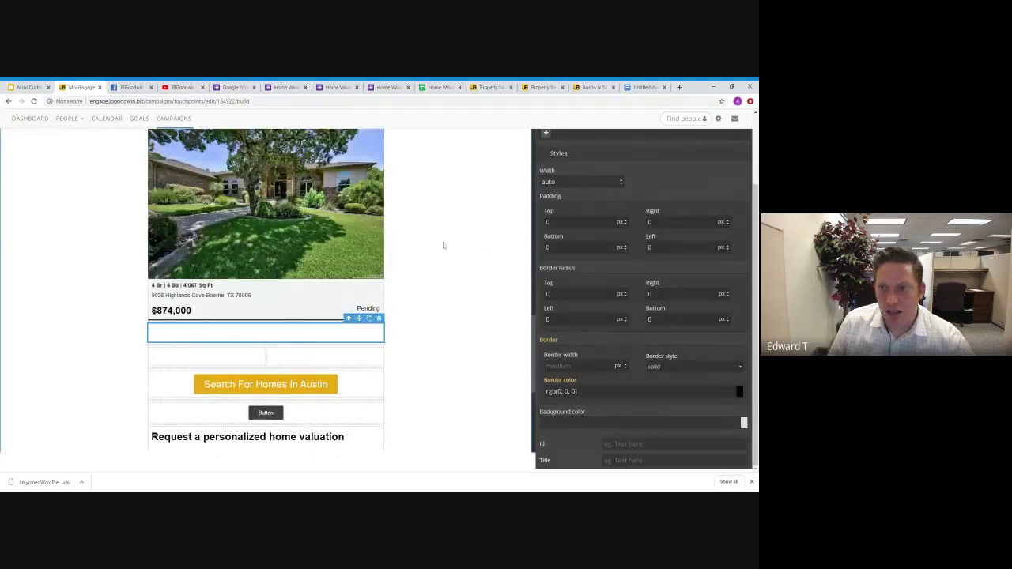
click(644, 186)
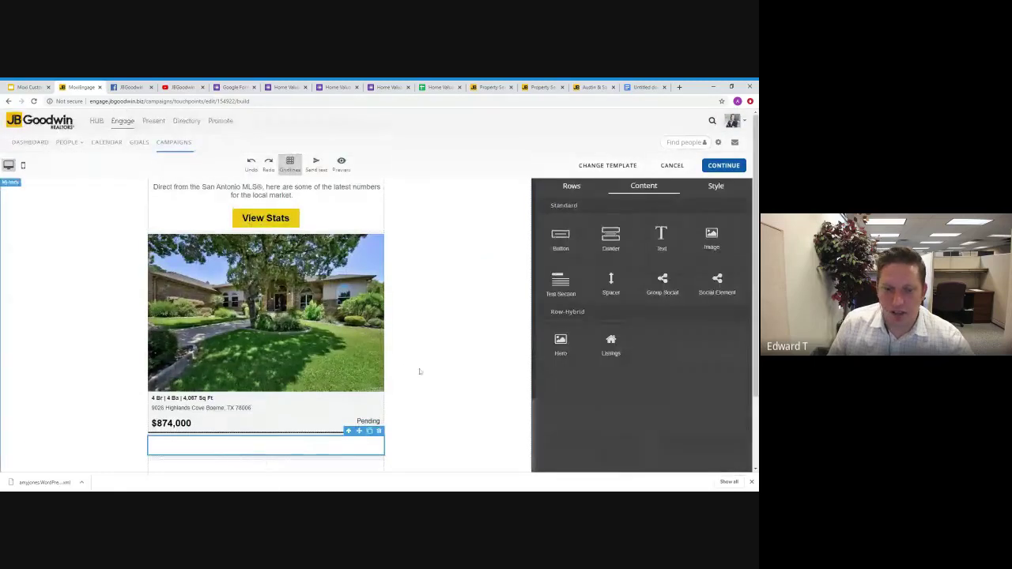
scroll(420, 372, down, 2)
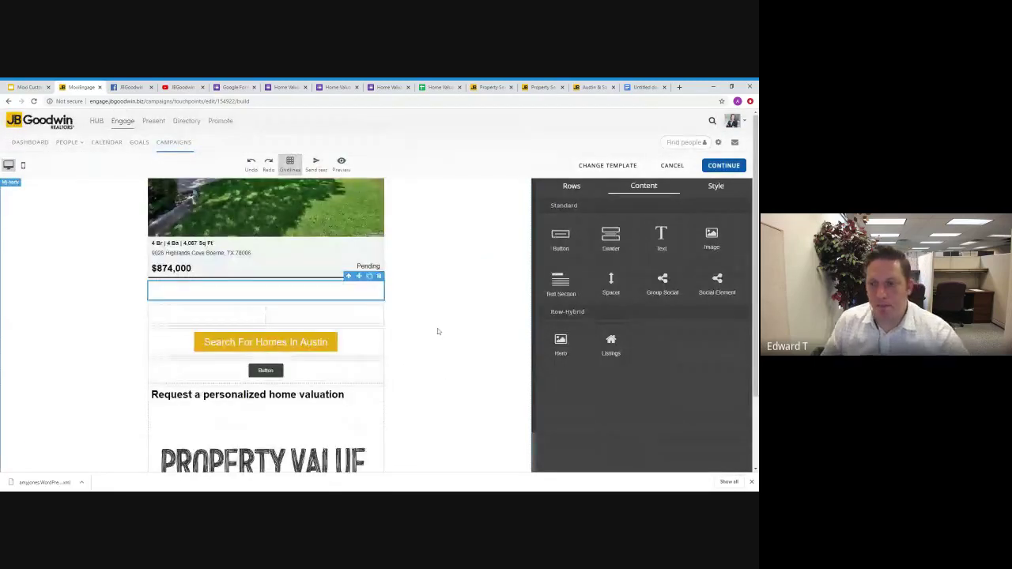
scroll(431, 296, down, 8)
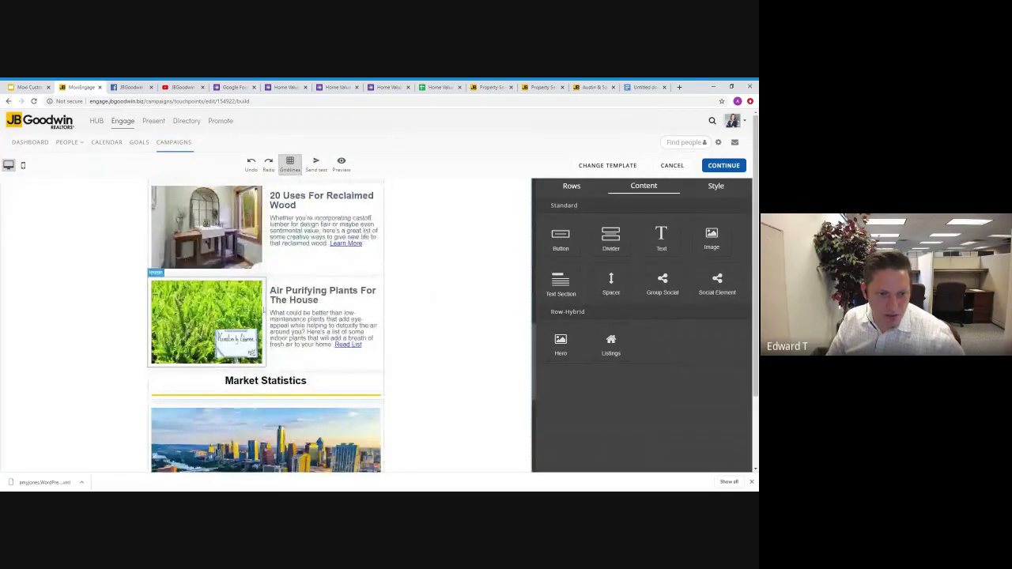
scroll(473, 326, up, 3)
scroll(473, 326, up, 6)
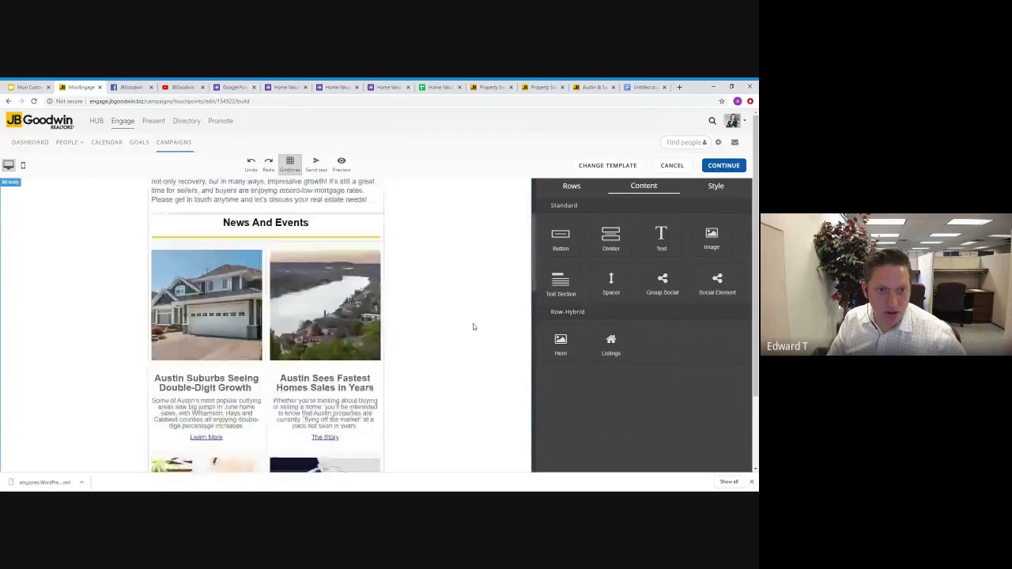
scroll(420, 357, down, 8)
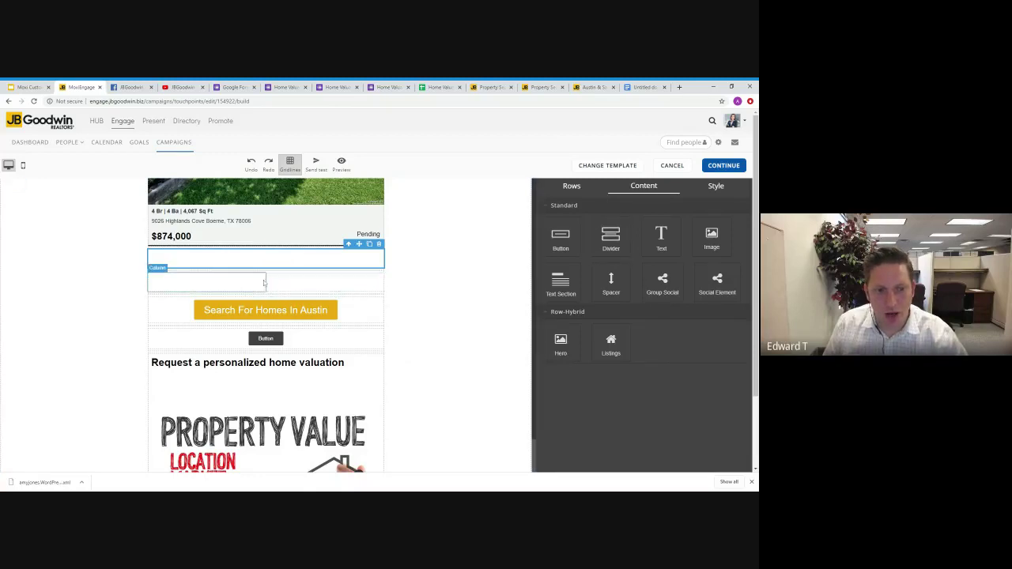
Add a row with two equal columns directly below the property listing, above the empty single-column row.
click(572, 190)
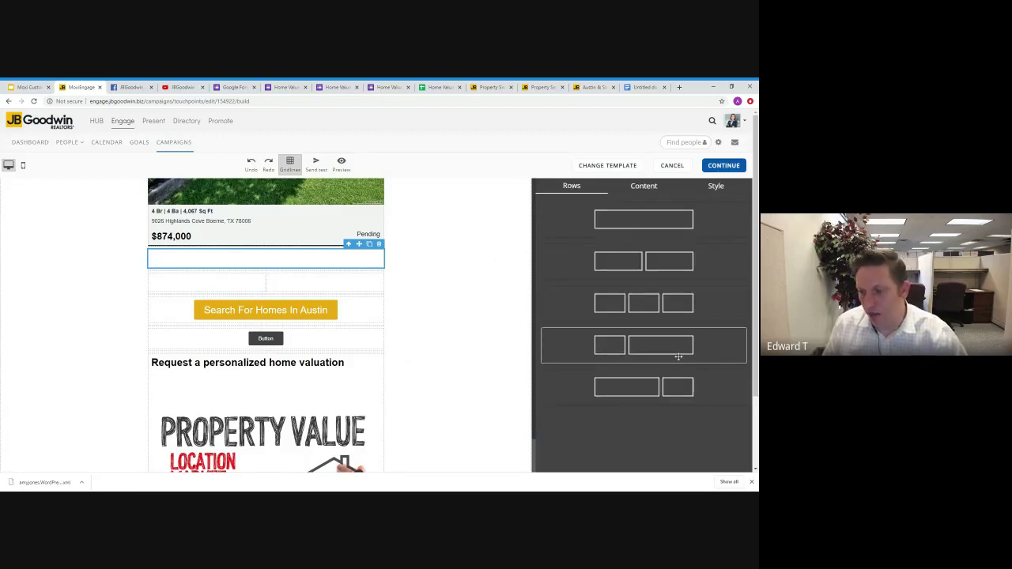
click(644, 261)
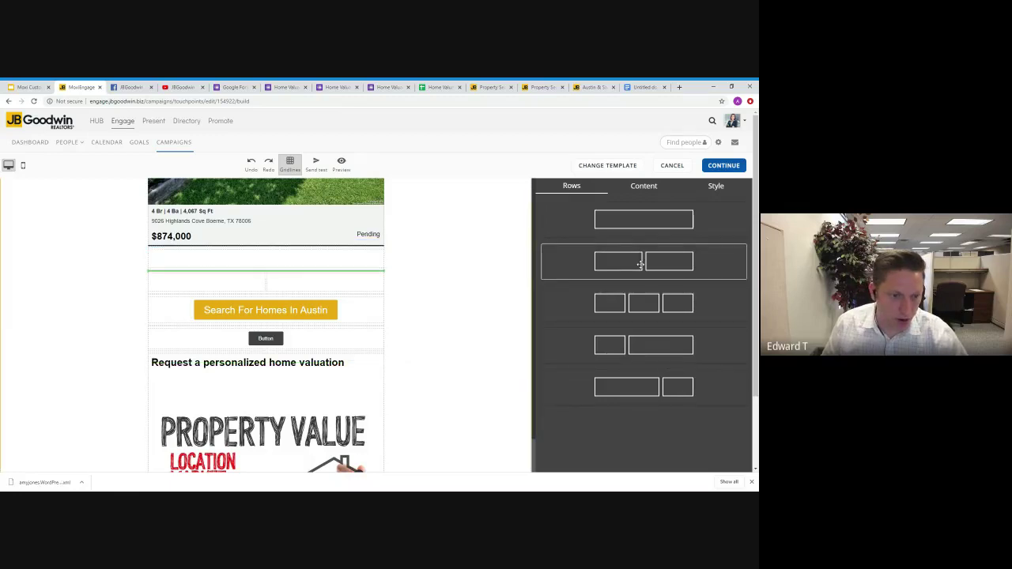
drag(641, 264, 288, 250)
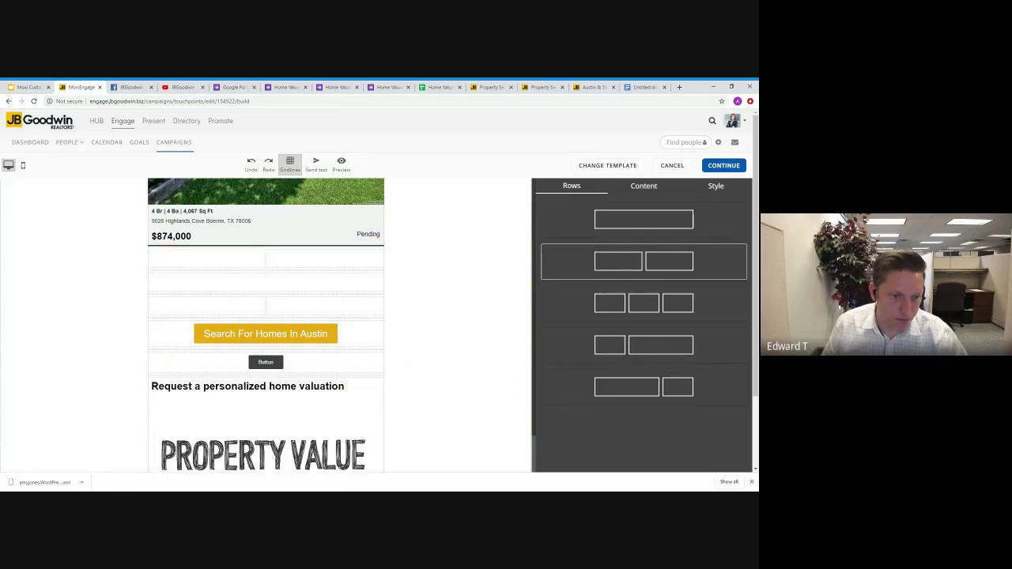
Place an image element in the new row's first column and a text section in its second column.
click(642, 188)
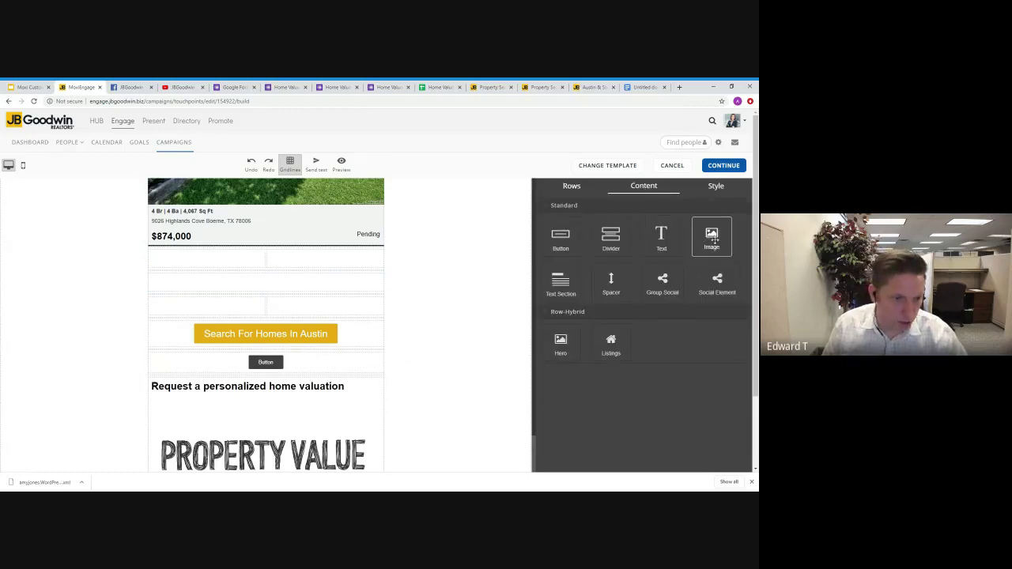
drag(715, 239, 210, 259)
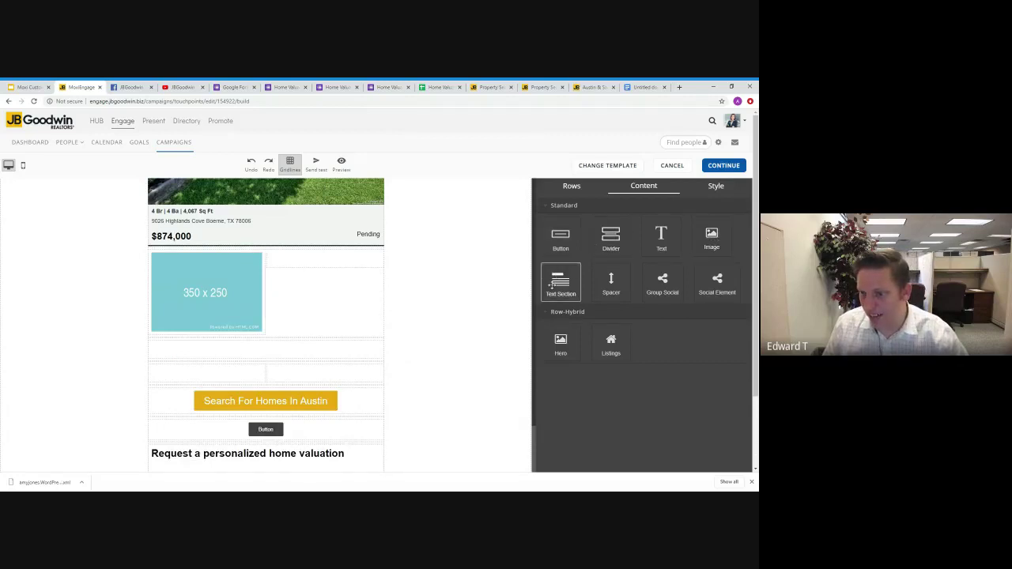
drag(563, 289, 294, 258)
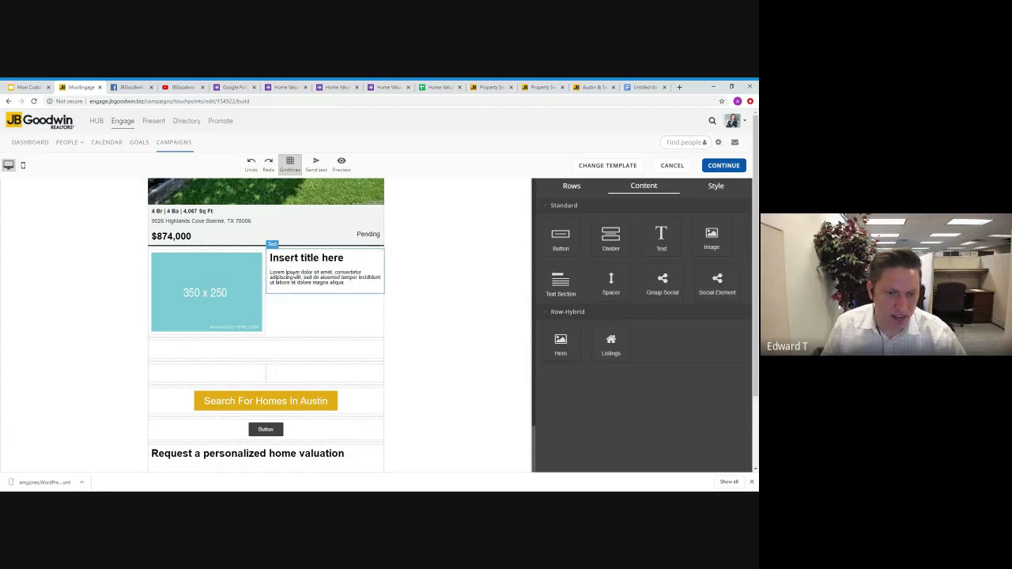
Upload the kitchen photo into the new row's image placeholder and close the image selection.
click(223, 292)
double_click(223, 292)
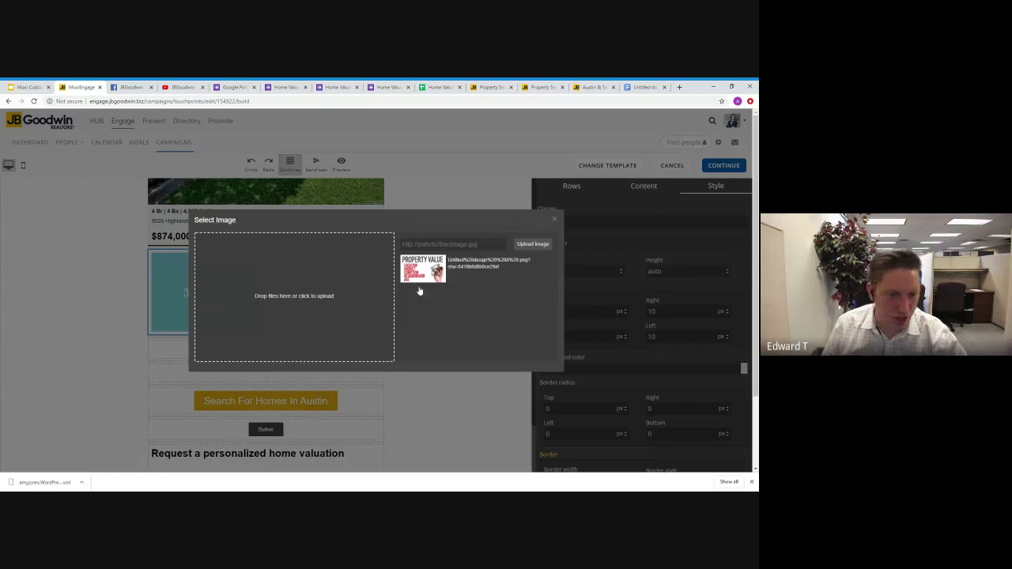
click(301, 300)
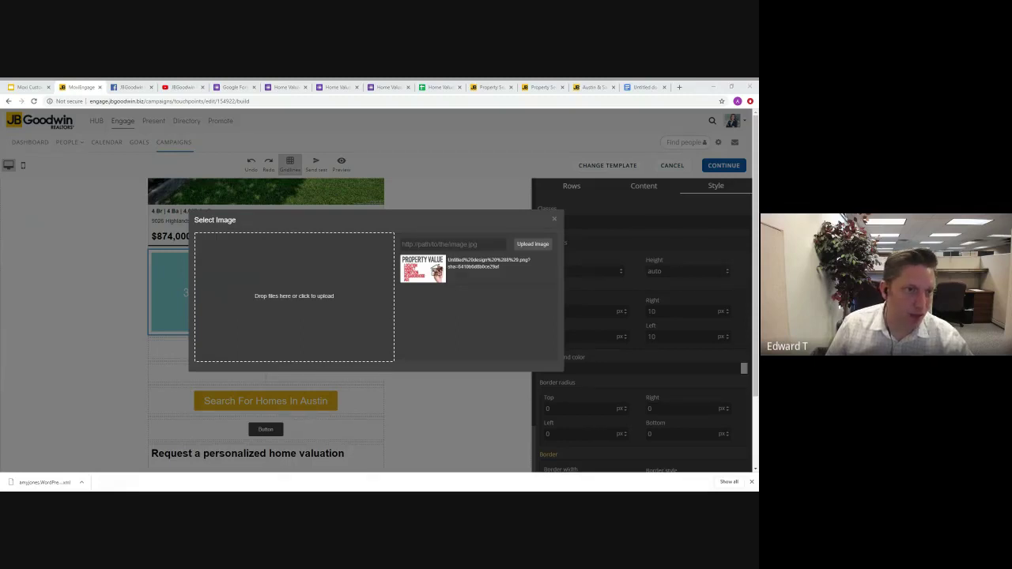
click(390, 325)
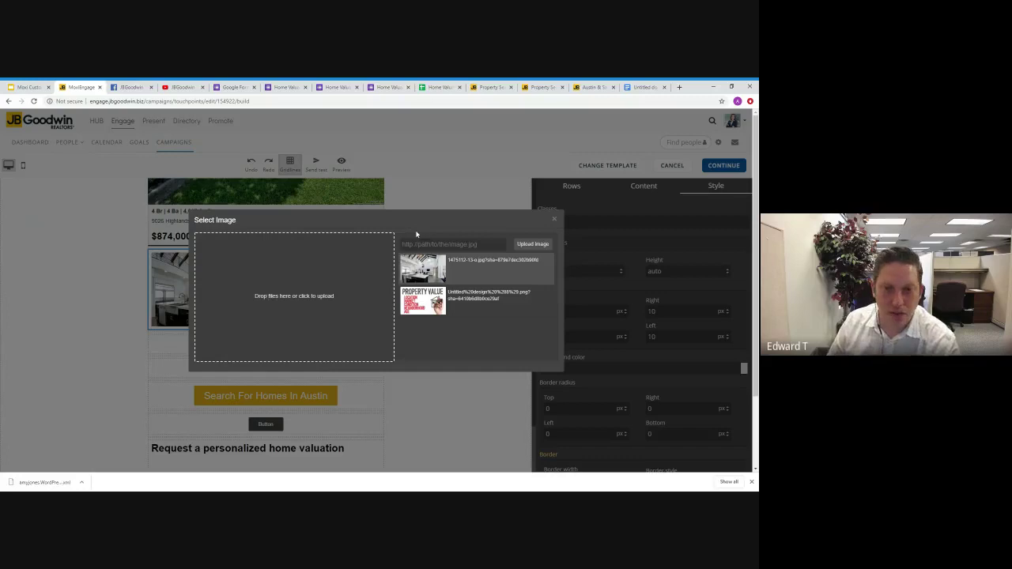
click(455, 197)
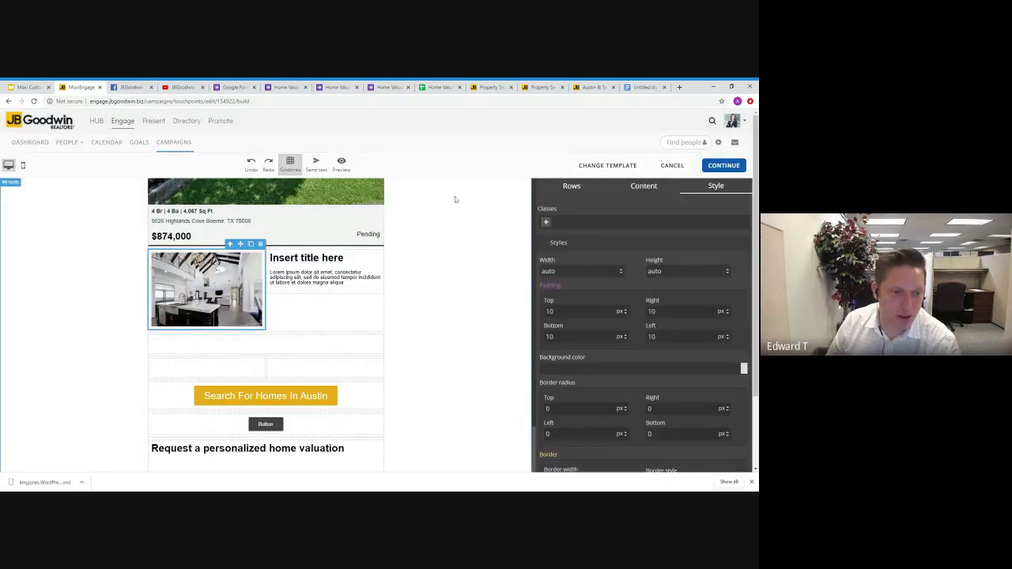
Replace the new text section's placeholder title with "Decorate LIke A Pro".
click(344, 261)
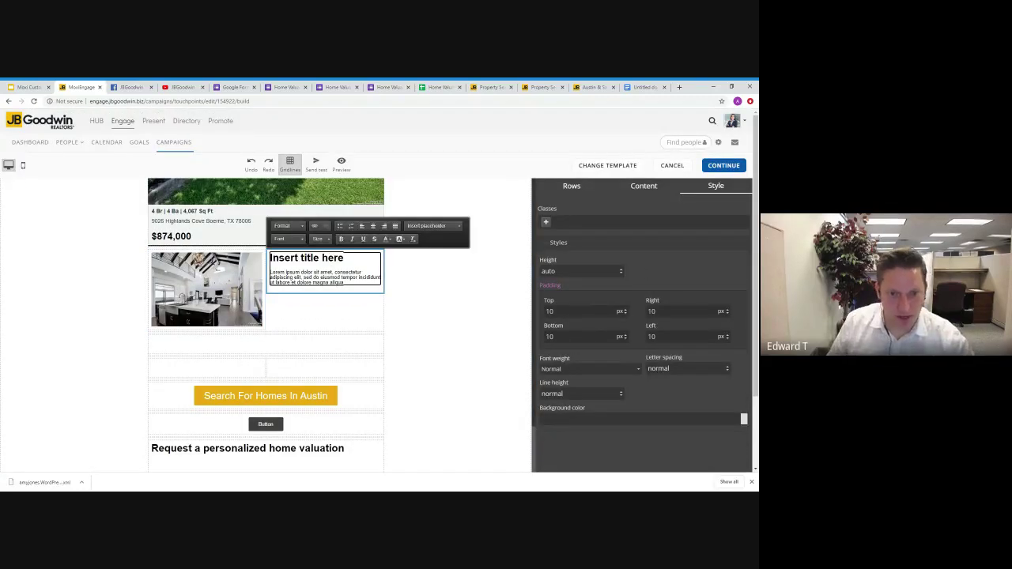
triple_click(322, 257)
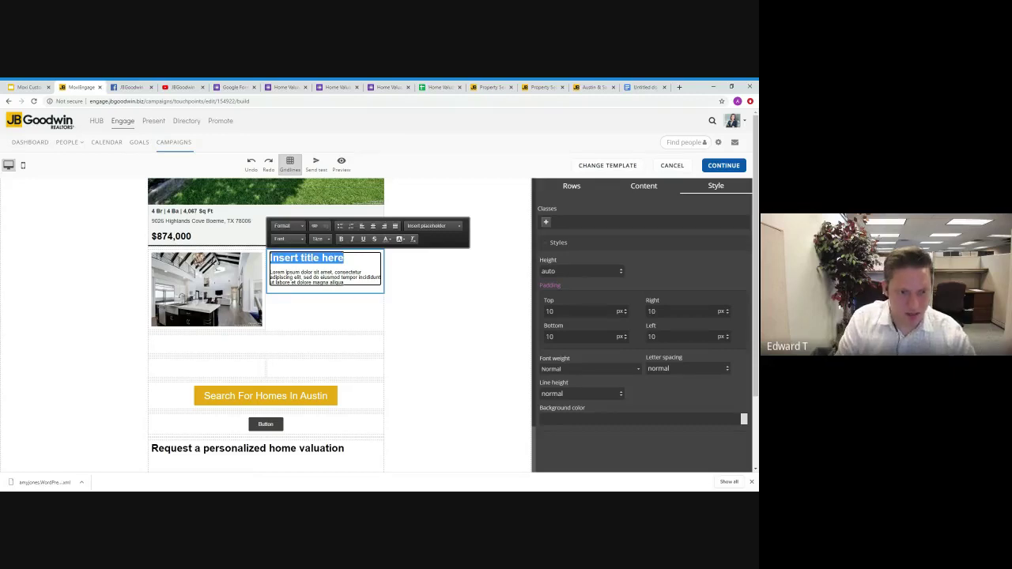
text(Decorat)
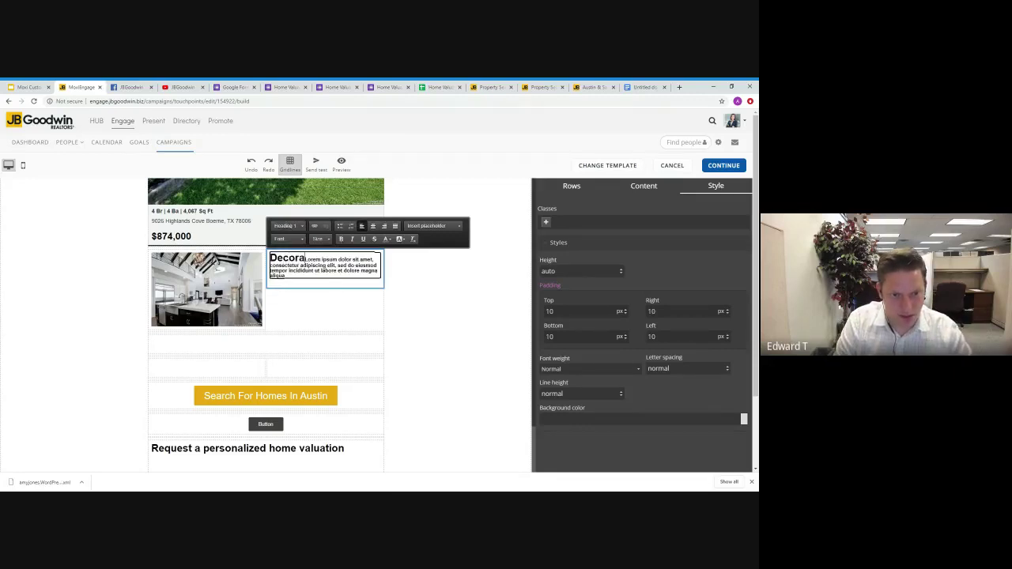
text(e lik)
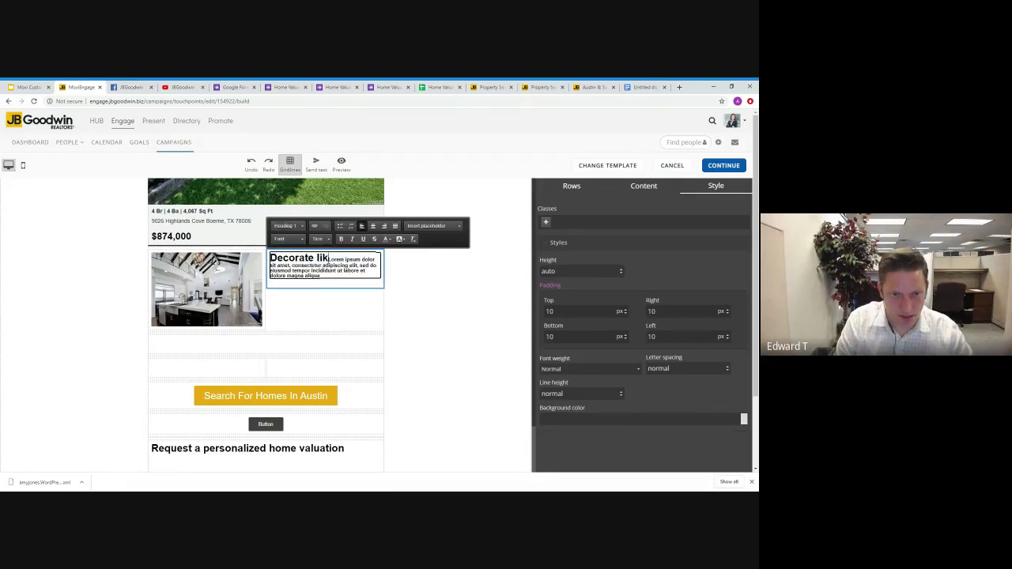
key(BackSpace)
key(BackSpace)
key(BackSpace)
text(LIke A )
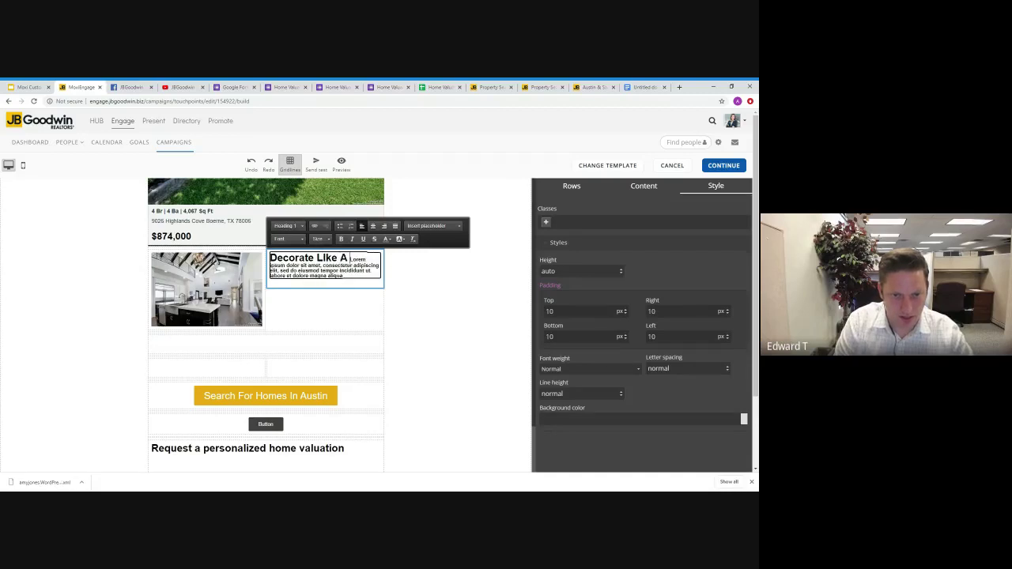
text(Pro)
Examine the paragraph format, font and size options for the "Decorate Like A Pro" text section and deselect it.
scroll(266, 316, down, 3)
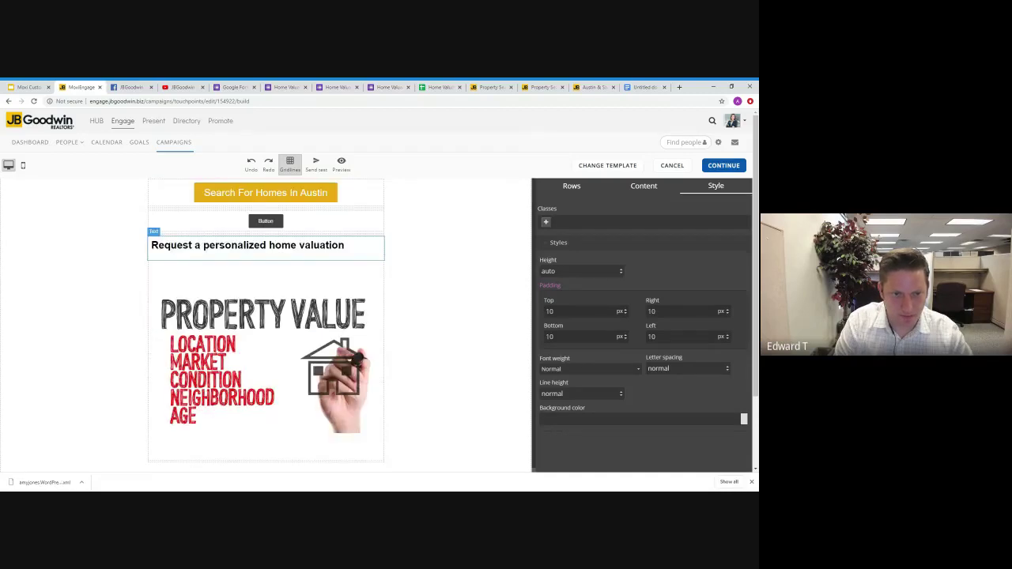
scroll(442, 308, up, 3)
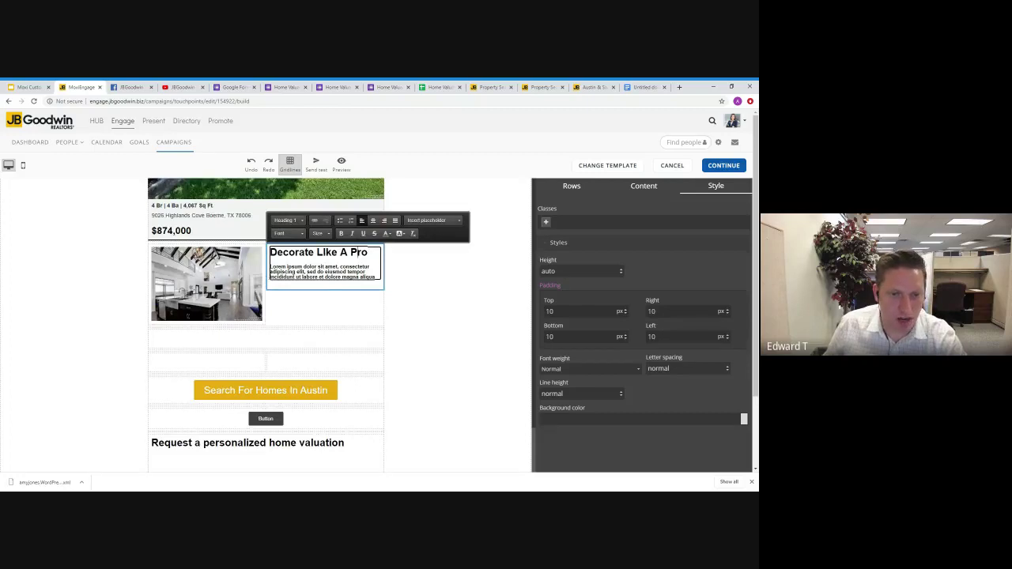
click(293, 224)
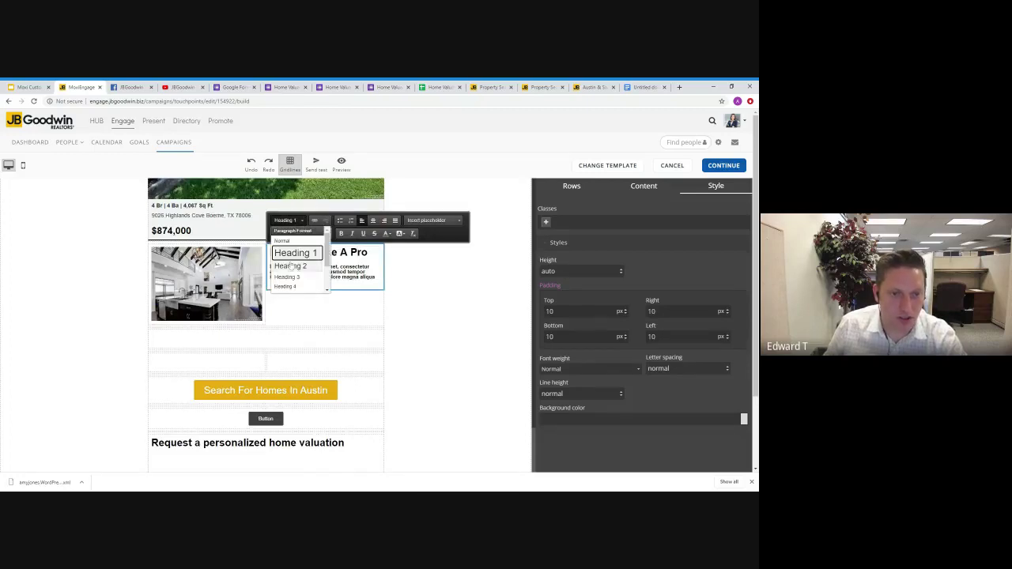
click(288, 252)
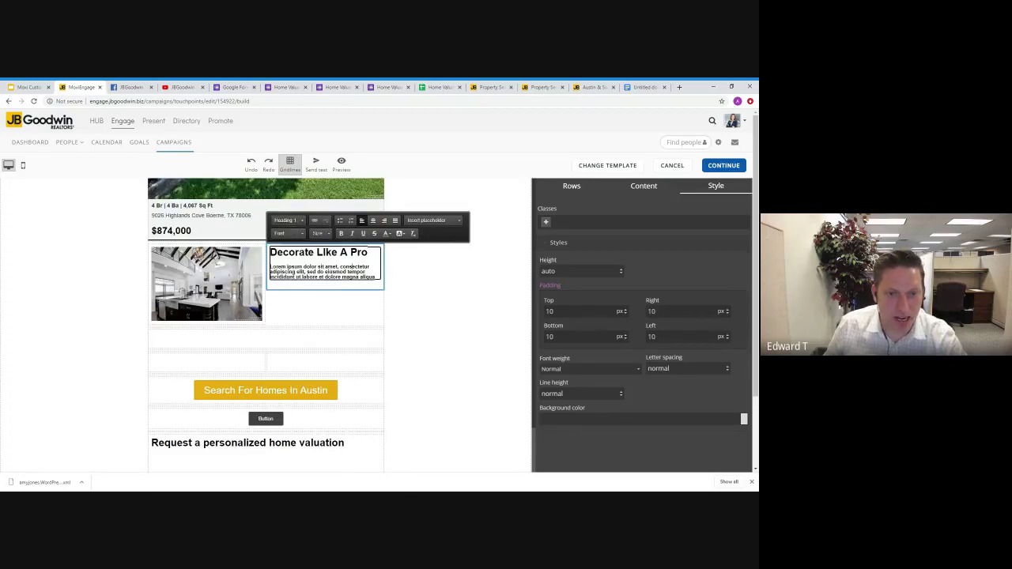
click(288, 234)
click(290, 295)
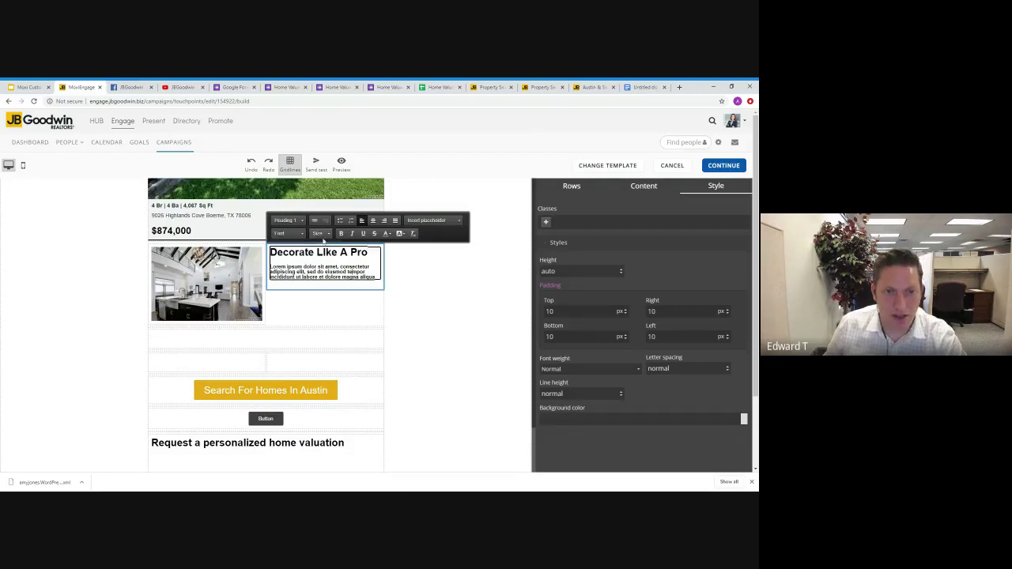
click(320, 233)
click(331, 290)
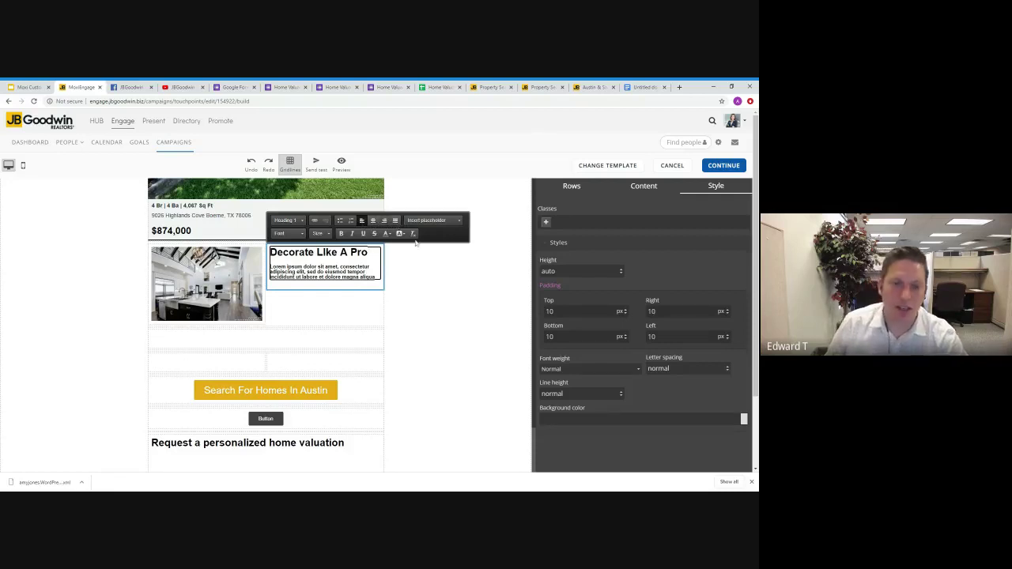
click(441, 276)
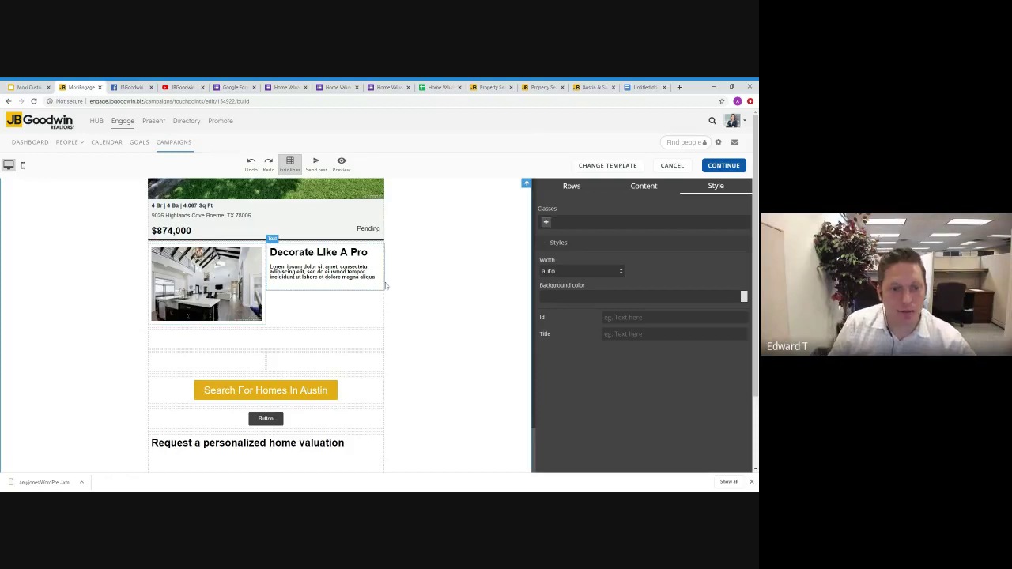
scroll(409, 283, down, 1)
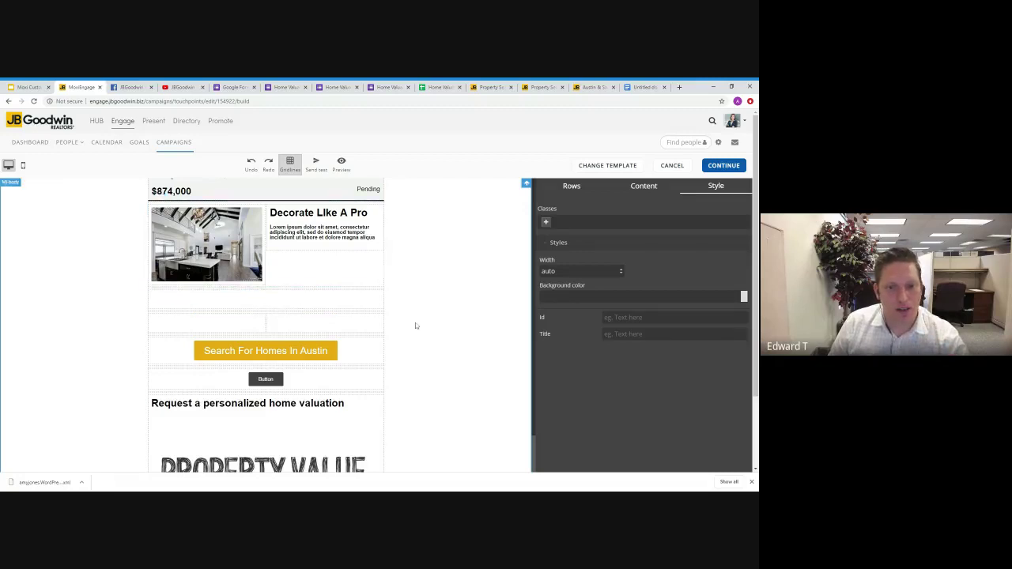
Switch to YouTube, open the "Careers at JBGoodwin REALTORS® San Antonio" video from the channel's uploads and pause it at the start.
click(182, 87)
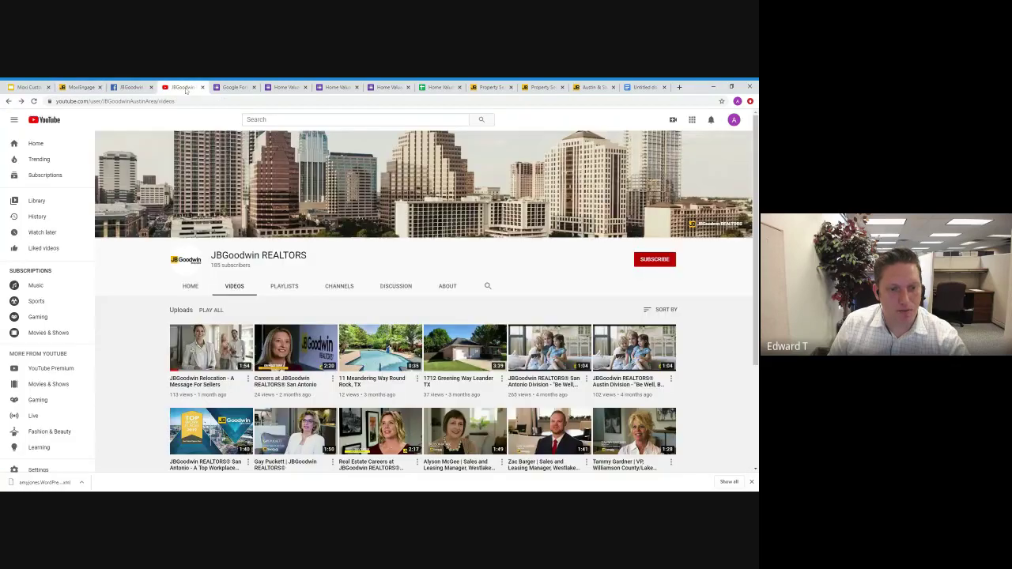
scroll(298, 351, down, 1)
click(298, 351)
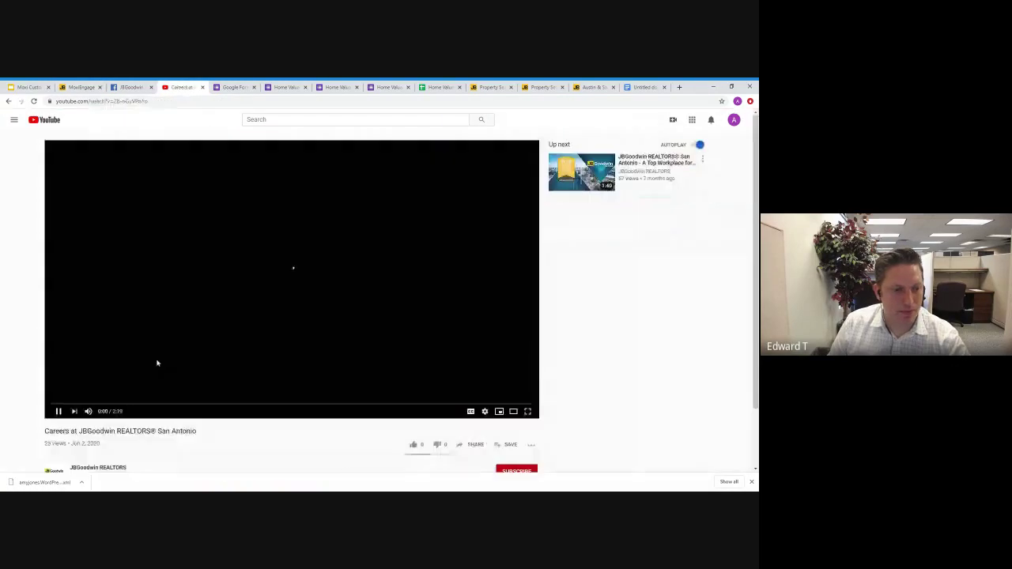
click(58, 411)
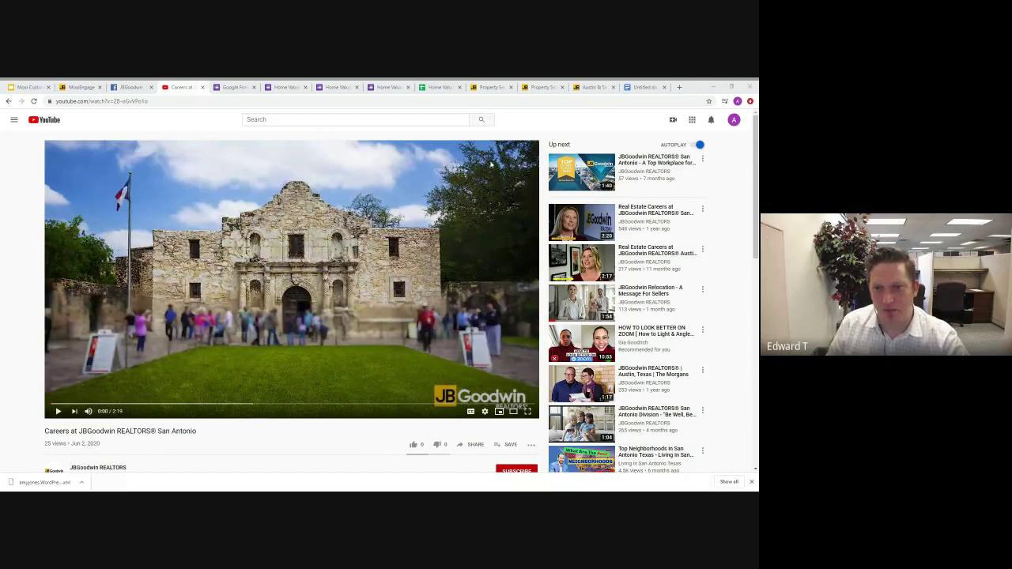
click(486, 135)
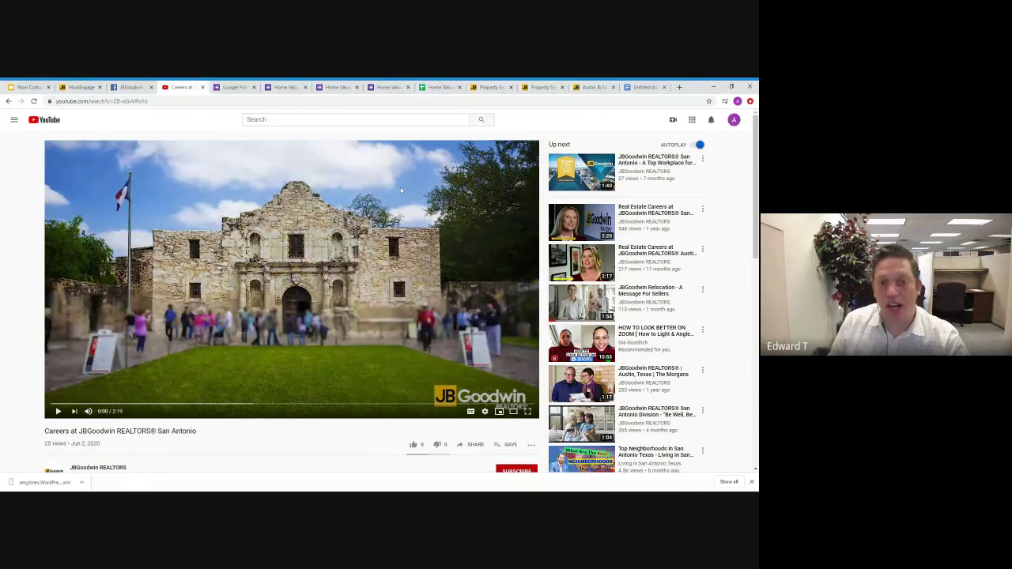
Return to the campaign builder and place an image element in the empty single-column row below the kitchen photo.
click(125, 86)
click(82, 87)
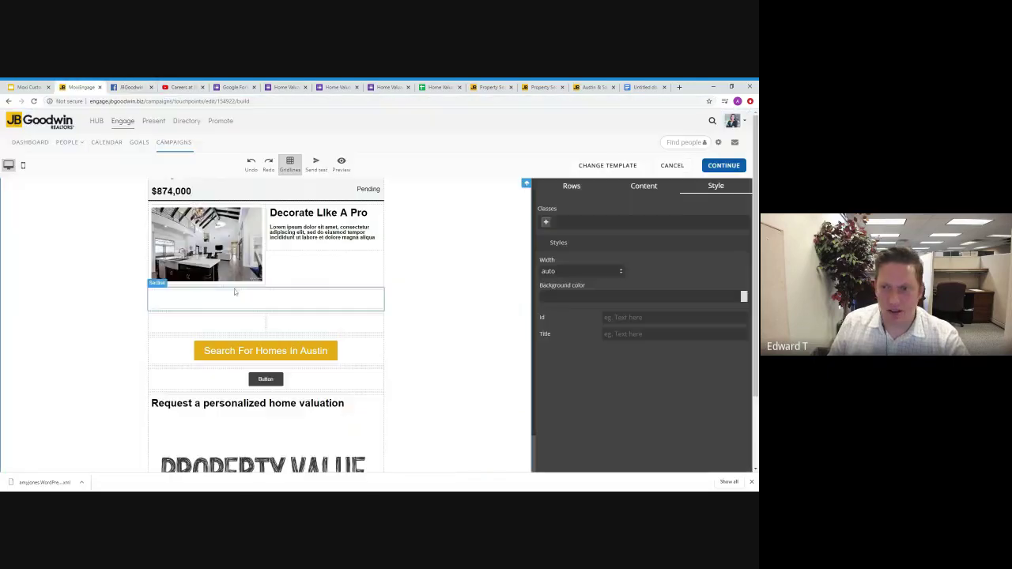
scroll(443, 343, up, 2)
scroll(406, 348, down, 1)
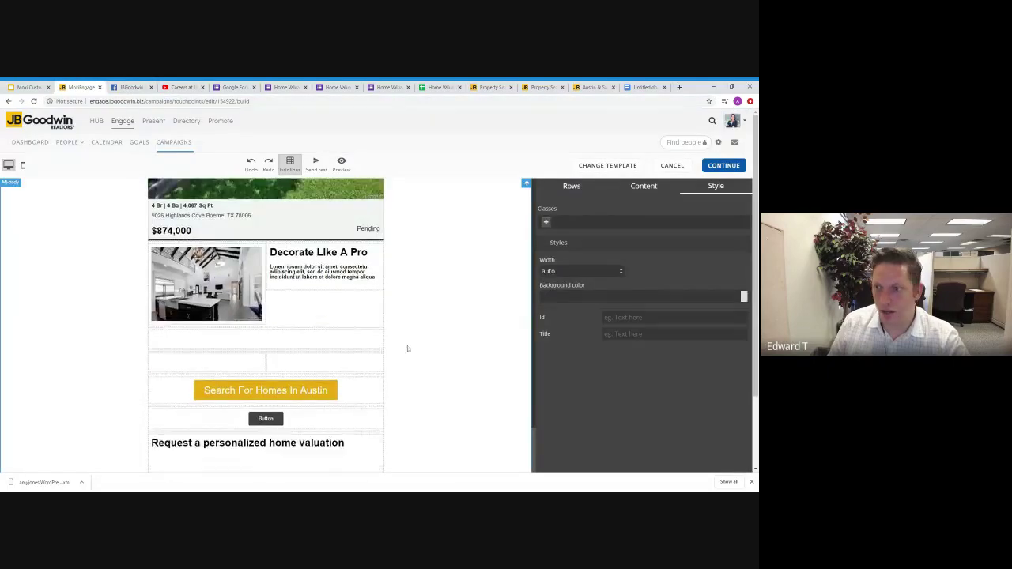
click(644, 187)
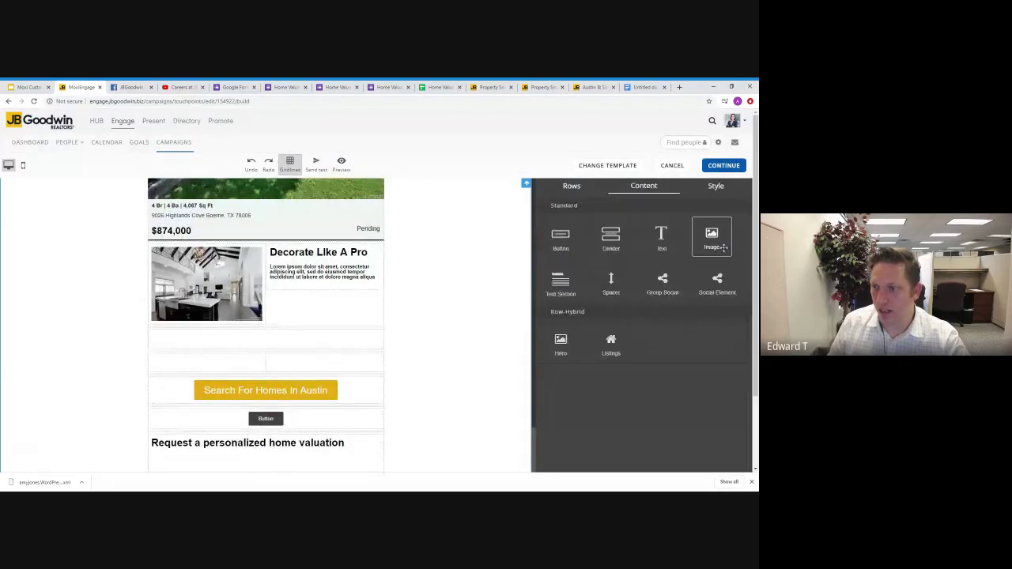
drag(718, 242, 266, 340)
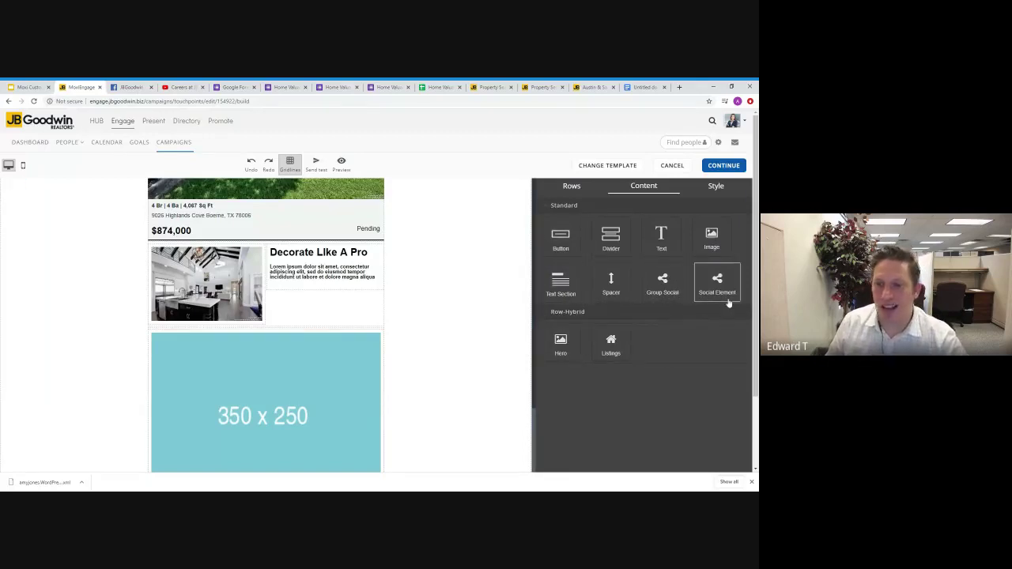
scroll(377, 360, down, 1)
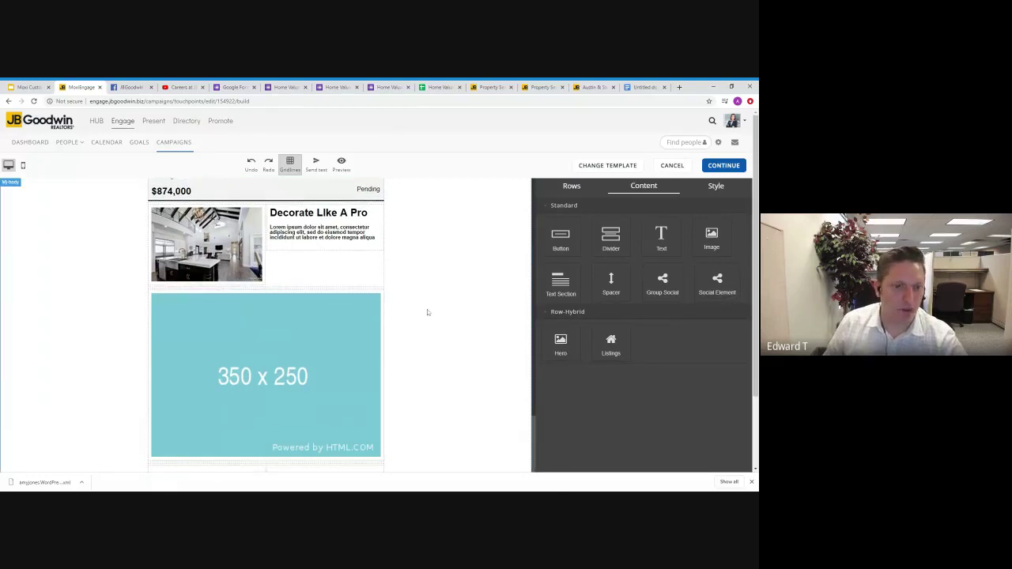
scroll(356, 305, down, 1)
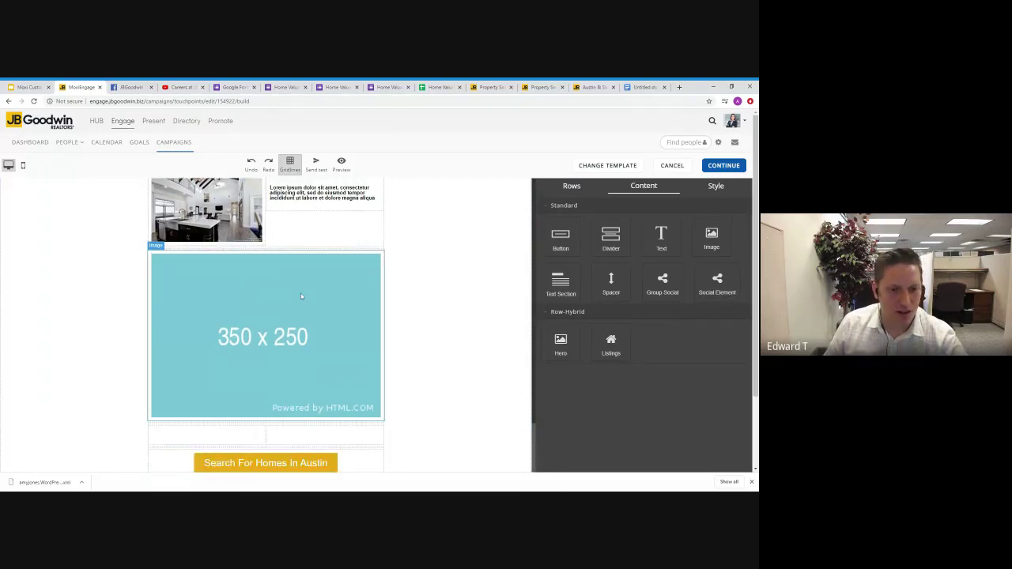
click(301, 296)
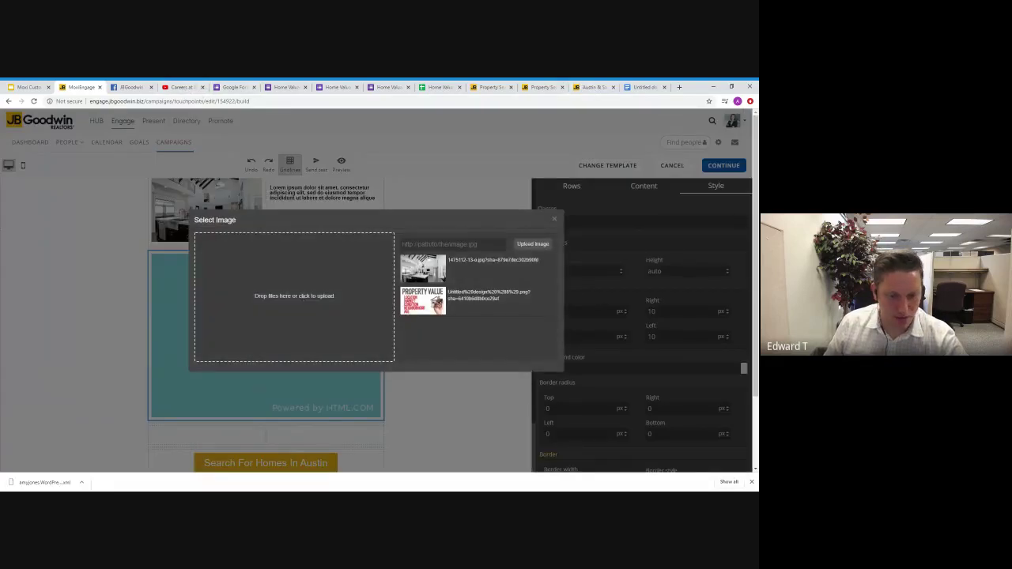
key(Escape)
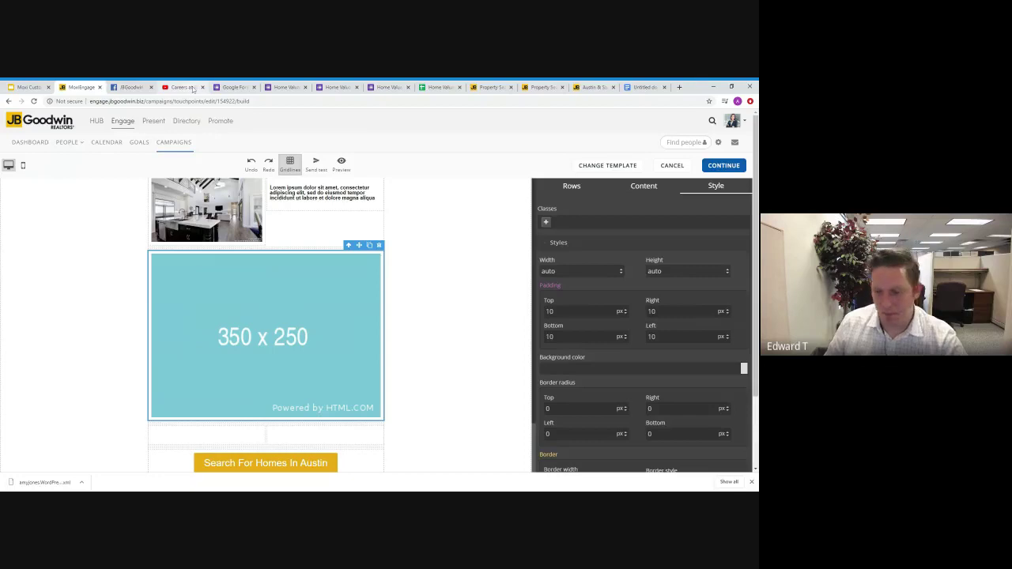
click(181, 87)
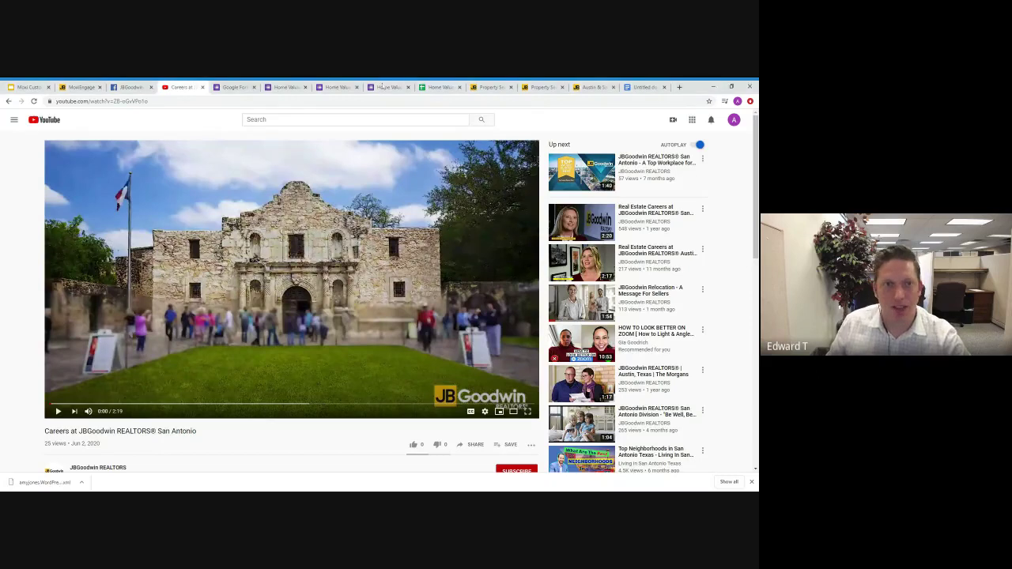
click(75, 89)
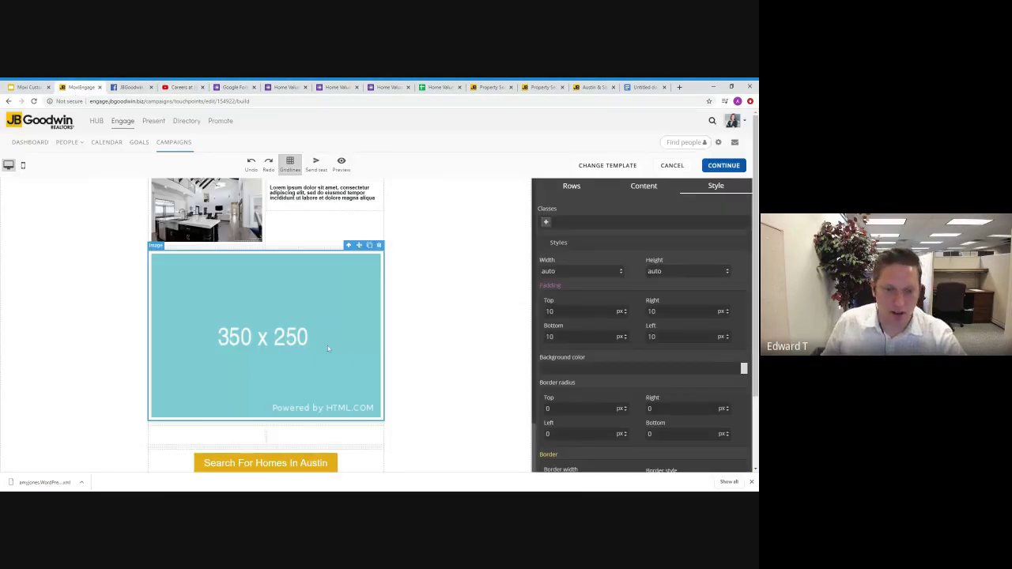
Upload the video still Video 3.jpg and use it as the picture in the new 350 x 250 image placeholder.
click(294, 303)
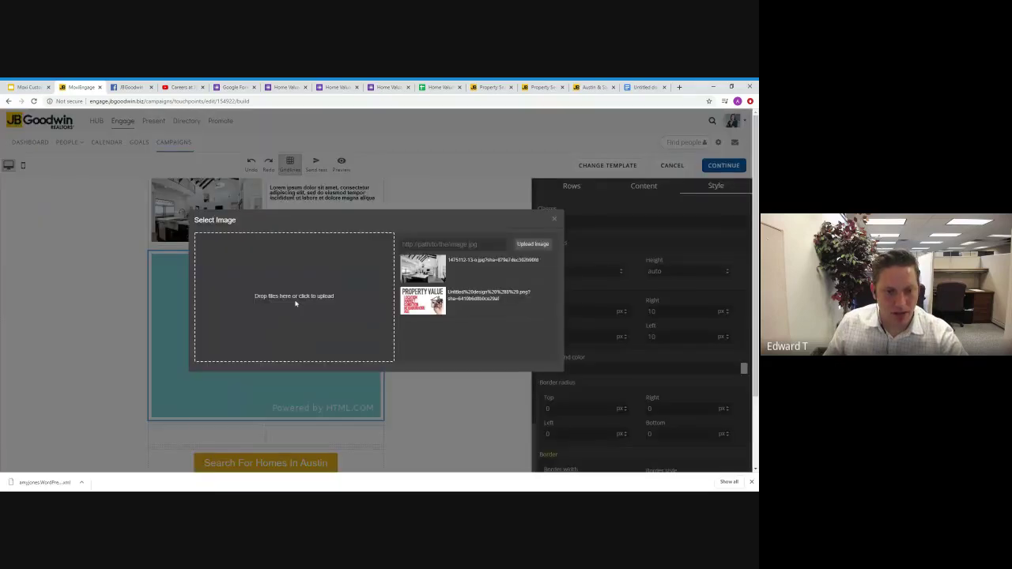
click(292, 297)
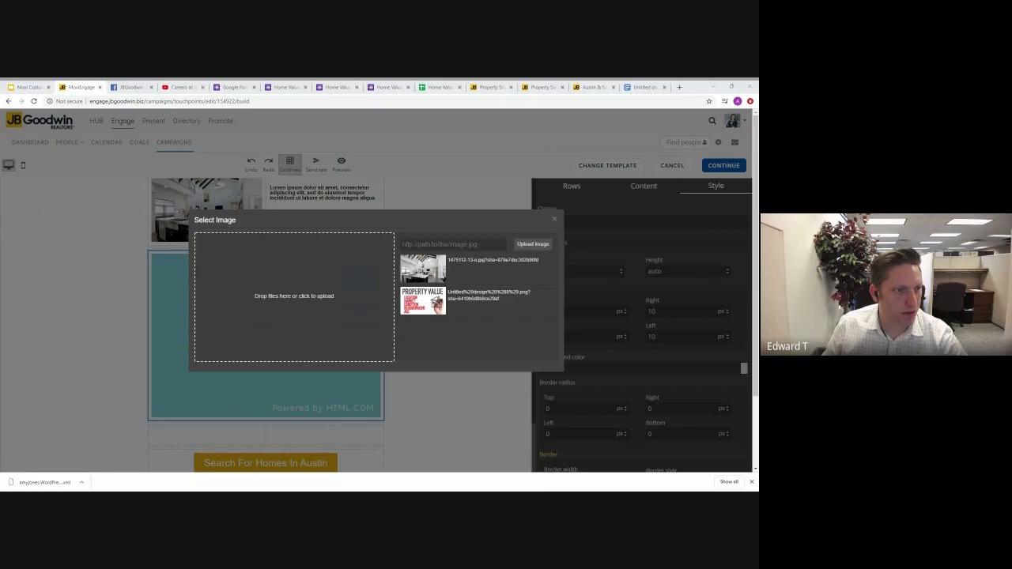
key(Return)
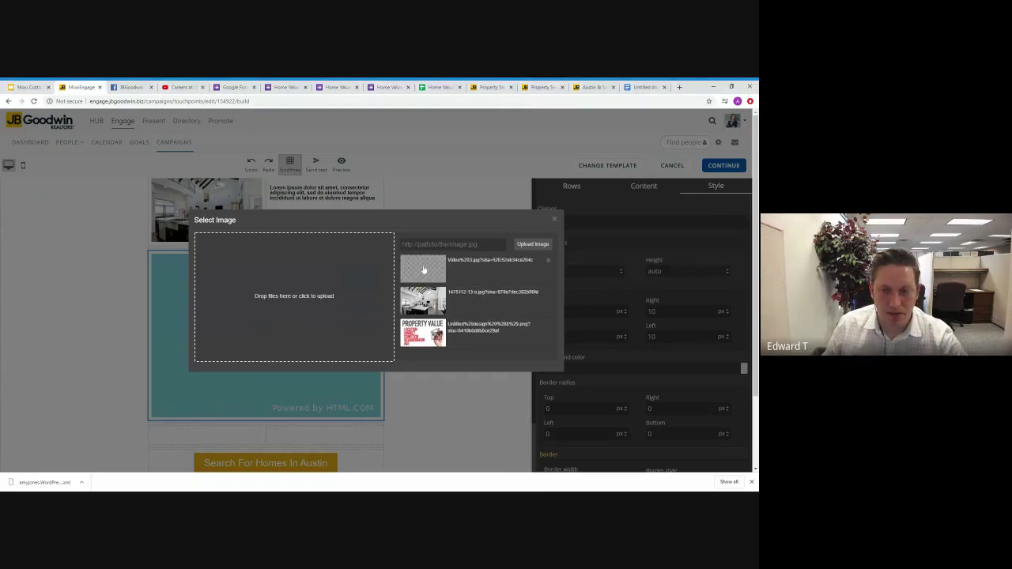
click(425, 270)
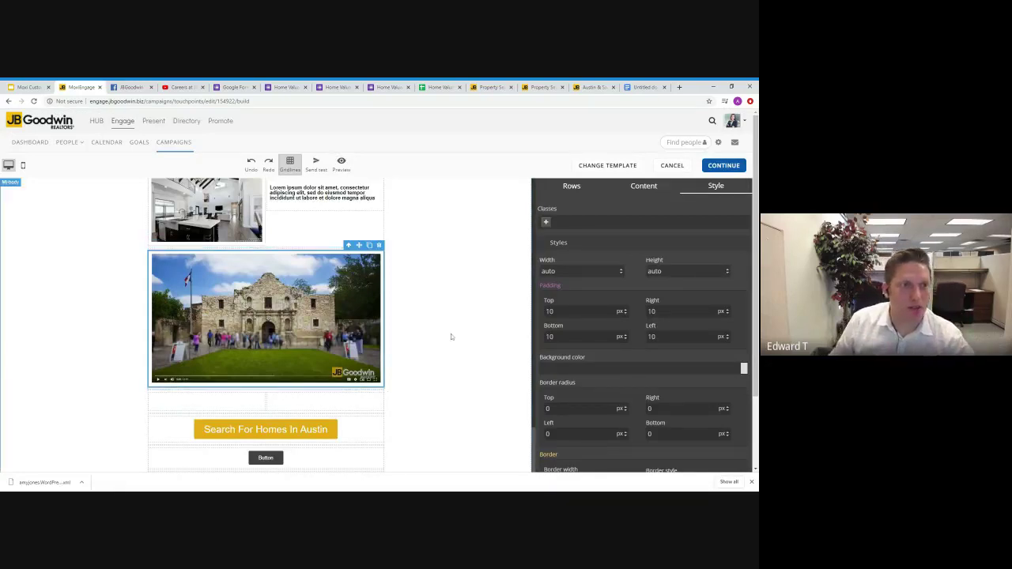
Switch to YouTube and copy the video URL of "Careers at JBGoodwin REALTORS® San Antonio".
click(180, 86)
right_click(234, 192)
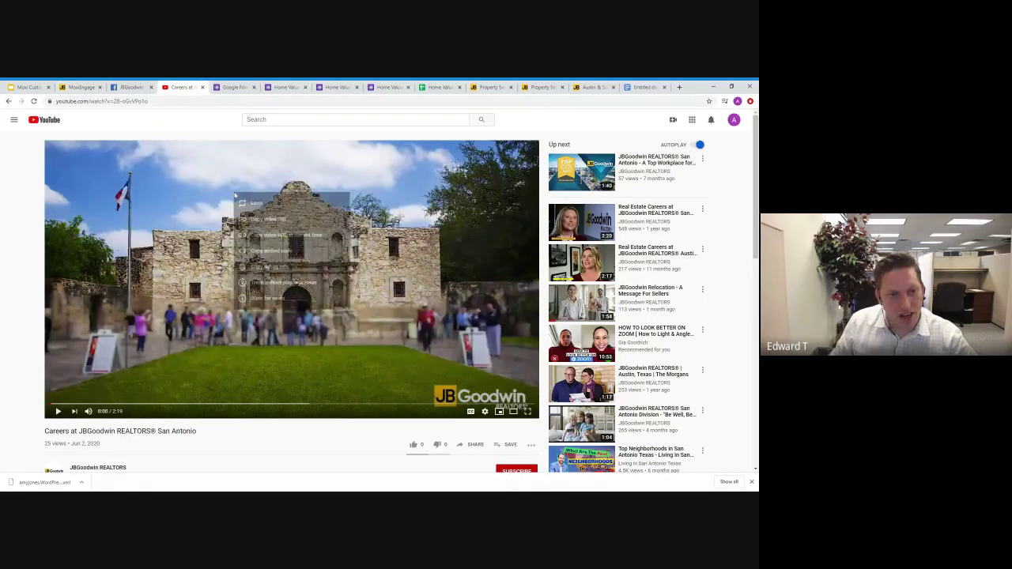
click(261, 225)
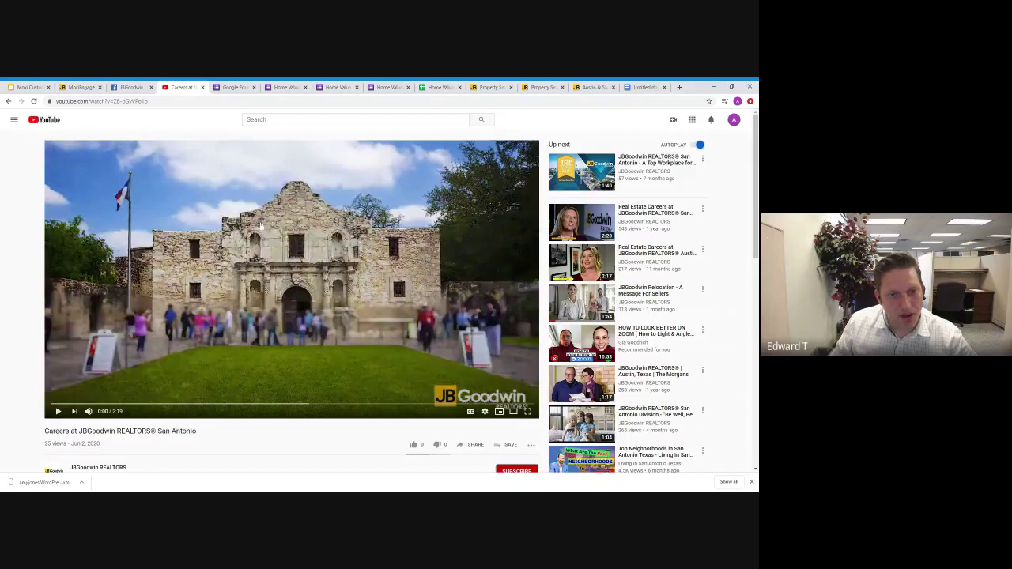
click(79, 87)
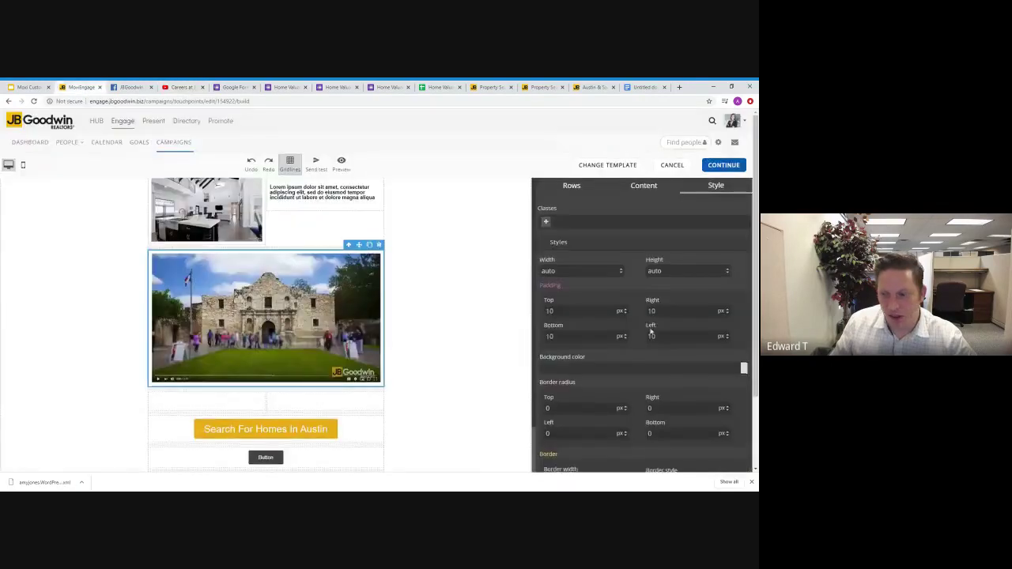
scroll(411, 295, down, 2)
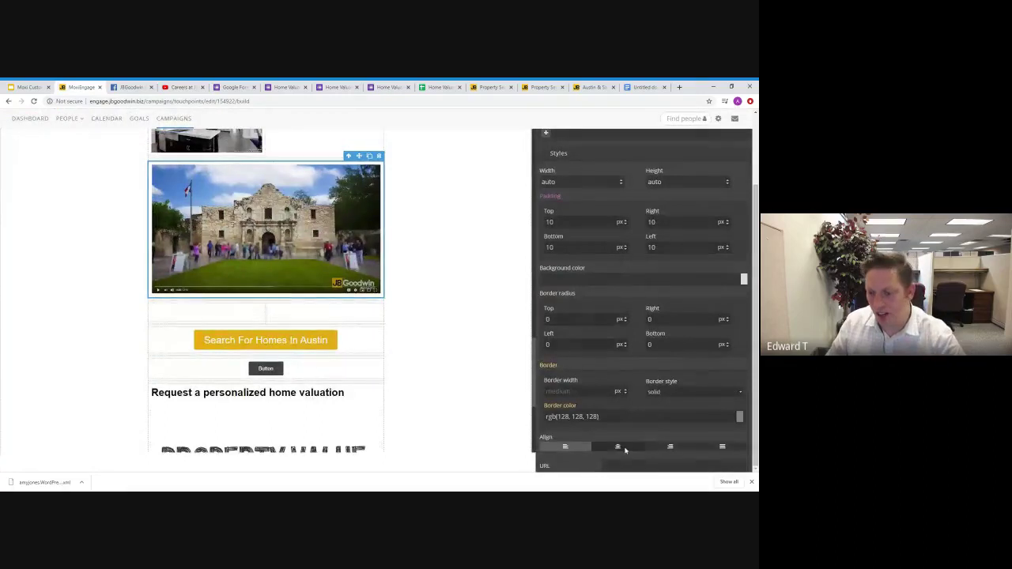
click(581, 447)
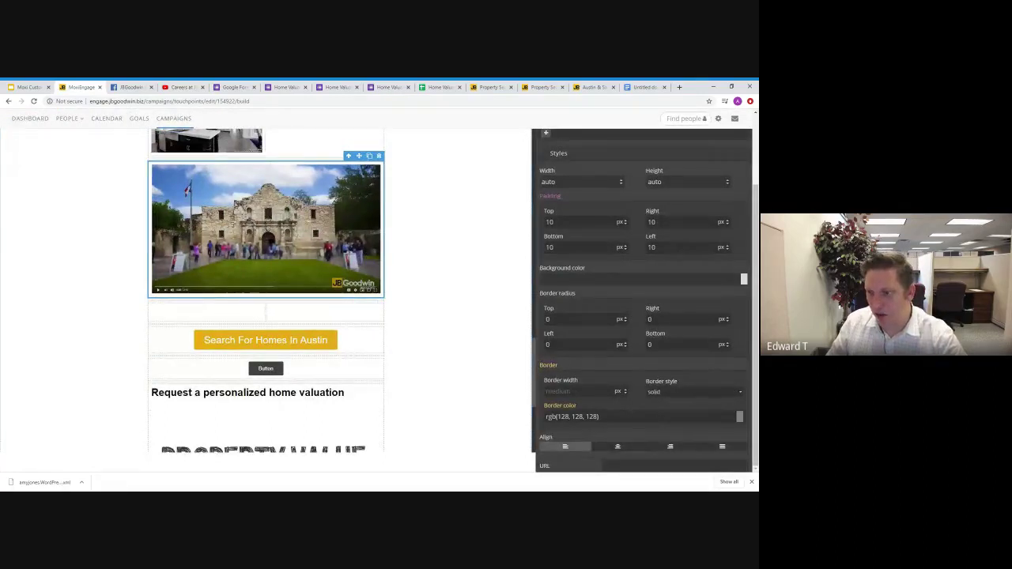
scroll(656, 300, up, 2)
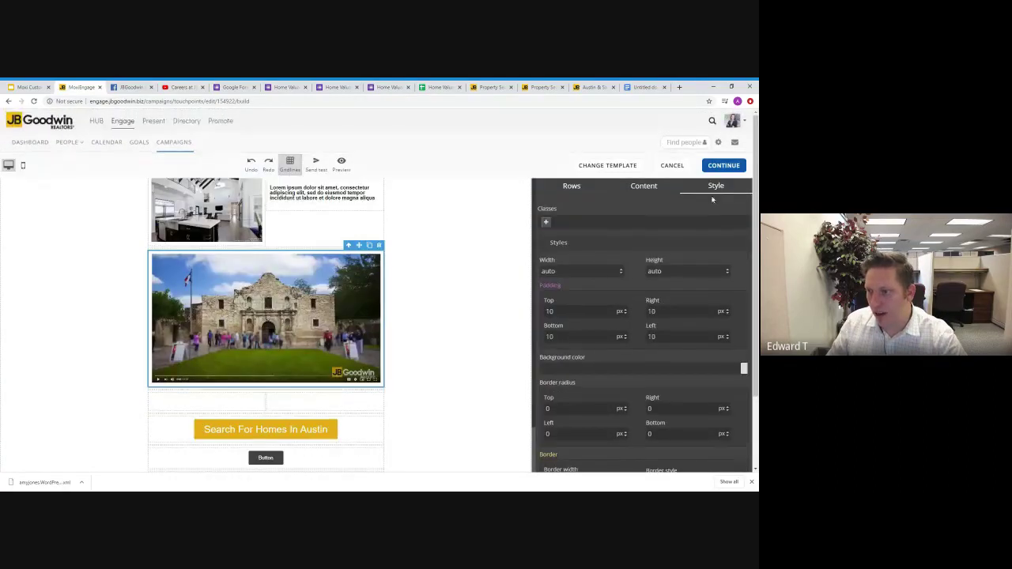
scroll(714, 198, down, 2)
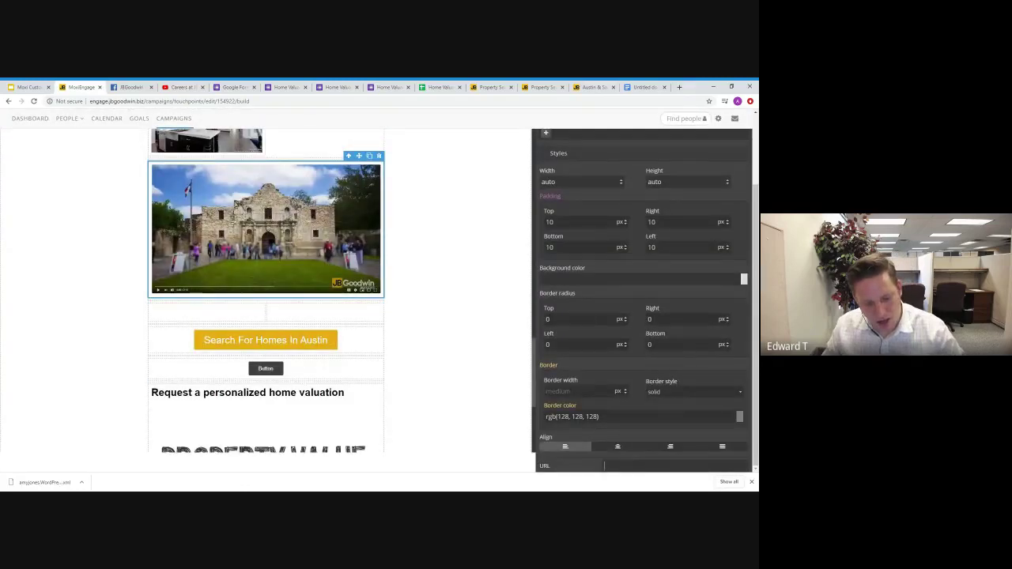
key(ctrl+v)
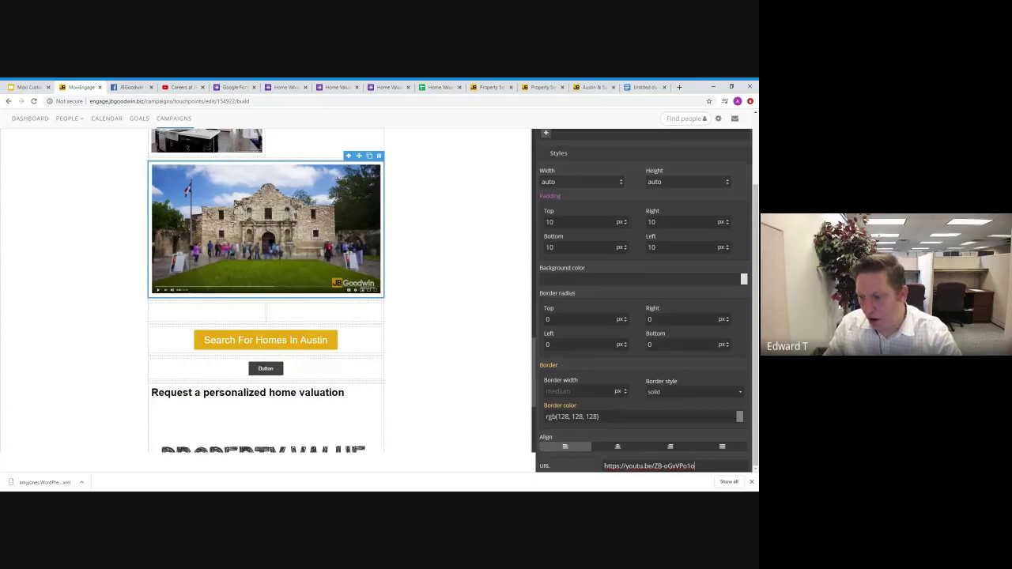
click(460, 309)
scroll(461, 306, up, 5)
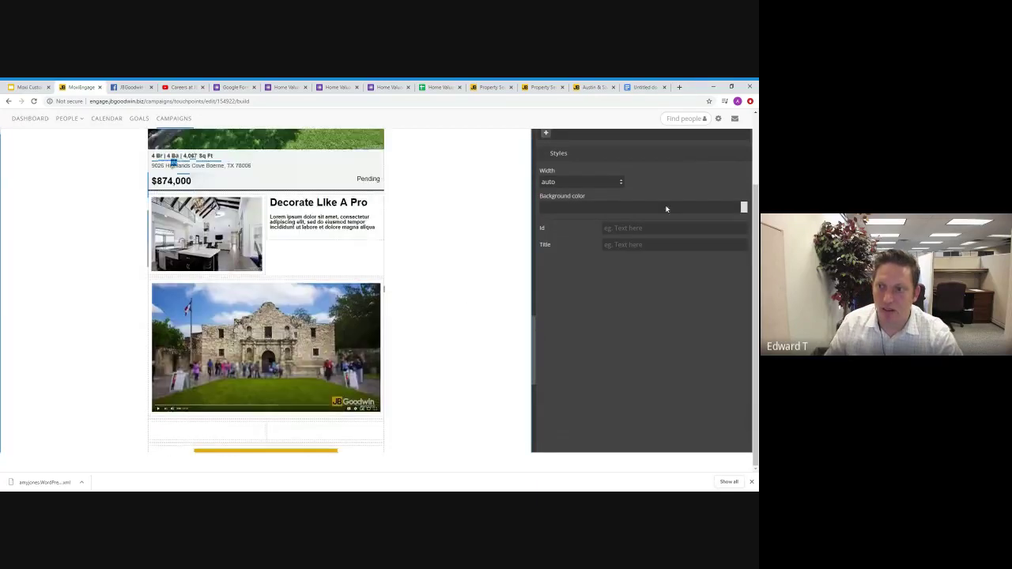
scroll(485, 276, down, 5)
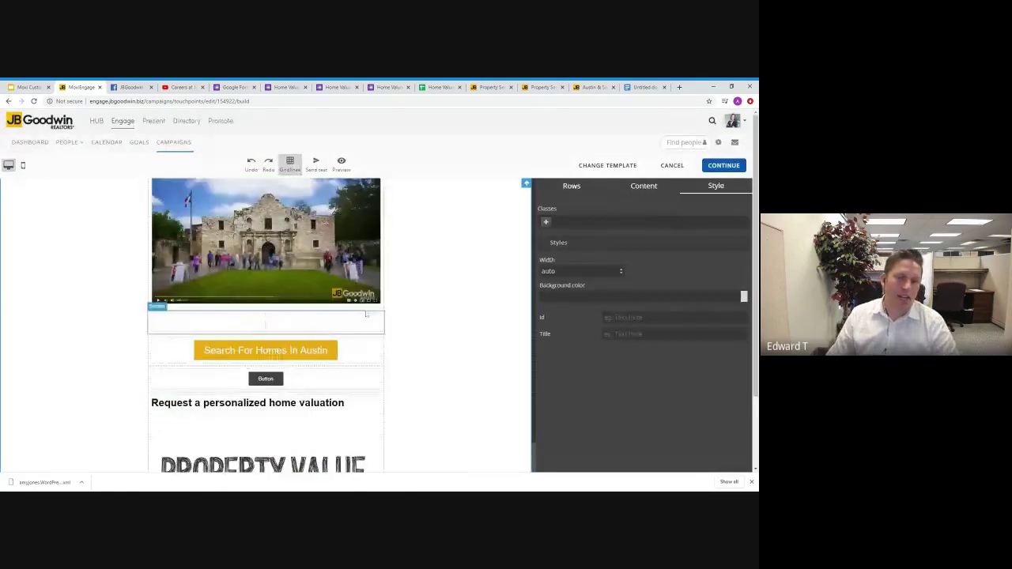
scroll(443, 296, up, 2)
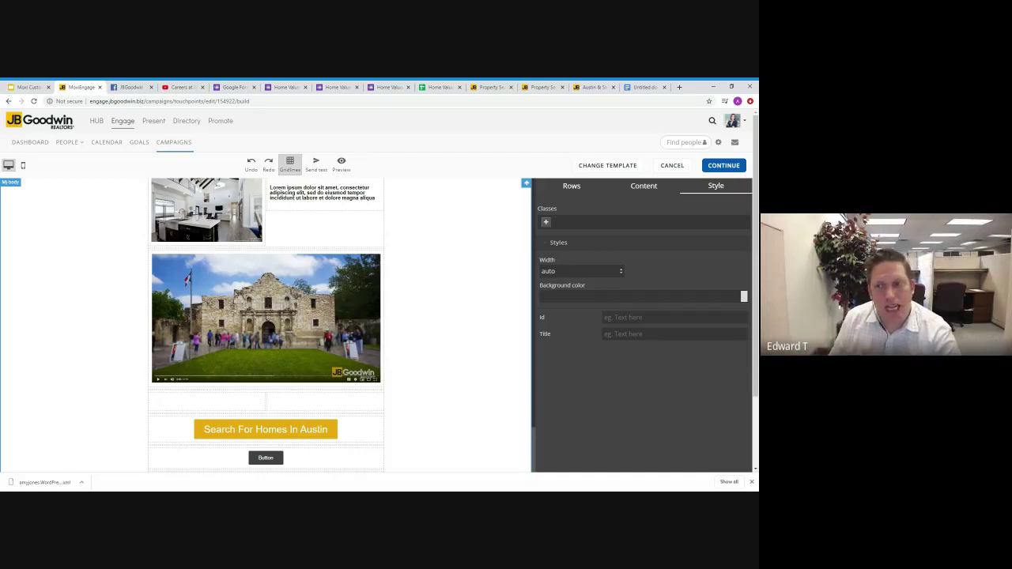
click(653, 189)
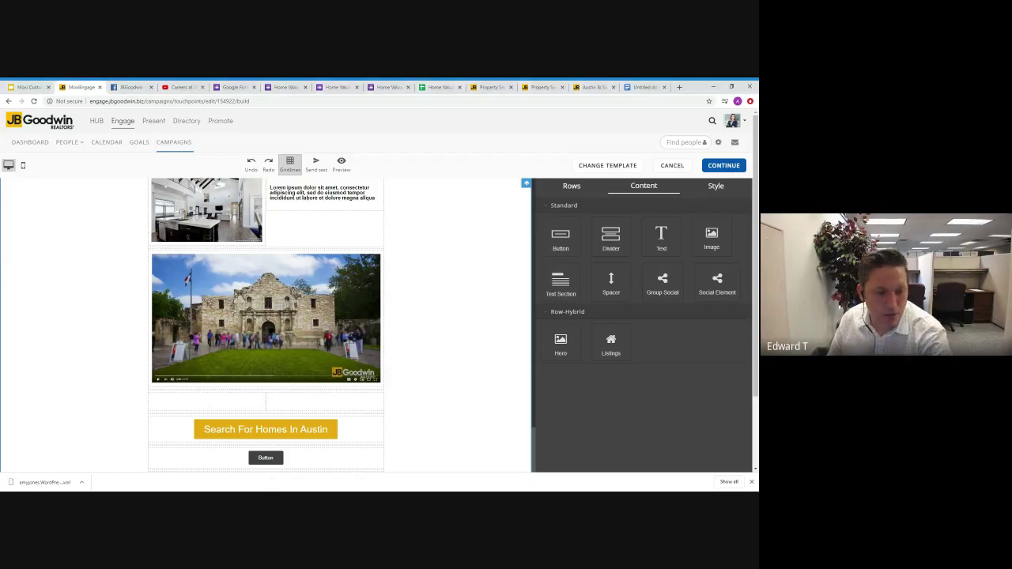
Switch to Google Forms by launching it from the Google apps list in a new browser tab.
click(234, 87)
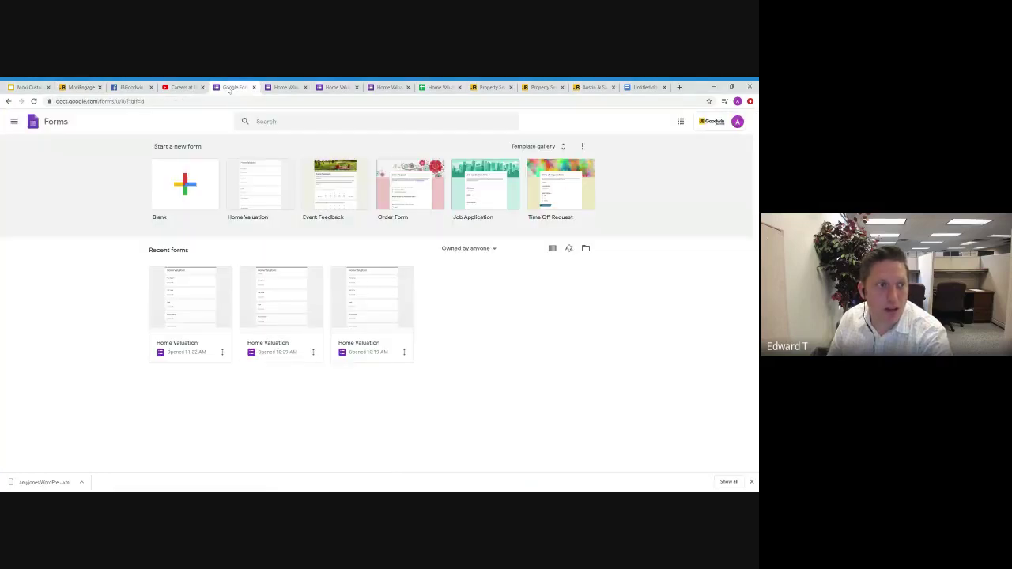
click(679, 87)
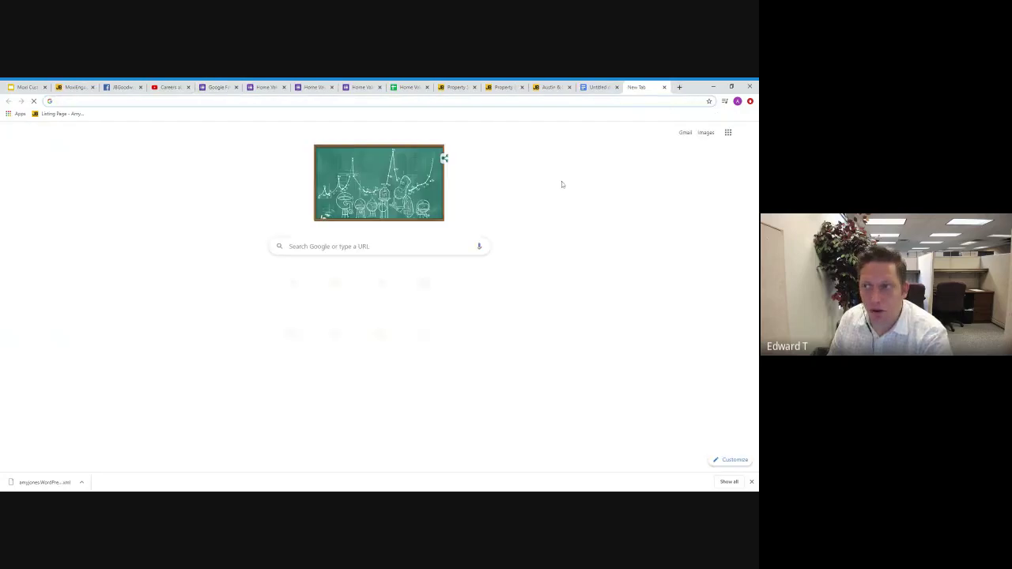
click(728, 132)
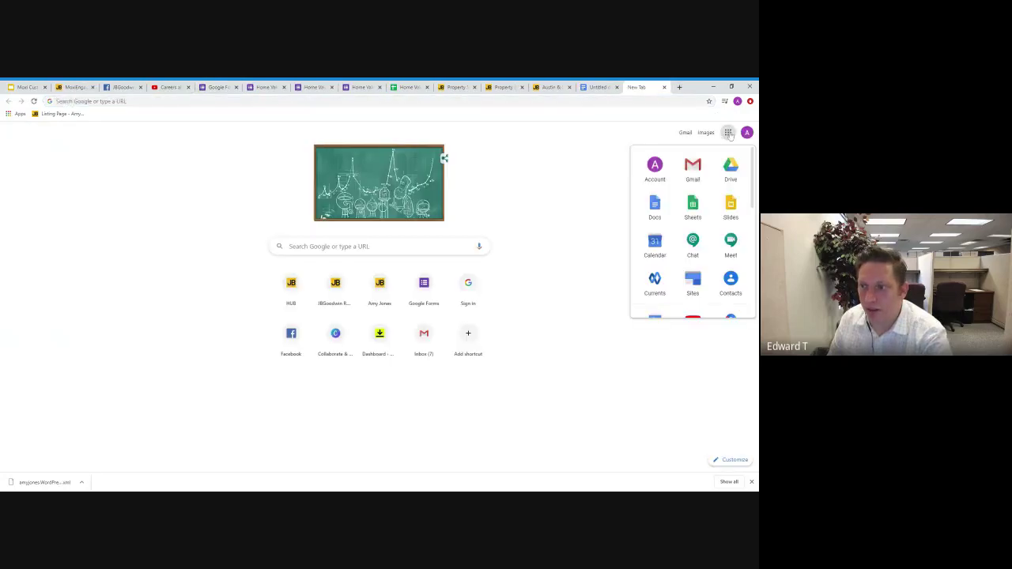
scroll(661, 253, down, 2)
scroll(661, 257, down, 1)
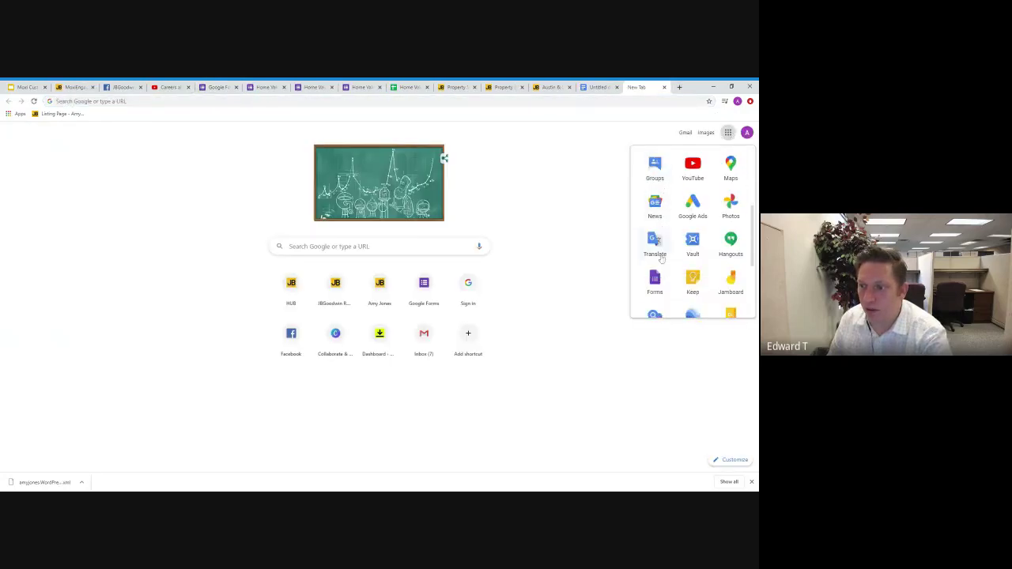
click(657, 280)
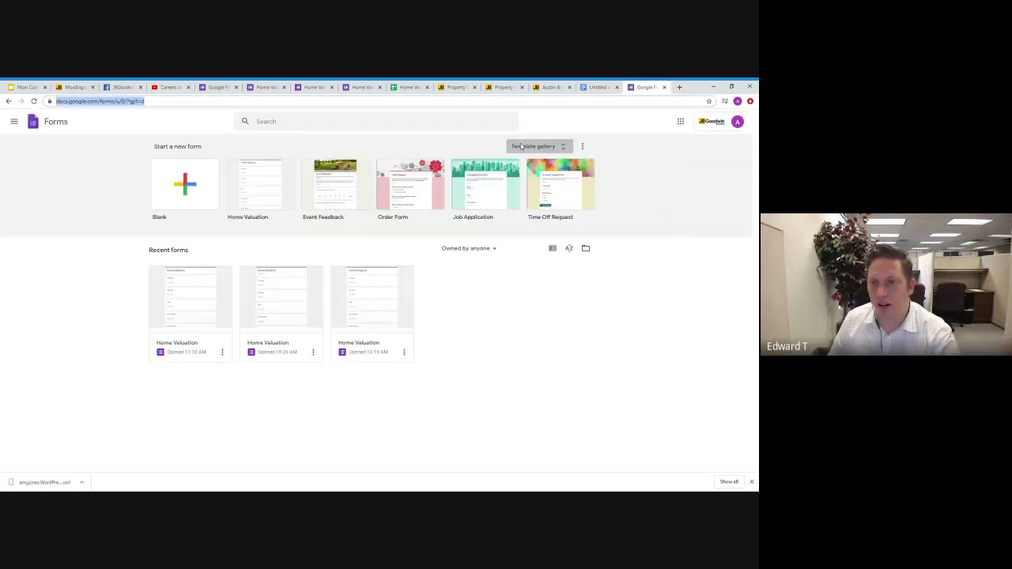
Create a new form from the Home Valuation template in the JB Goodwin Realtors template gallery.
click(560, 148)
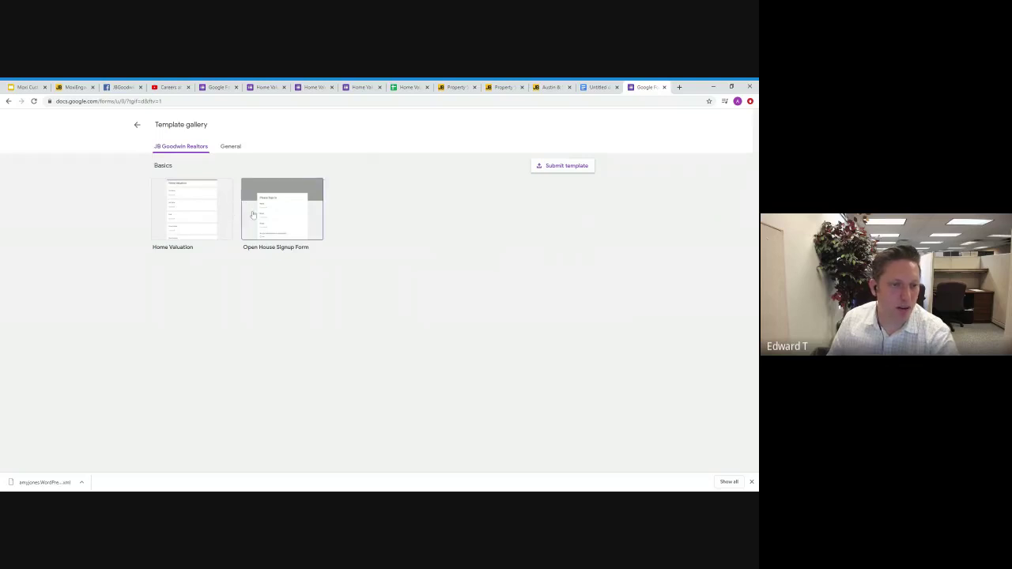
click(204, 222)
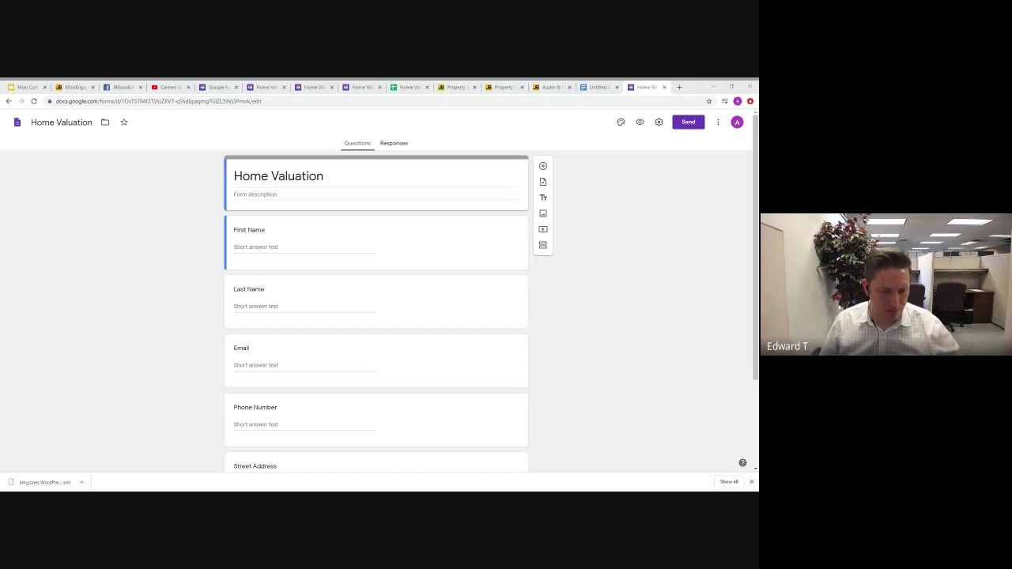
click(327, 213)
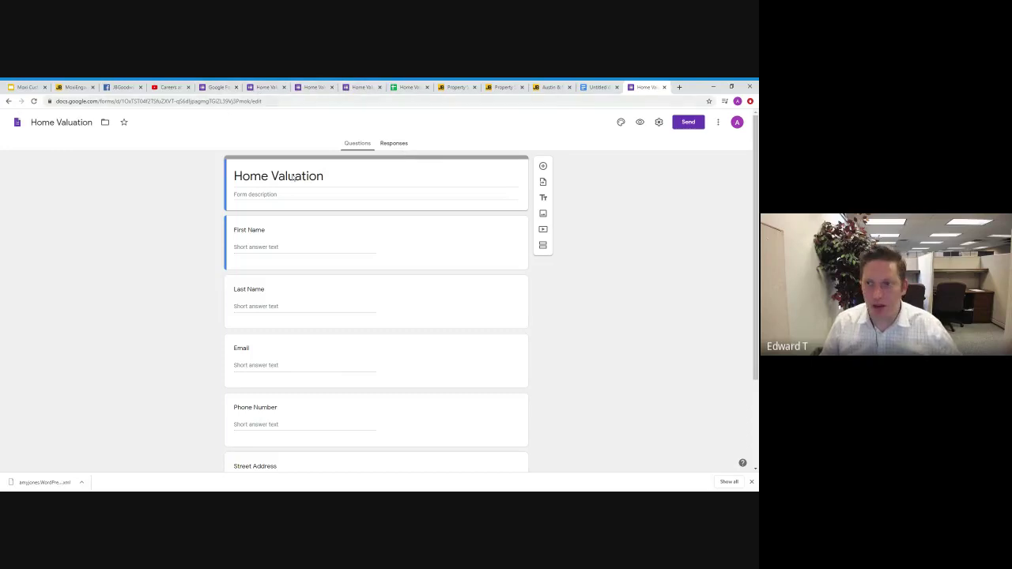
Check where the Home Valuation form collects its responses, comparing that view with its questions.
click(394, 145)
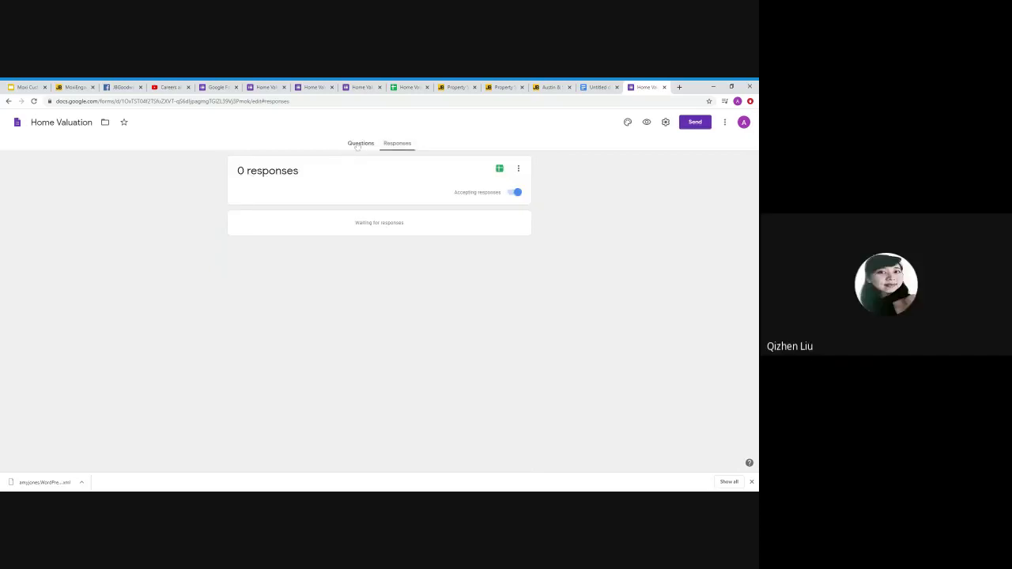
click(359, 146)
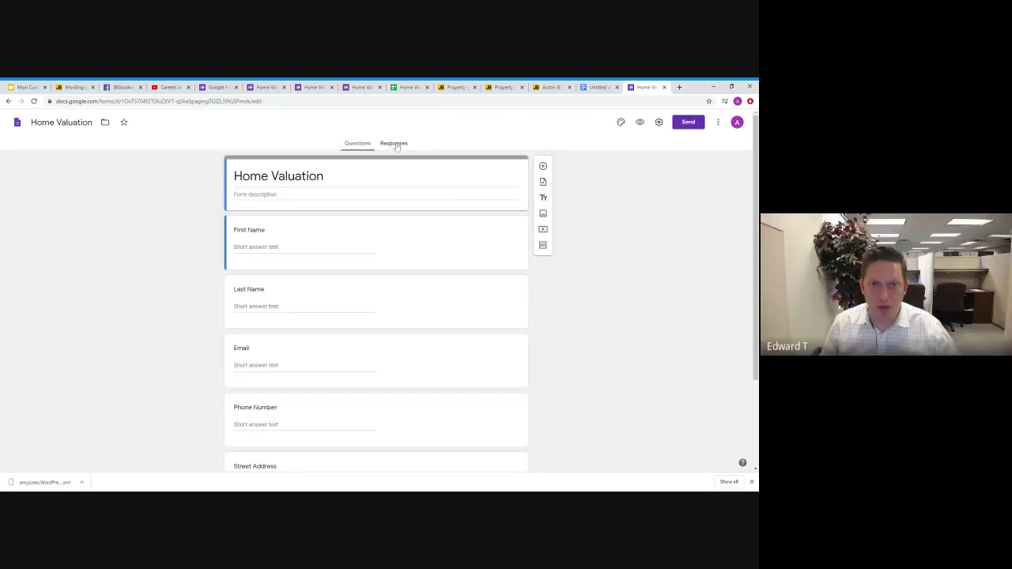
click(395, 146)
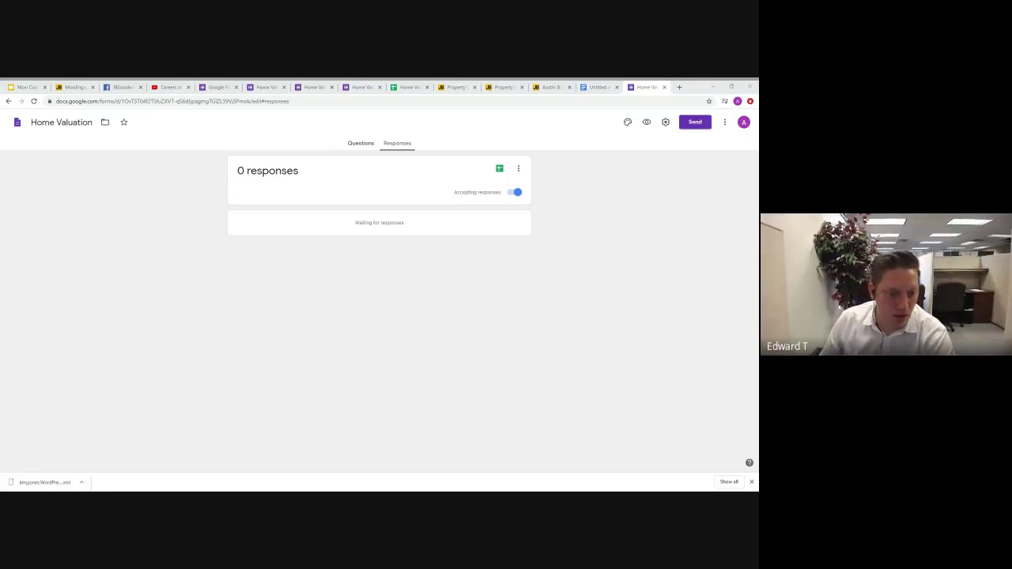
Return to the campaign builder and review the newsletter layout between the market stats section and the property value image.
key(alt+Tab)
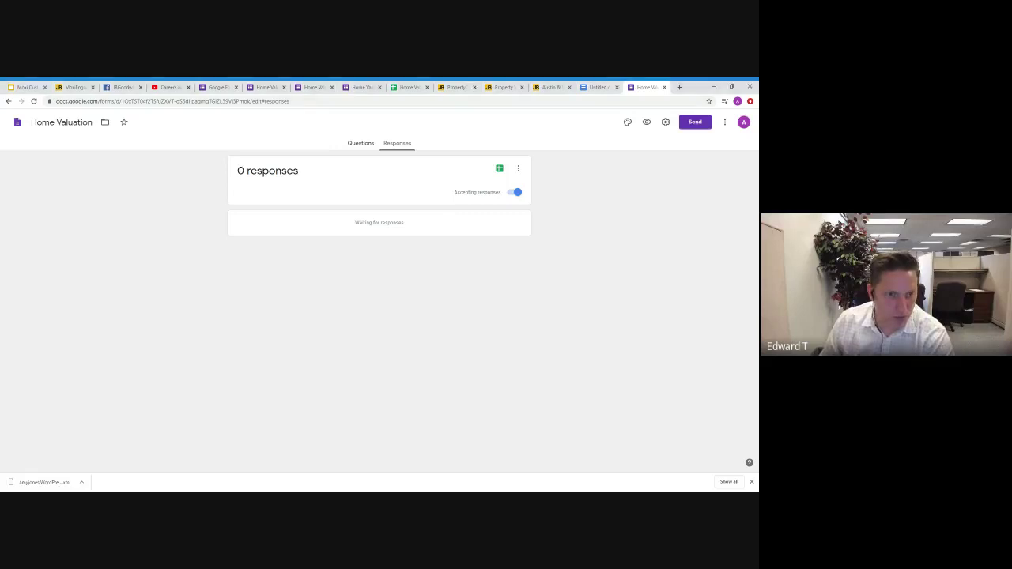
click(75, 87)
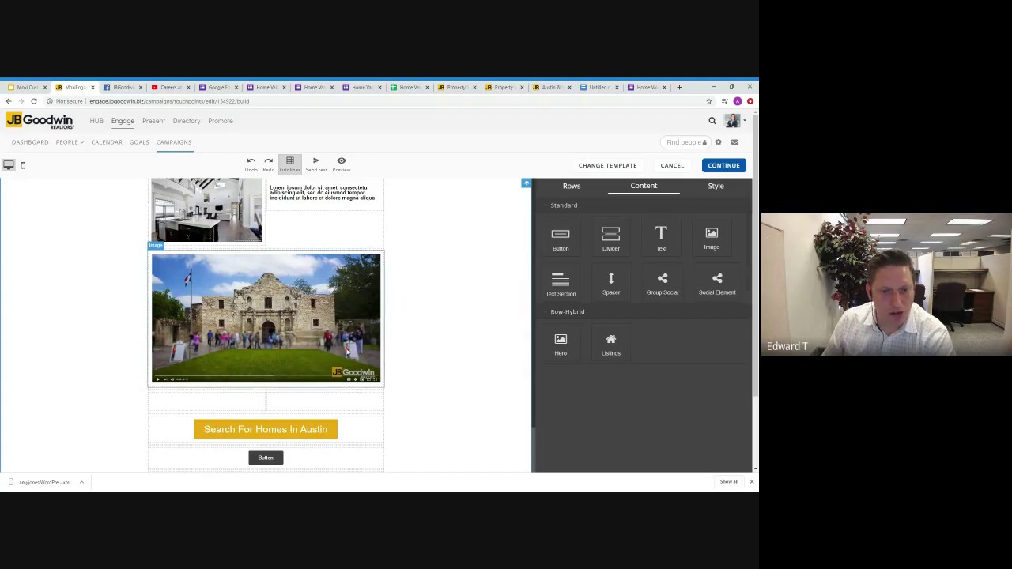
scroll(427, 348, up, 1)
scroll(406, 326, down, 2)
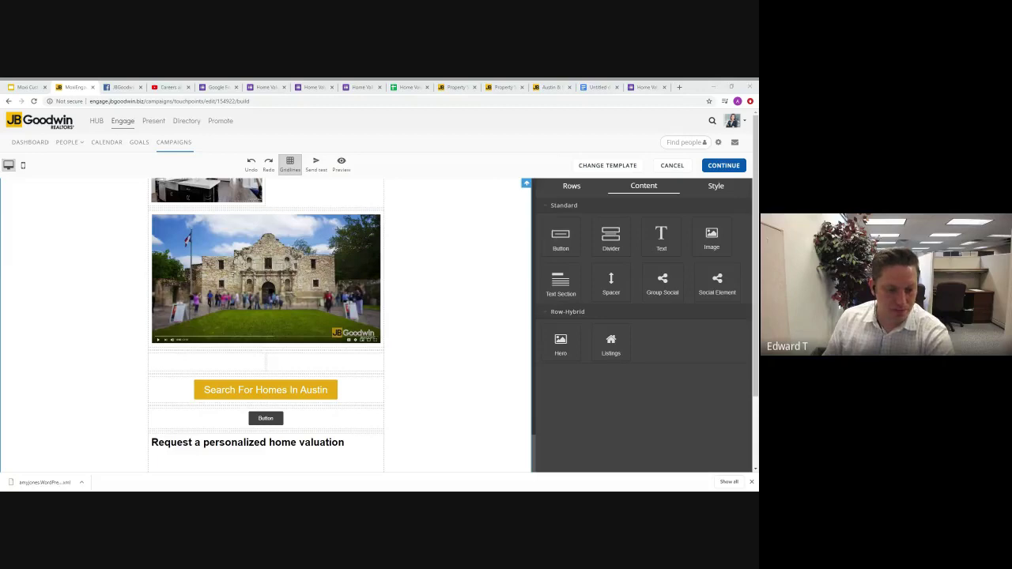
click(418, 343)
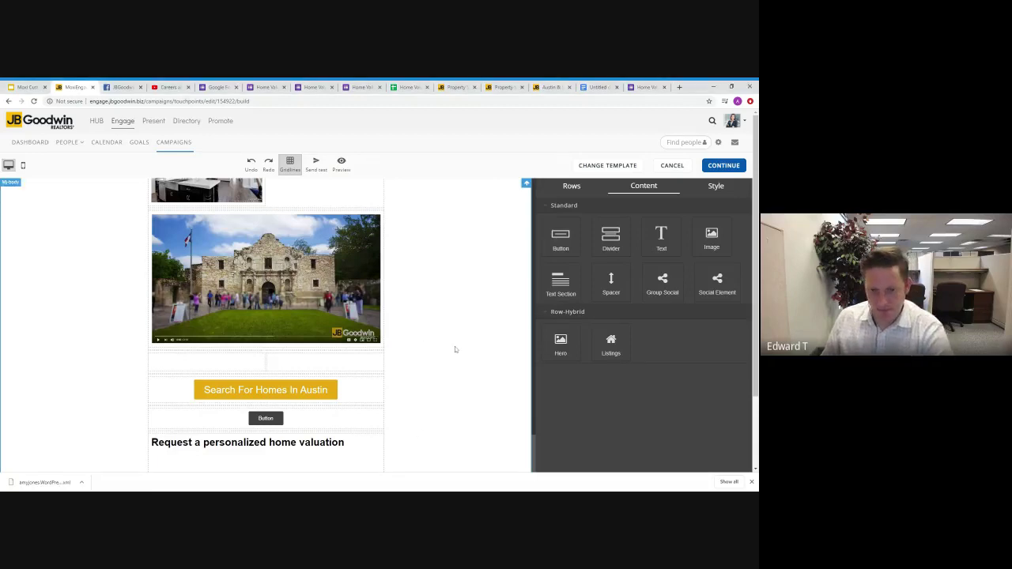
scroll(455, 348, down, 2)
scroll(454, 349, down, 1)
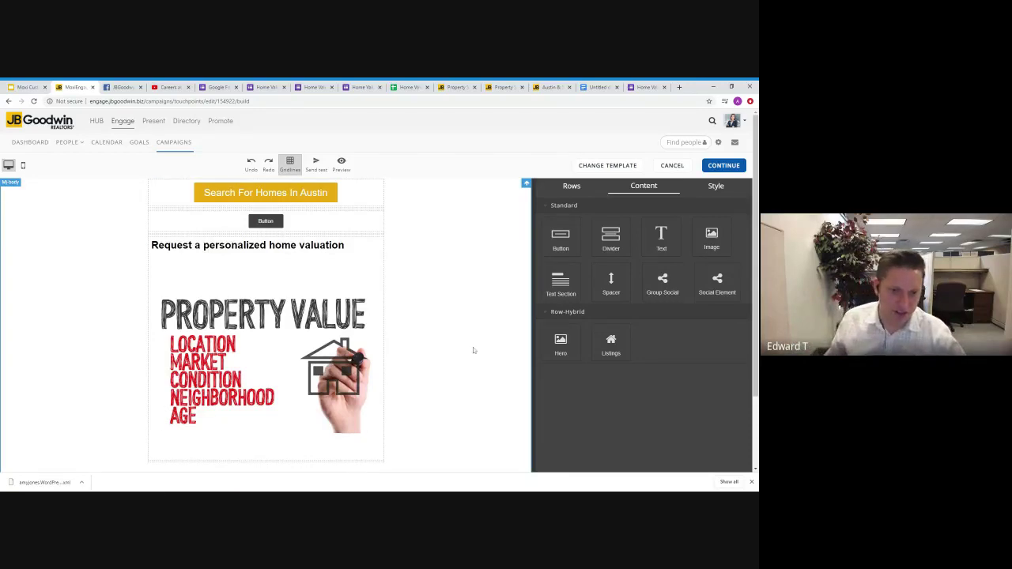
scroll(473, 350, up, 3)
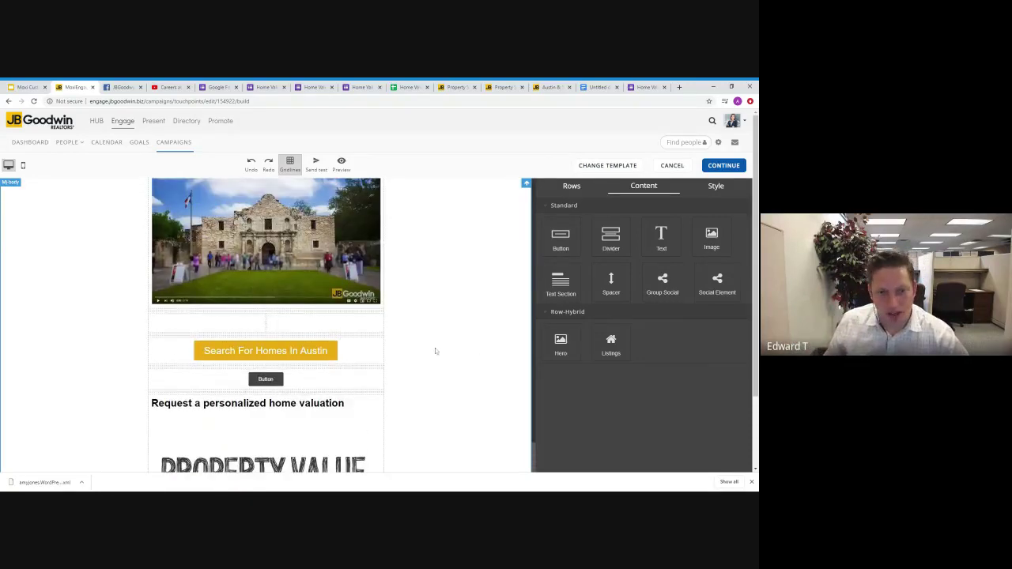
scroll(435, 350, up, 7)
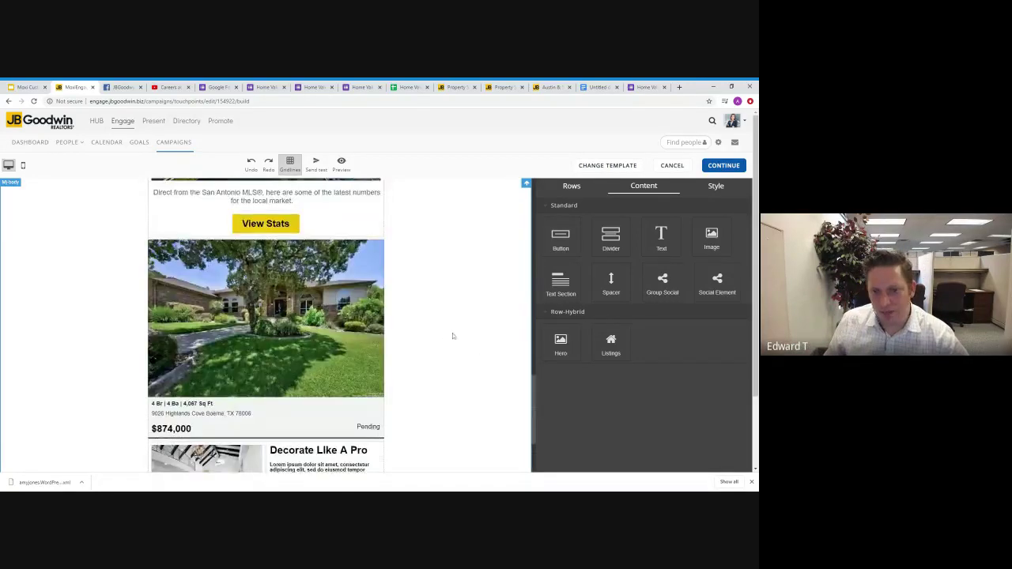
scroll(453, 336, down, 10)
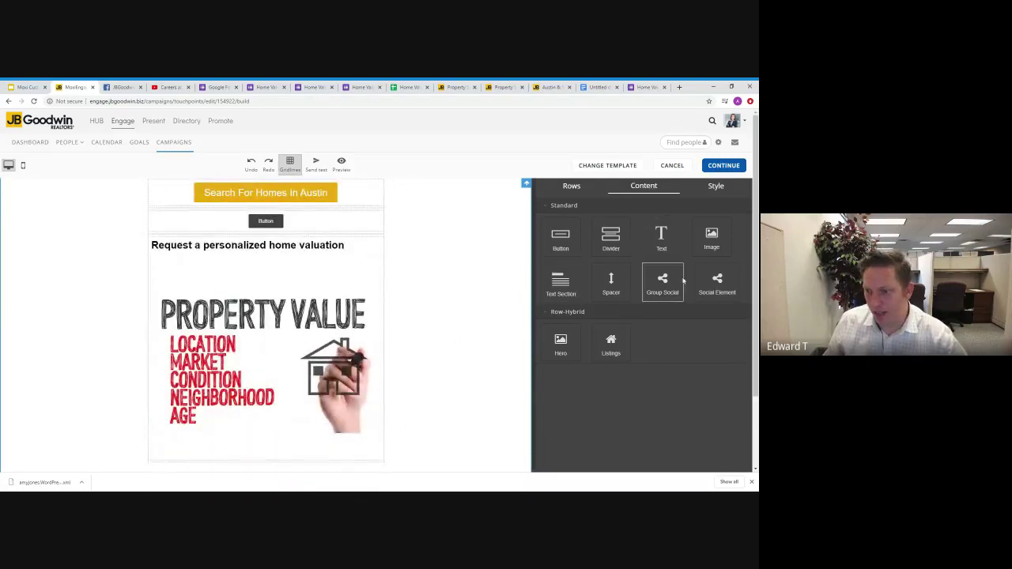
Add a listings element below the Search For Homes In Austin button, using the listing with MLS number 1470842.
drag(606, 341, 252, 202)
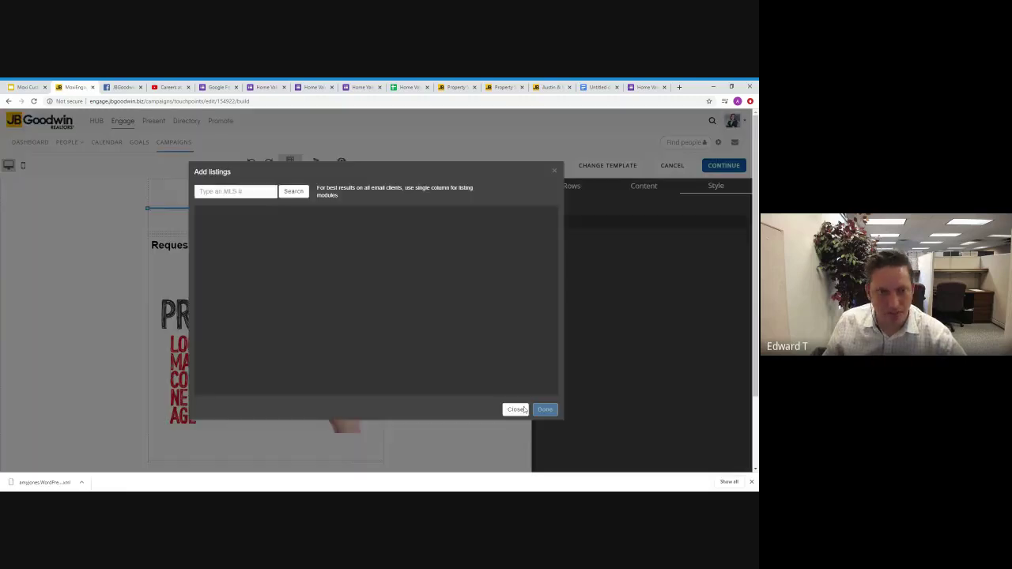
text(1470842)
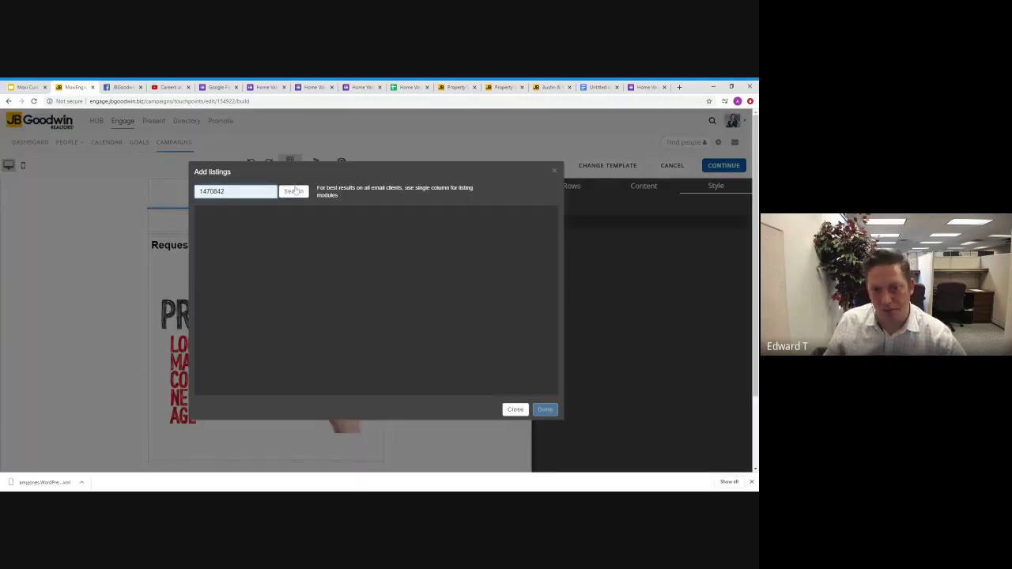
click(293, 192)
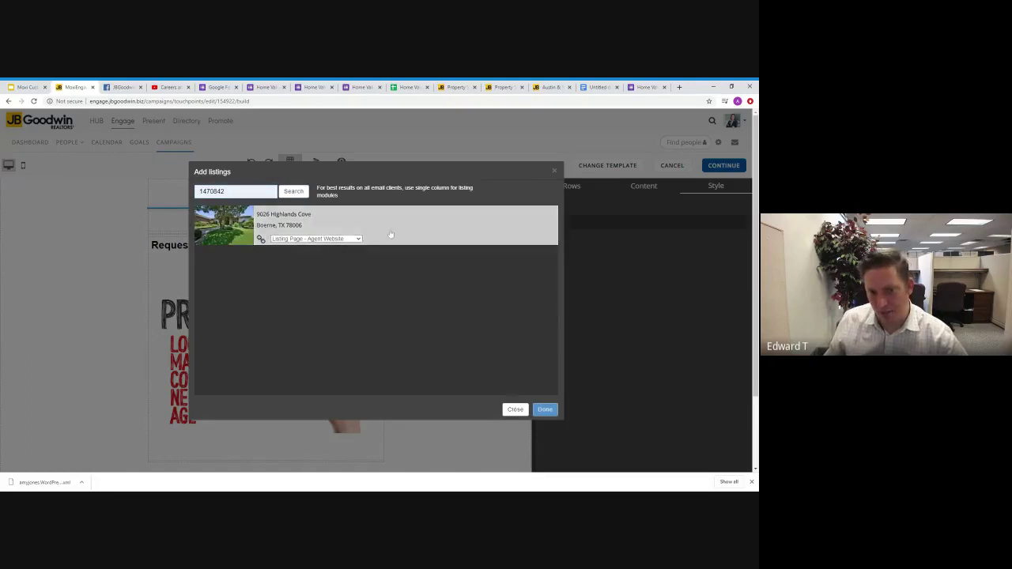
click(545, 411)
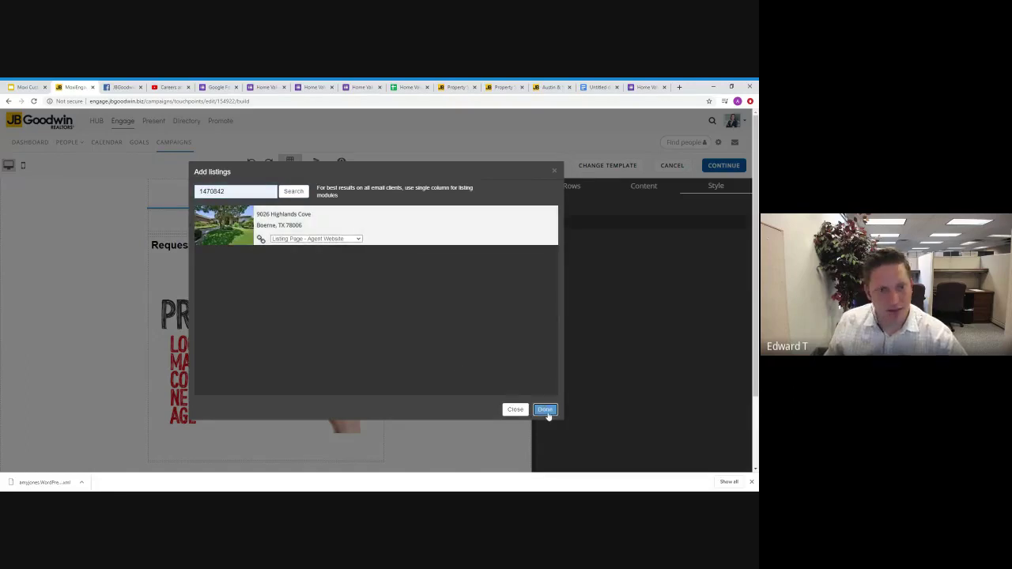
Send a test email of the newsletter to the agent's own e-mail address.
scroll(479, 273, up, 2)
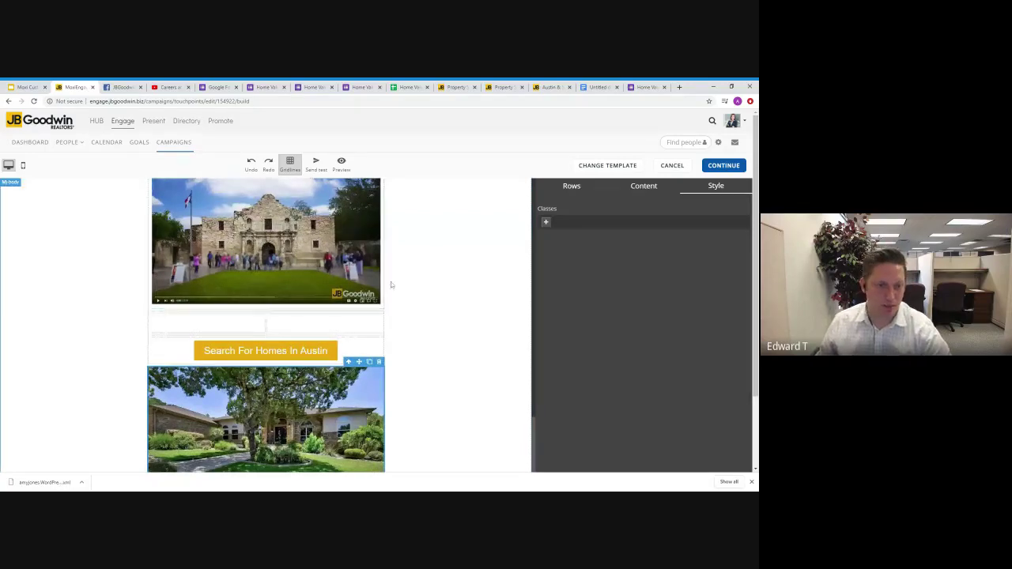
scroll(411, 283, down, 3)
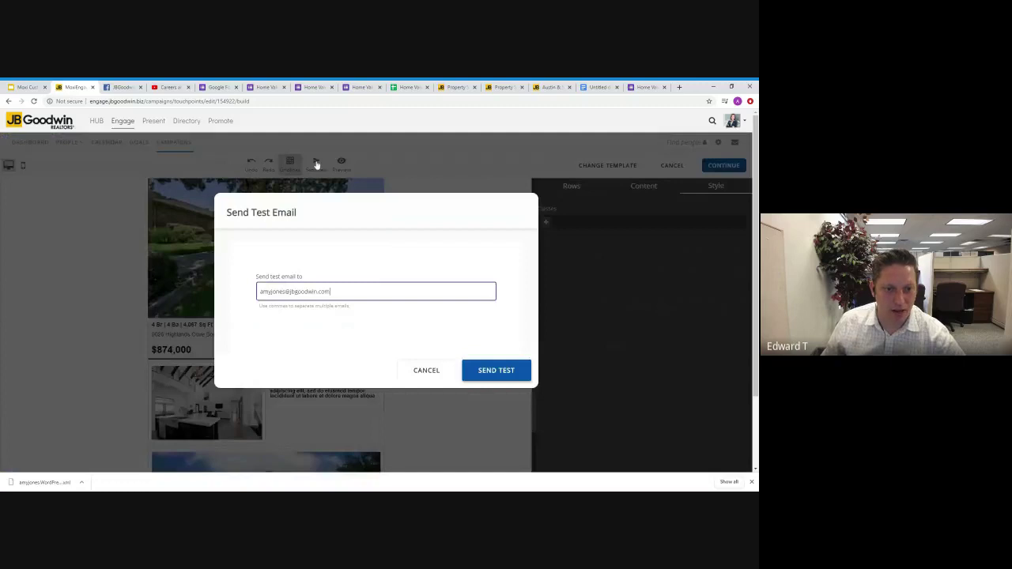
click(486, 378)
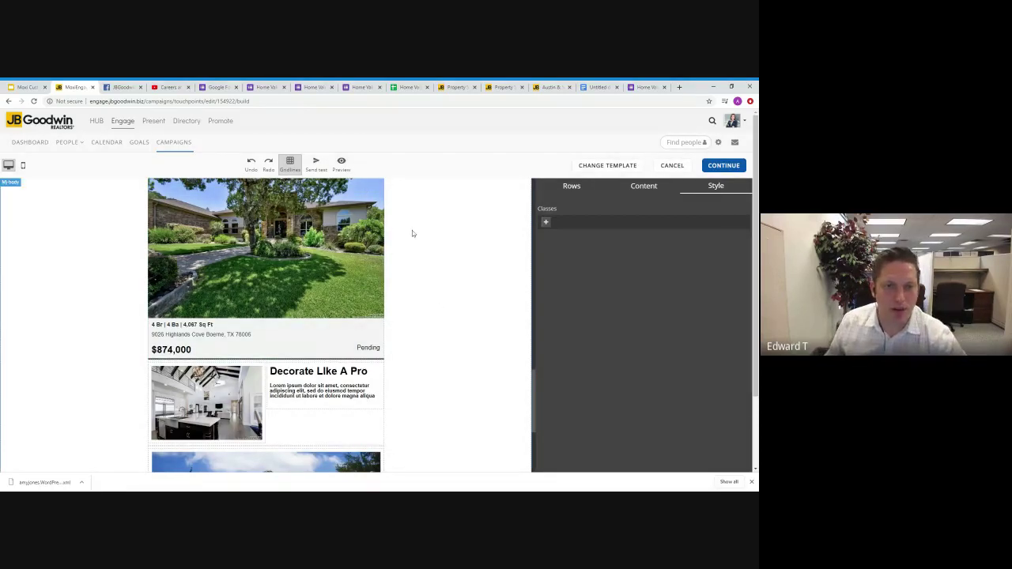
Preview the newsletter and examine it from the header through the listings, kitchen article and video still to the home valuation section.
click(342, 164)
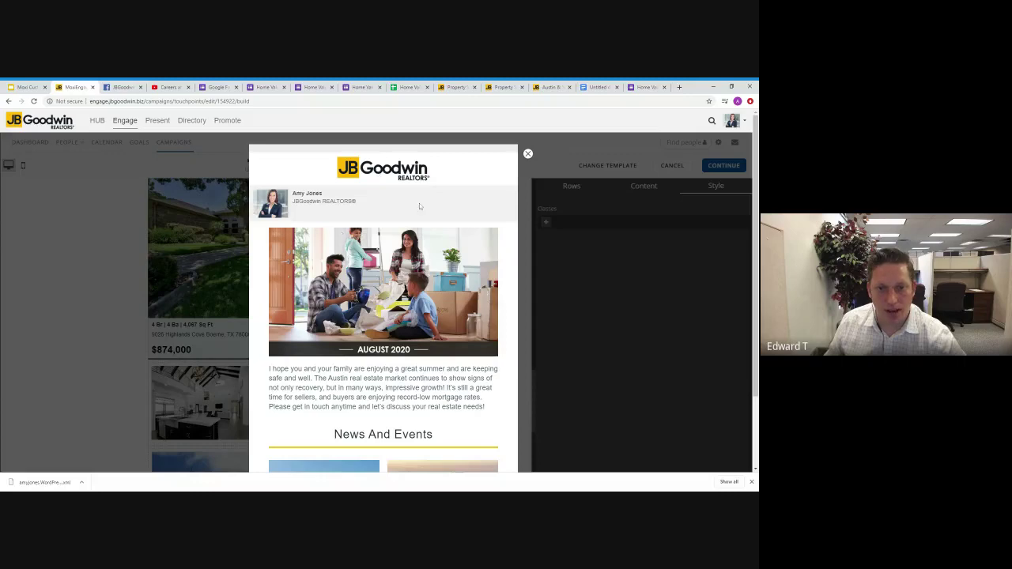
scroll(432, 237, down, 2)
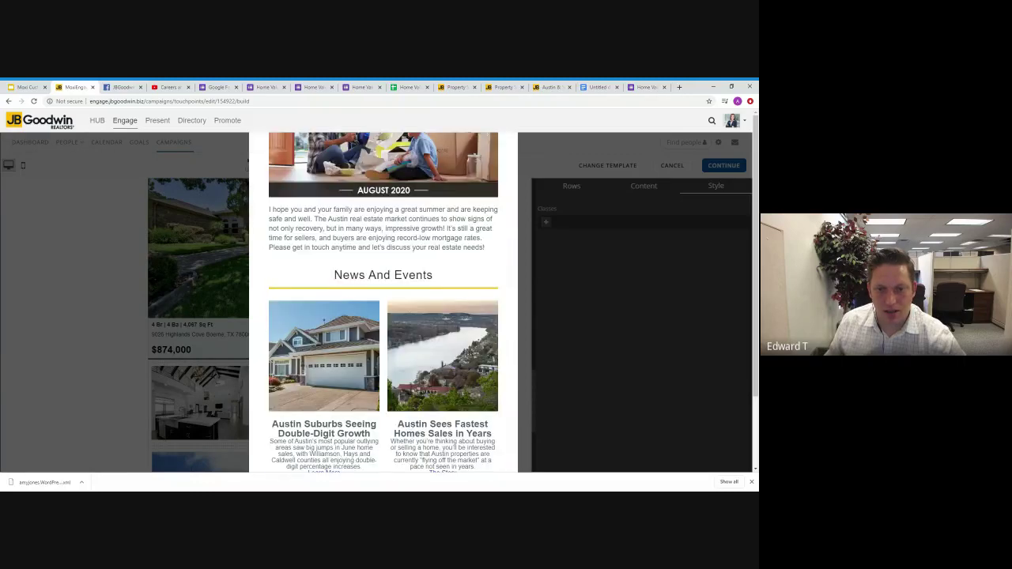
scroll(406, 256, down, 10)
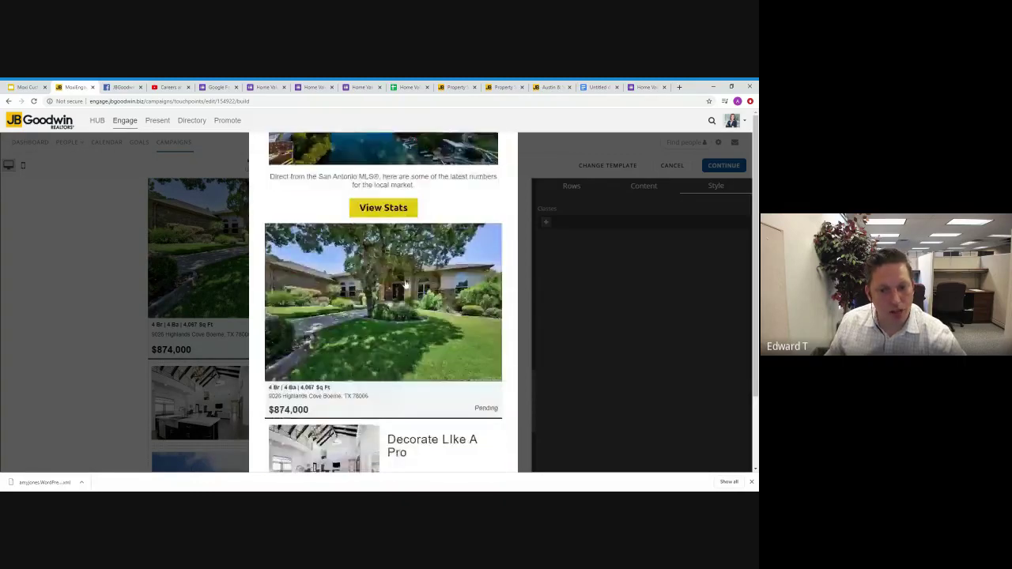
scroll(406, 255, down, 2)
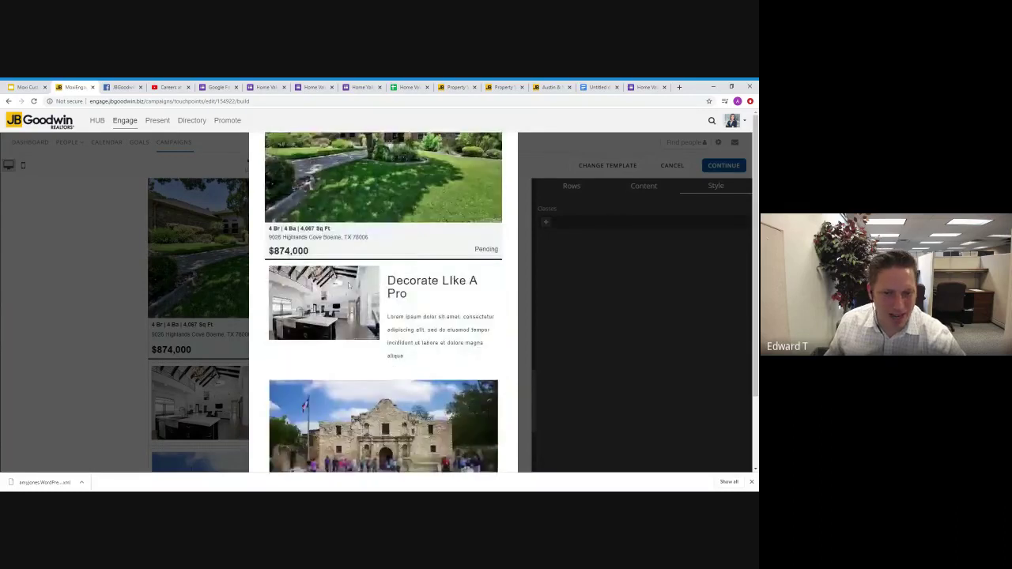
scroll(397, 253, down, 2)
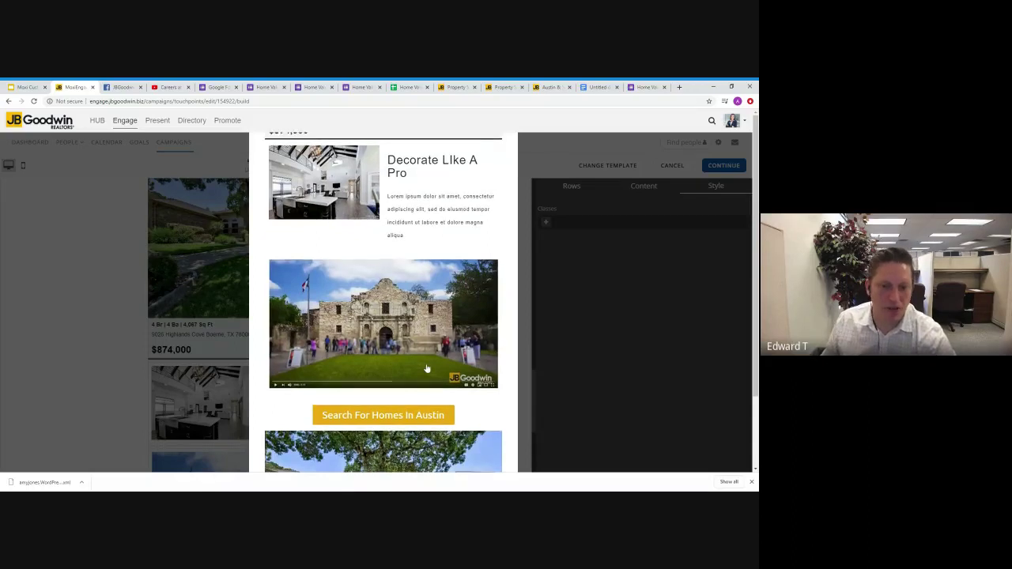
scroll(427, 370, down, 3)
scroll(385, 322, down, 5)
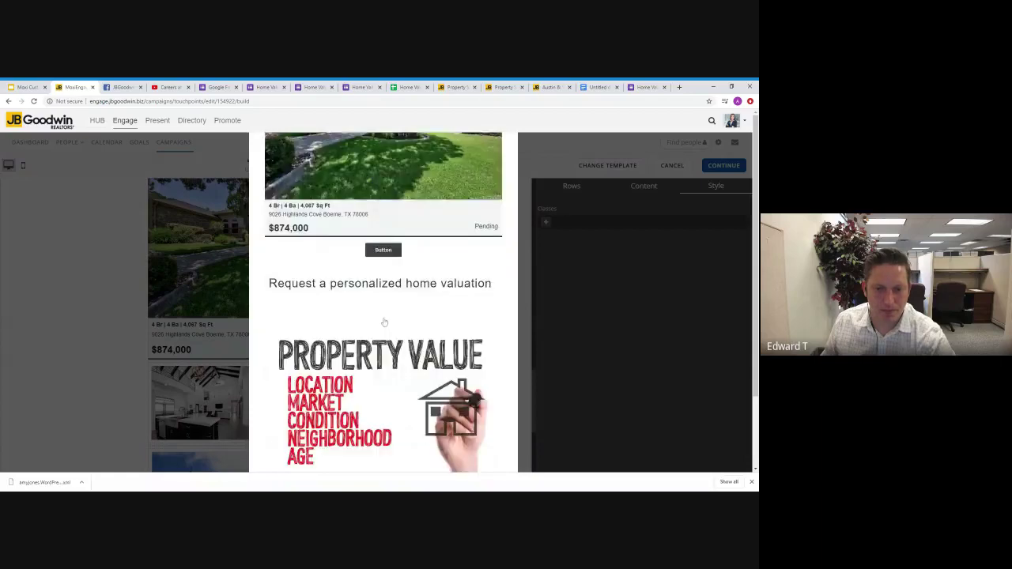
Examine the newsletter preview from the kitchen article and video still through the listing and home valuation section to the contact footer, and close it.
scroll(384, 322, down, 1)
scroll(507, 295, up, 5)
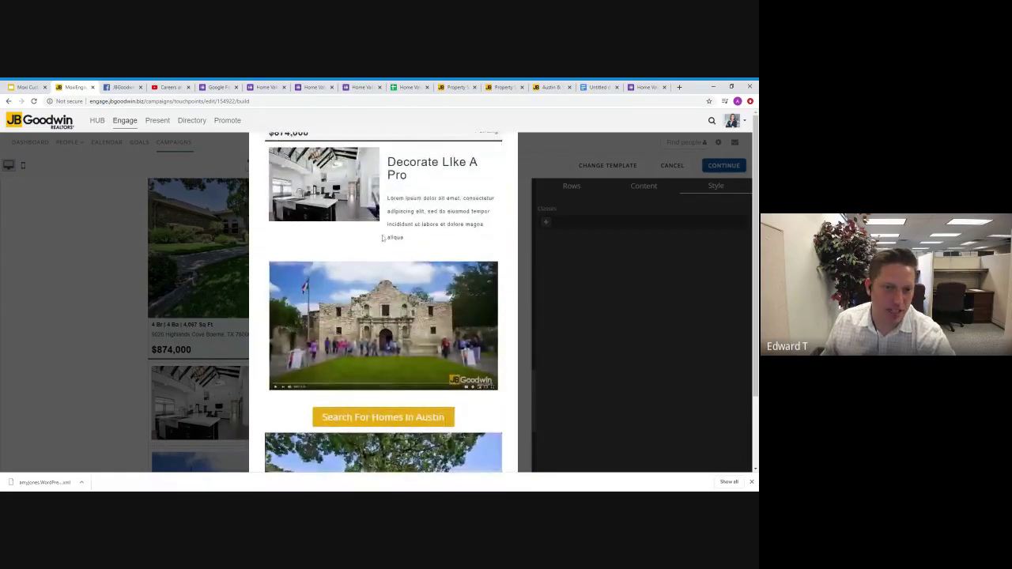
scroll(395, 269, up, 1)
scroll(410, 304, down, 1)
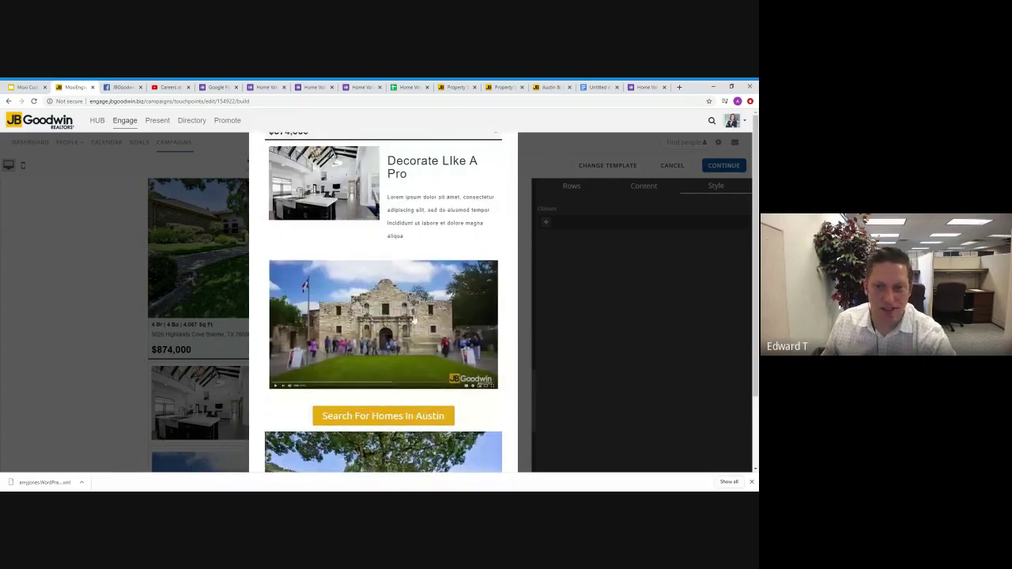
scroll(413, 319, down, 1)
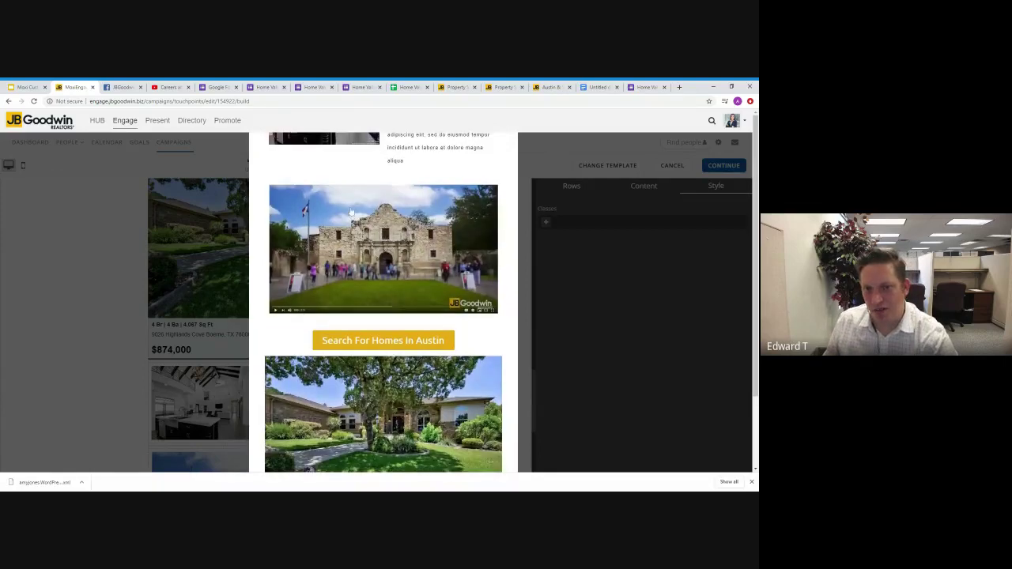
scroll(356, 229, up, 1)
scroll(382, 303, down, 2)
scroll(382, 303, down, 1)
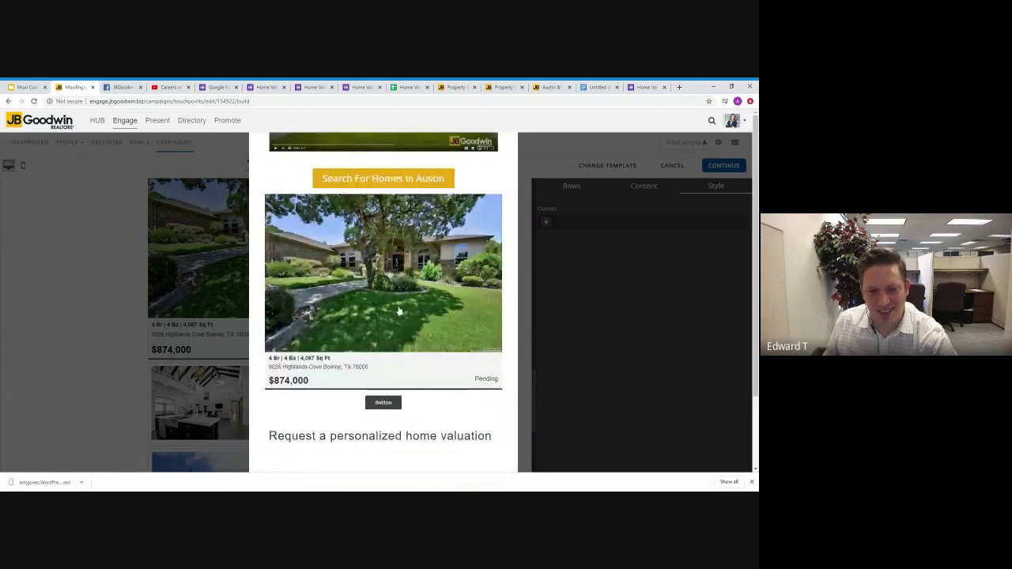
scroll(395, 309, down, 2)
scroll(402, 314, down, 2)
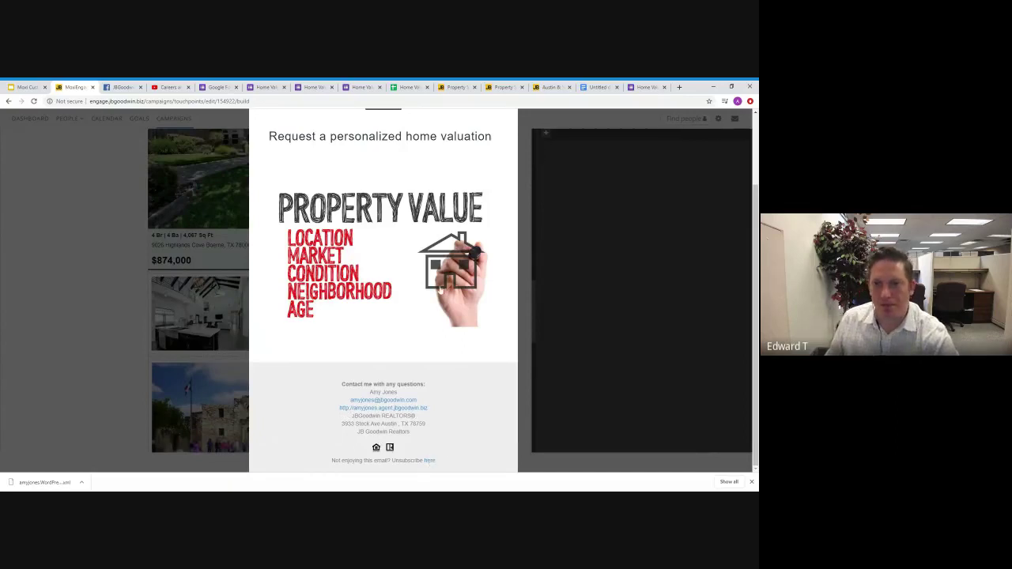
scroll(440, 291, up, 10)
click(527, 153)
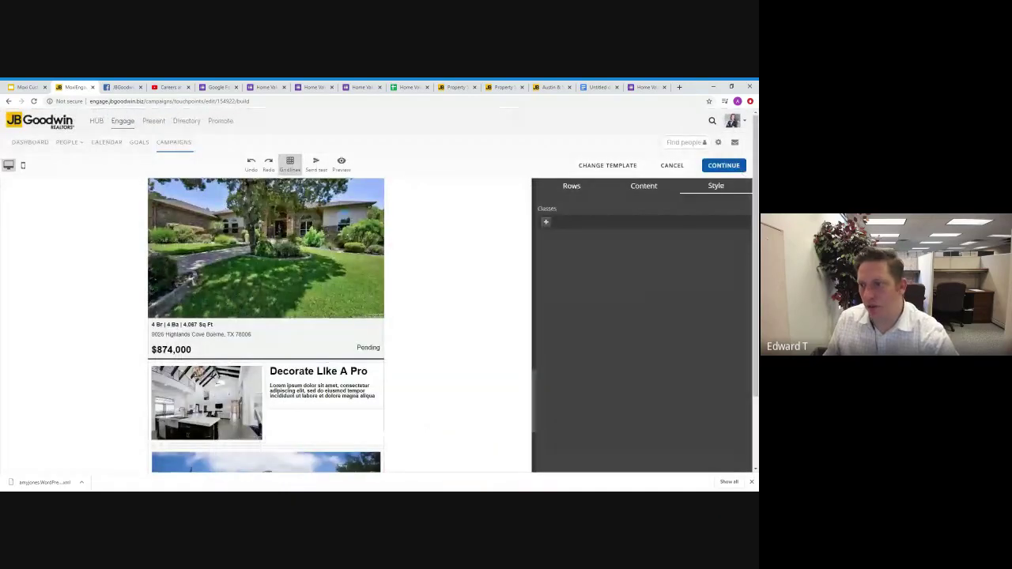
Save the email content and the Austin Newsletter August 2020 email, returning to the list of emails.
click(717, 168)
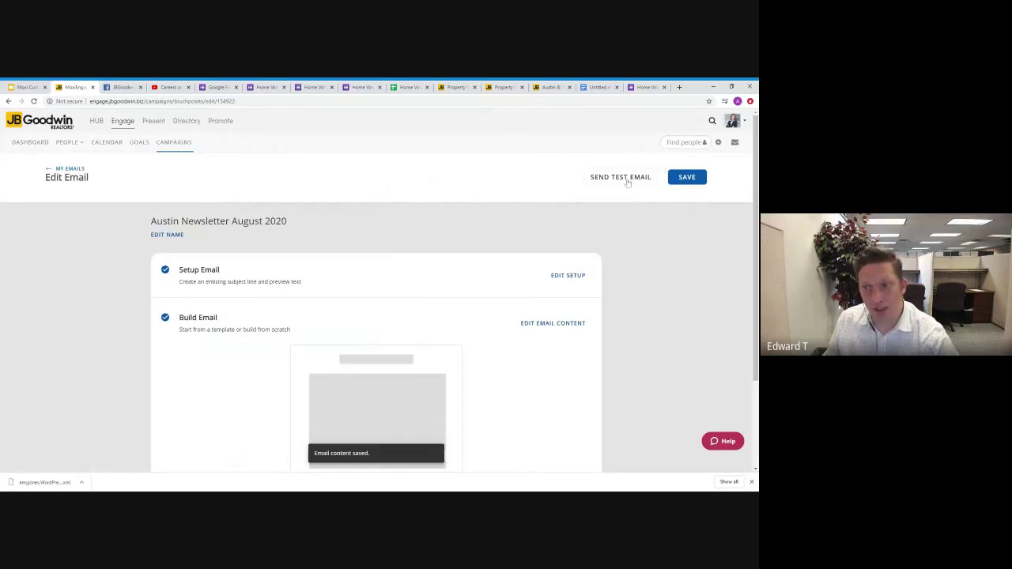
click(687, 179)
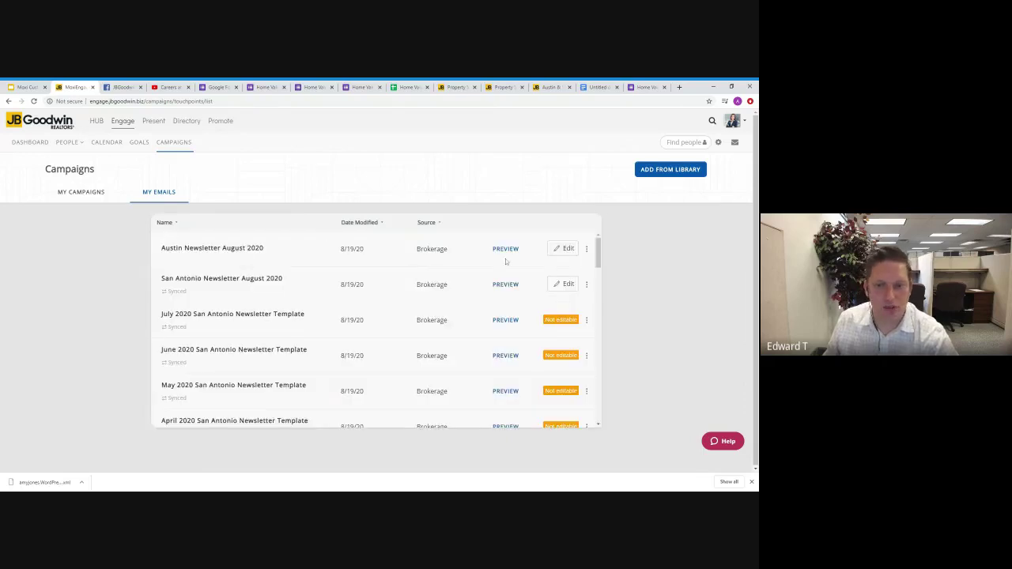
drag(190, 249, 264, 248)
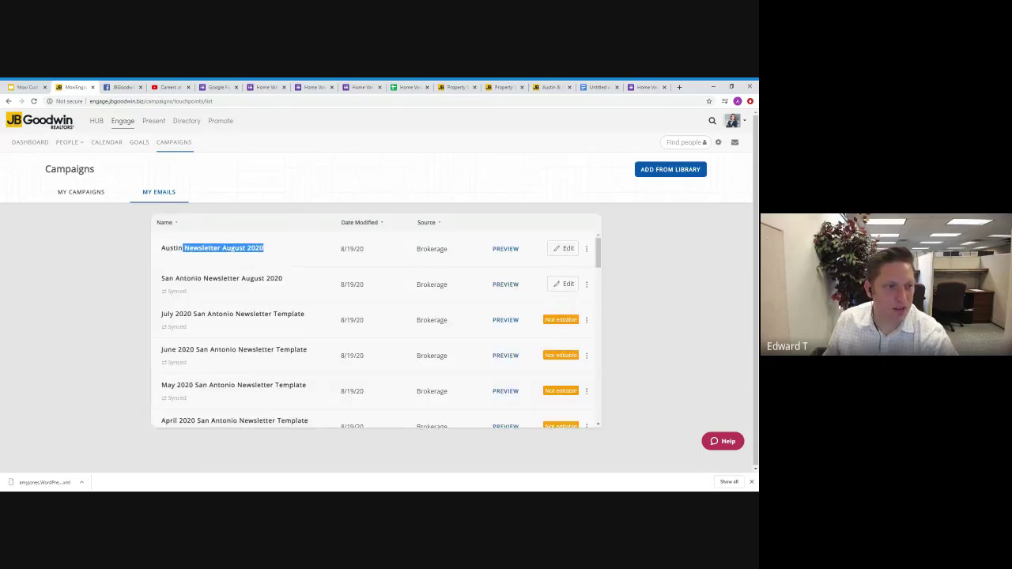
Show the running campaigns and open the details of Austin Area Client Newsletter 1.
click(83, 194)
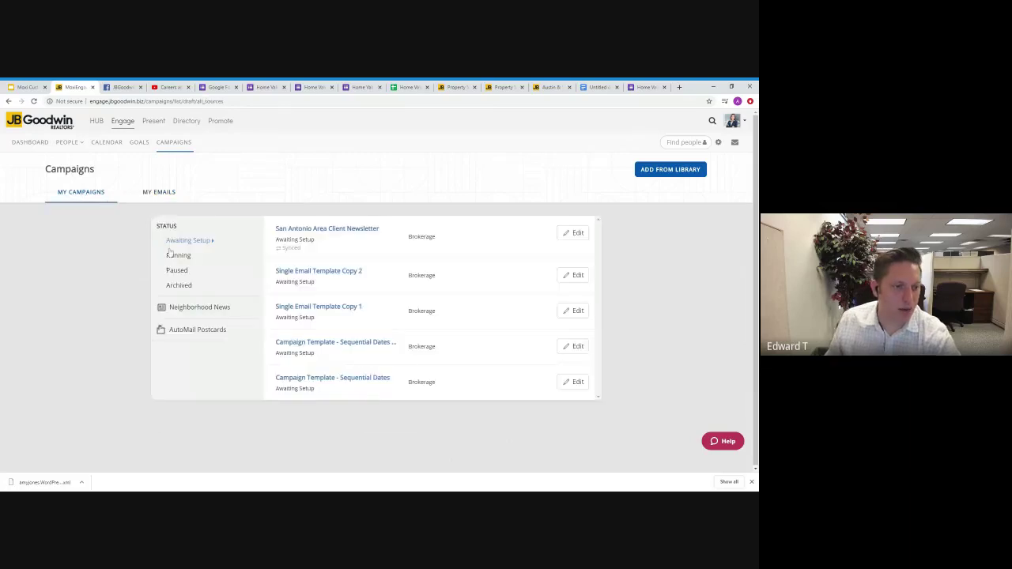
click(183, 257)
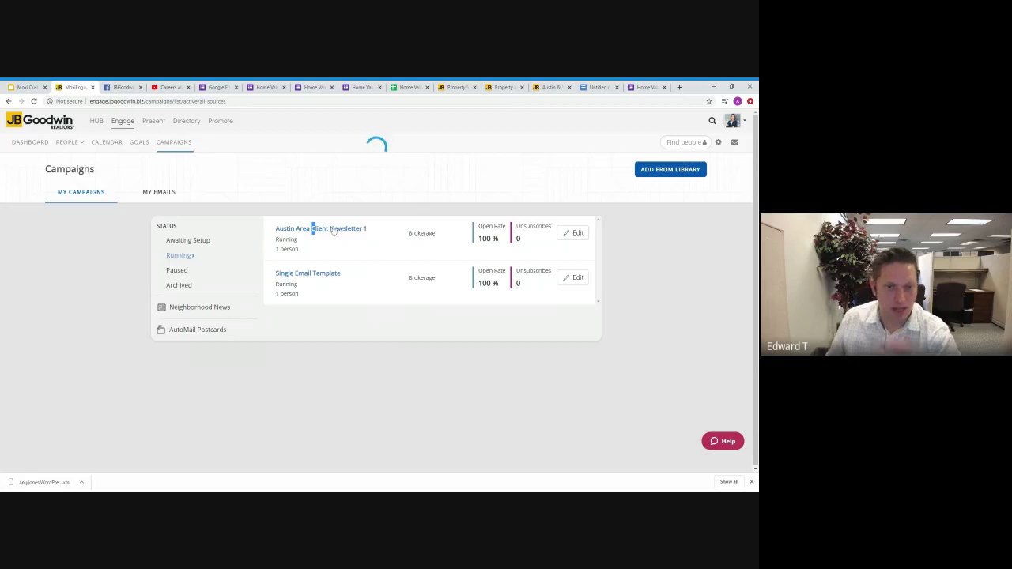
click(333, 229)
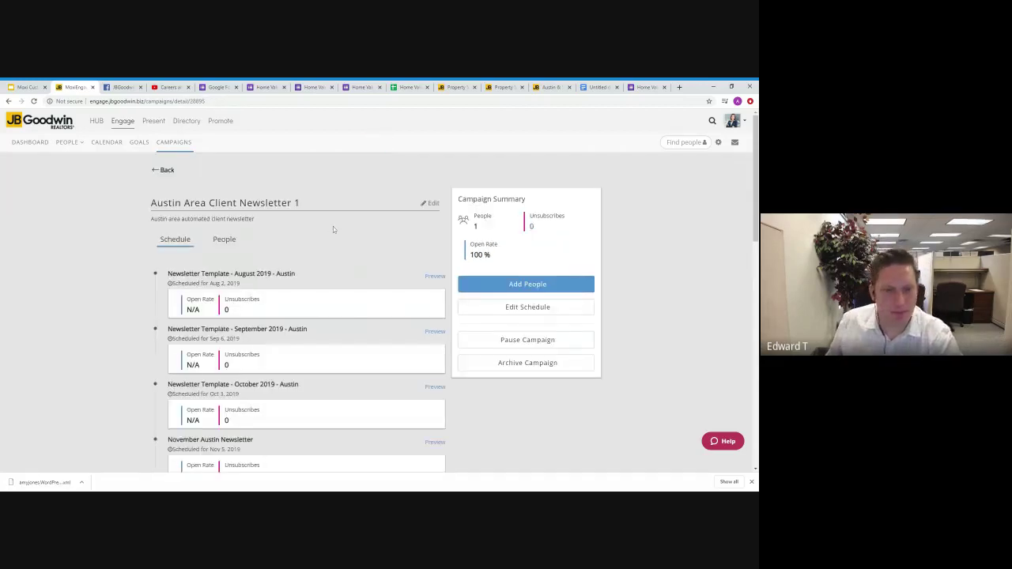
Preview the Austin Newsletter August 2020 email from the campaign's schedule, check the custom content and listing, and return to the running campaigns.
scroll(385, 218, down, 10)
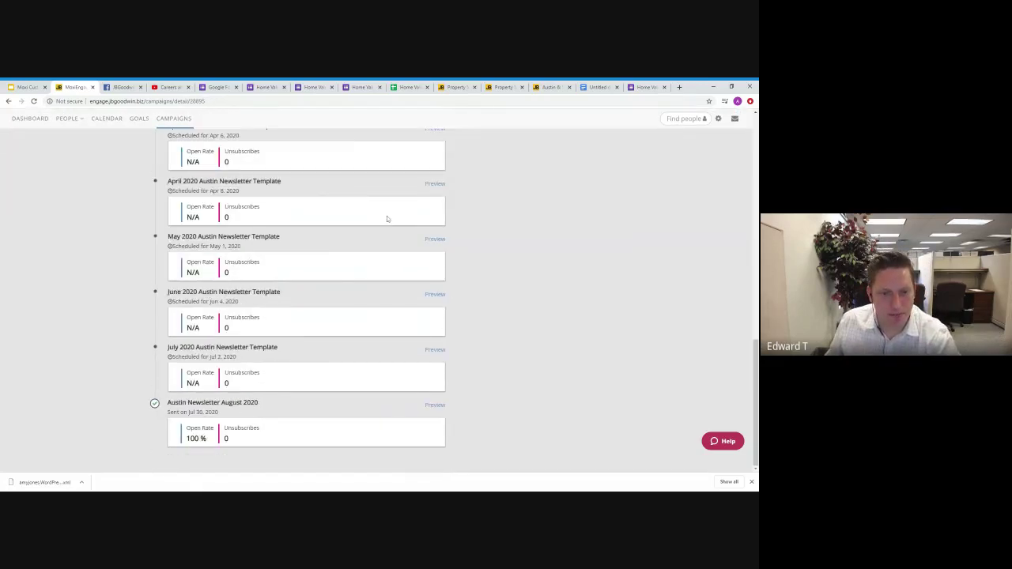
click(424, 405)
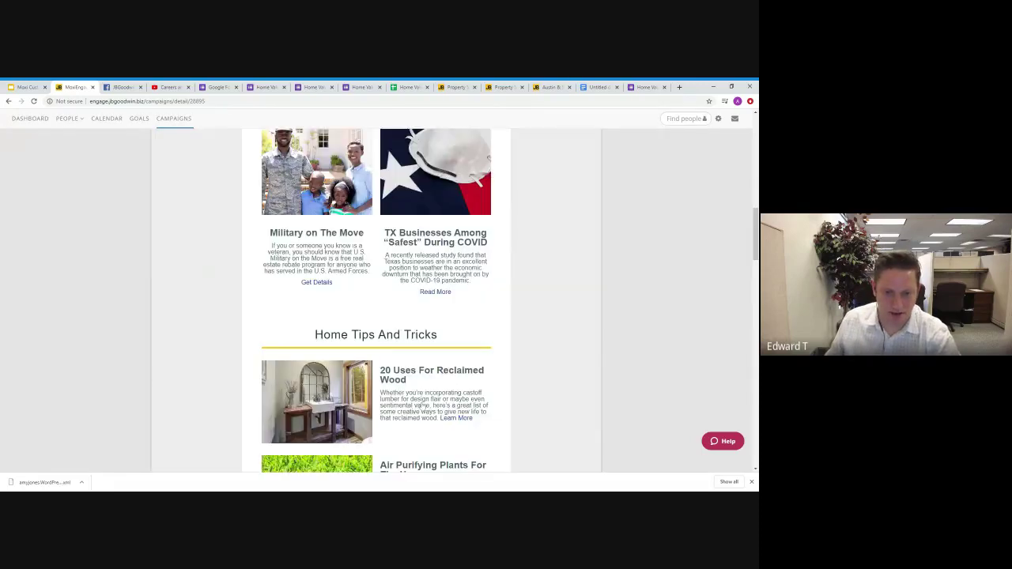
scroll(423, 405, down, 10)
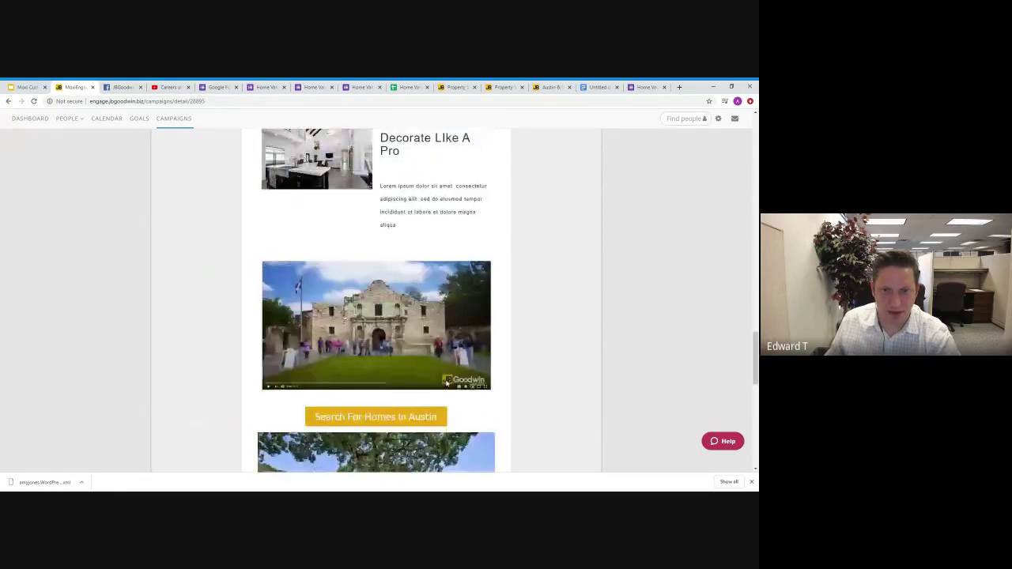
scroll(448, 384, up, 3)
scroll(448, 384, down, 5)
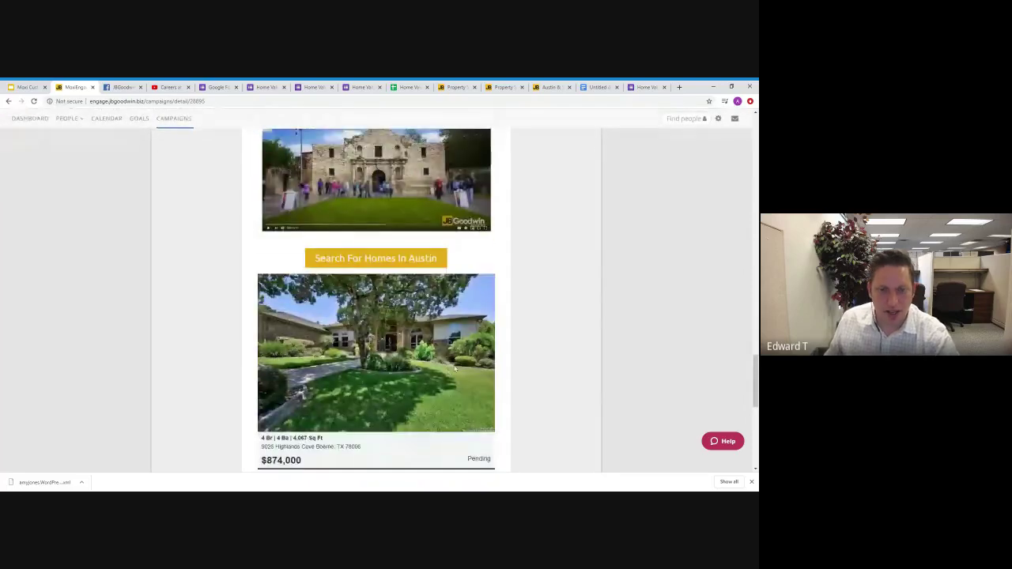
scroll(476, 372, down, 6)
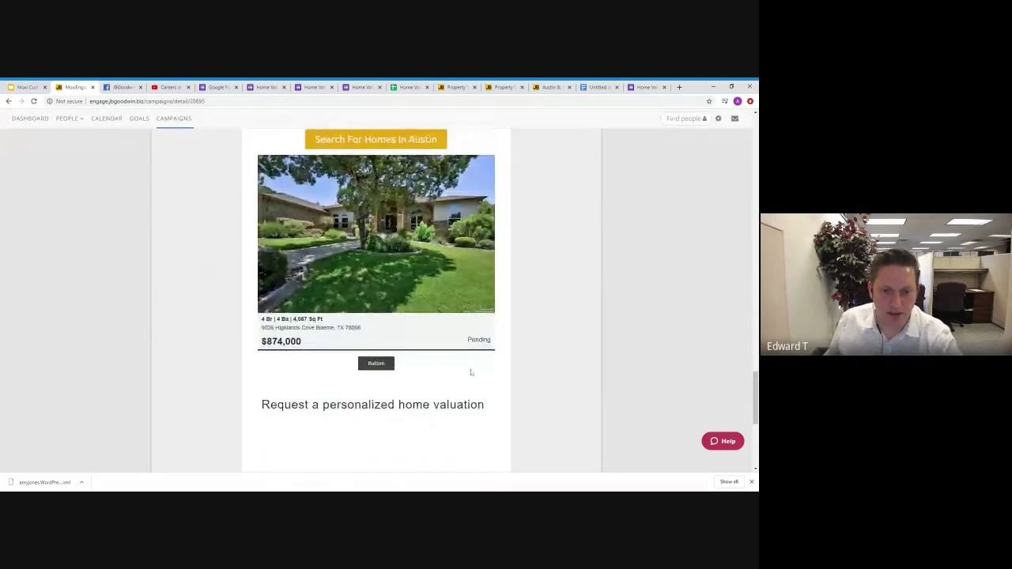
scroll(473, 373, up, 20)
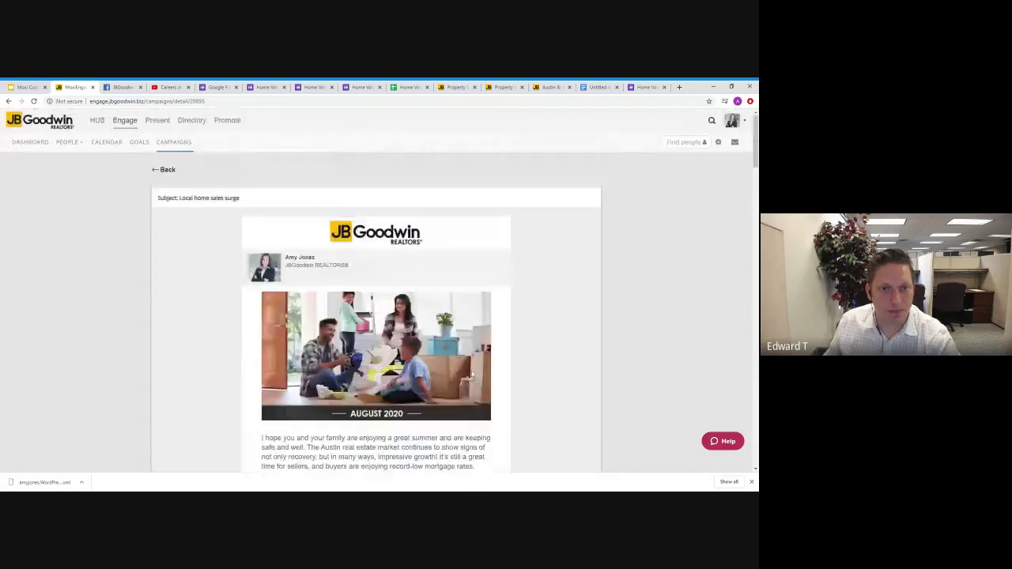
click(163, 170)
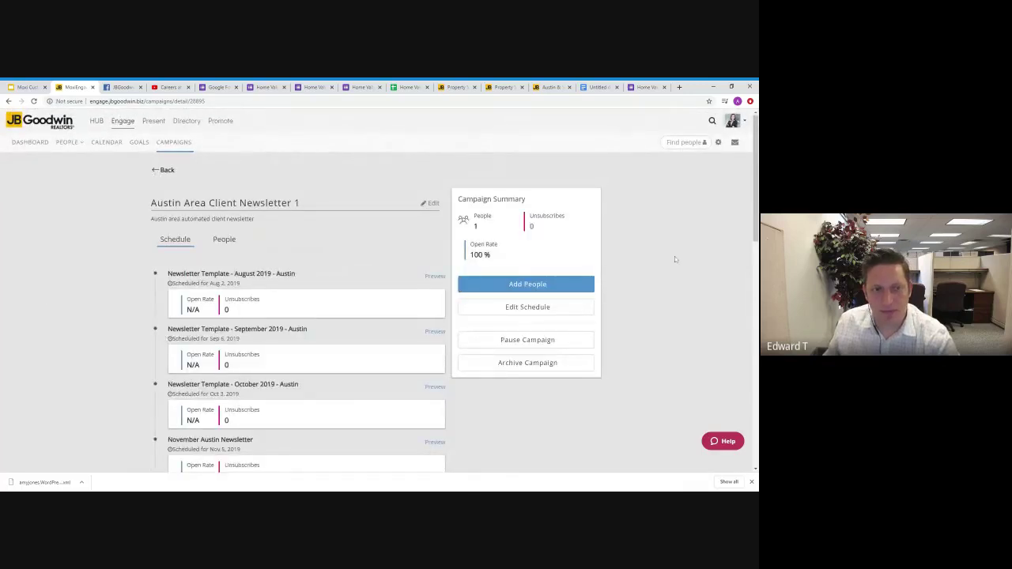
click(159, 170)
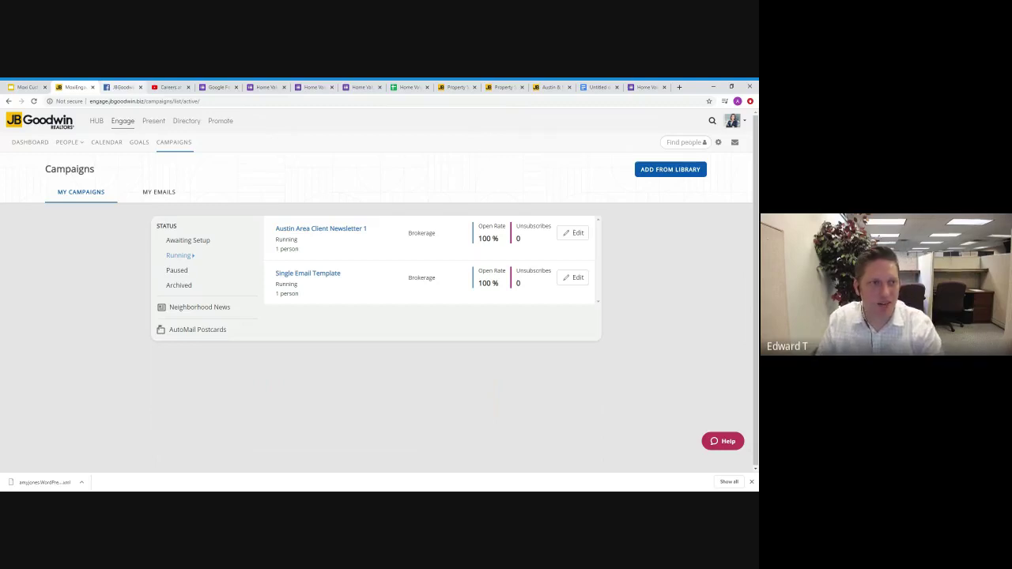
Consult the Rules Of Campaigns slide in Google Slides, and view the editable schedule of Austin Area Client Newsletter 1 in MoxiEngage.
click(11, 89)
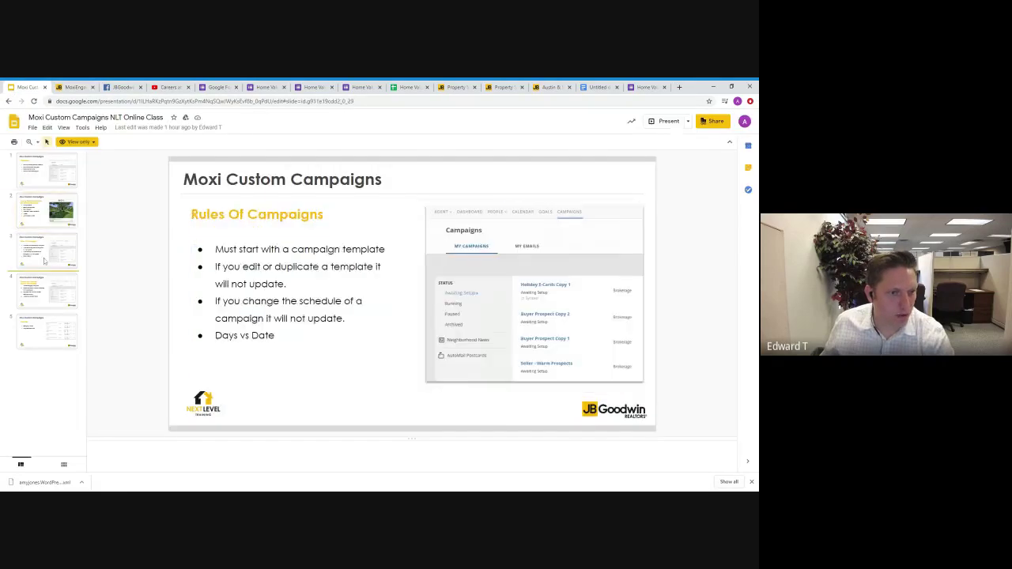
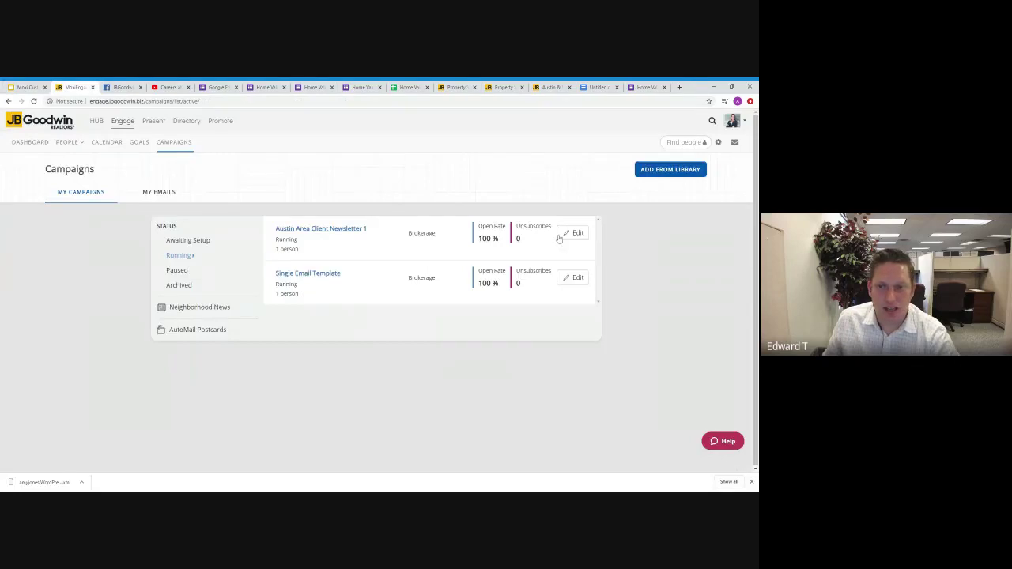
click(577, 235)
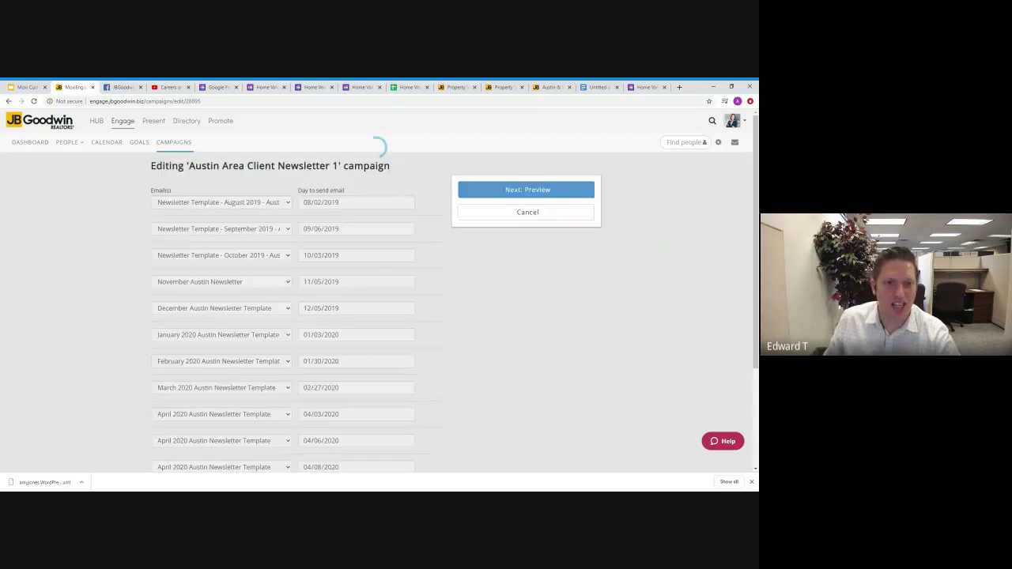
scroll(378, 273, down, 3)
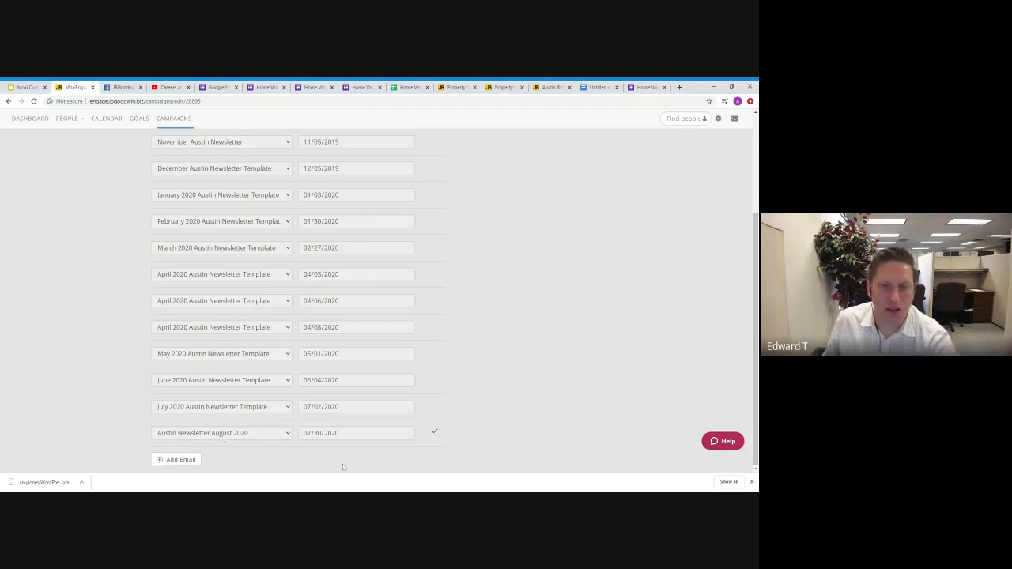
Switch to the Google Slides presentation and view the Process For Creating Custom Campaigns slide and the final slide.
click(32, 87)
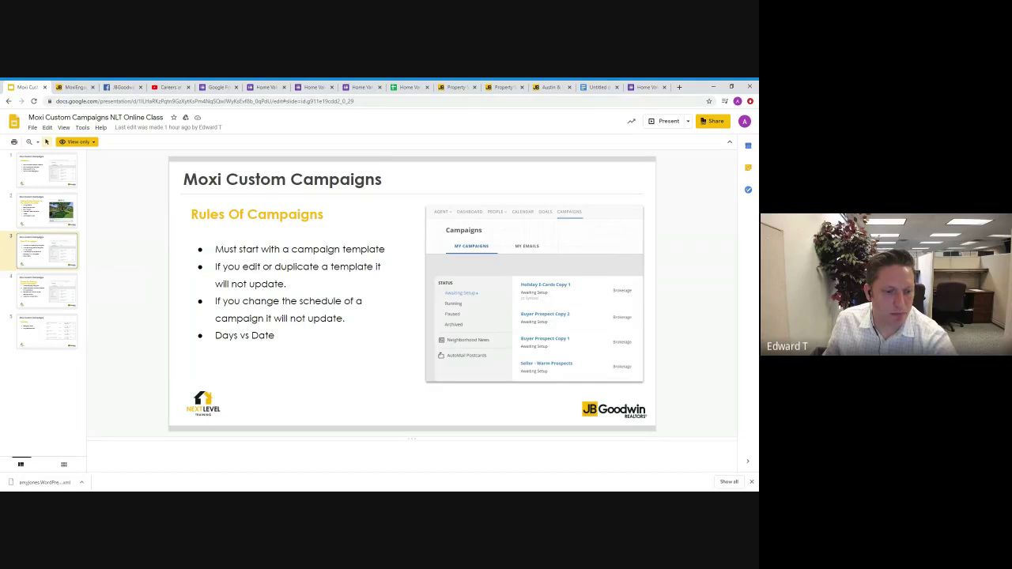
click(39, 292)
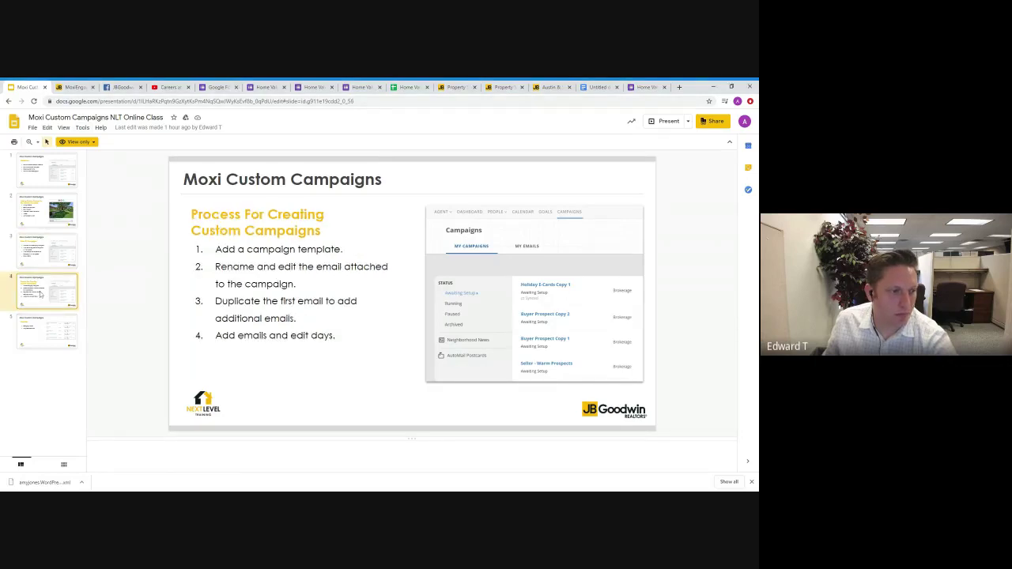
click(48, 333)
click(37, 294)
click(47, 323)
Return to MoxiEngage and cancel editing the Austin Area Client Newsletter 1 campaign.
click(81, 88)
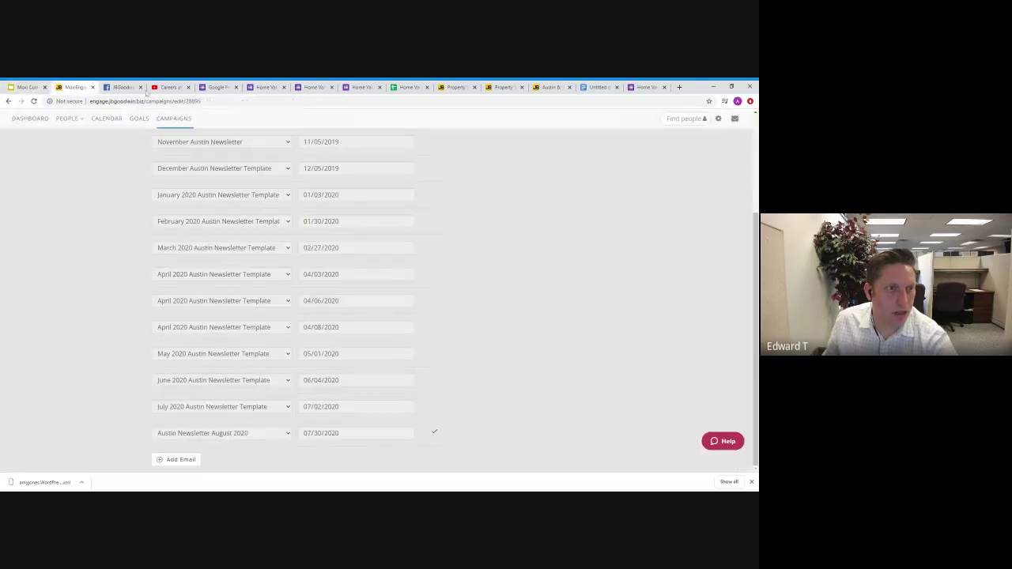
scroll(478, 204, up, 3)
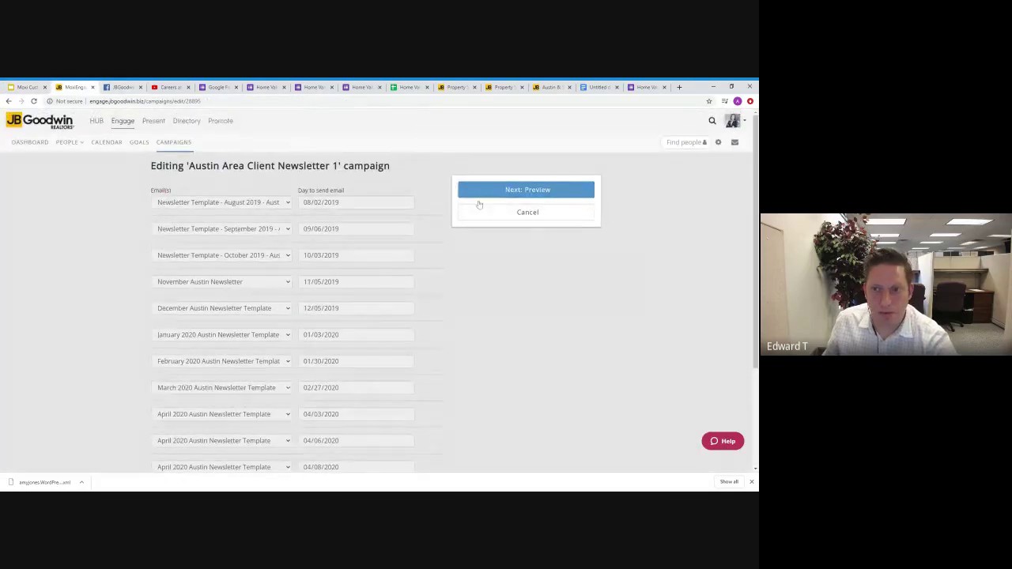
click(479, 208)
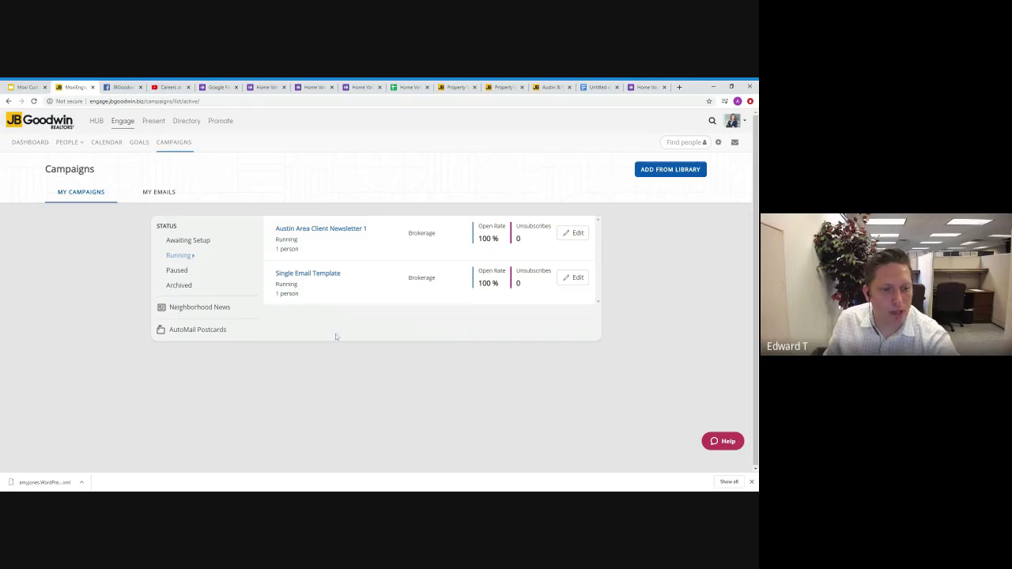
Open Neighborhood News in the campaigns and examine its activity feed.
click(192, 308)
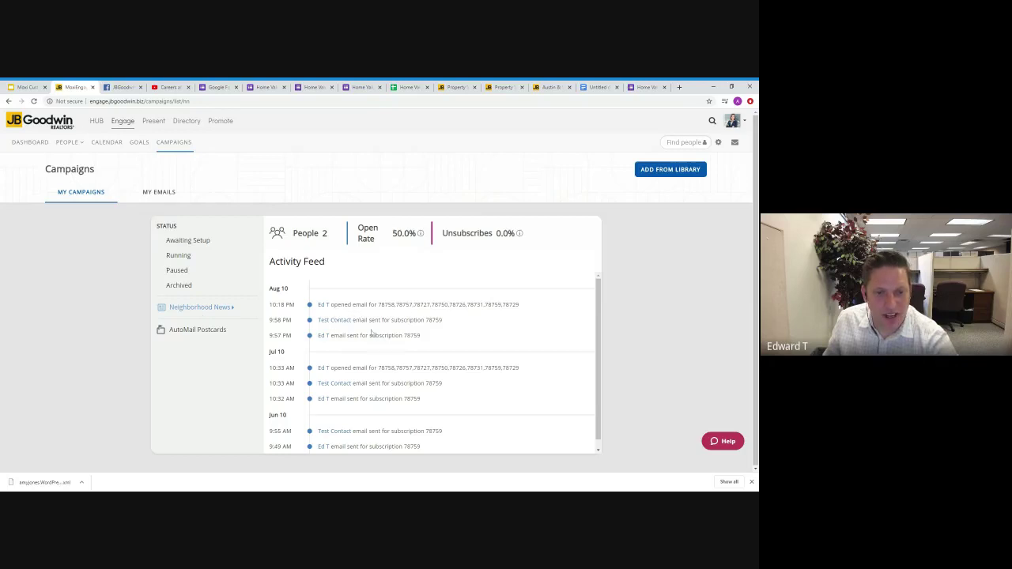
scroll(372, 334, down, 1)
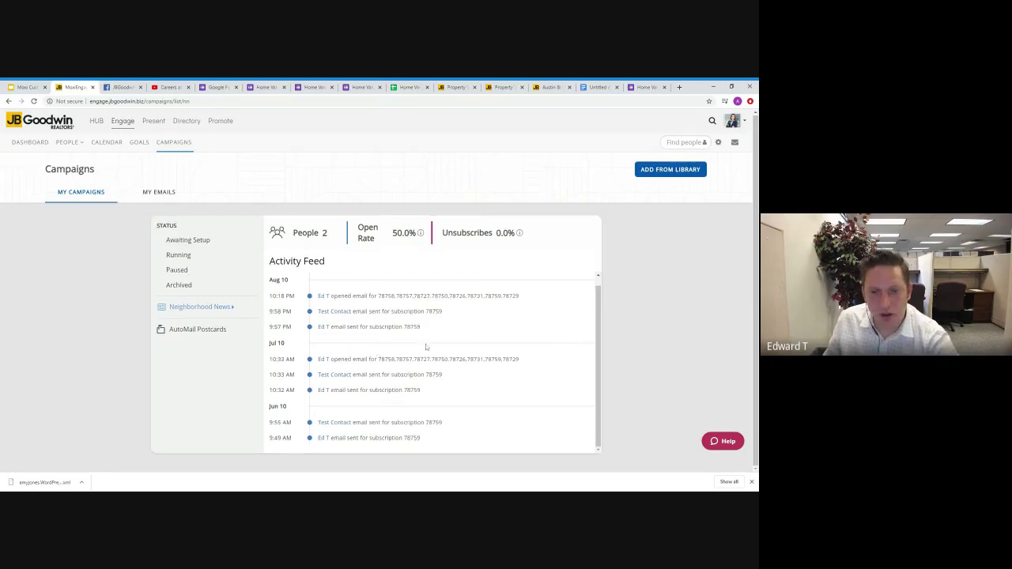
scroll(413, 341, up, 1)
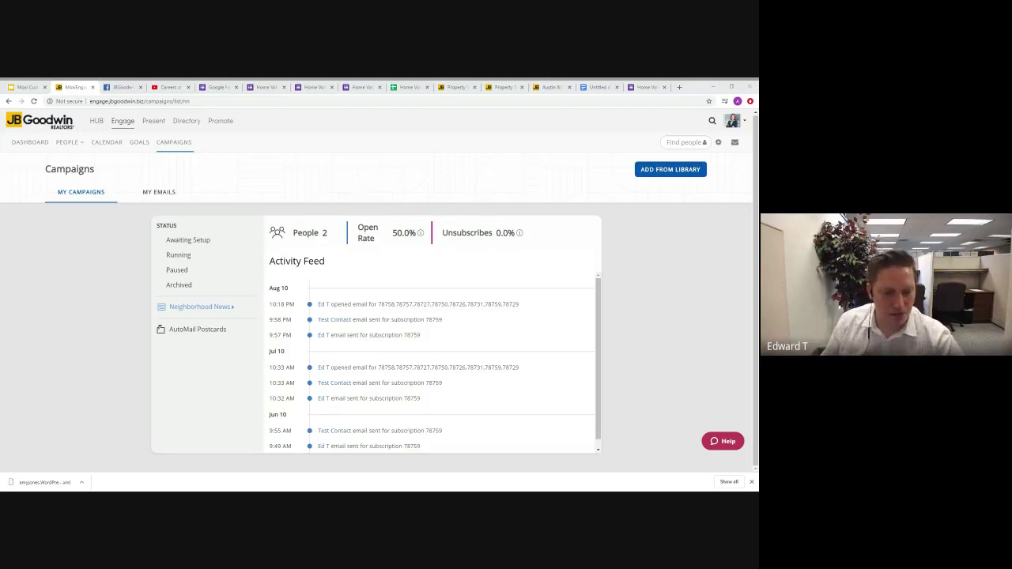
click(99, 196)
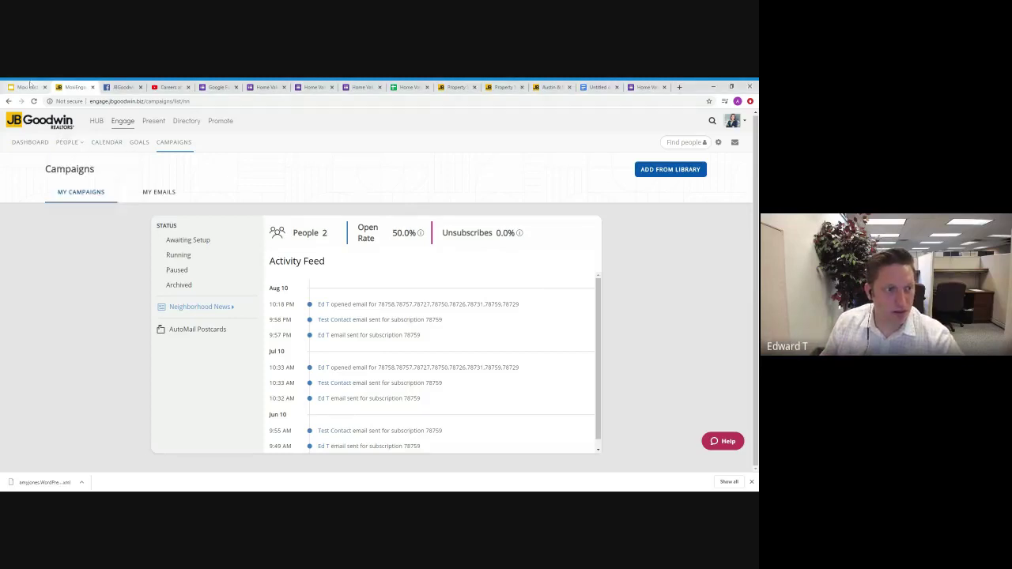
Show the Process For Creating Custom Campaigns slide in Google Slides, and switch back to the MoxiEngage campaigns page.
click(28, 87)
click(68, 288)
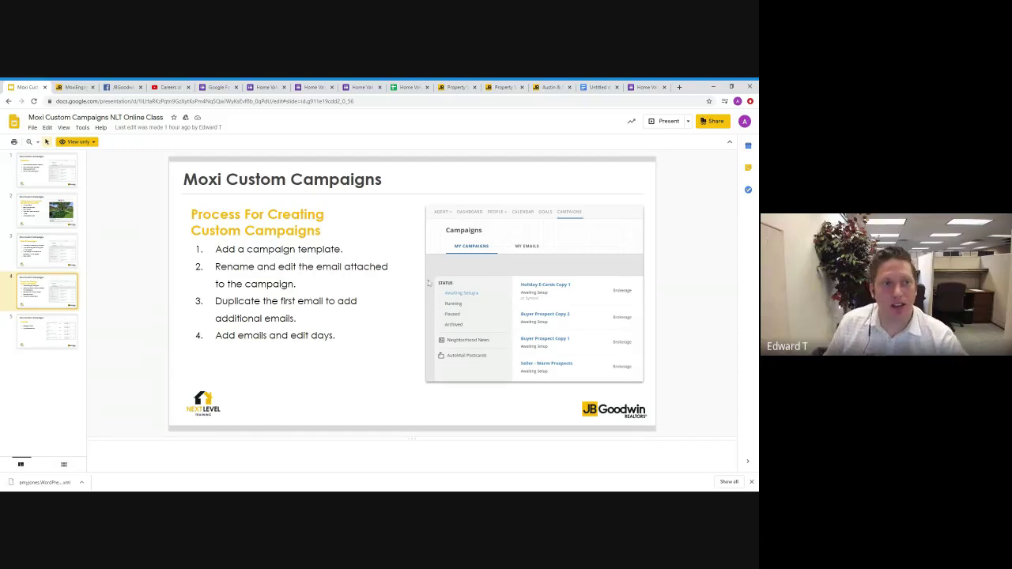
click(75, 87)
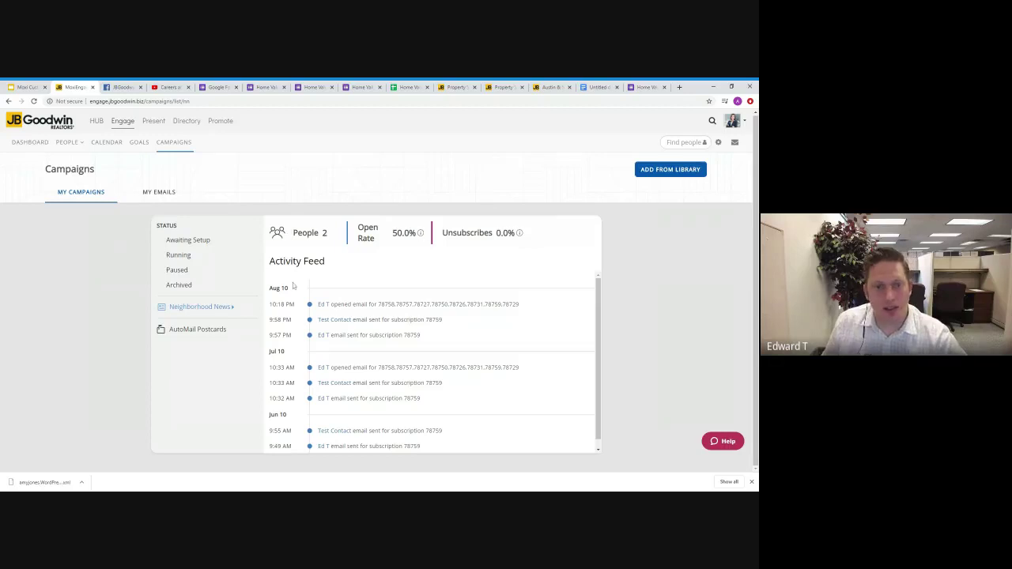
Open the campaign library, filter it to the Brokerage source and look through the available campaigns.
click(669, 172)
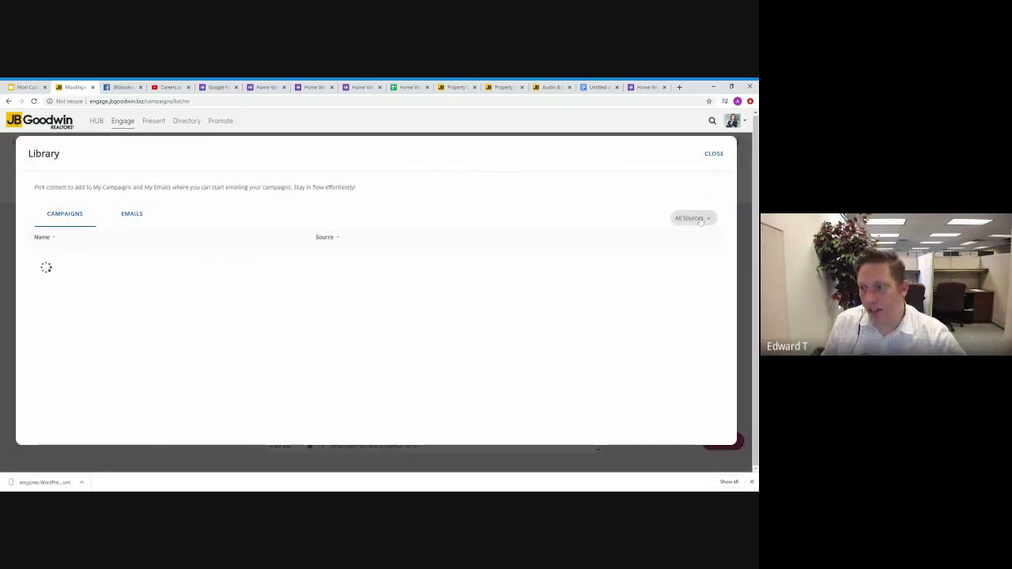
click(700, 219)
click(696, 257)
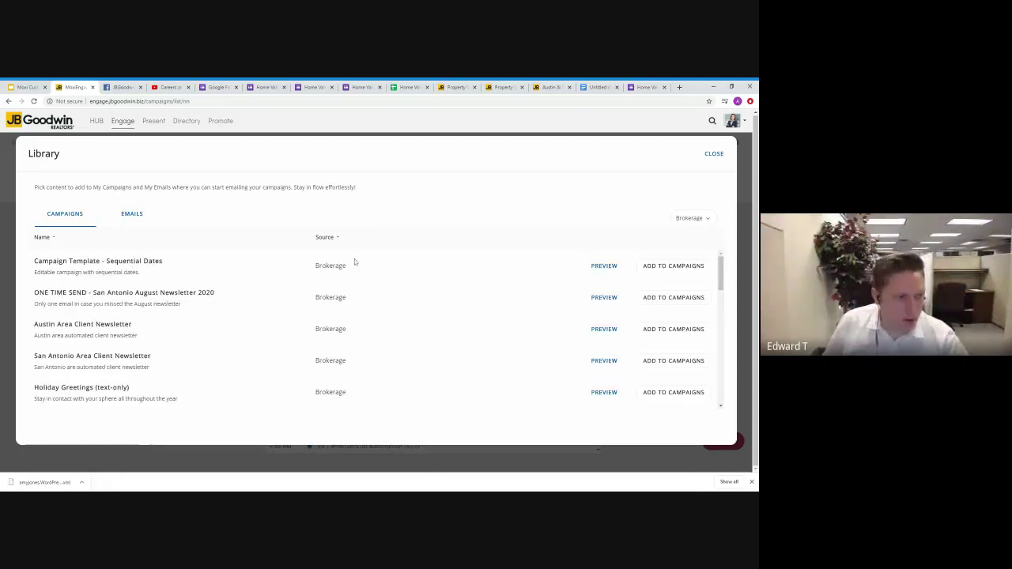
scroll(255, 333, down, 3)
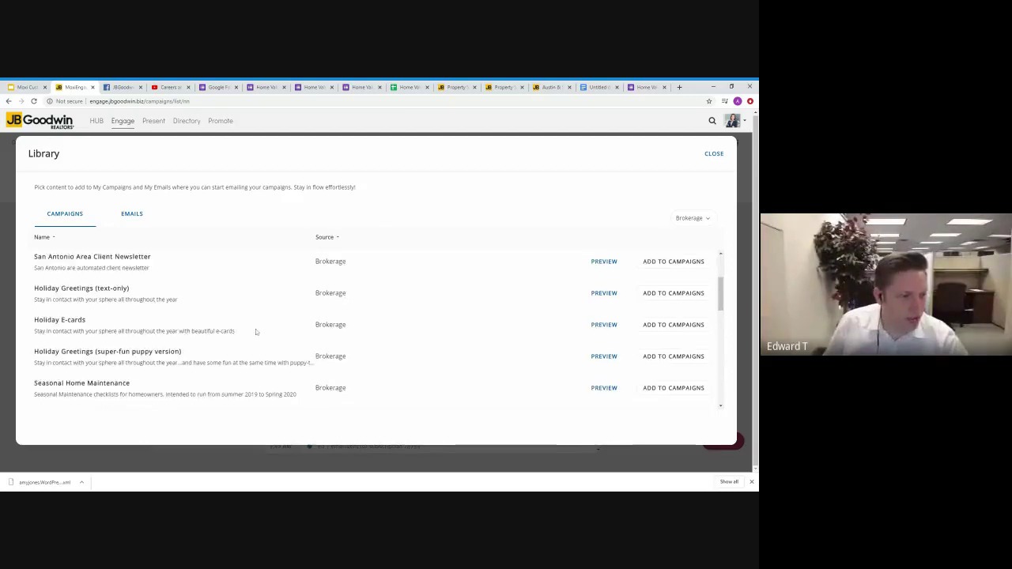
scroll(238, 332, down, 3)
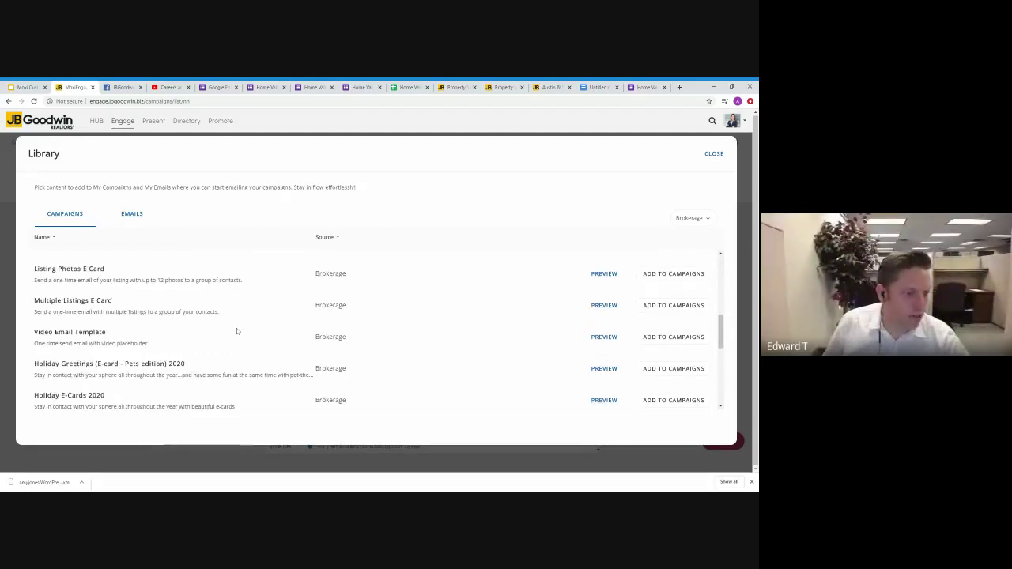
scroll(239, 333, down, 5)
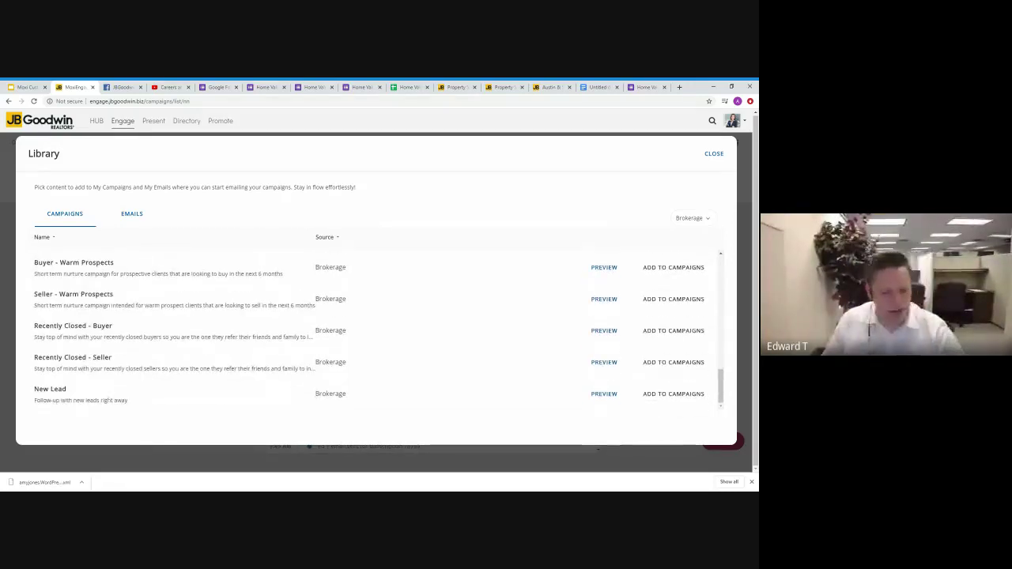
Find "single" in the library, add the Single Email Template to the campaigns and close the library.
key(ctrl+f)
text(single)
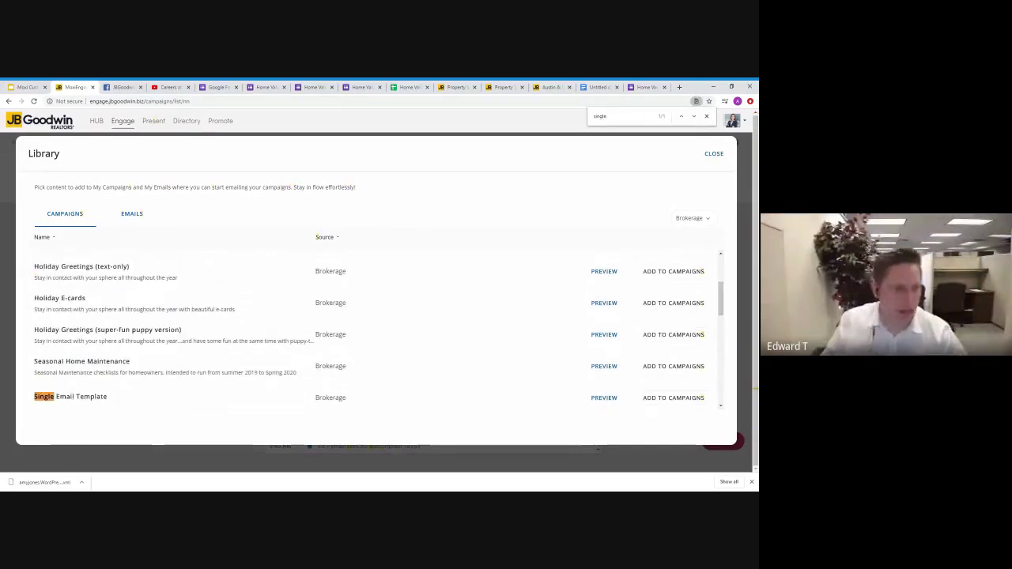
scroll(287, 317, down, 1)
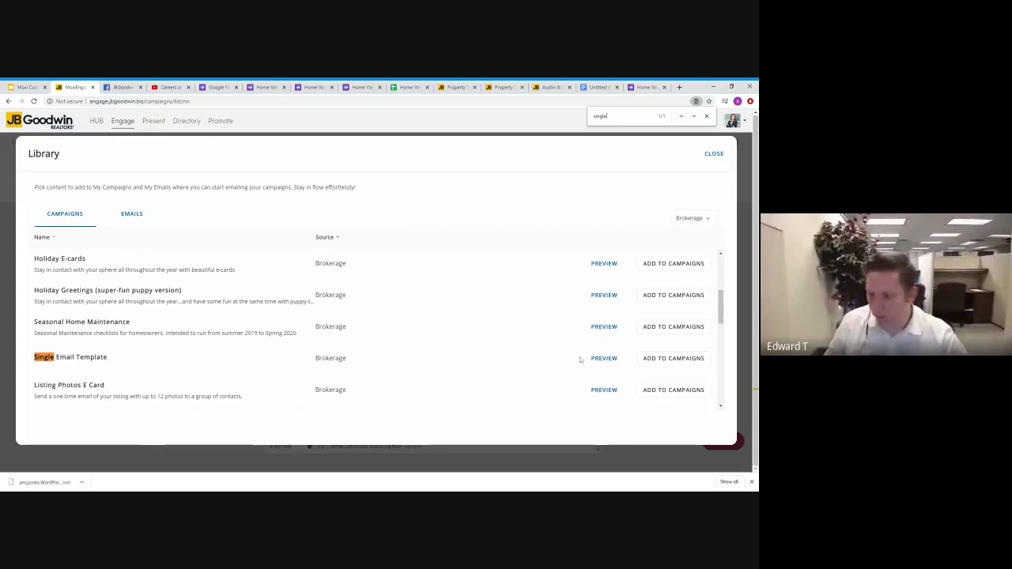
click(648, 358)
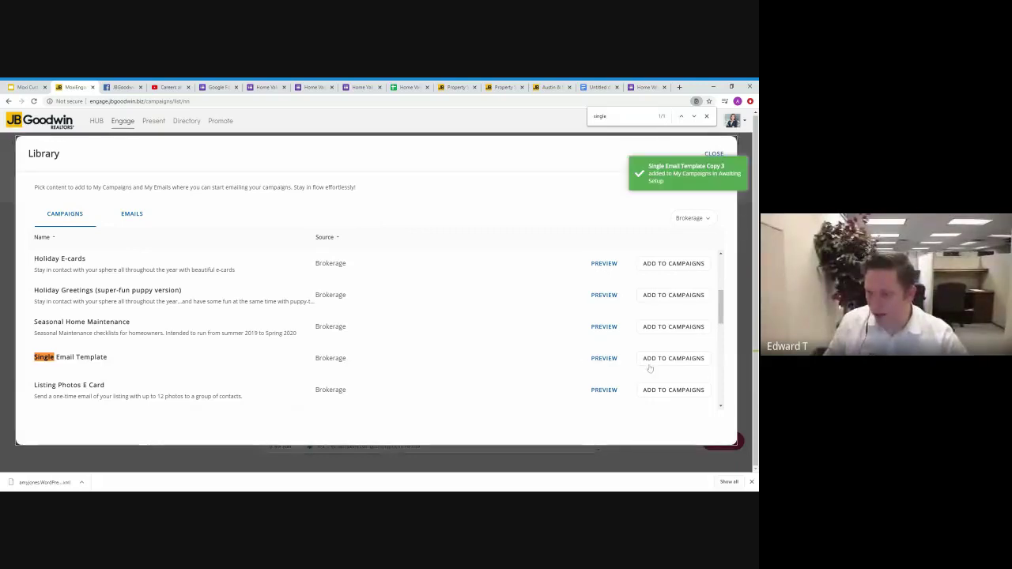
click(714, 154)
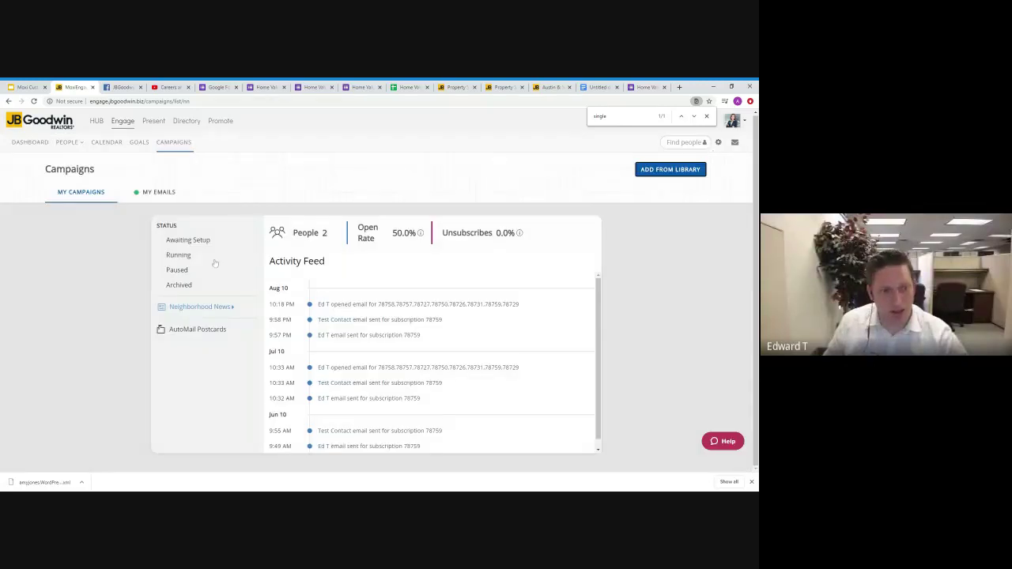
Open Single Email Template Copy 3 among the campaigns awaiting setup, check its scheduled email's name and return to the list.
click(189, 241)
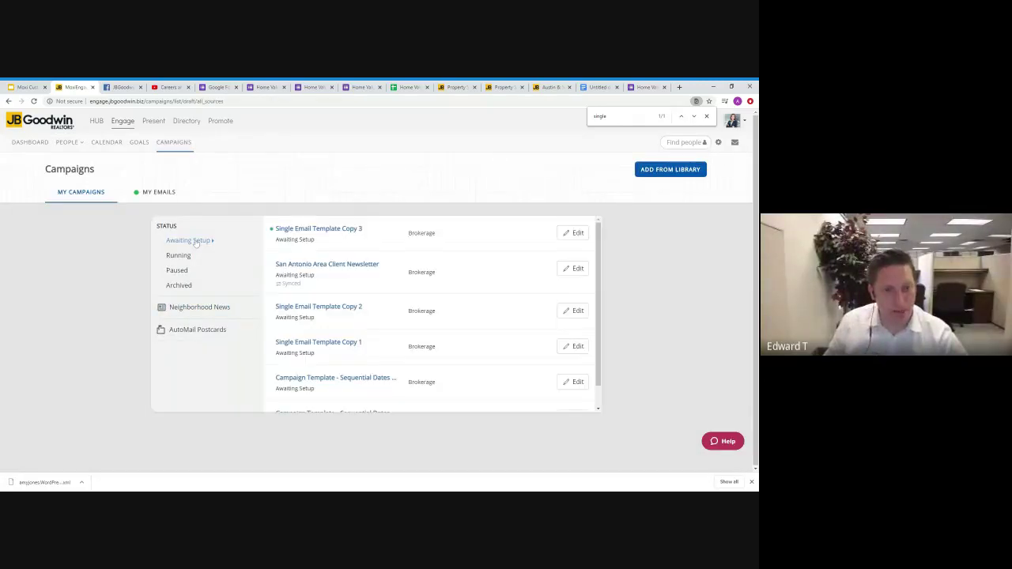
click(327, 230)
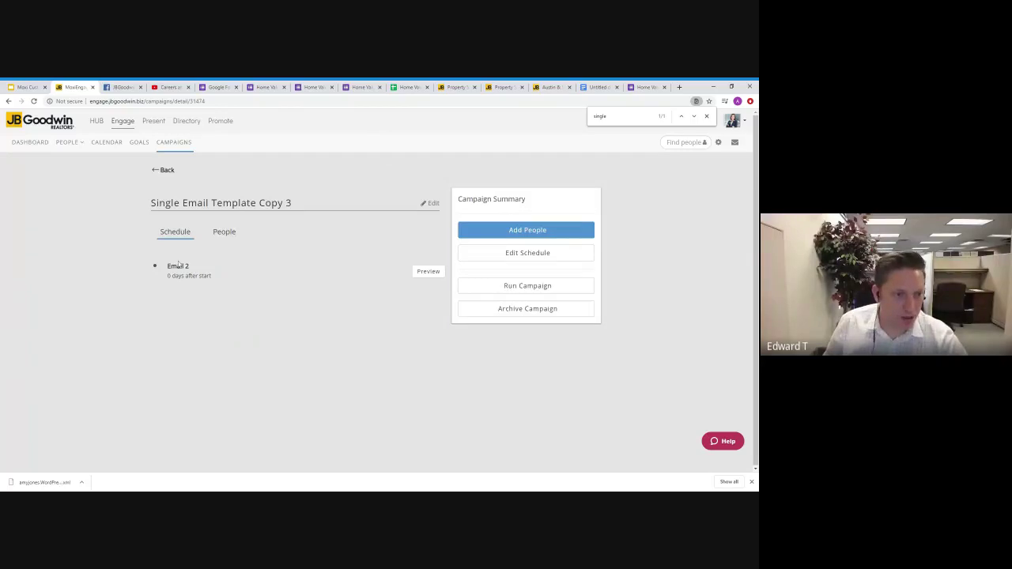
triple_click(179, 267)
click(179, 266)
triple_click(179, 267)
click(163, 169)
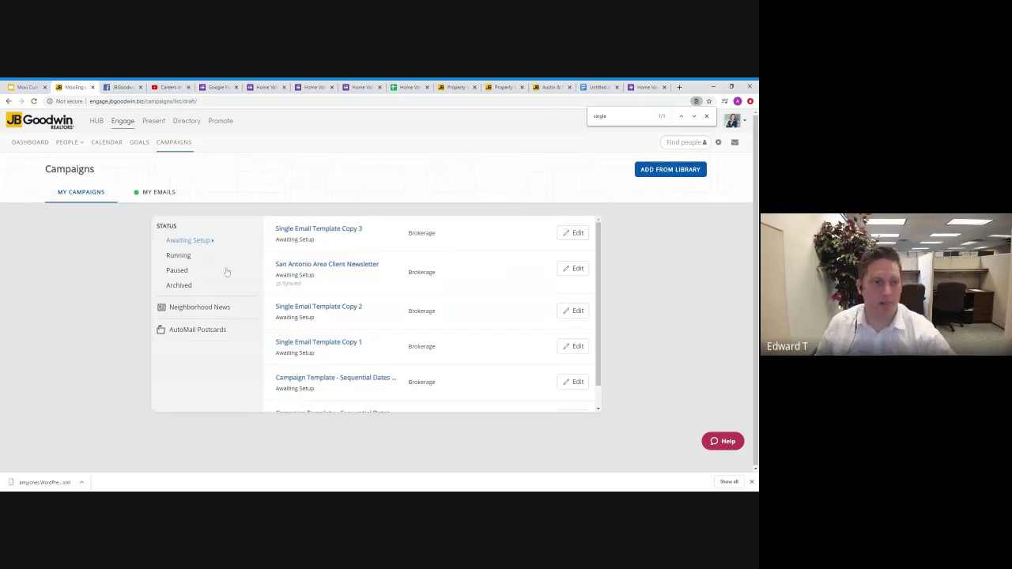
Search My Emails for "email" and open Email 2 for editing.
click(159, 193)
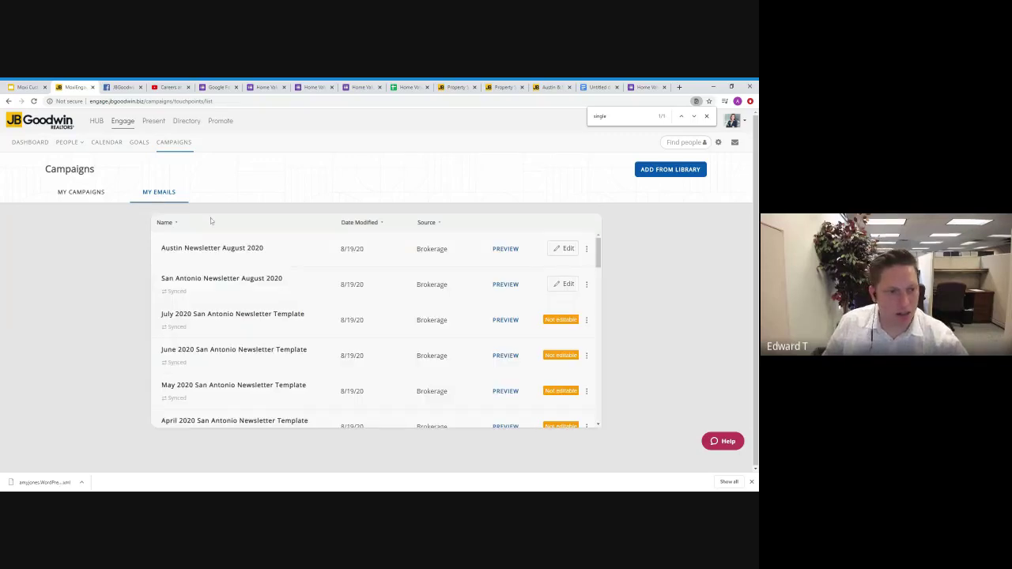
click(381, 223)
click(381, 223)
click(382, 223)
click(375, 264)
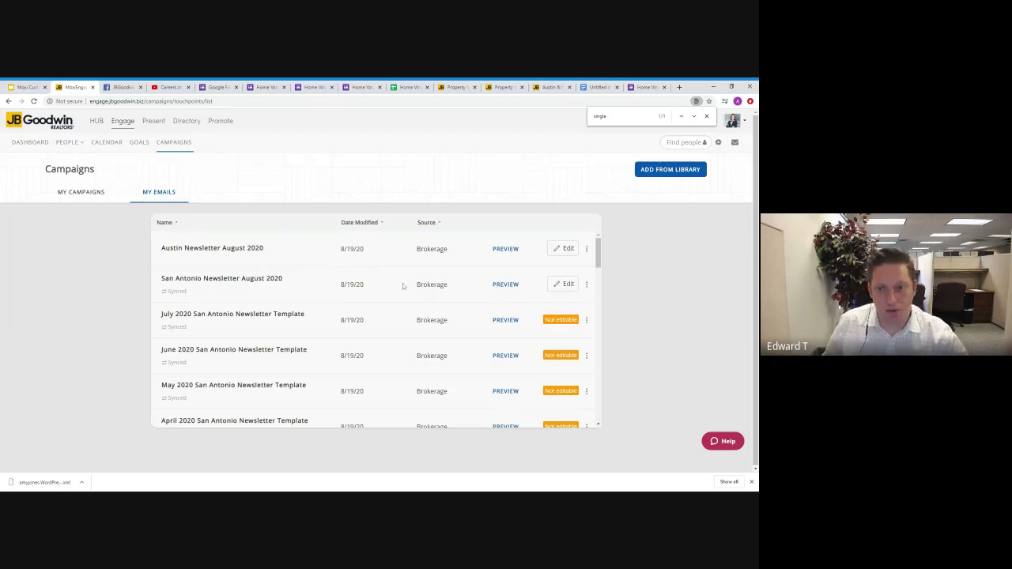
key(ctrl+f)
text(email)
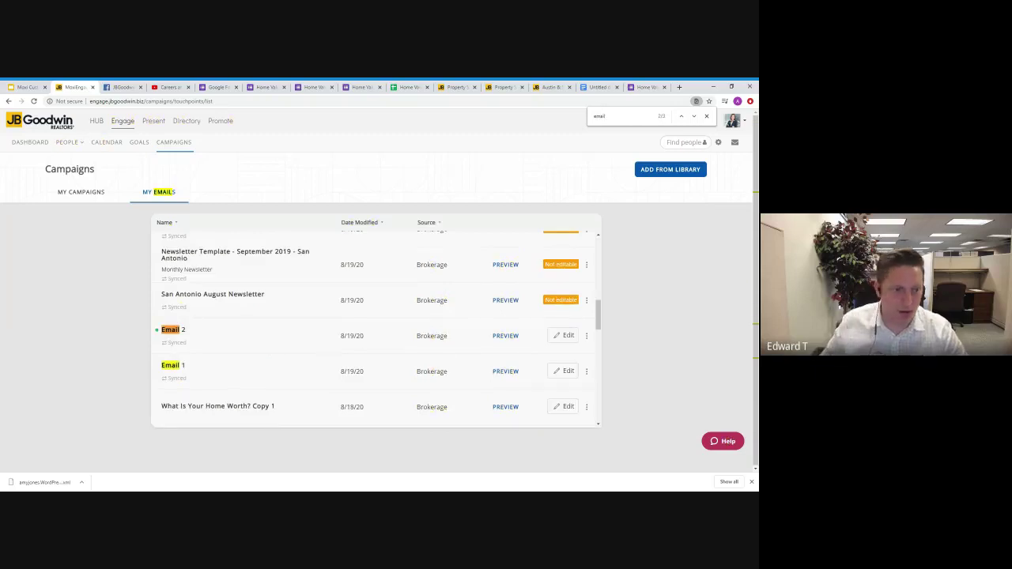
scroll(305, 345, down, 1)
scroll(323, 338, up, 1)
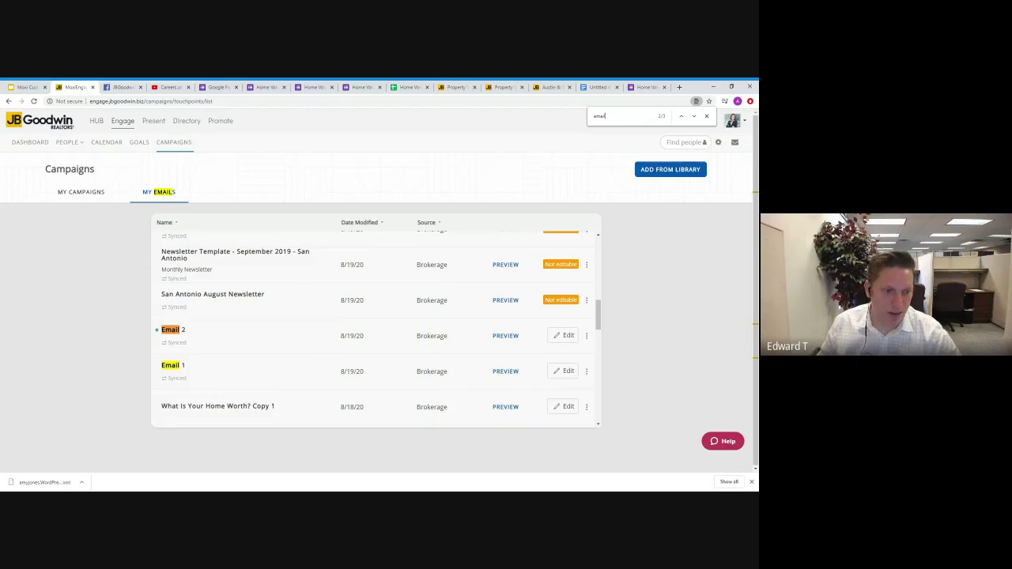
click(557, 337)
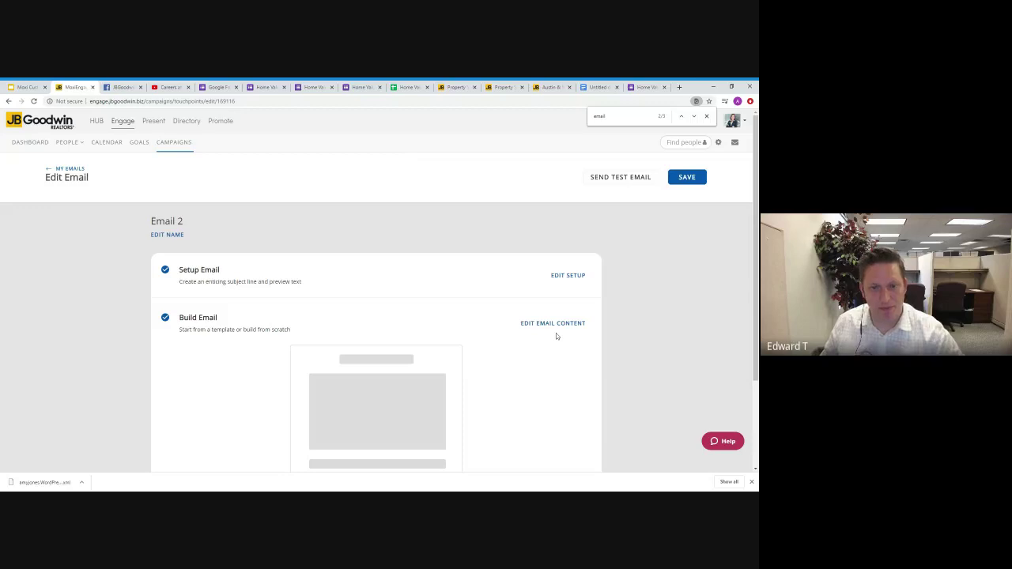
scroll(593, 333, down, 1)
scroll(592, 332, up, 1)
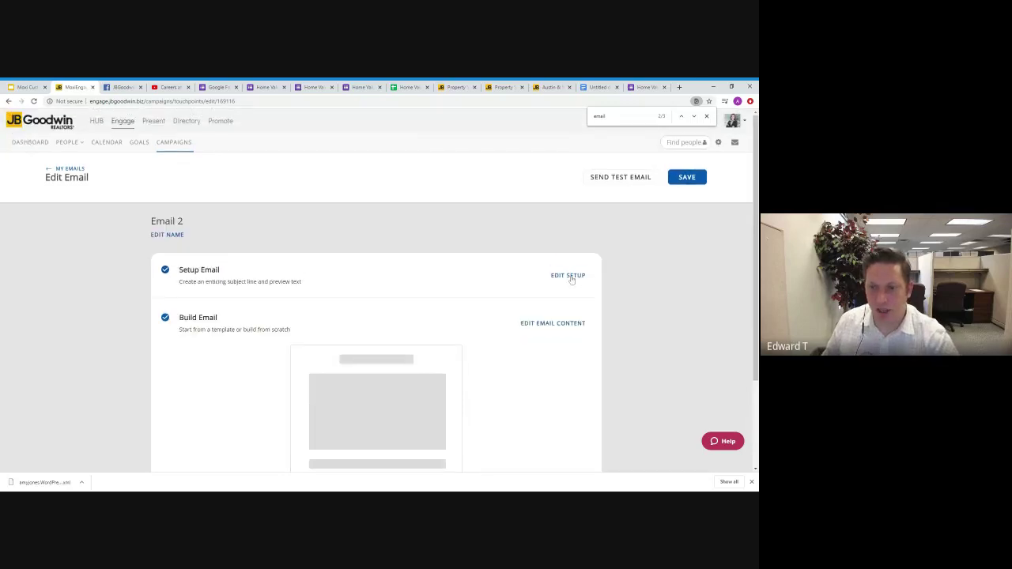
Exclude the header and footer in Email 2's setup and save the setup.
click(569, 276)
click(222, 351)
click(183, 401)
click(227, 400)
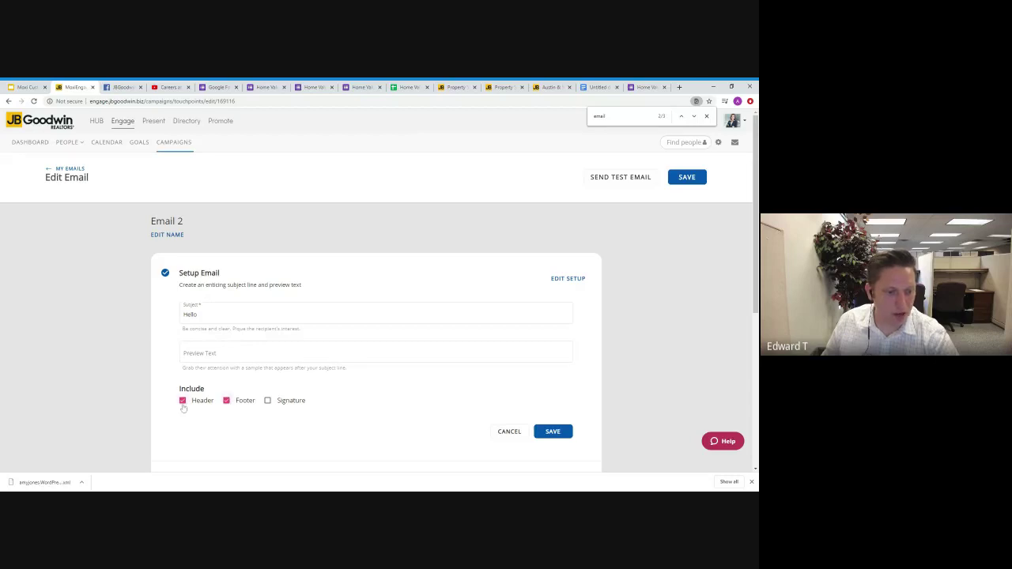
click(183, 400)
click(227, 400)
scroll(488, 389, down, 3)
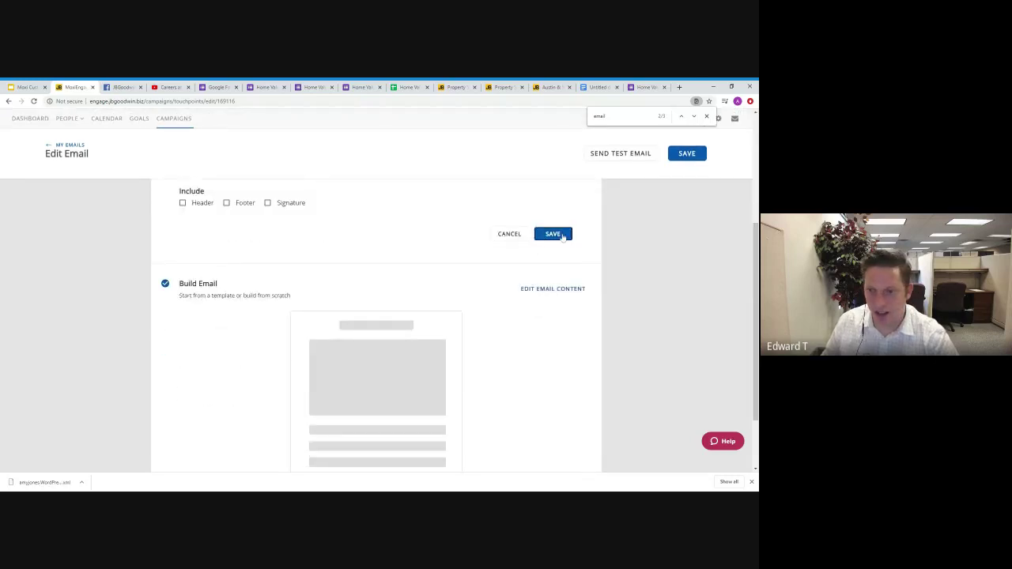
click(563, 233)
Open Email 2's content in the email builder and look over its placeholder layout.
scroll(561, 232, down, 3)
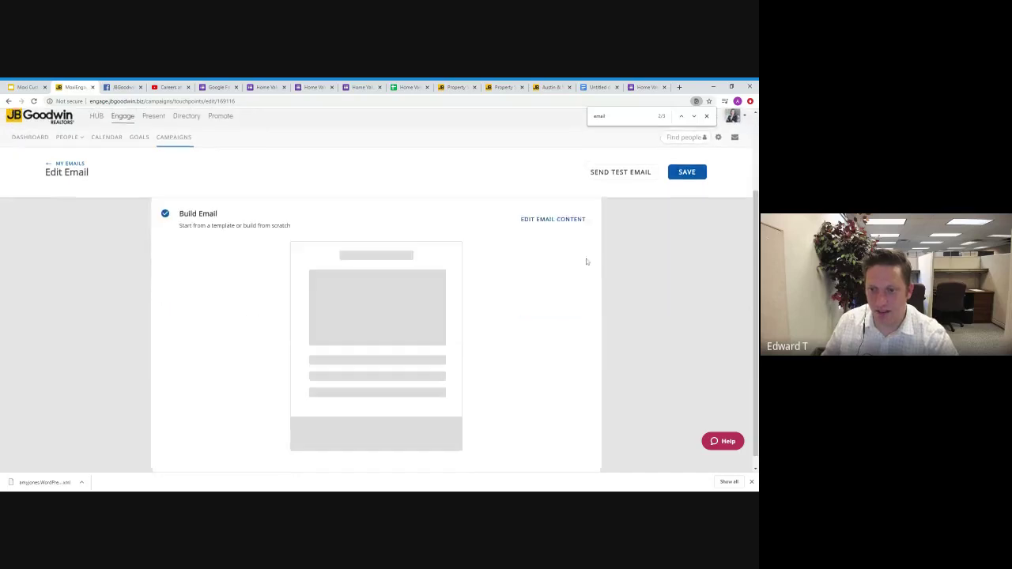
click(533, 210)
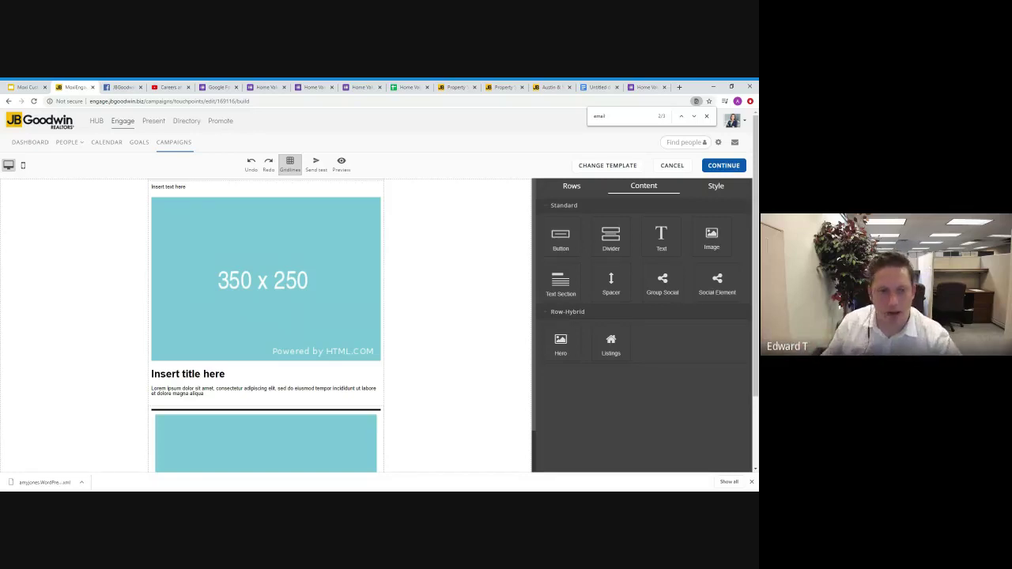
scroll(419, 236, down, 1)
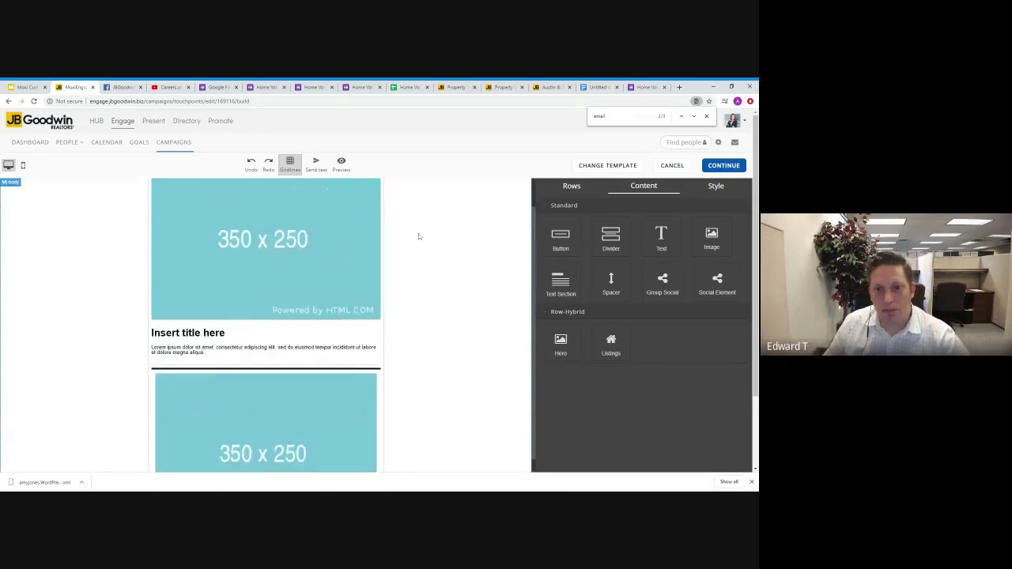
scroll(419, 236, up, 1)
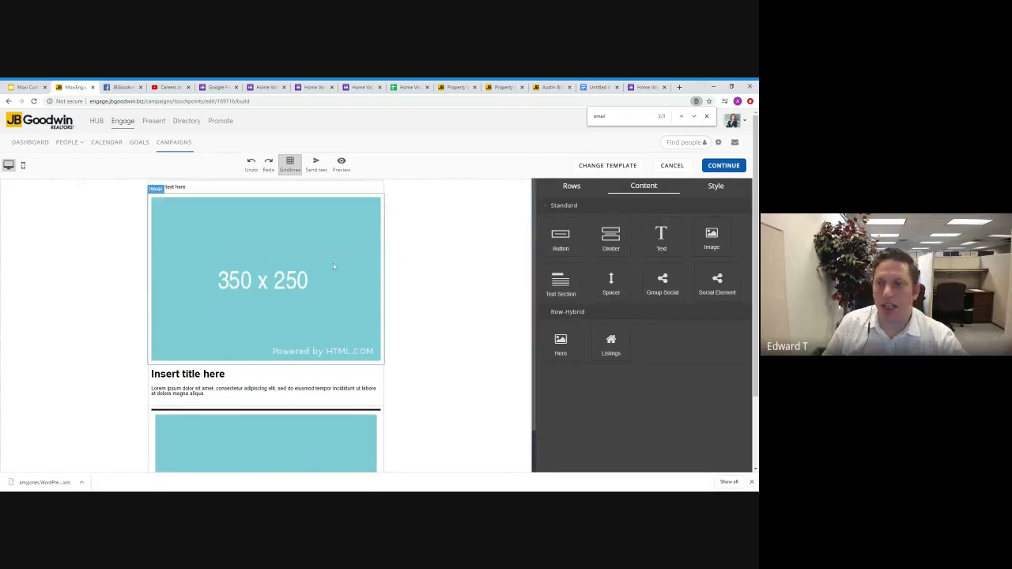
Change the email's template to the What Is Your Home Worth Email Template, confirming the replacement of the existing content.
click(593, 166)
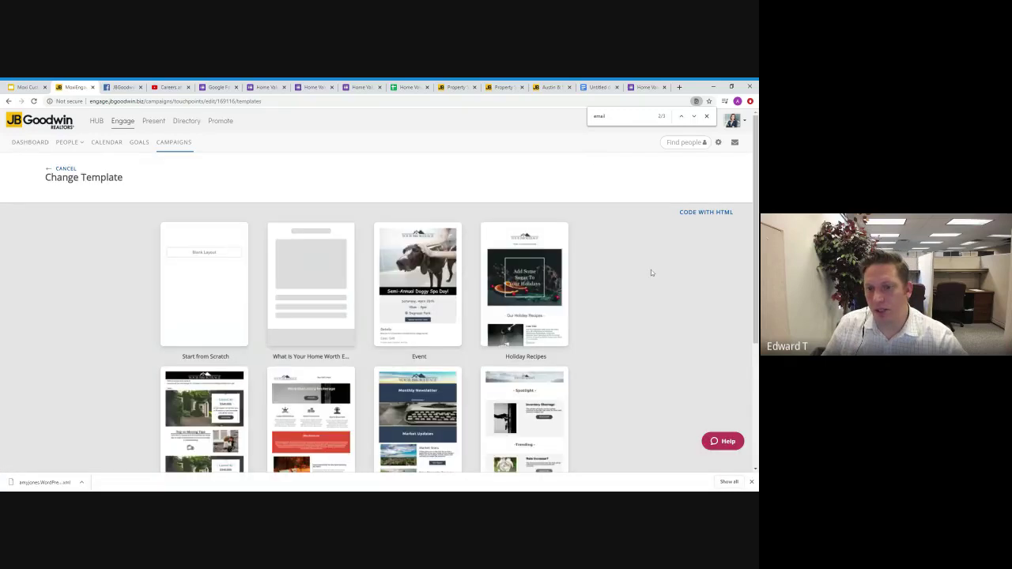
scroll(651, 271, down, 5)
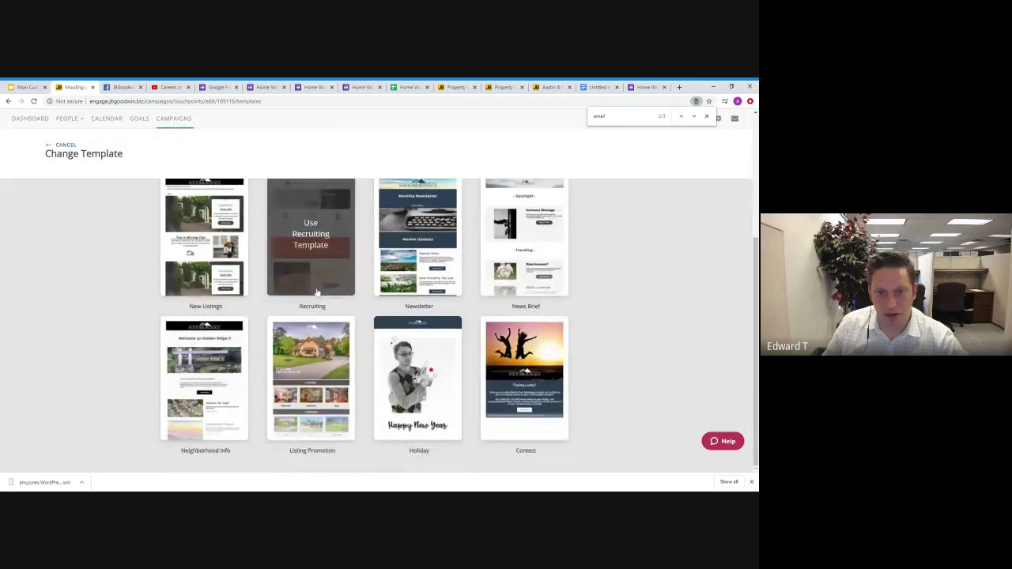
scroll(657, 302, up, 3)
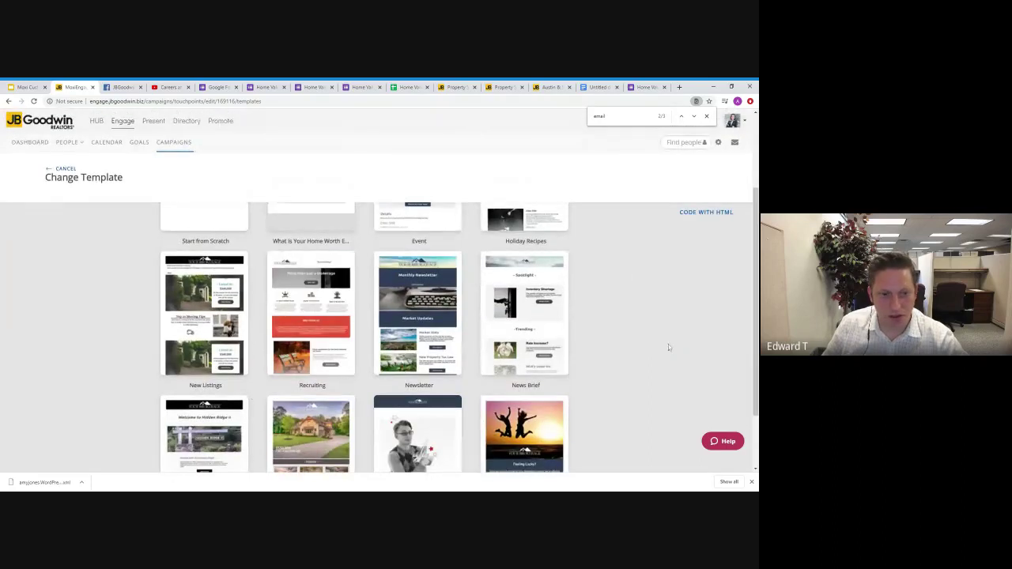
scroll(670, 344, down, 2)
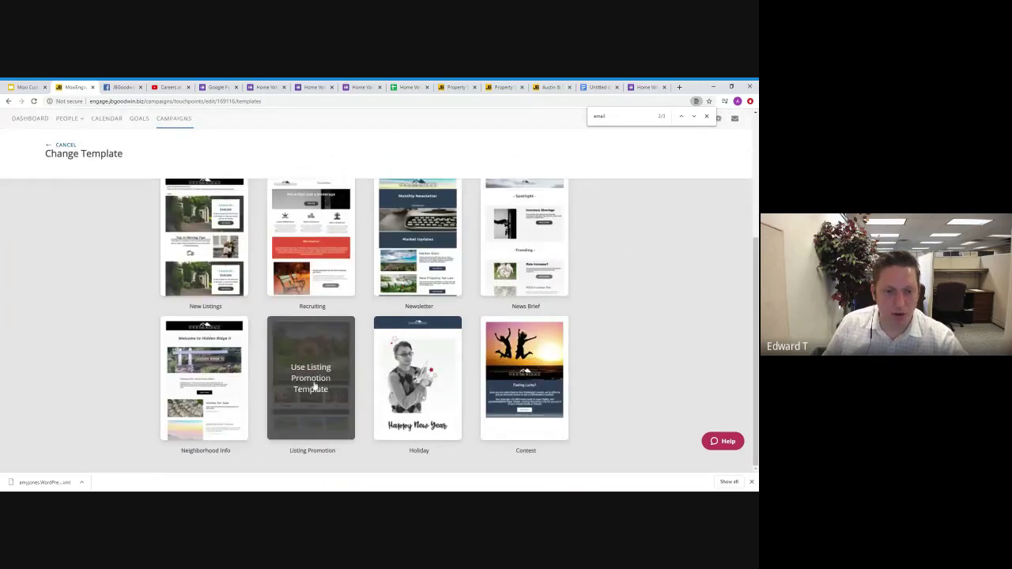
scroll(688, 346, up, 3)
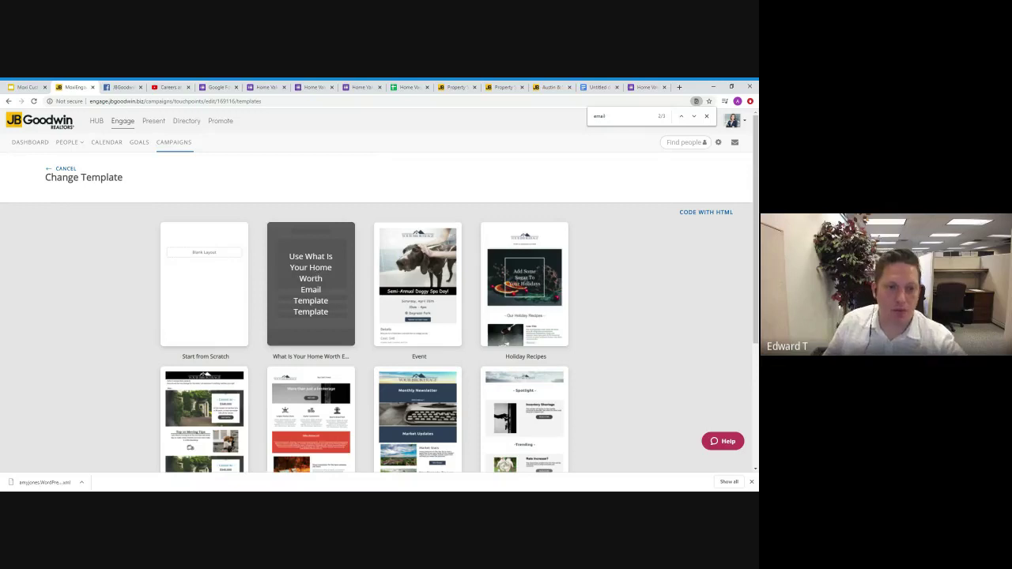
click(319, 272)
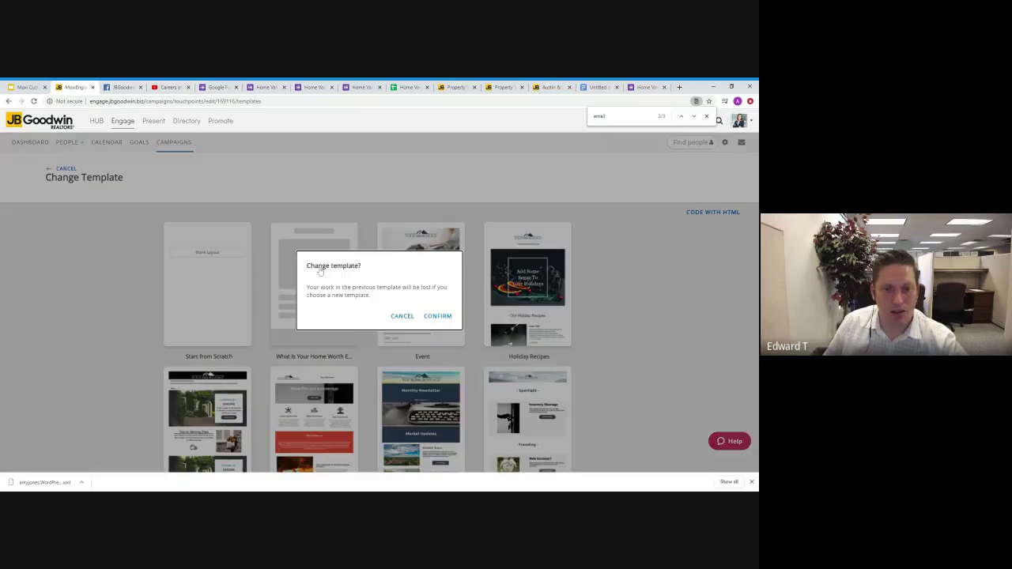
click(437, 316)
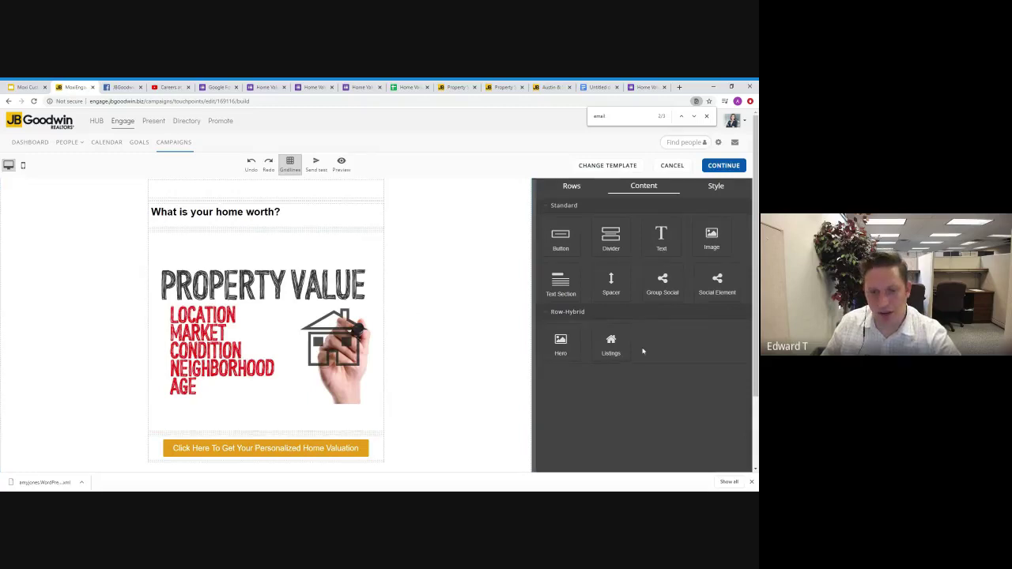
Inspect the style and URL settings of the Property Value image and the personalized home valuation button.
click(341, 360)
scroll(413, 378, down, 3)
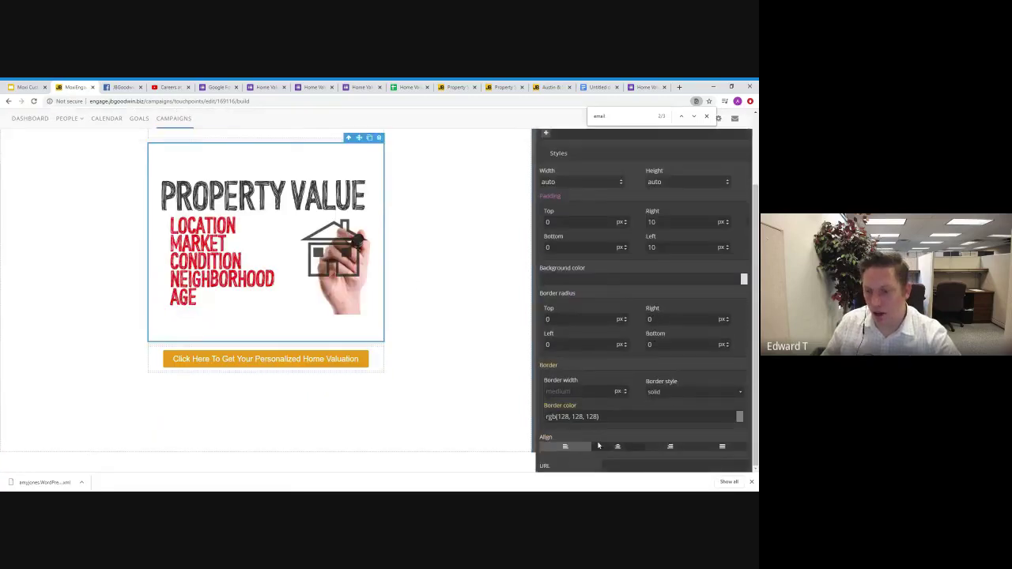
click(363, 366)
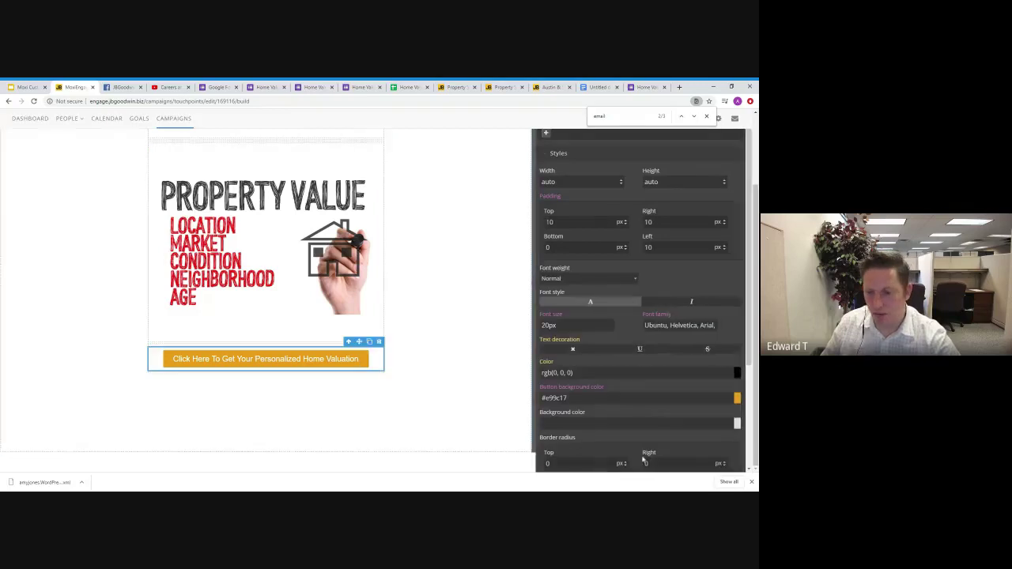
scroll(640, 460, down, 2)
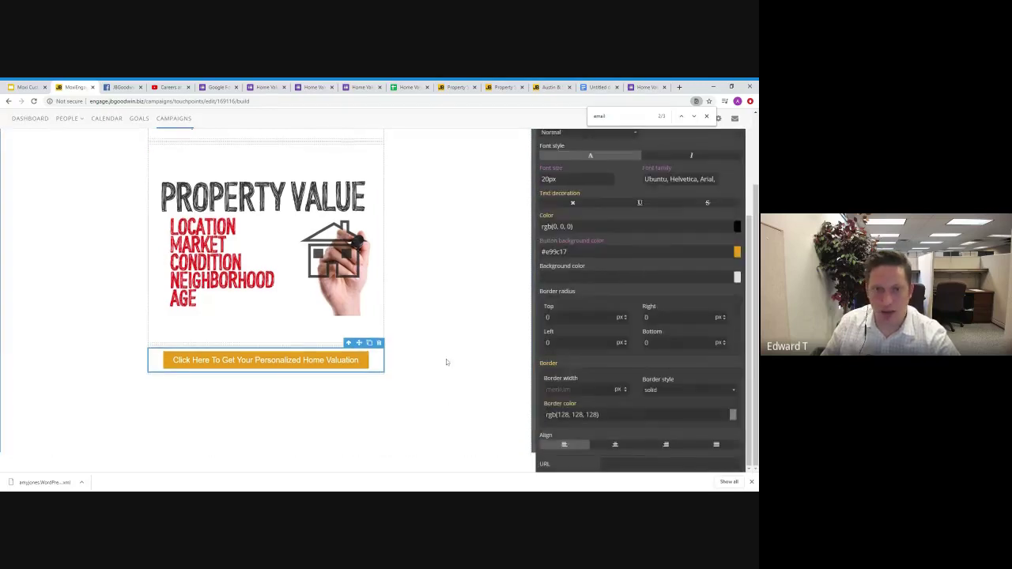
scroll(451, 362, up, 1)
scroll(459, 360, up, 1)
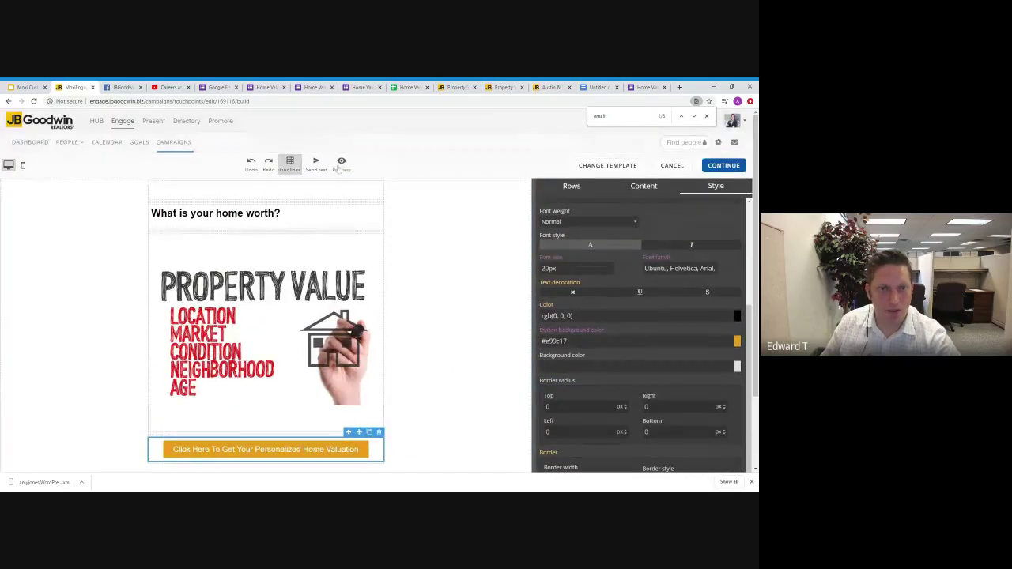
Preview the home valuation email, close the preview, and save Email 2 with its new content.
click(341, 166)
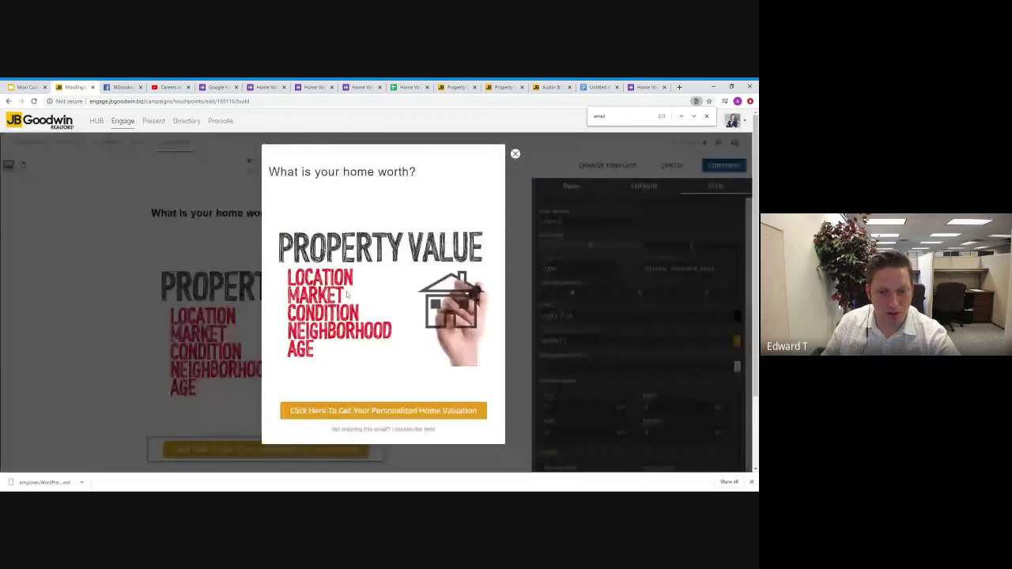
click(515, 153)
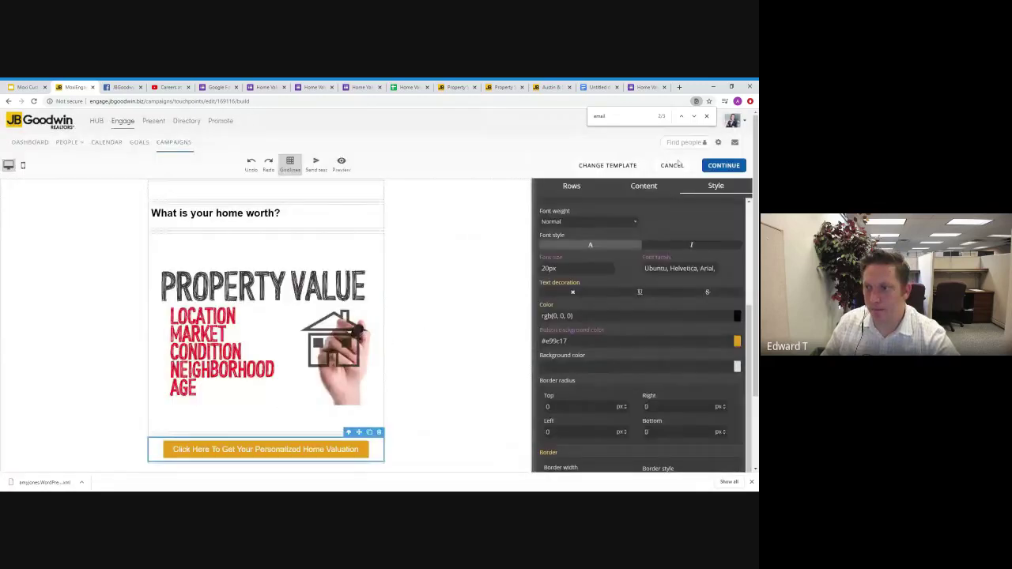
click(721, 165)
click(689, 178)
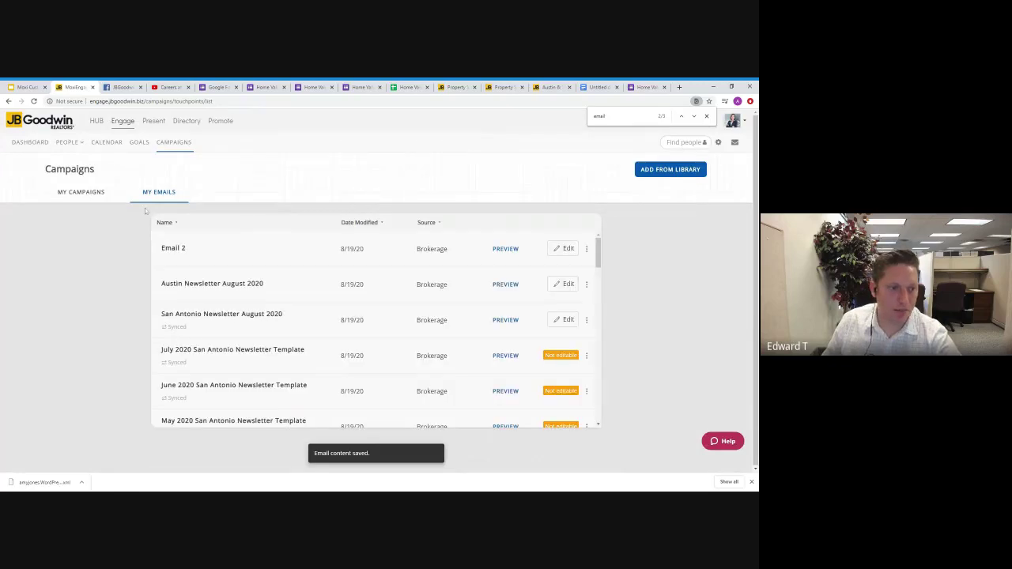
Open the Single Email Template Copy 3 campaign and review when Email 2 is scheduled to send.
click(74, 194)
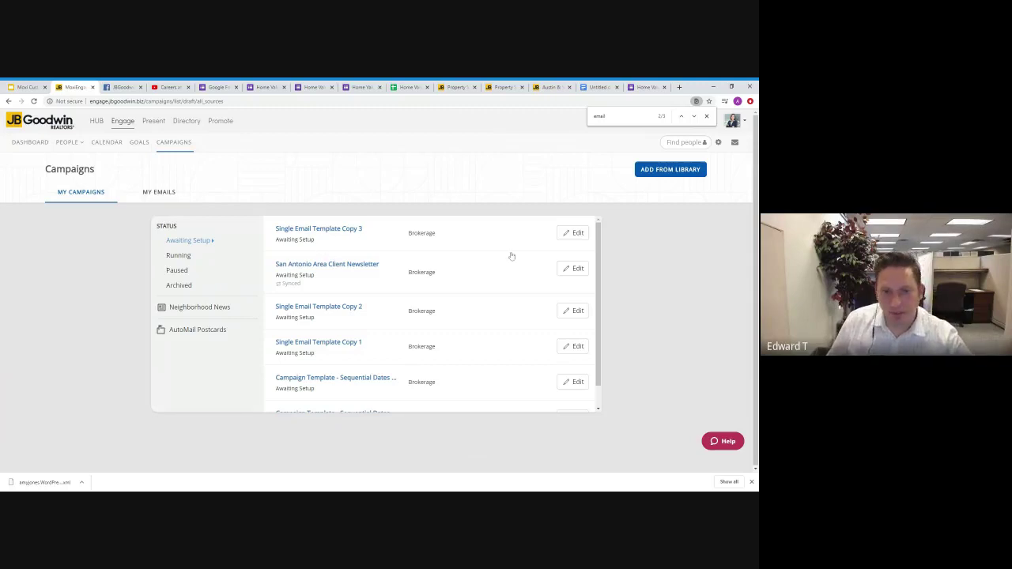
click(345, 234)
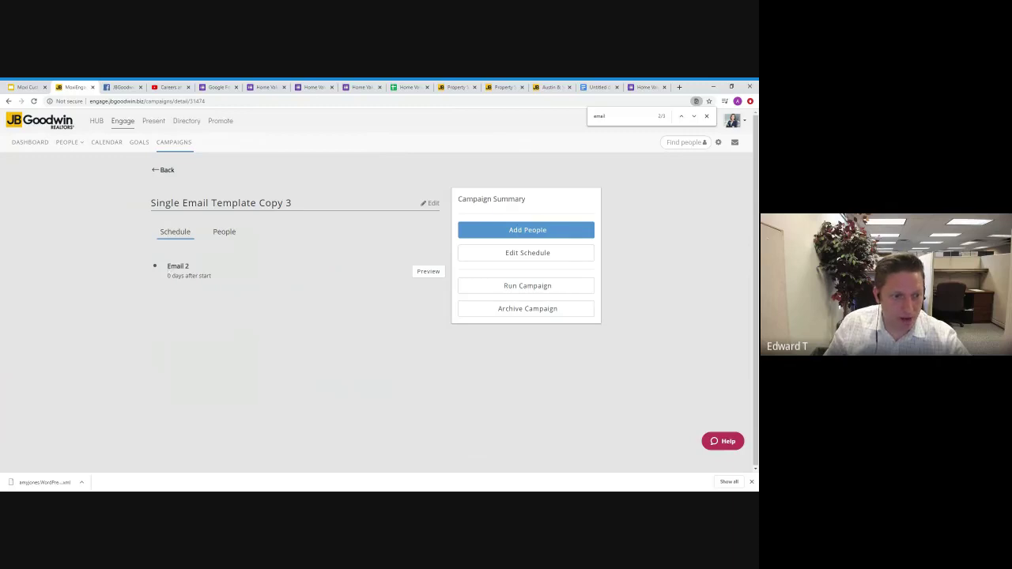
drag(168, 276, 210, 276)
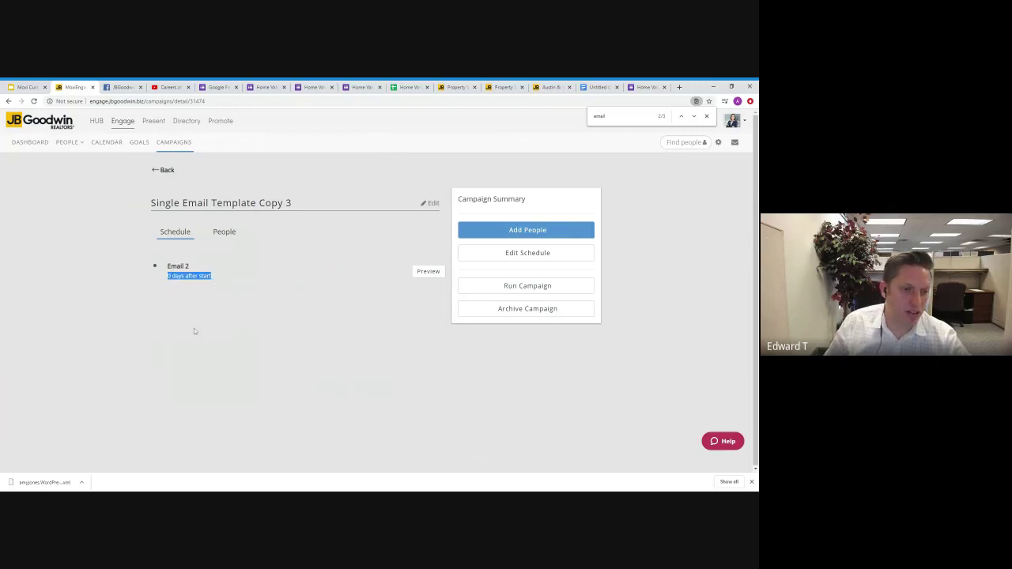
click(326, 290)
Edit the campaign schedule and try setting Email 2 to send 2 days after start.
click(518, 254)
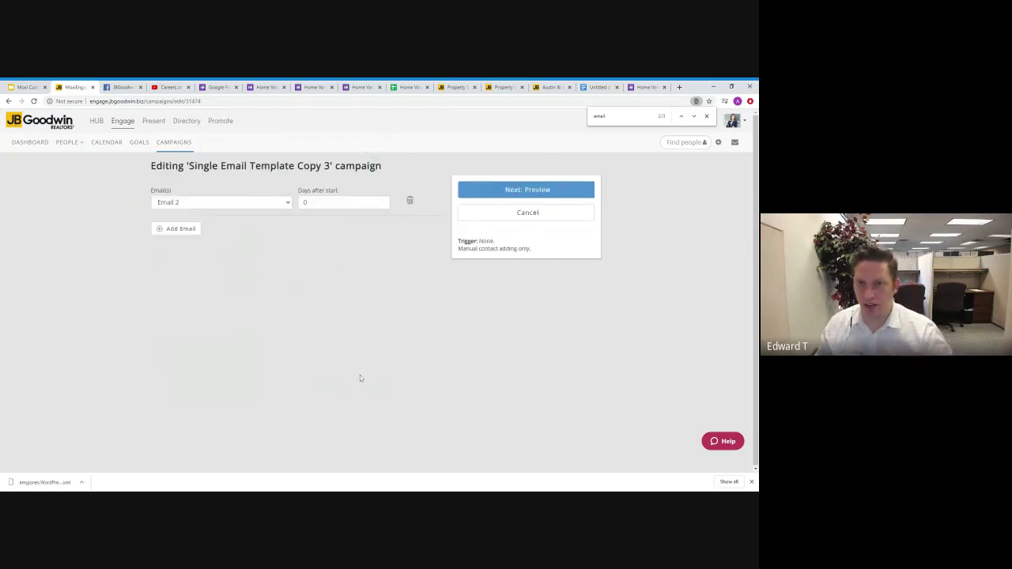
double_click(306, 202)
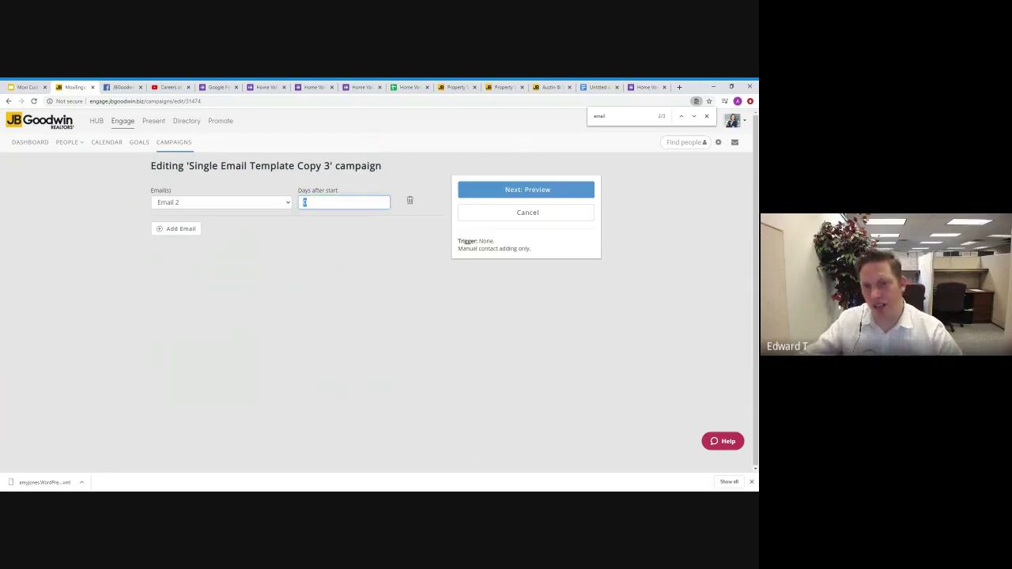
key(BackSpace)
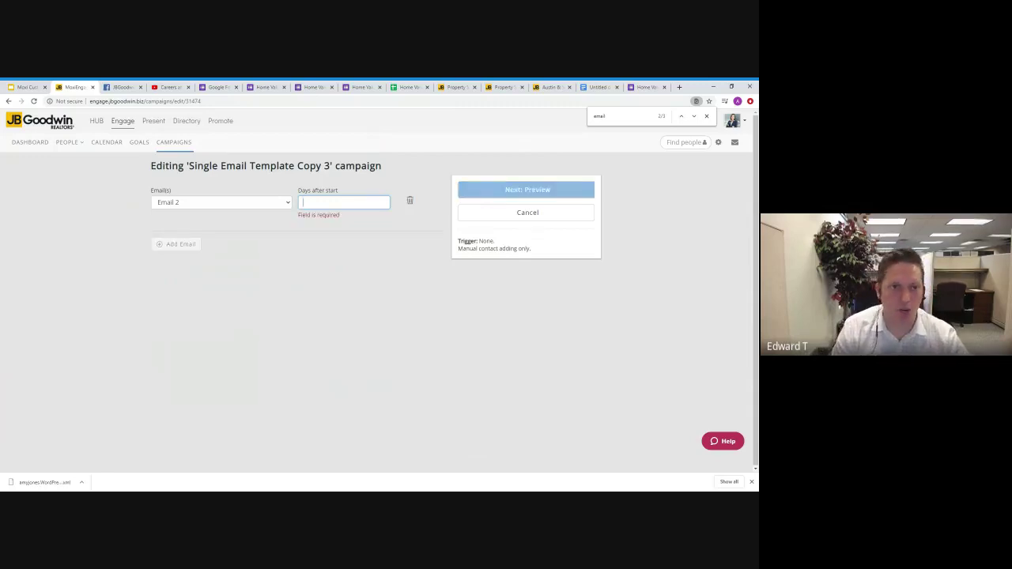
text(0)
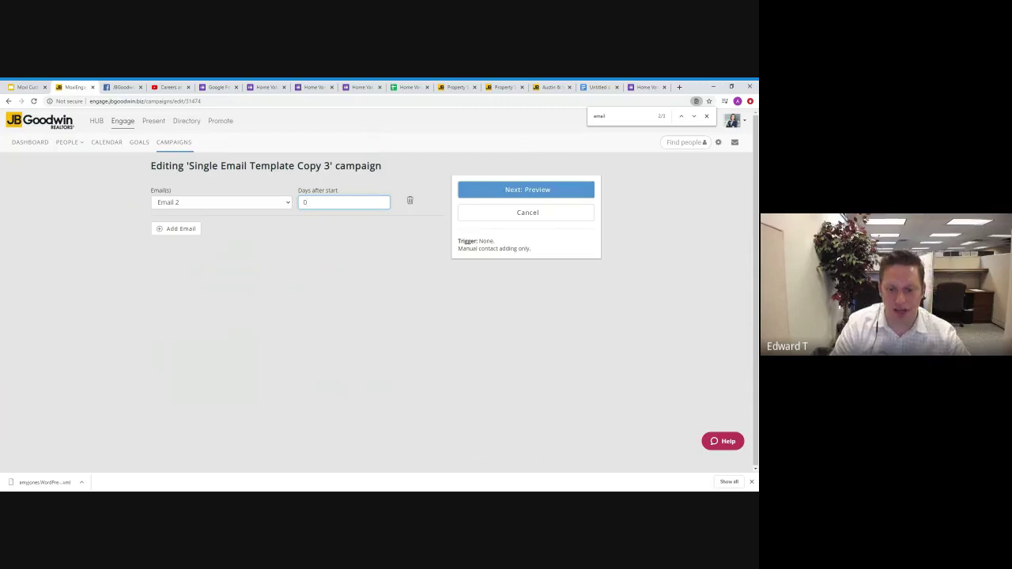
key(BackSpace)
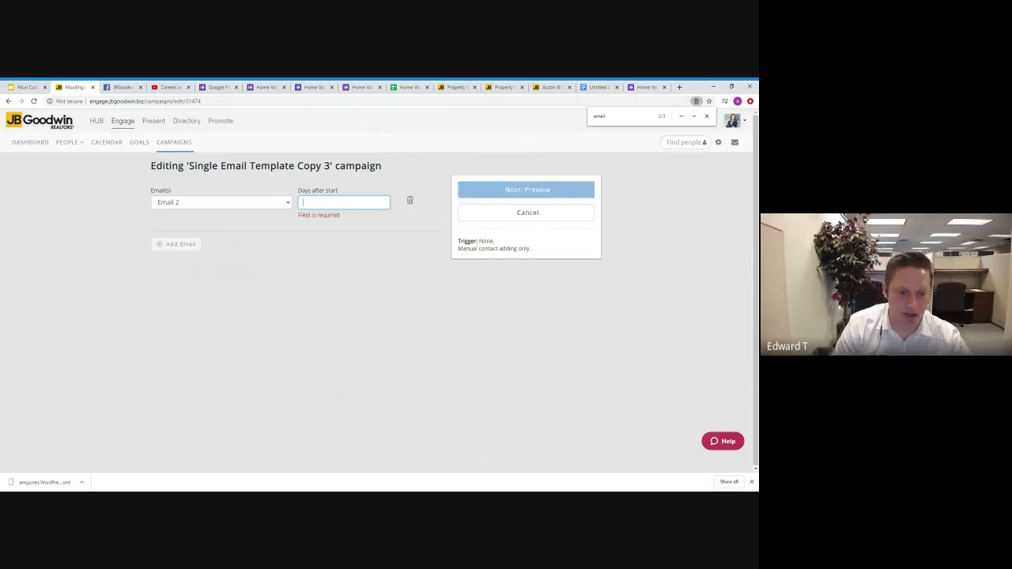
text(2)
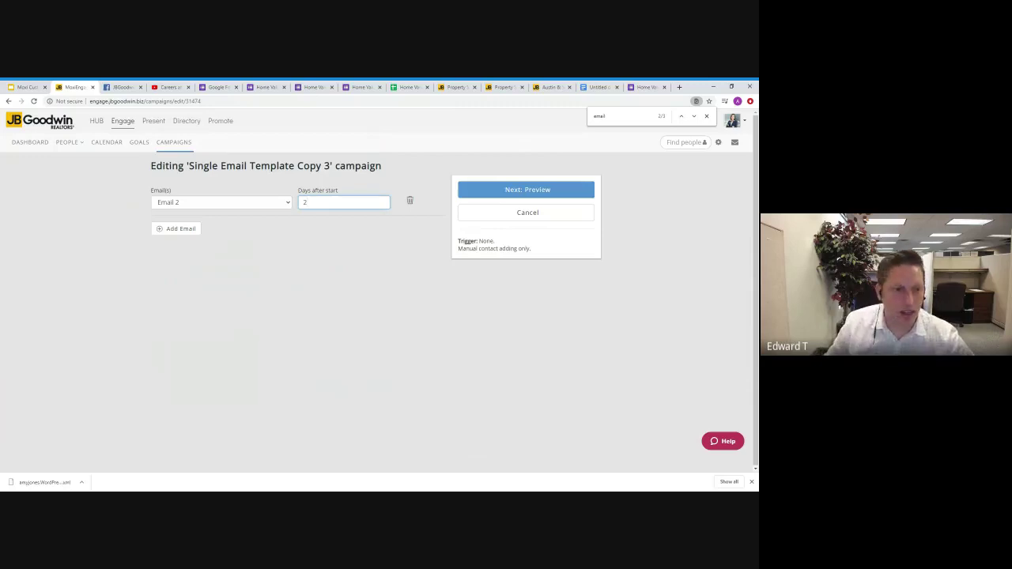
Try adding a second Email 2 entry at 7 days after start, and cancel the schedule edit.
click(179, 228)
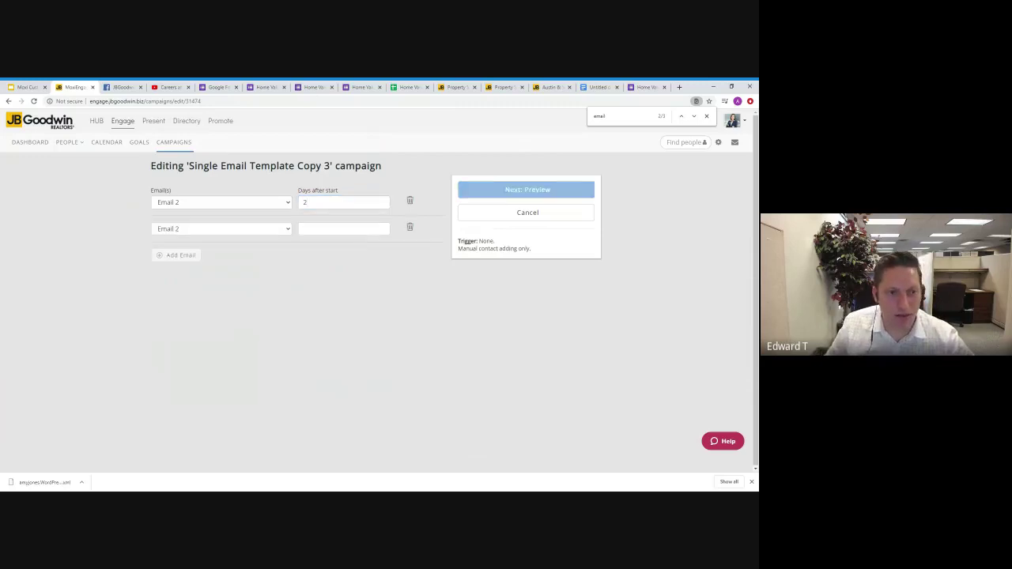
click(290, 230)
click(303, 228)
text(7)
click(330, 270)
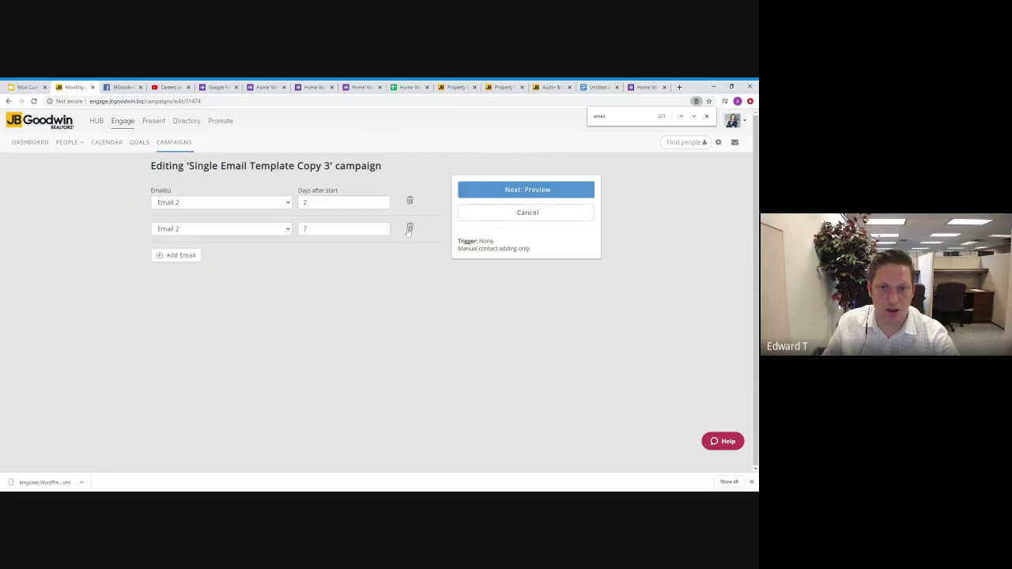
click(495, 214)
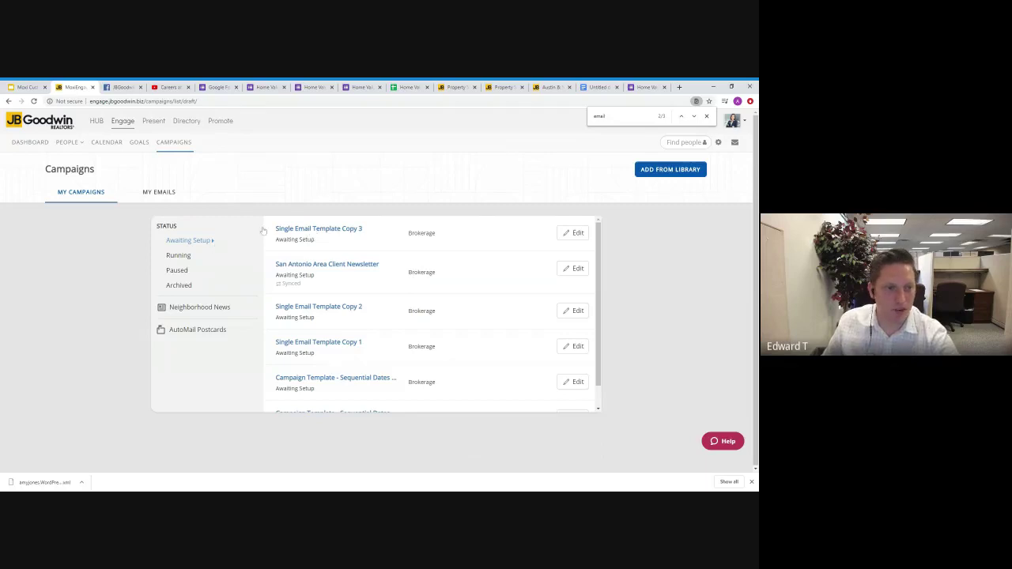
Find Email 1 among the saved emails by searching the page for "email", and duplicate it.
click(163, 195)
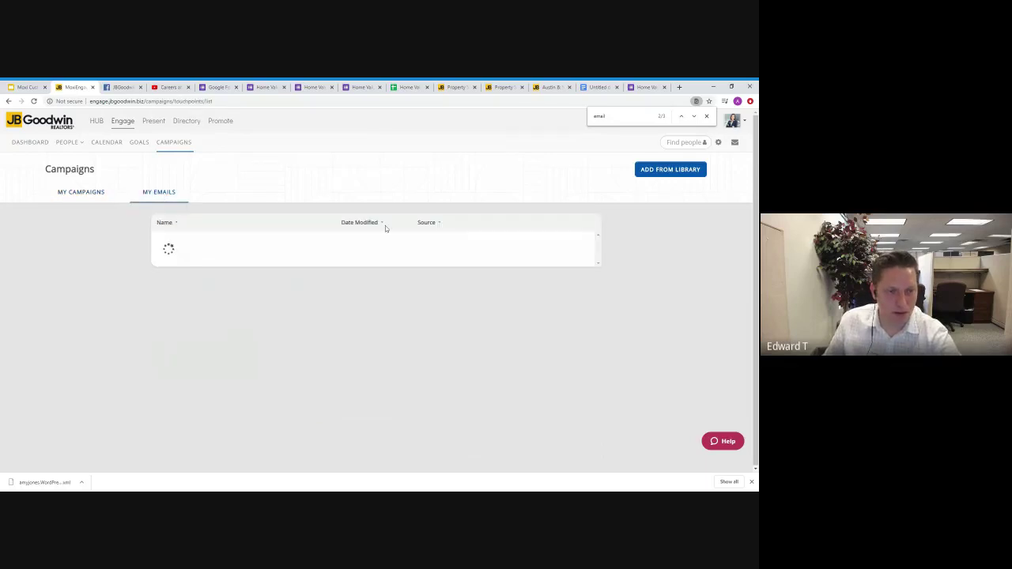
key(BackSpace)
text(l)
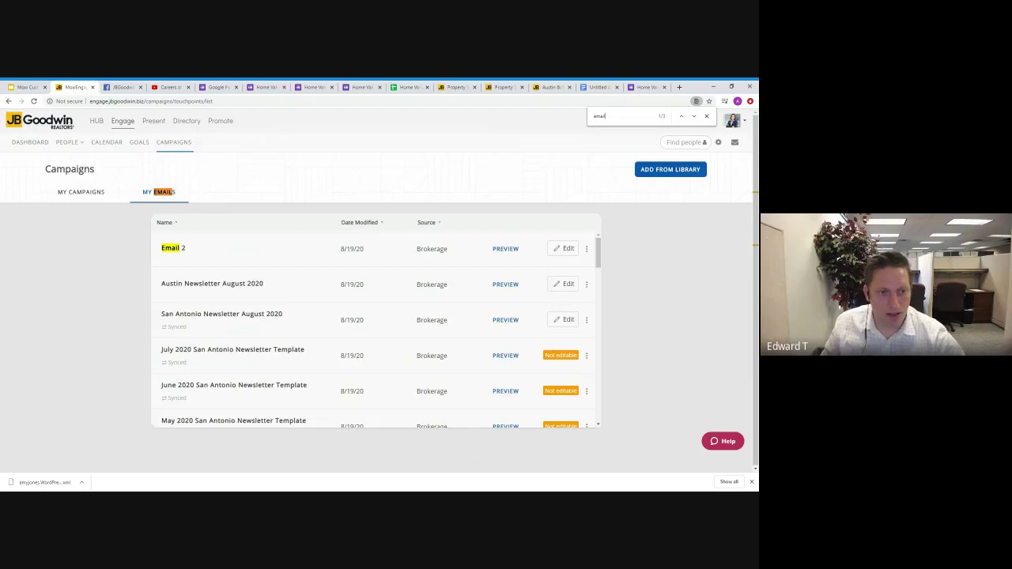
scroll(324, 304, down, 5)
click(695, 117)
click(695, 117)
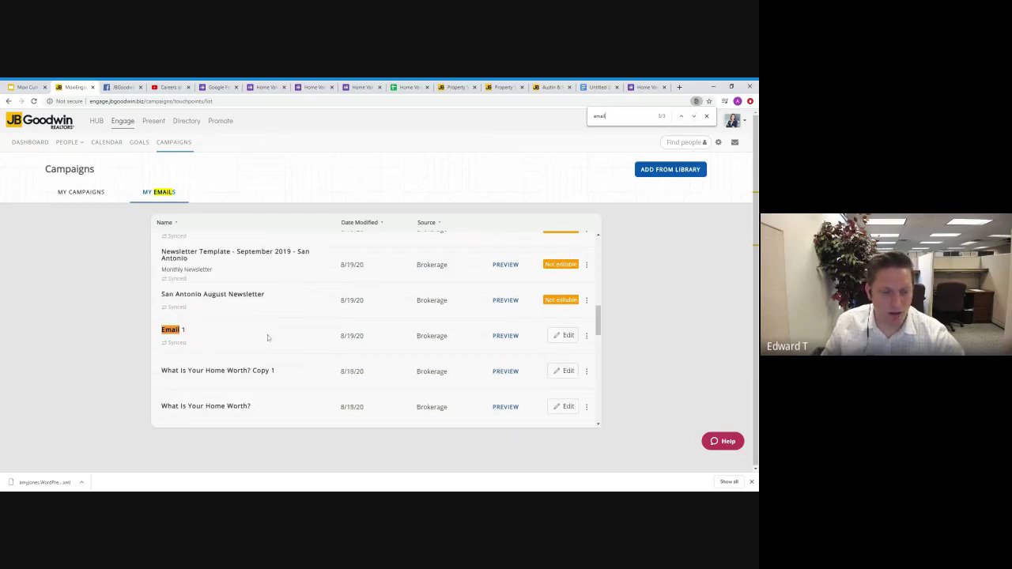
click(587, 336)
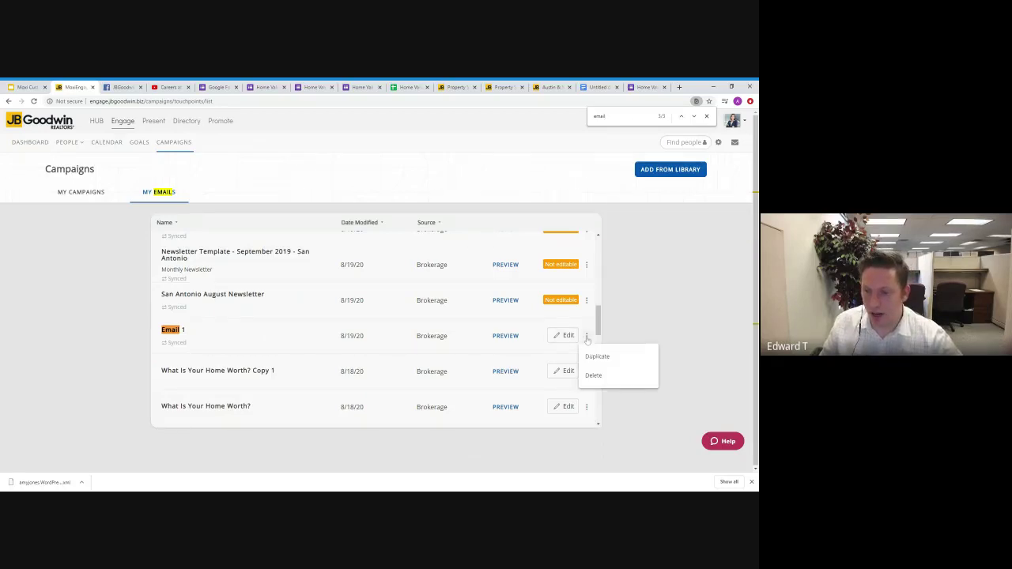
click(625, 360)
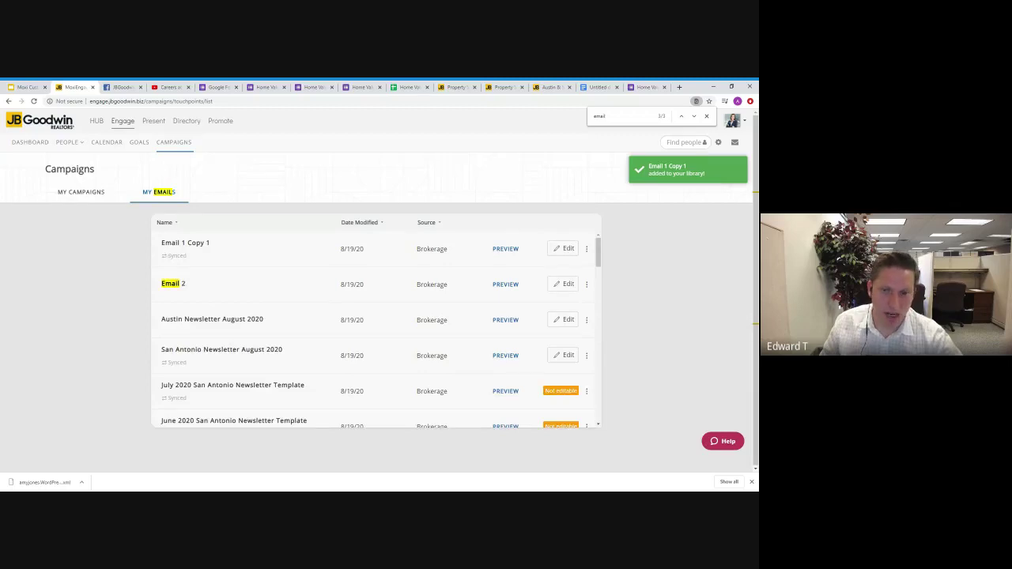
Open the Email 1 copy for editing and rename it "Open House Follow Up 2nd Email", saving the name.
click(559, 249)
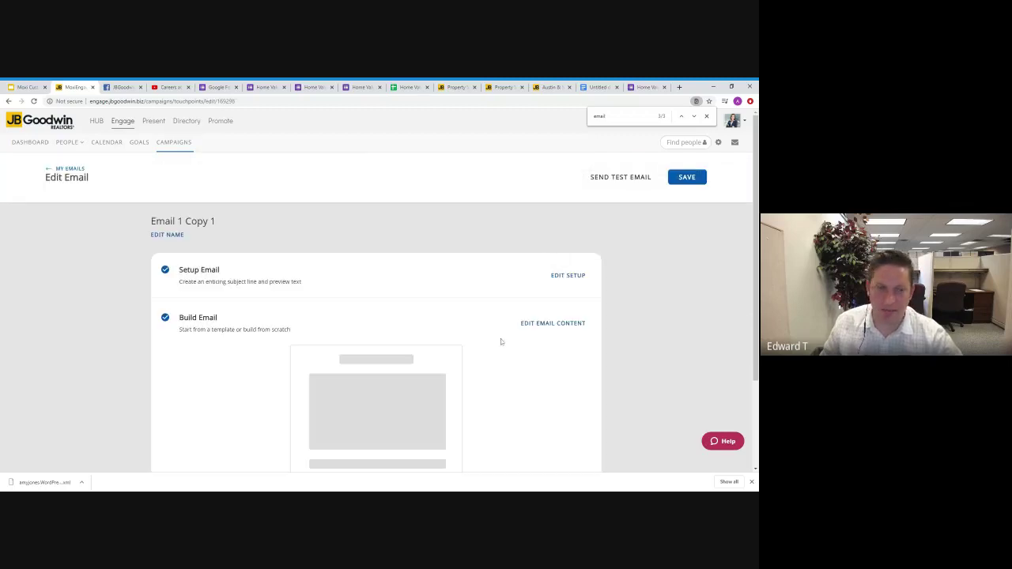
click(571, 277)
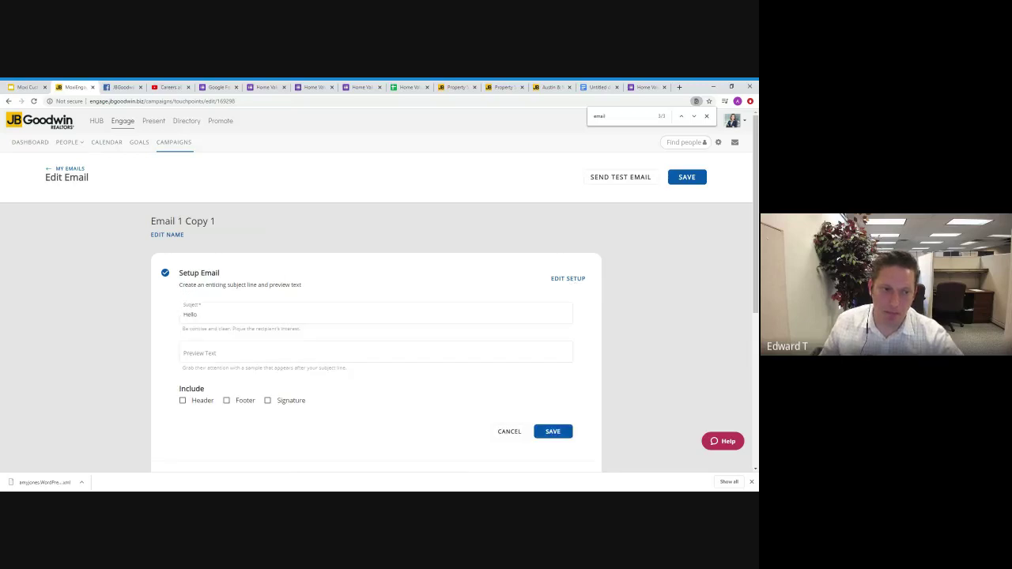
click(172, 235)
triple_click(177, 229)
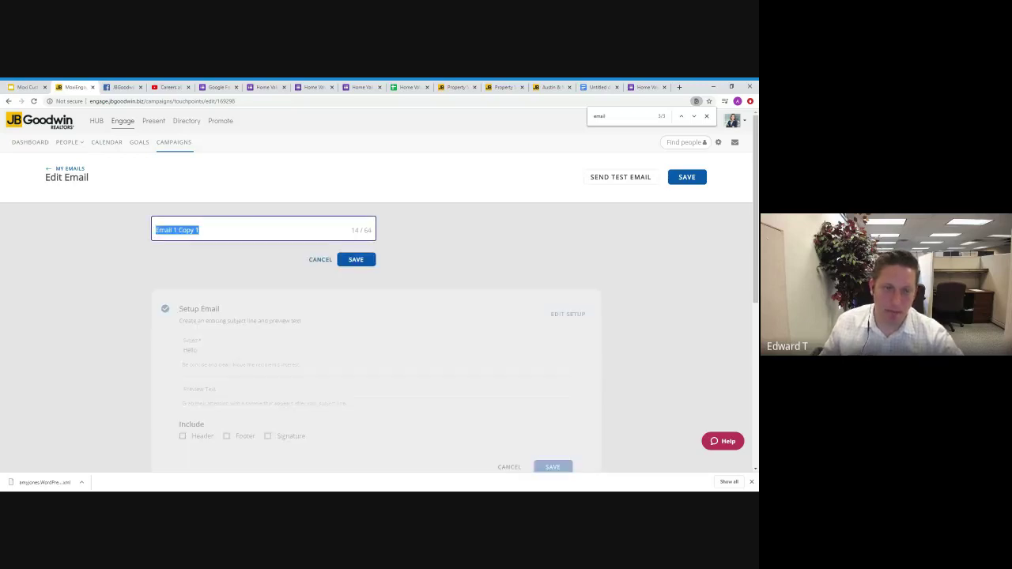
text(Op)
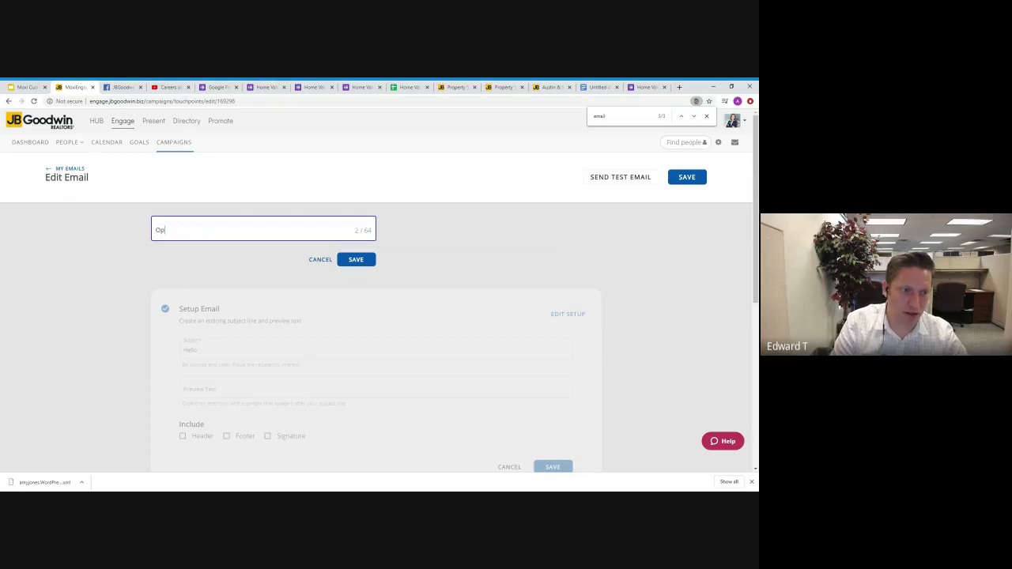
text(en House)
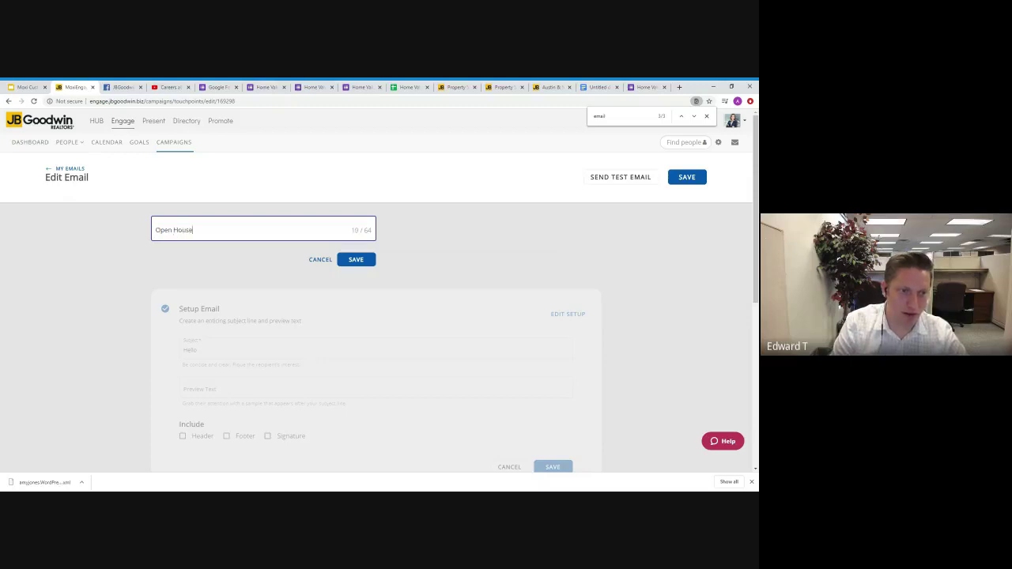
text( Follow Up )
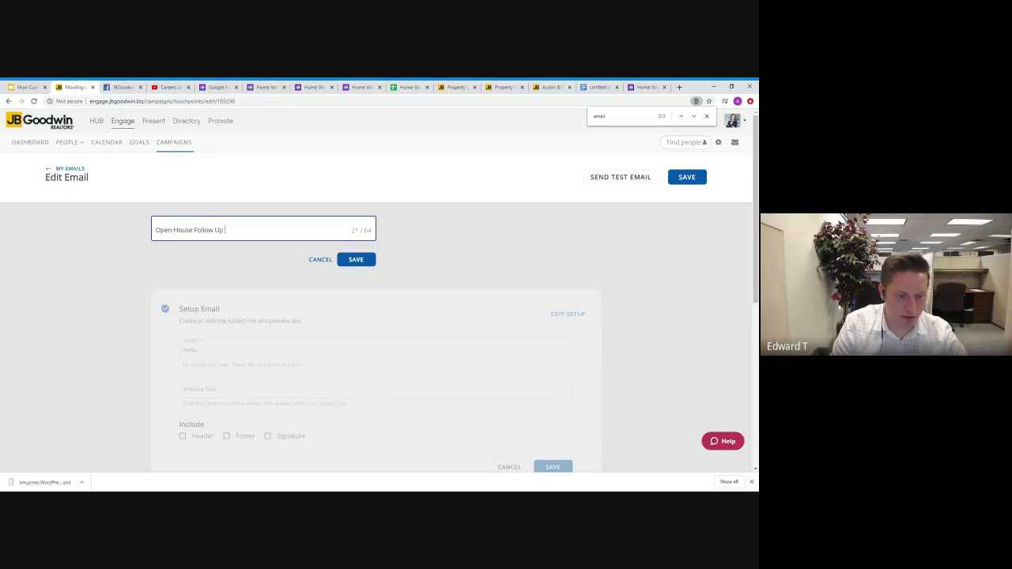
text(2nd emai)
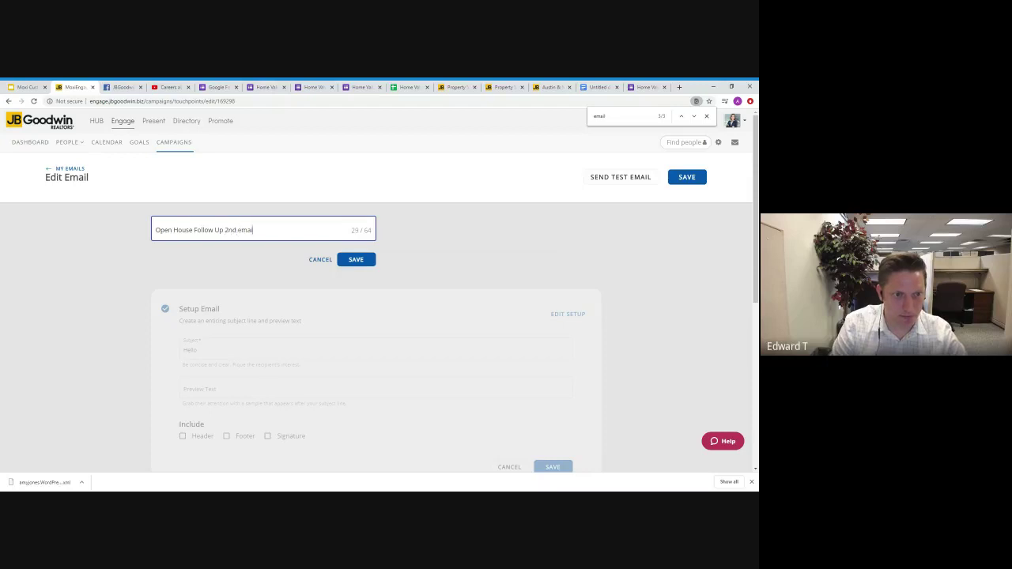
key(BackSpace)
key(BackSpace)
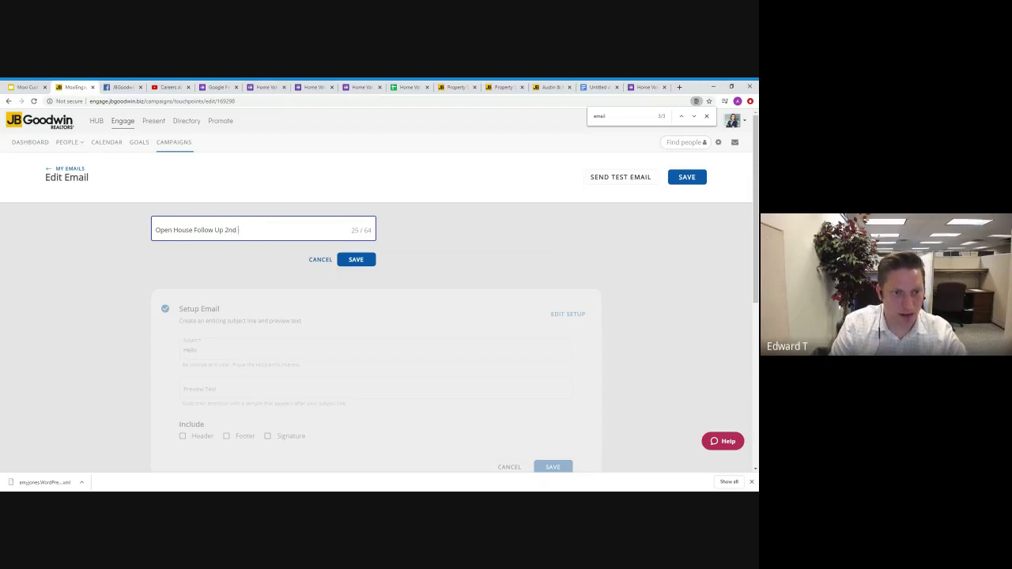
text(Email)
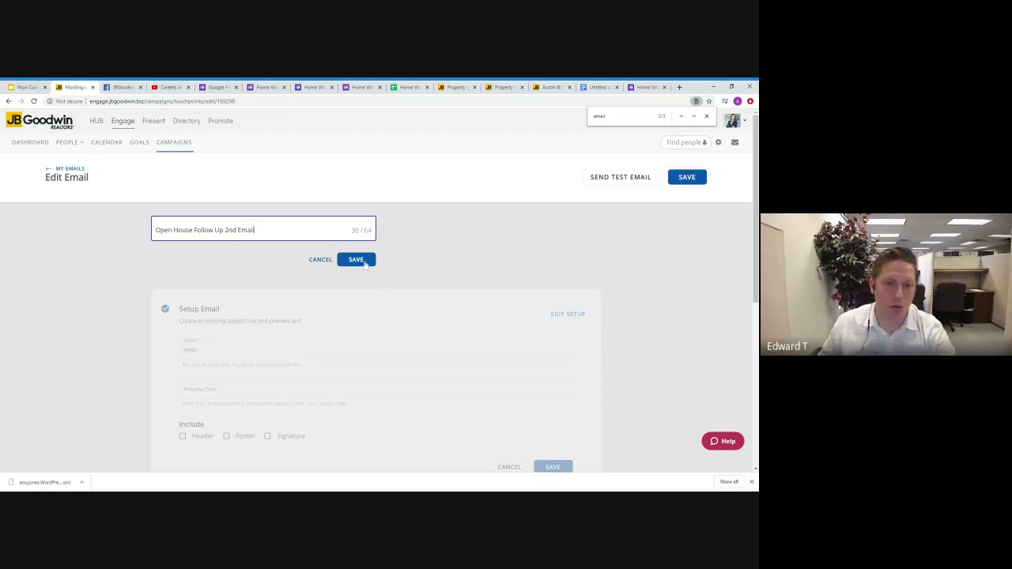
click(365, 261)
Edit the email's content and change its template to the blank Start from Scratch layout.
scroll(568, 274, down, 2)
click(558, 330)
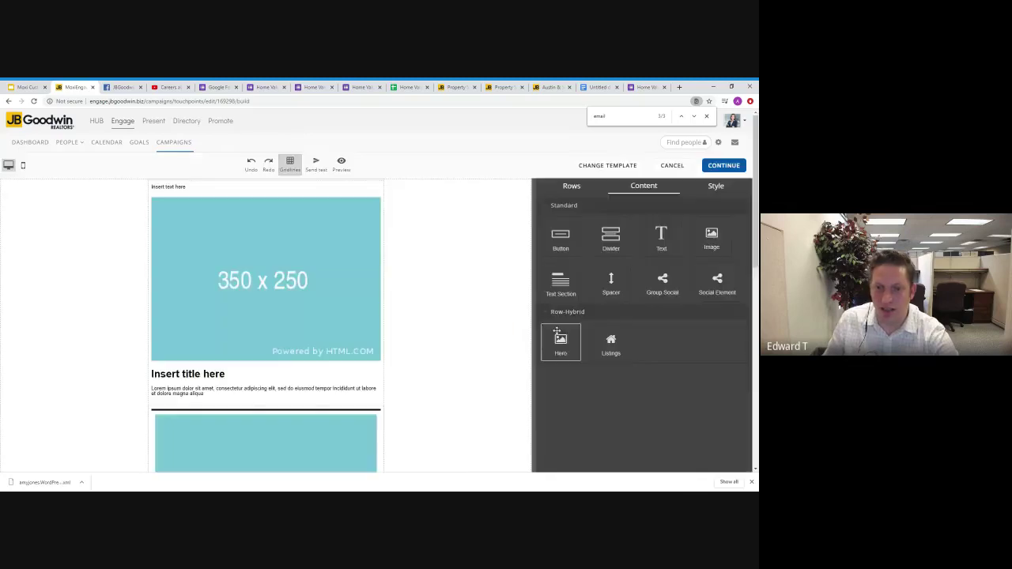
click(591, 167)
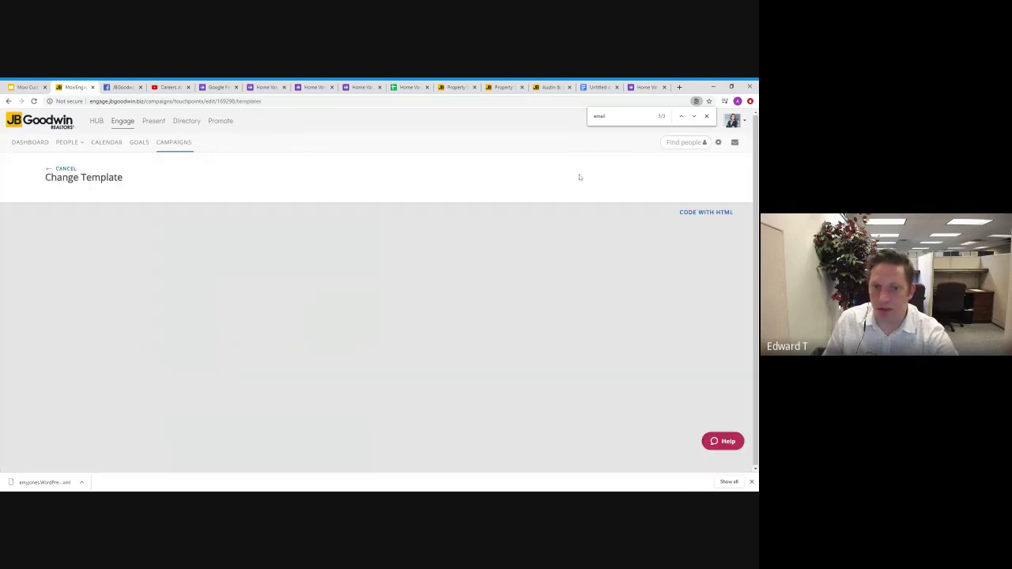
scroll(298, 253, down, 3)
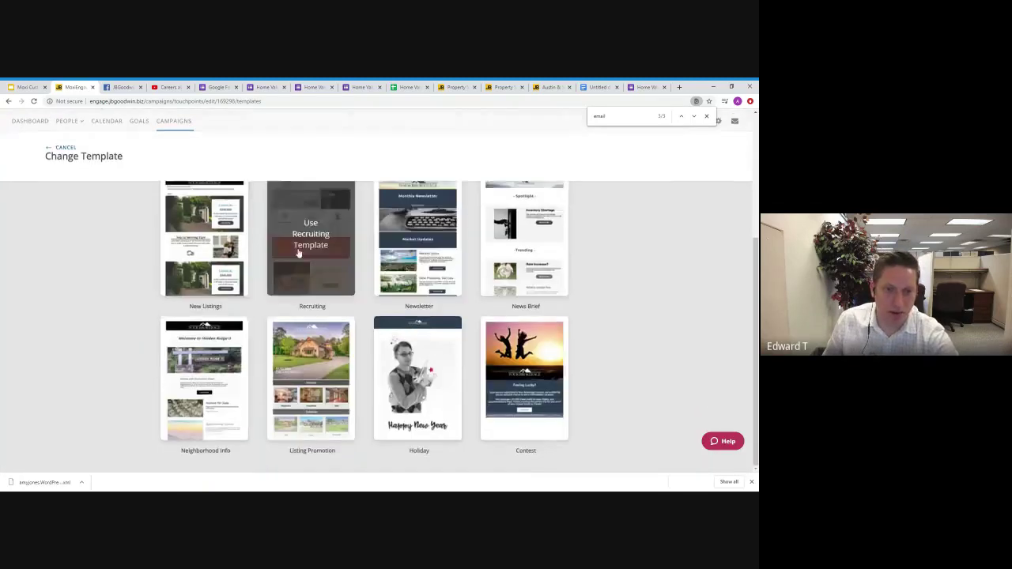
scroll(298, 253, up, 3)
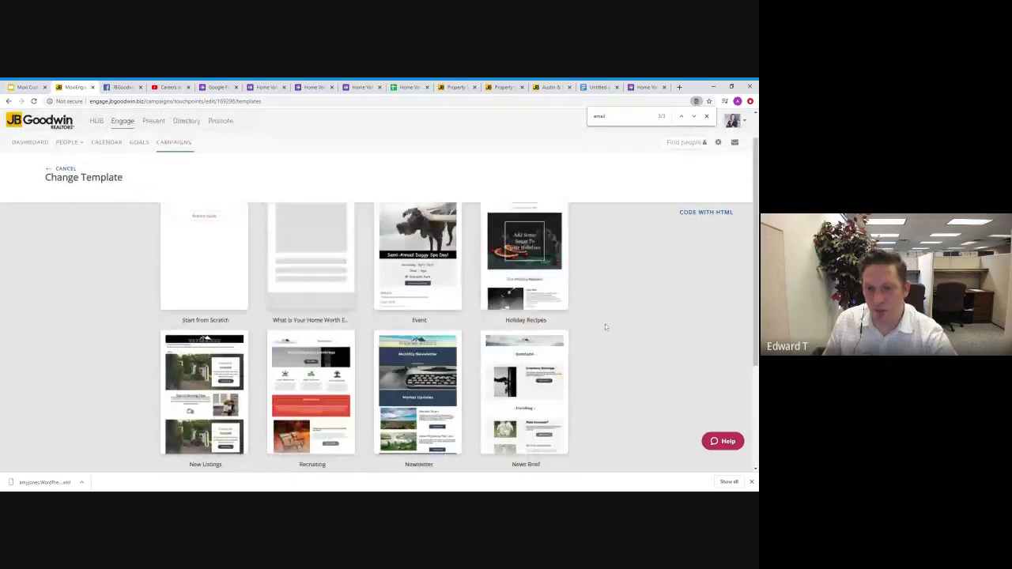
scroll(606, 323, down, 1)
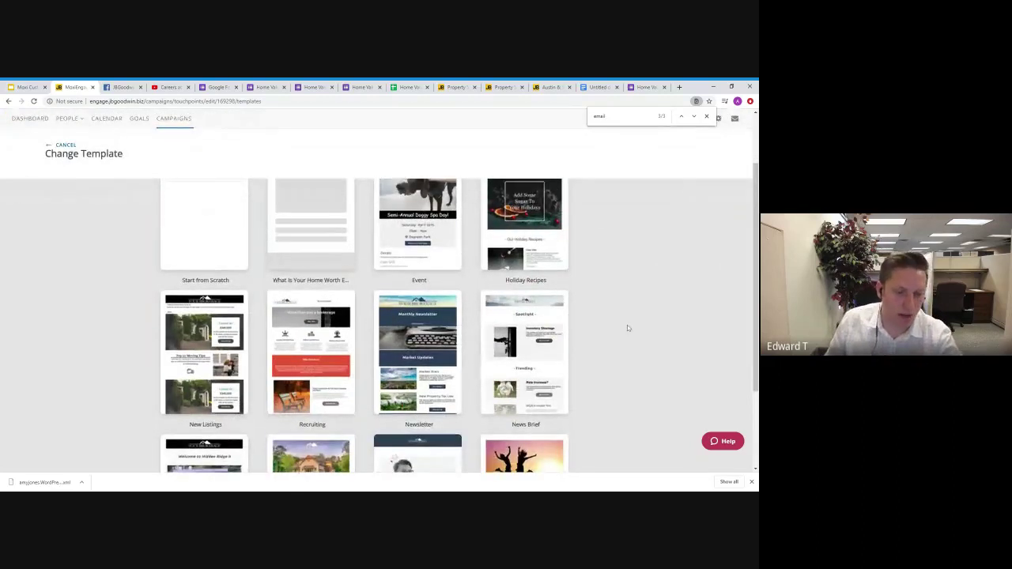
scroll(627, 327, down, 1)
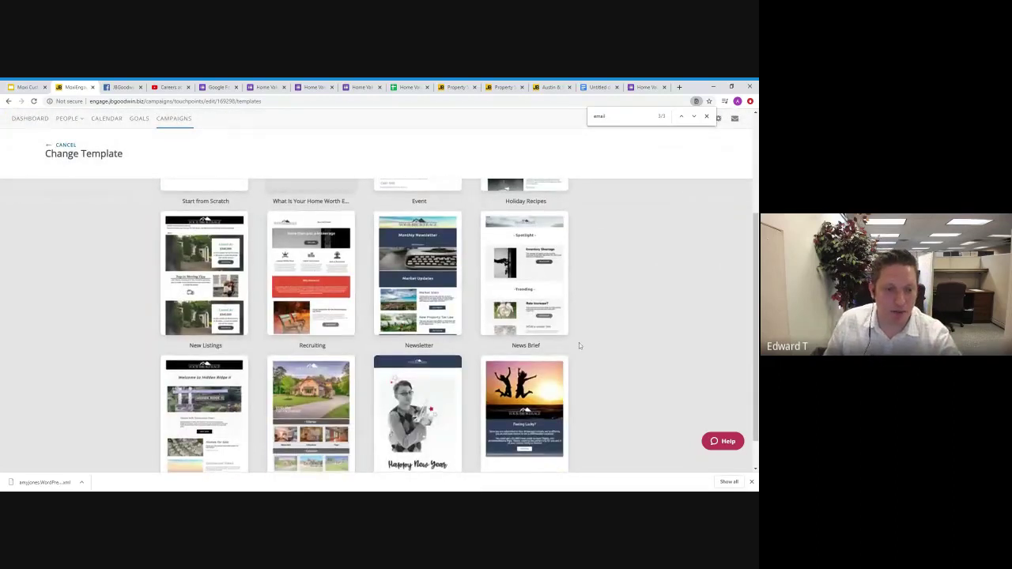
scroll(579, 343, down, 1)
scroll(578, 345, up, 2)
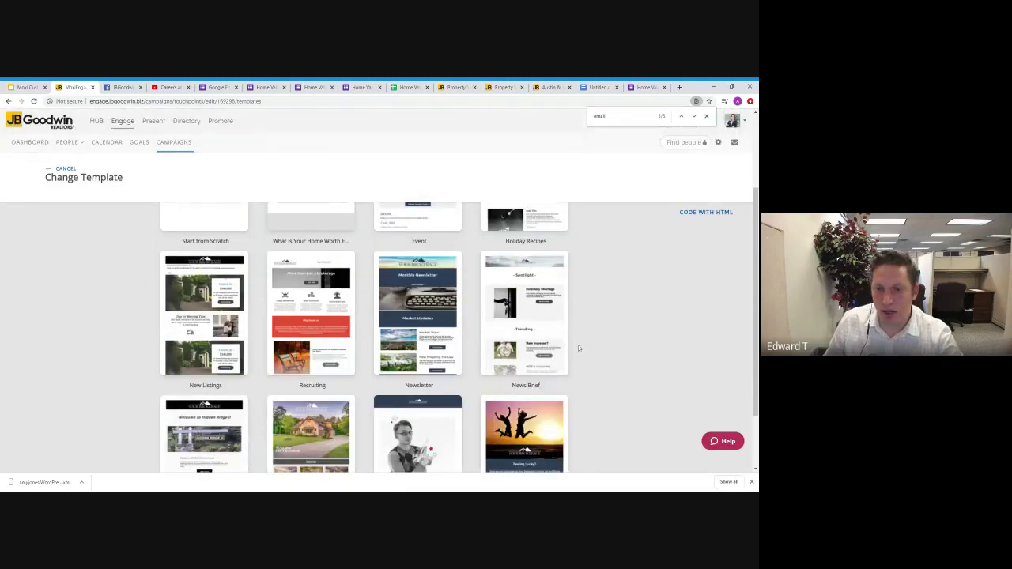
scroll(578, 345, down, 1)
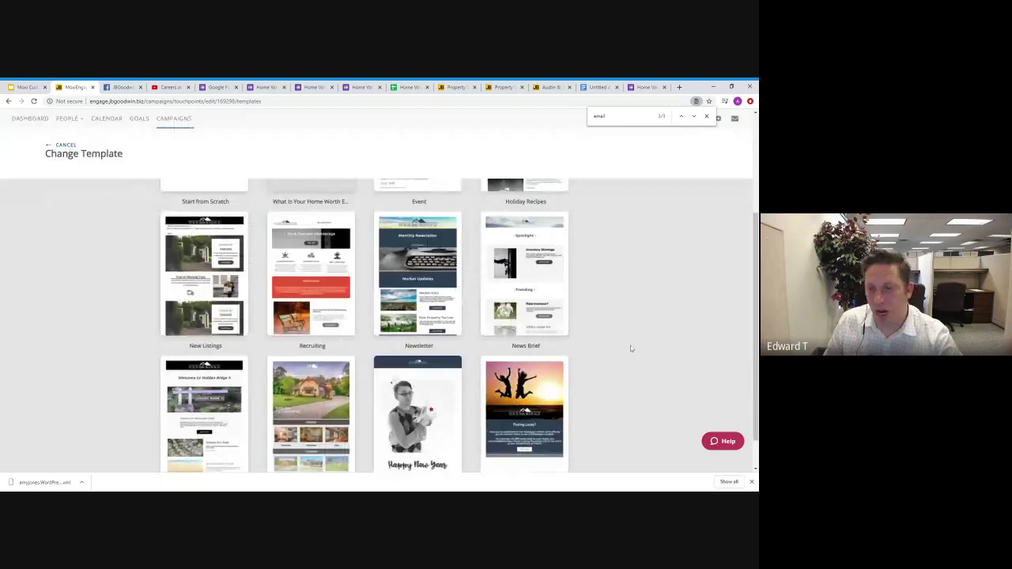
scroll(626, 345, up, 3)
scroll(619, 346, up, 1)
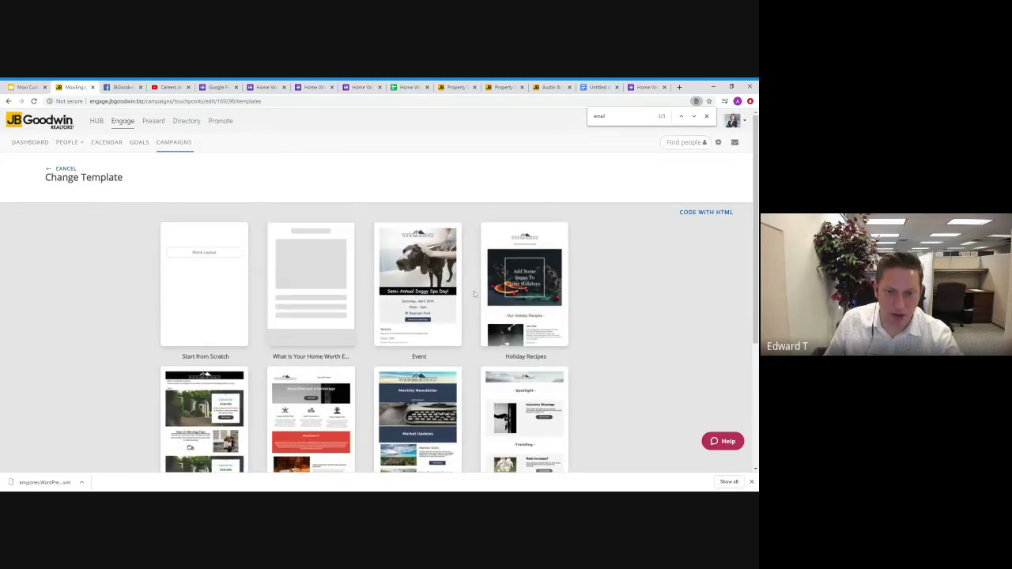
click(201, 287)
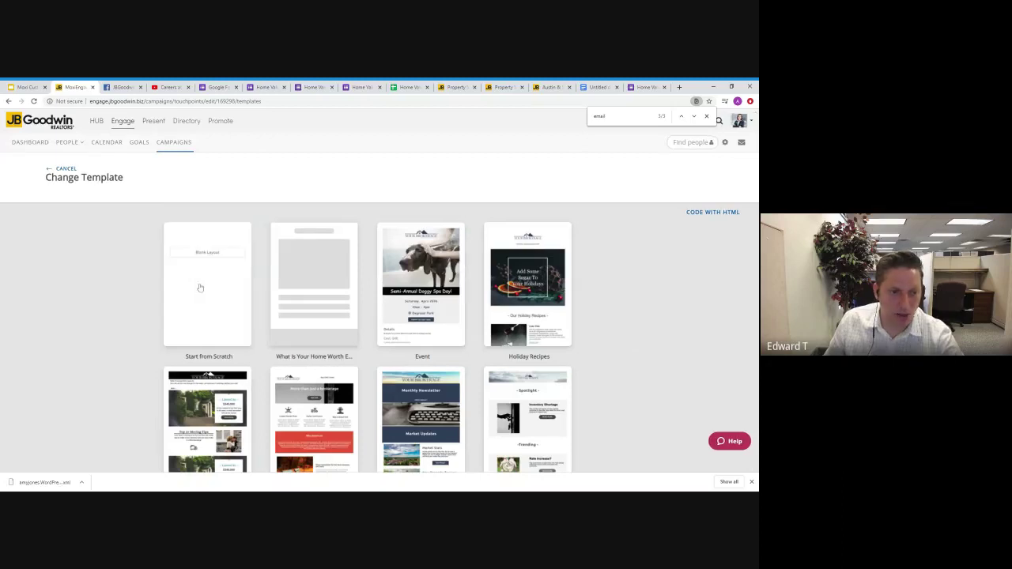
click(435, 316)
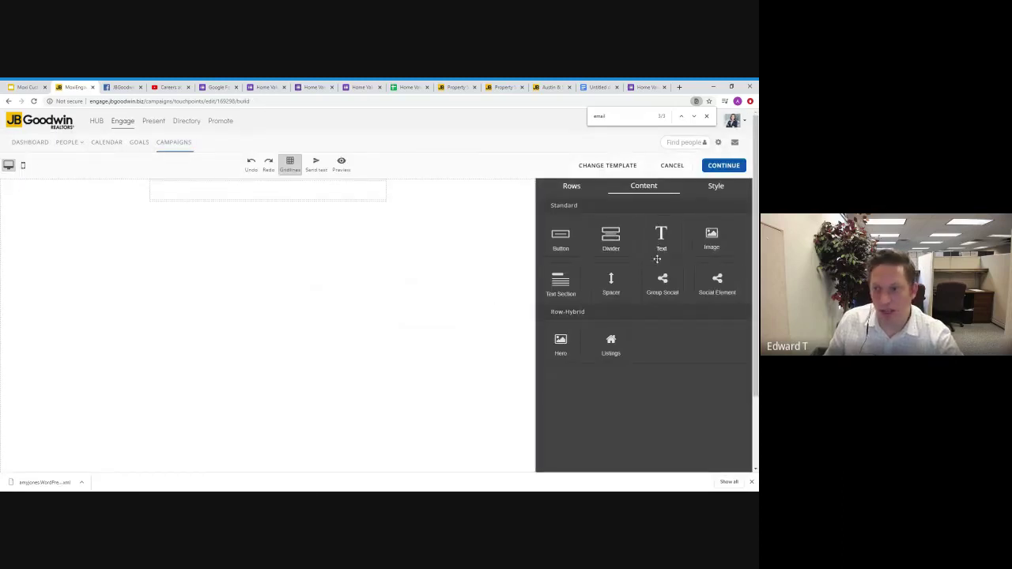
Add a text block with the contact's first name placeholder on its own line above the sample text, and save the email.
drag(661, 237, 233, 205)
click(198, 189)
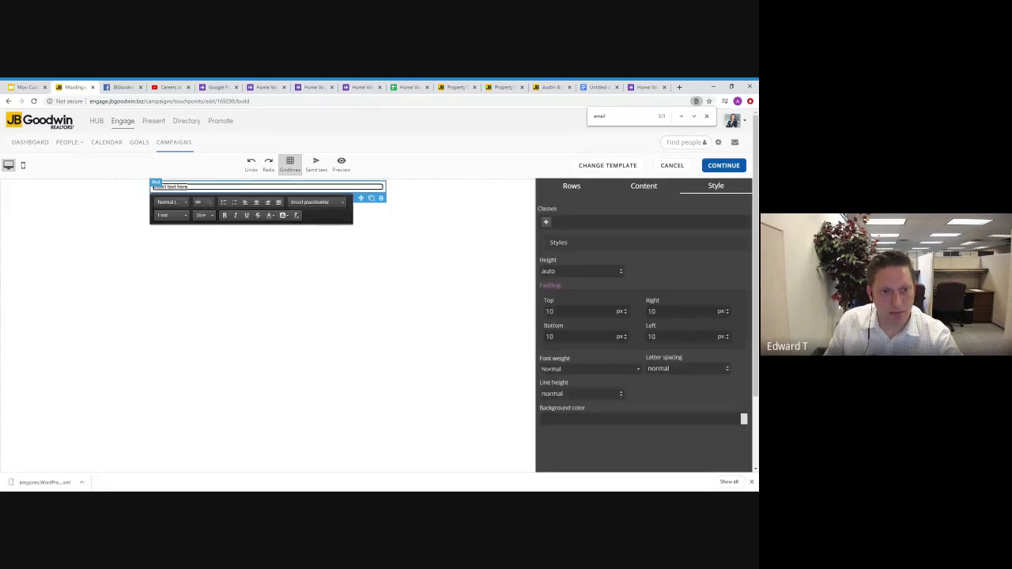
click(317, 203)
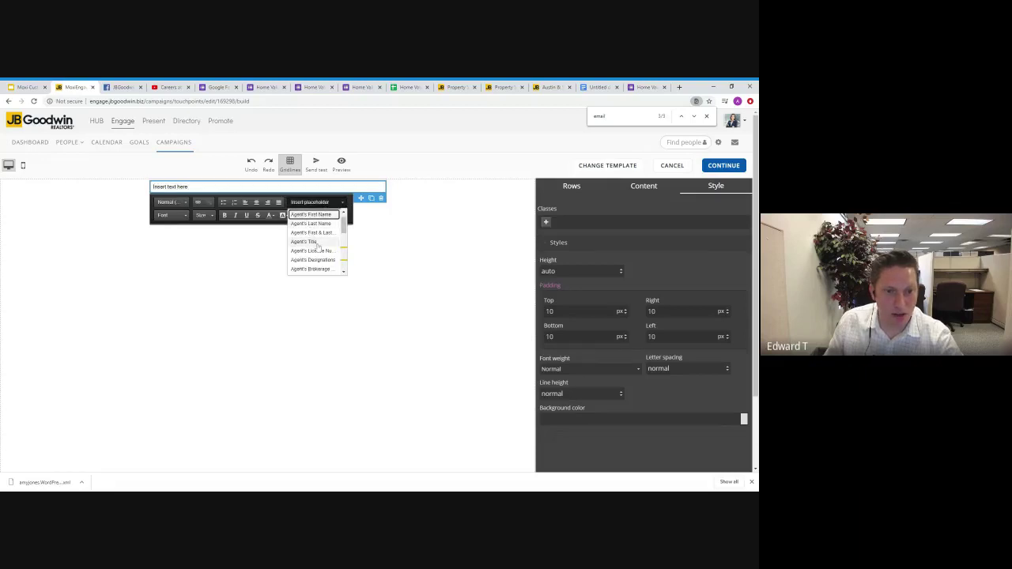
drag(343, 229, 342, 260)
click(314, 229)
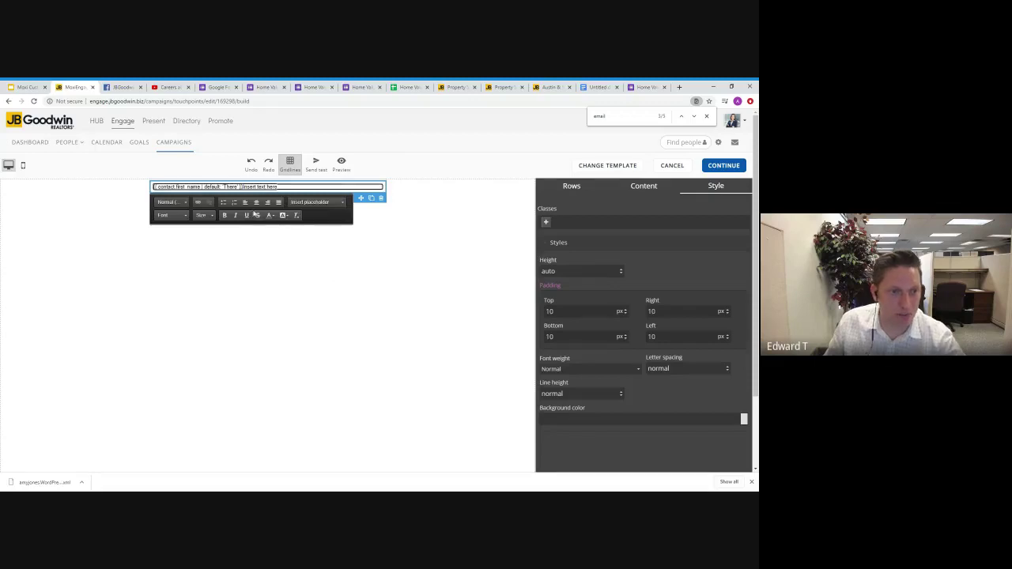
key(Return)
click(393, 303)
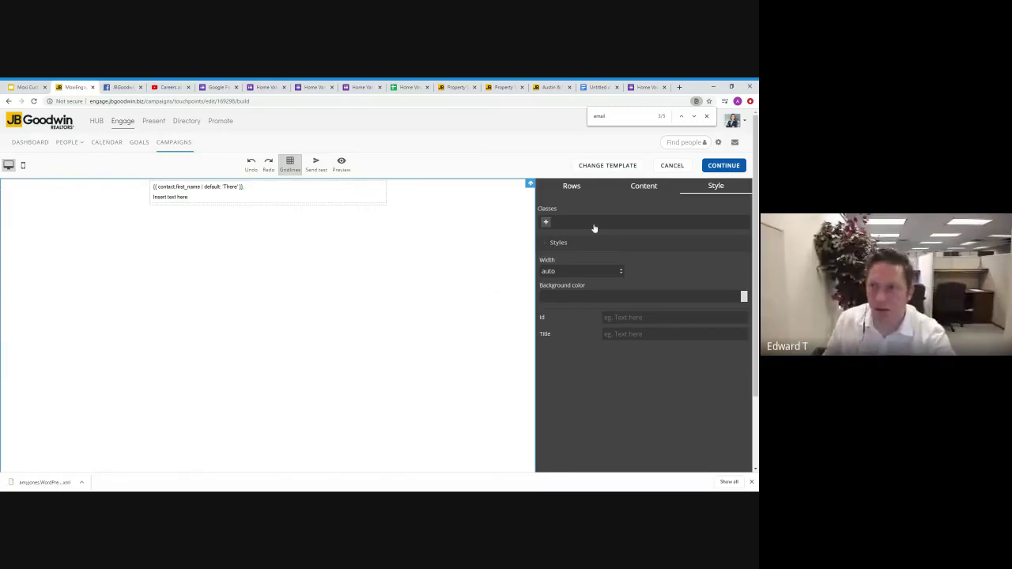
click(712, 168)
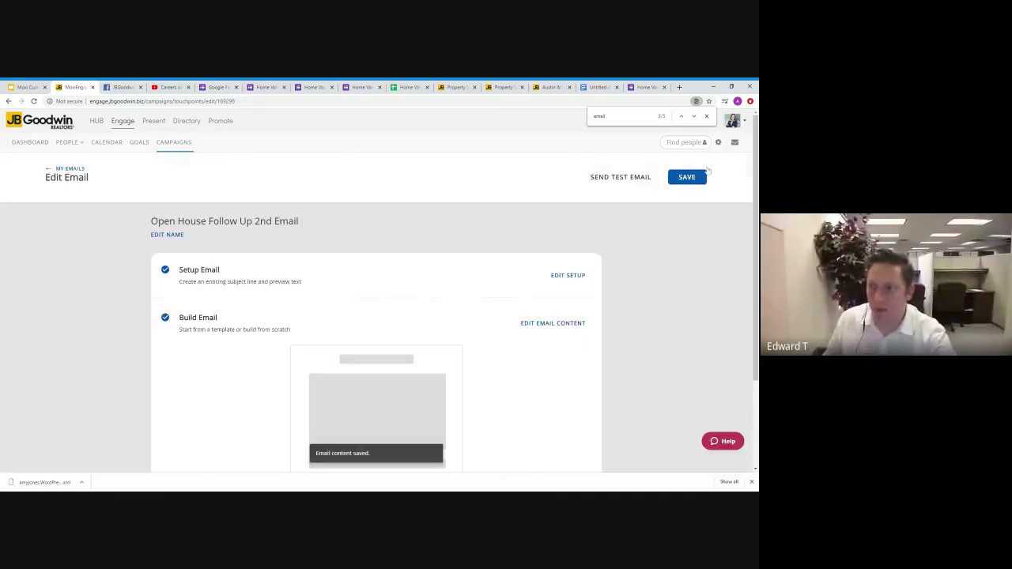
click(679, 179)
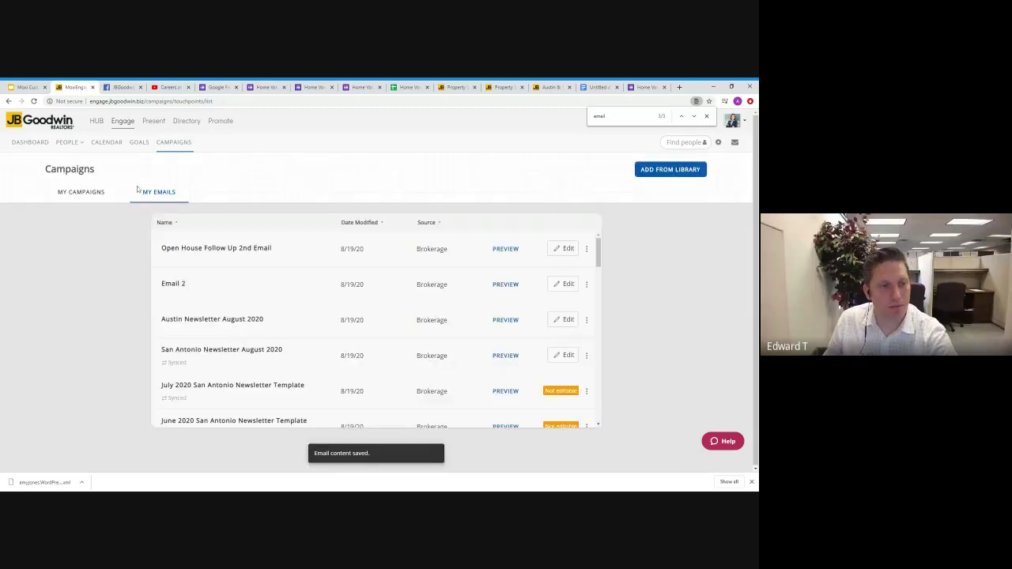
Edit the Single Email Template Copy 3 campaign, adding "Open House Follow Up 2nd Email" at 5 days after start, and proceed to the review.
click(94, 196)
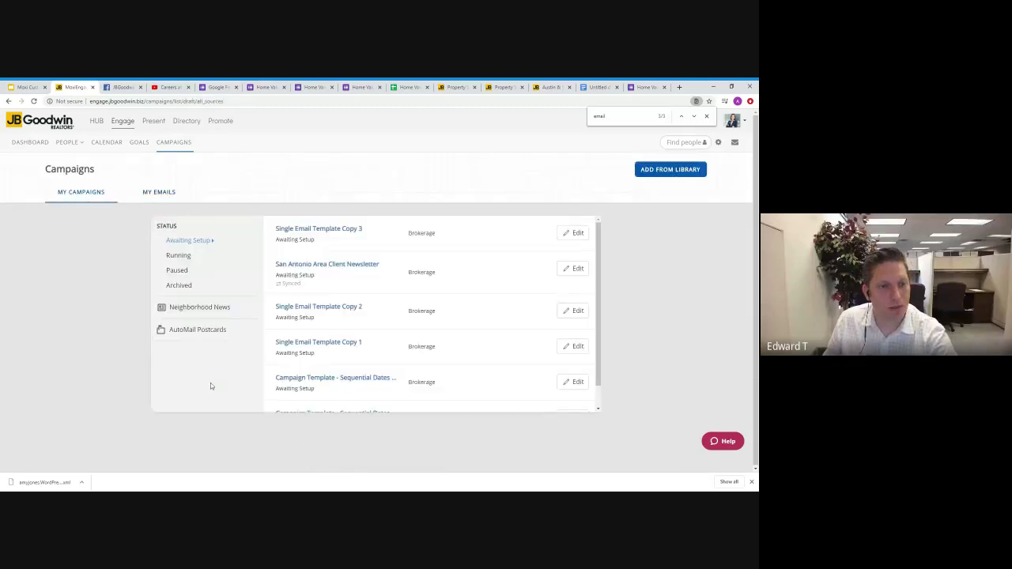
click(322, 230)
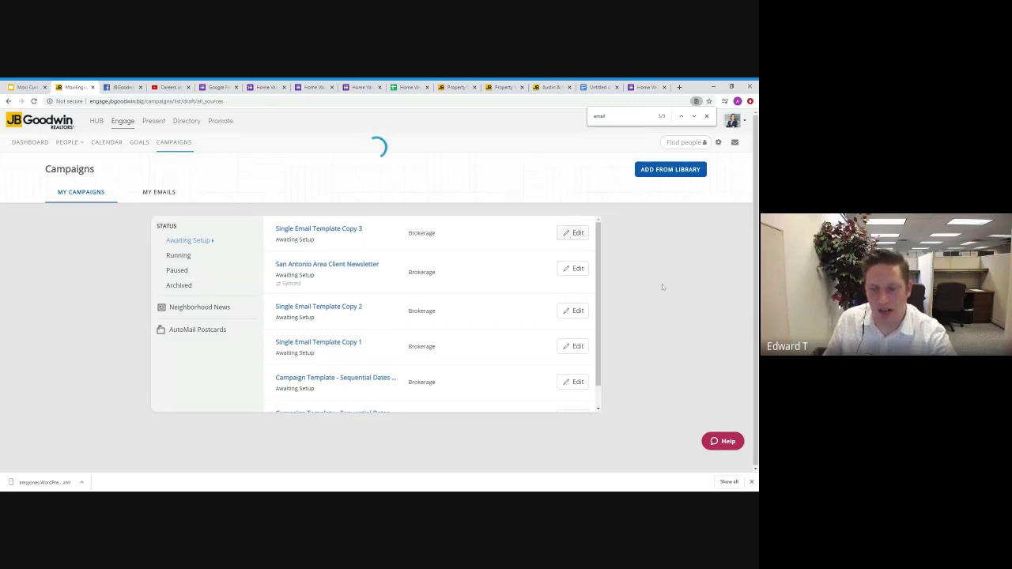
click(574, 233)
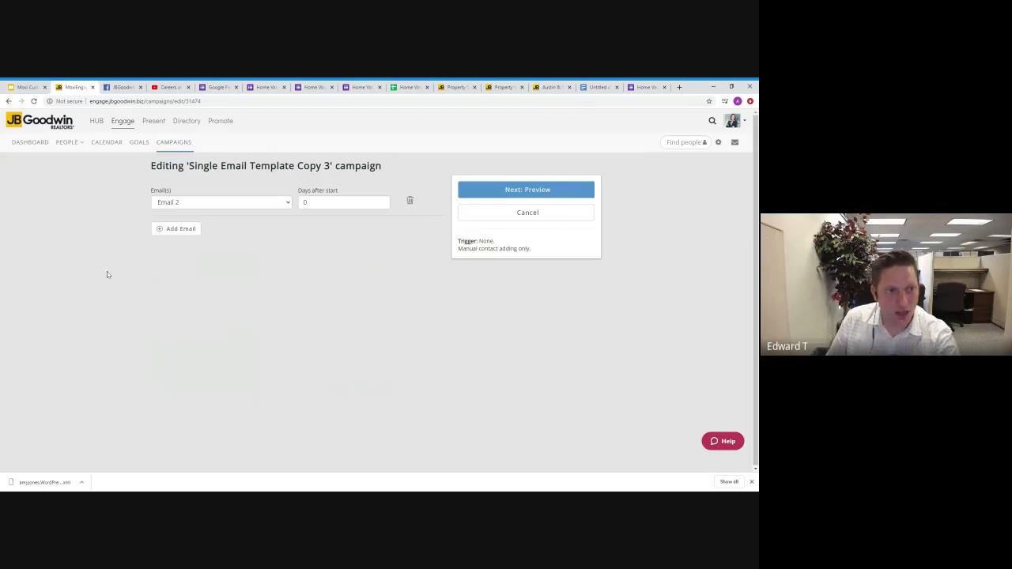
click(190, 205)
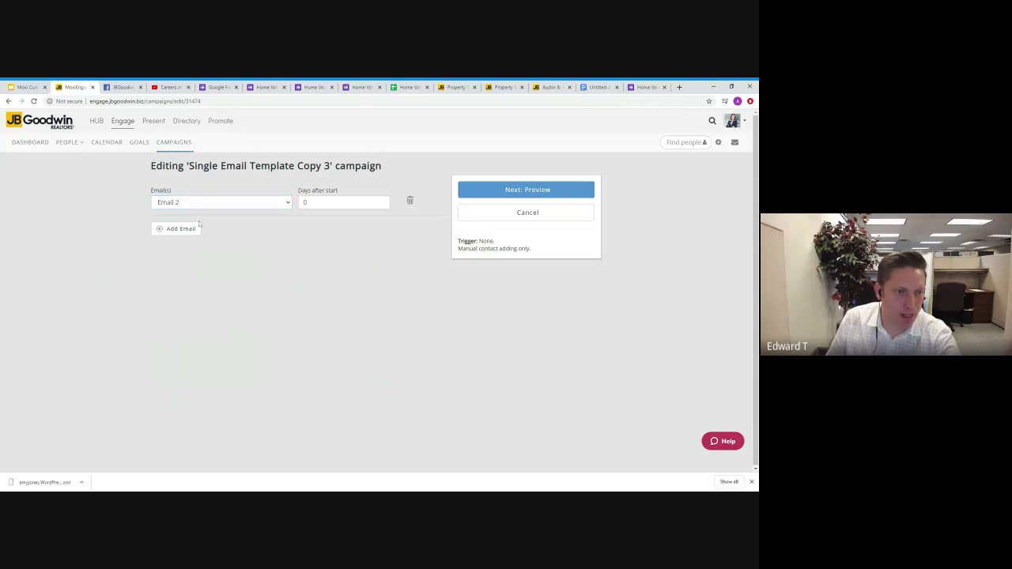
click(180, 230)
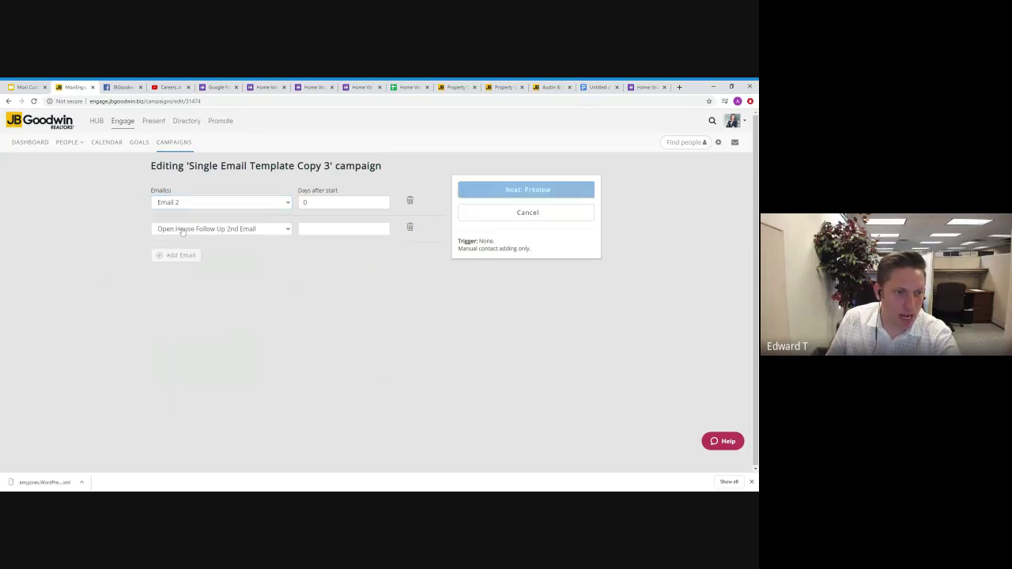
click(275, 233)
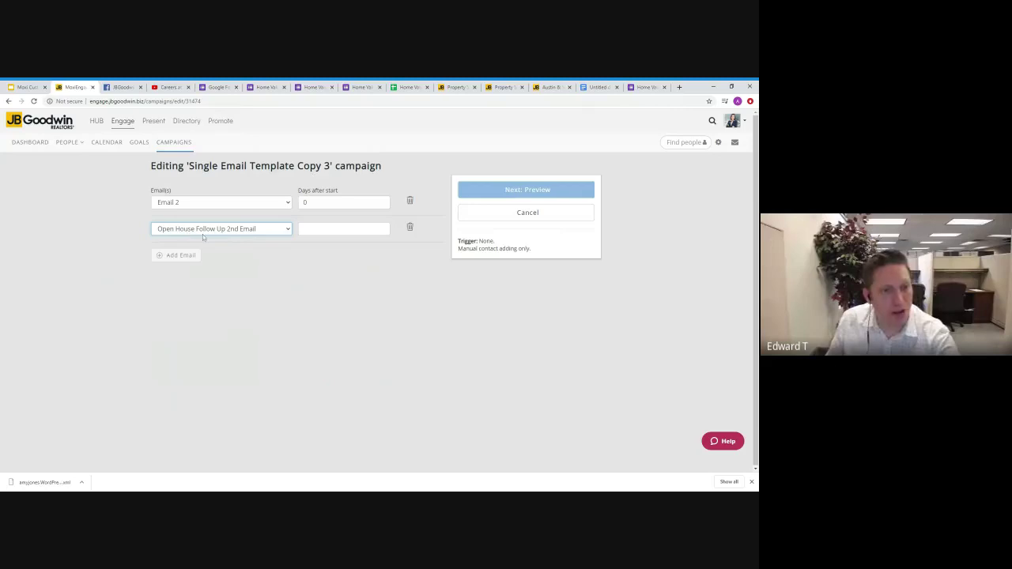
click(318, 203)
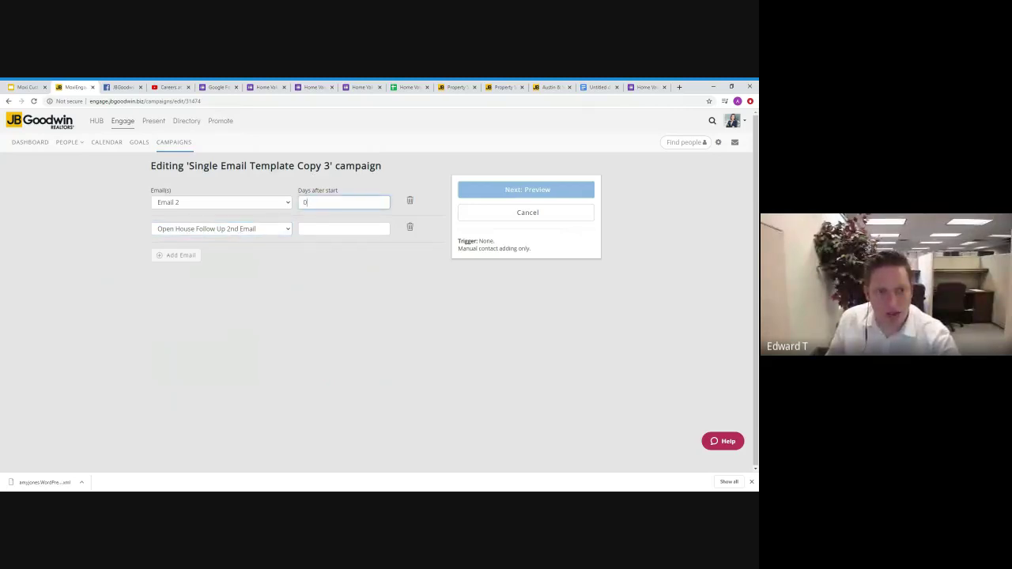
click(317, 229)
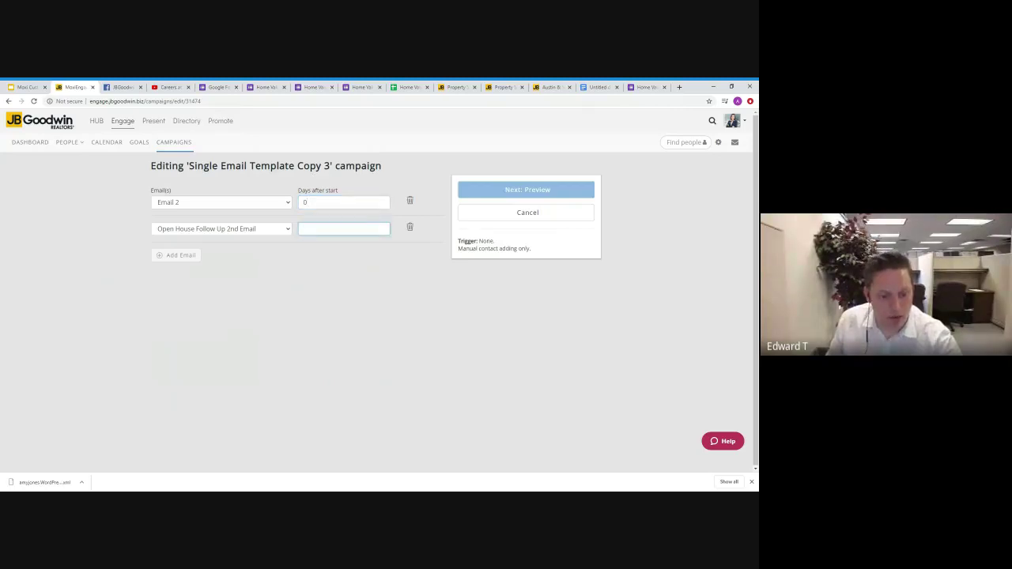
text(5)
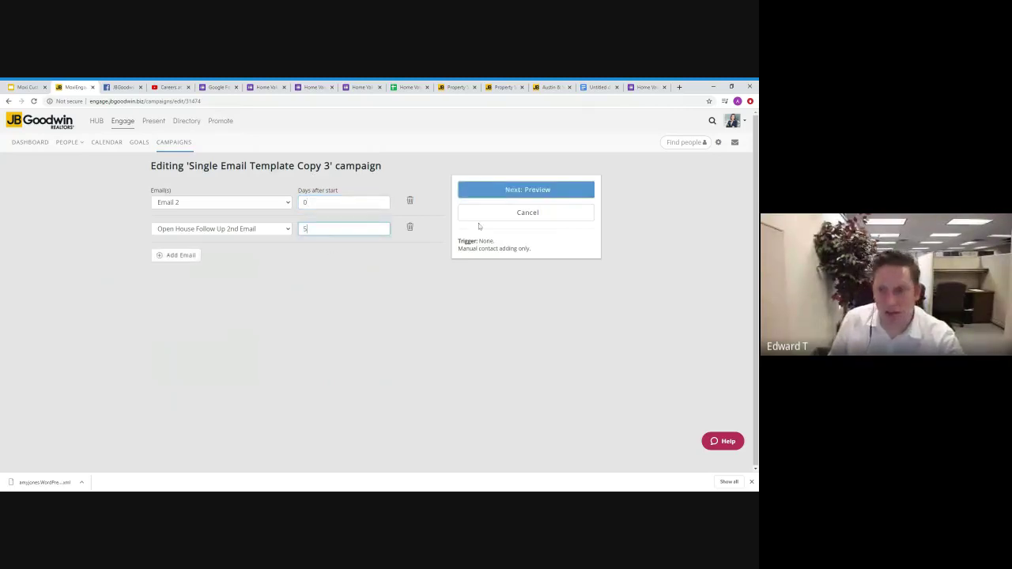
click(501, 193)
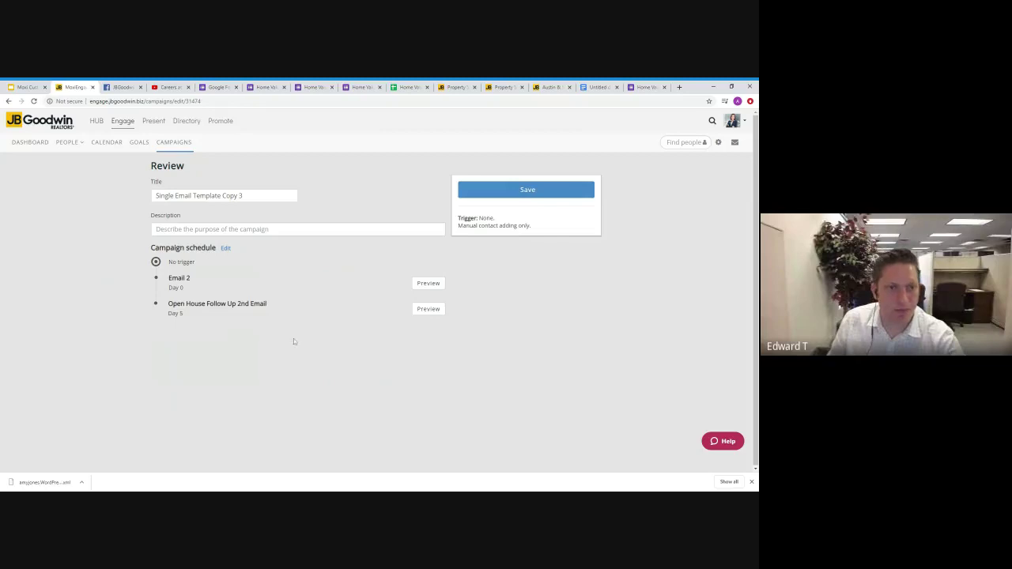
Try clearing the campaign's title in the review, and return to the campaign list.
key(BackSpace)
key(BackSpace)
key(BackSpace)
key(BackSpace)
key(BackSpace)
key(BackSpace)
key(BackSpace)
key(BackSpace)
key(BackSpace)
key(BackSpace)
key(BackSpace)
key(BackSpace)
key(BackSpace)
key(BackSpace)
key(BackSpace)
key(BackSpace)
key(BackSpace)
key(BackSpace)
key(BackSpace)
key(BackSpace)
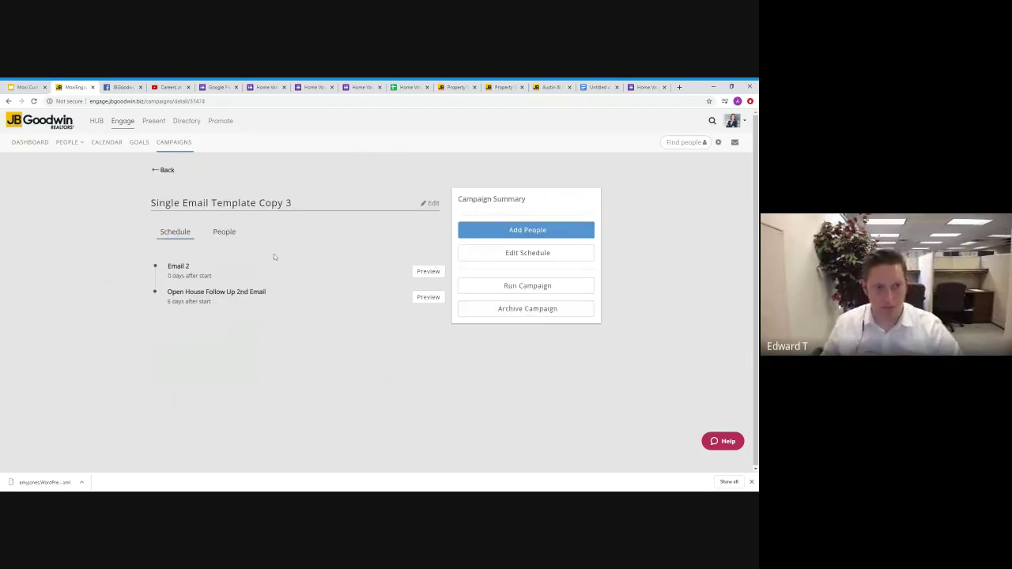
click(165, 170)
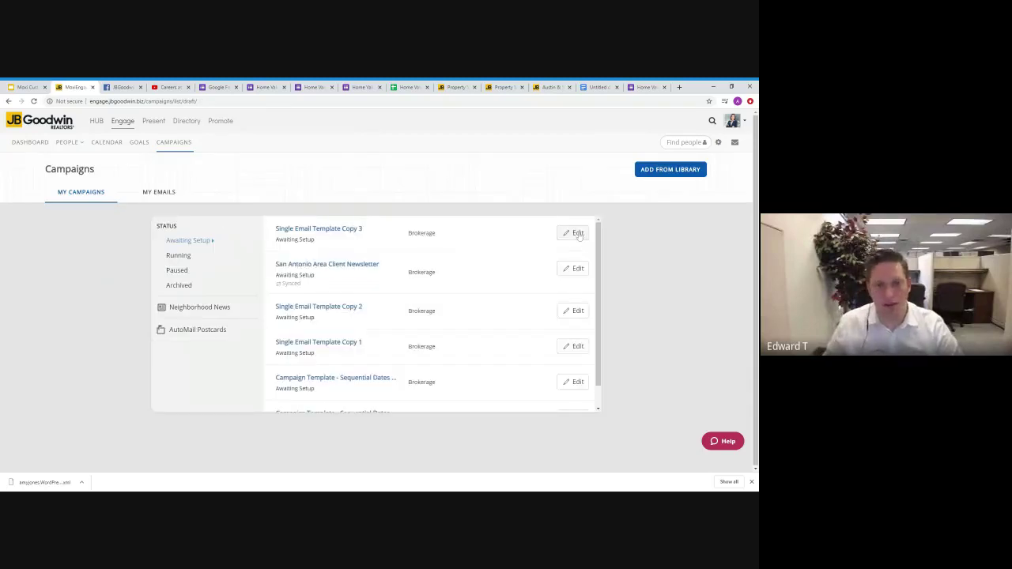
Reopen the Single Email Template Copy 3 campaign for editing, retitle it "Open House Seller Follow Up Campaign", and save it.
click(578, 233)
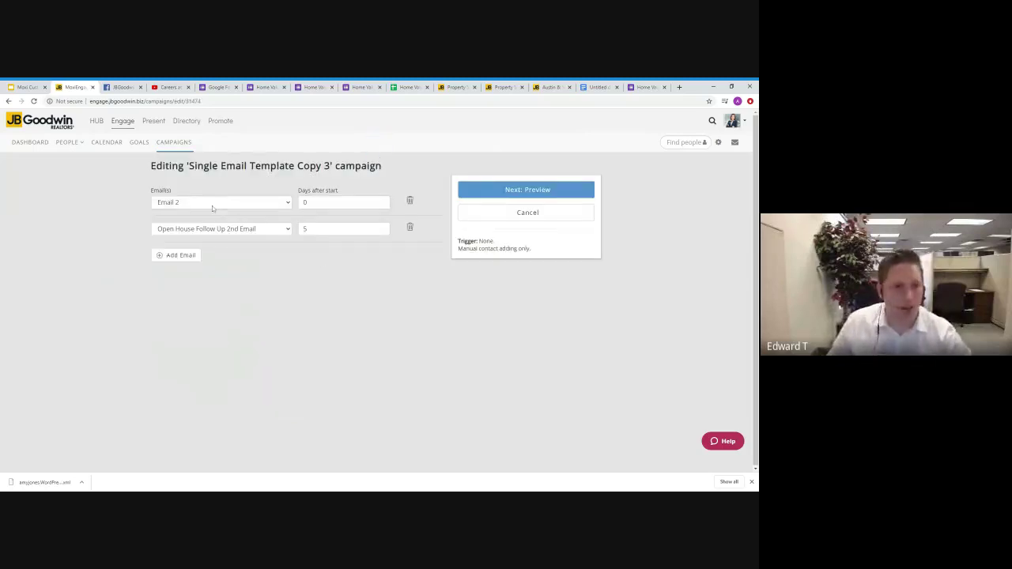
click(479, 189)
drag(244, 195, 141, 204)
text(Open House S)
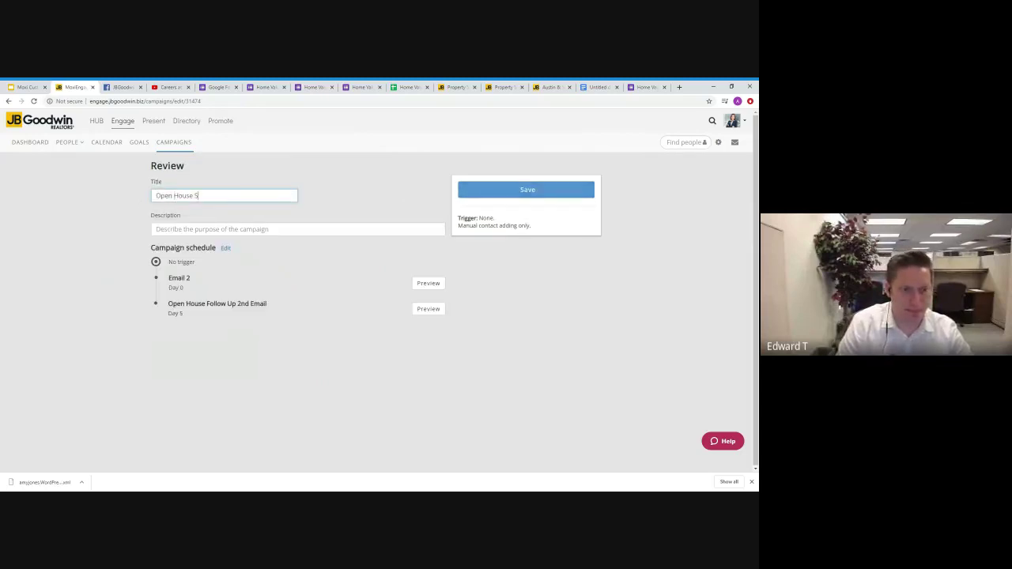
text(eller Follow U)
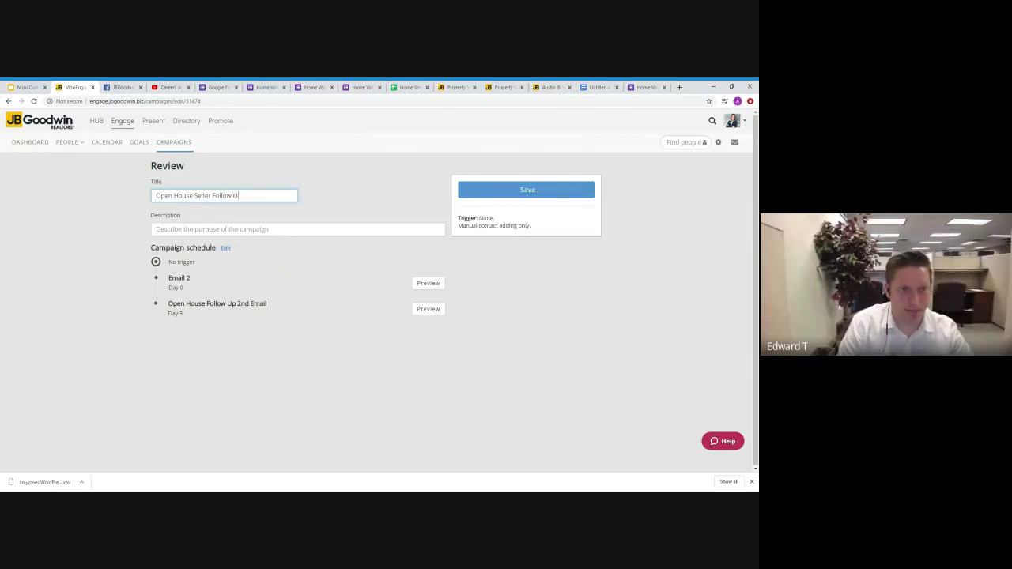
text(P)
key(BackSpace)
text(p Ca)
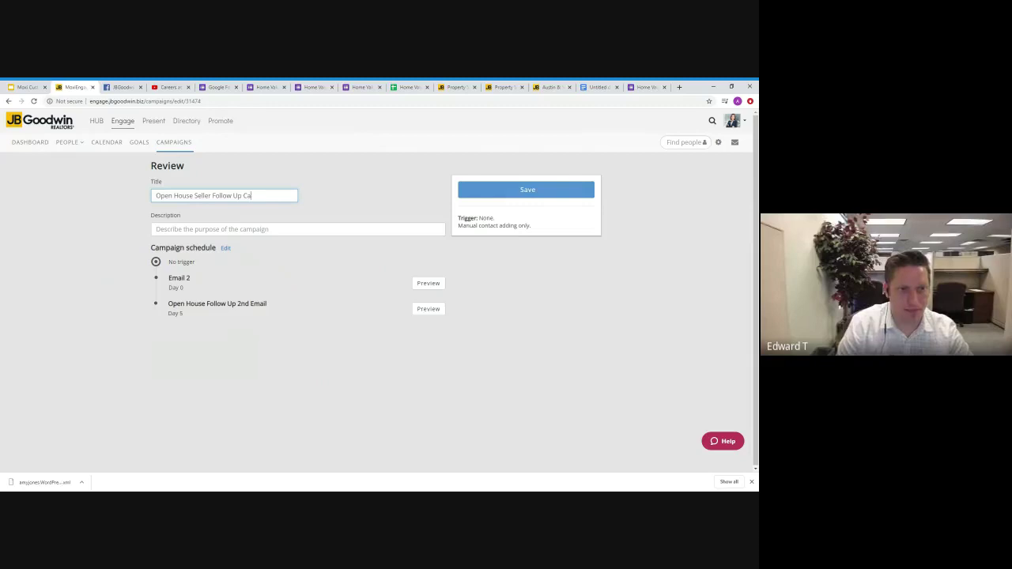
text(mpaign)
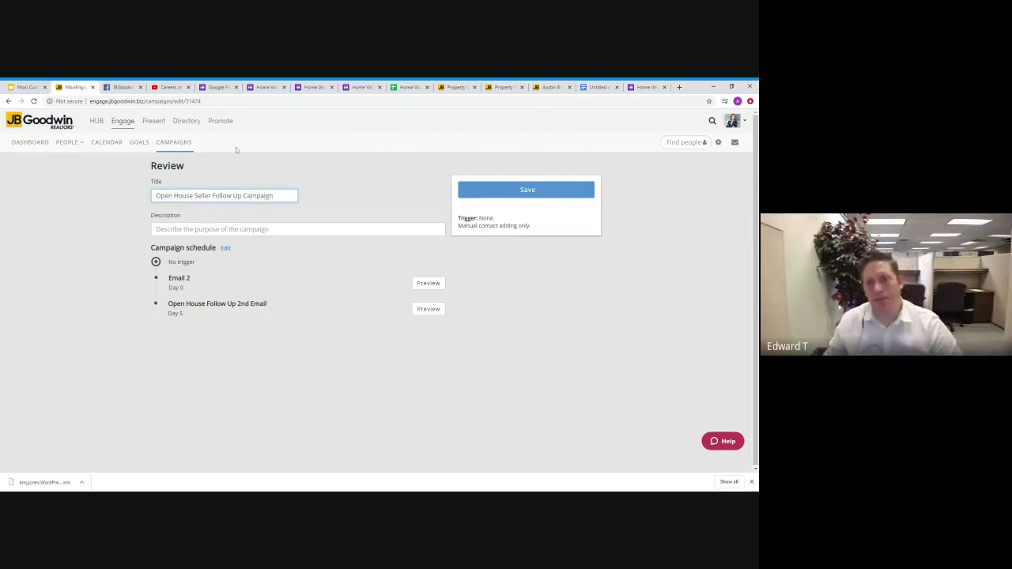
click(486, 188)
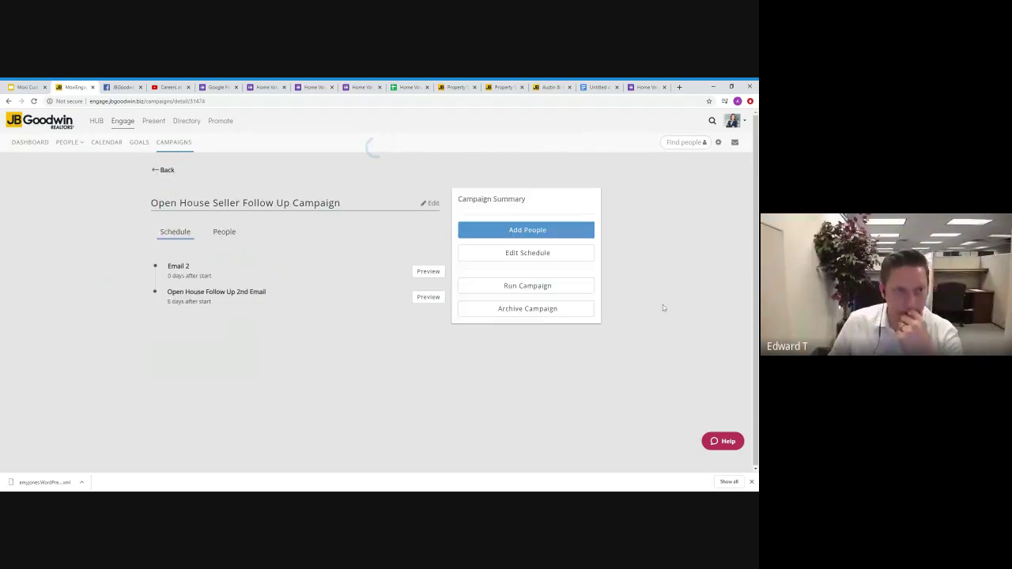
Open the Open House Seller Follow Up Campaign from the campaign list and start running it.
click(163, 170)
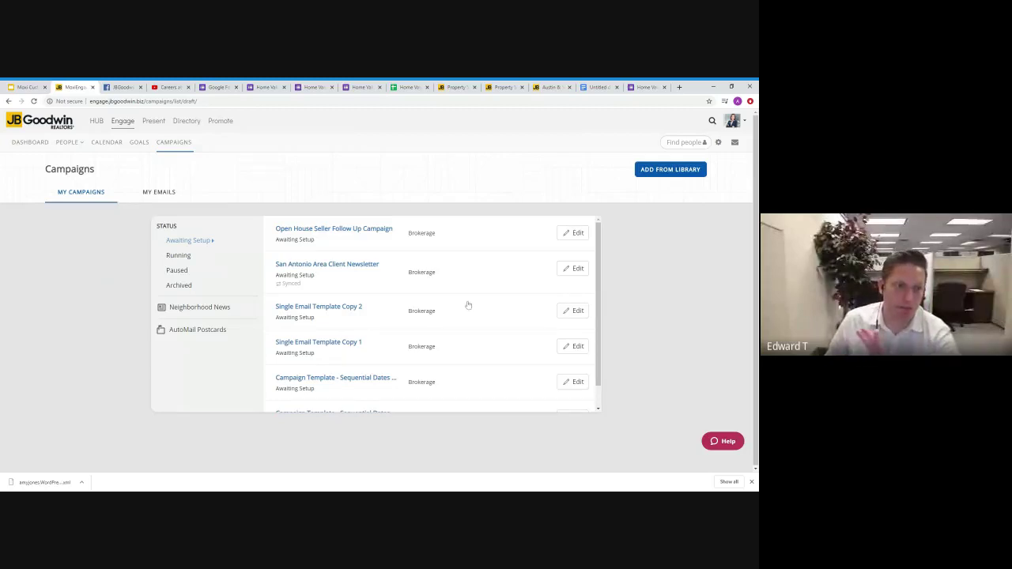
click(66, 143)
click(84, 187)
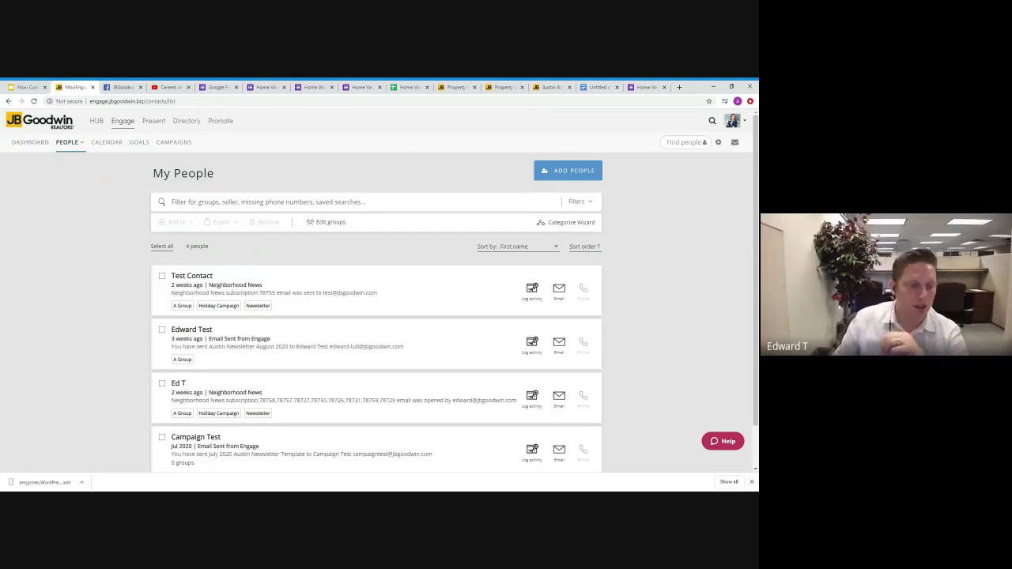
click(171, 143)
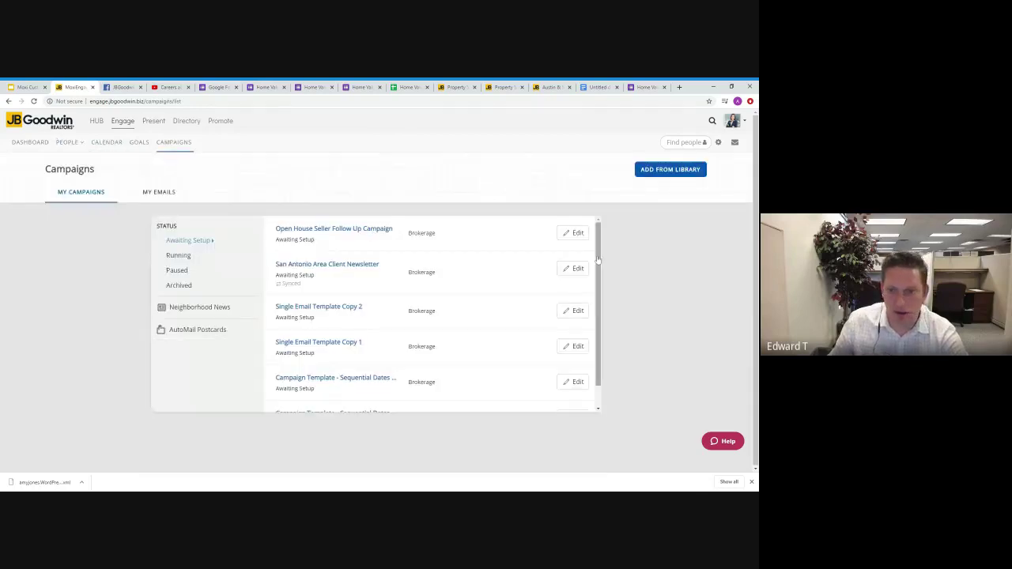
click(368, 231)
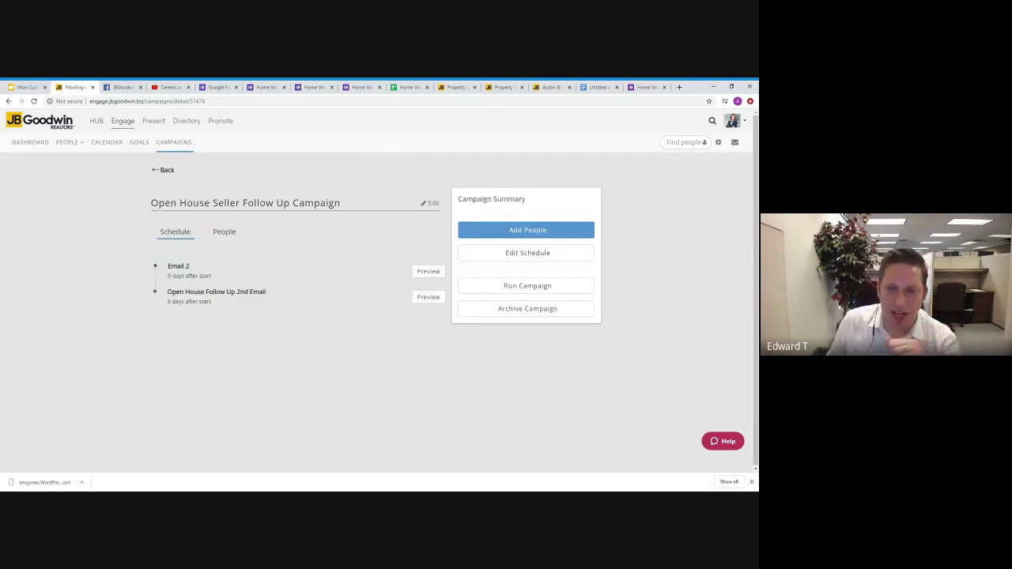
click(522, 286)
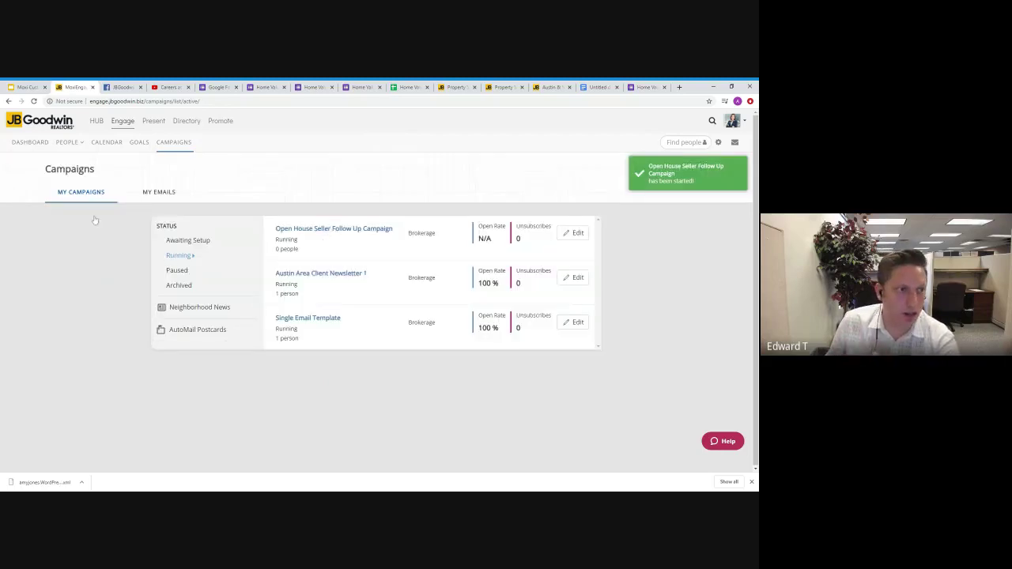
Go to the list of all people and select the Test Contact entry.
mouse_move(68, 142)
click(82, 184)
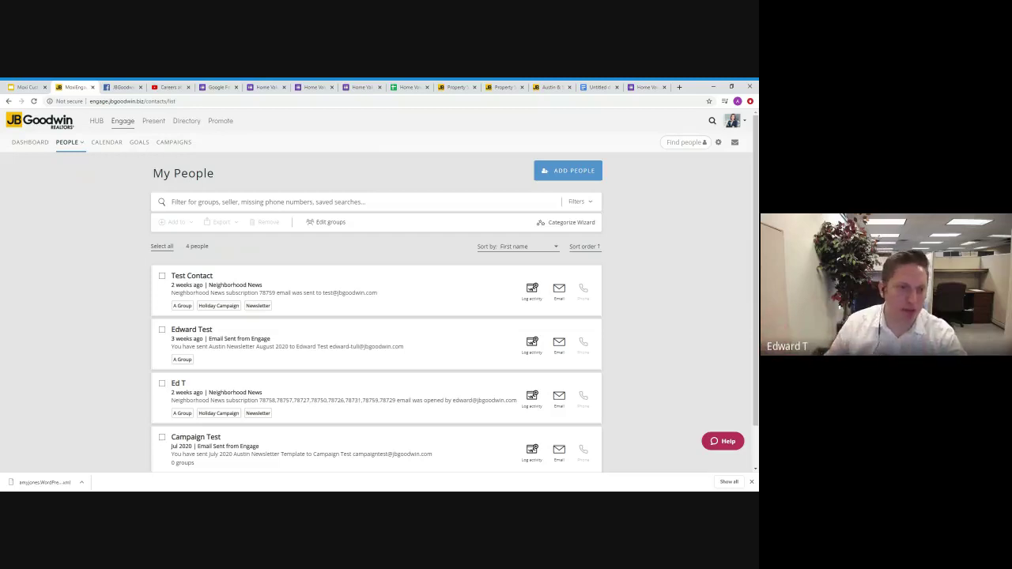
click(162, 278)
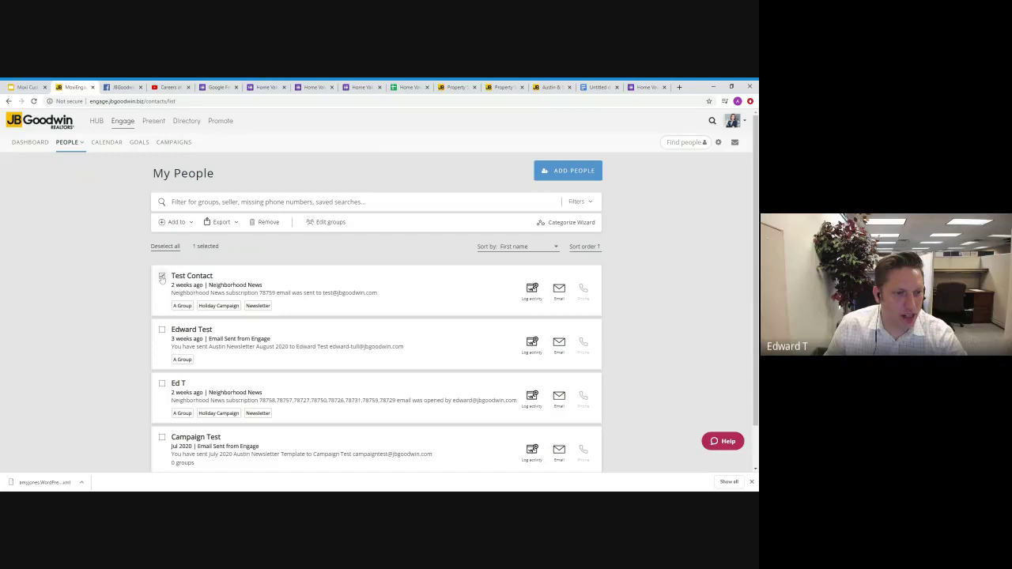
click(185, 224)
click(188, 263)
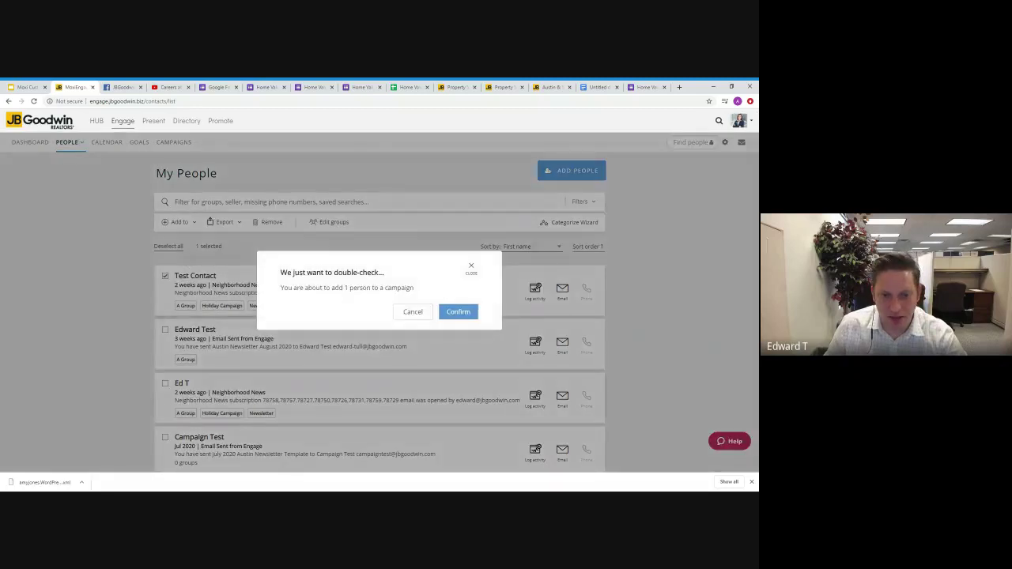
click(450, 312)
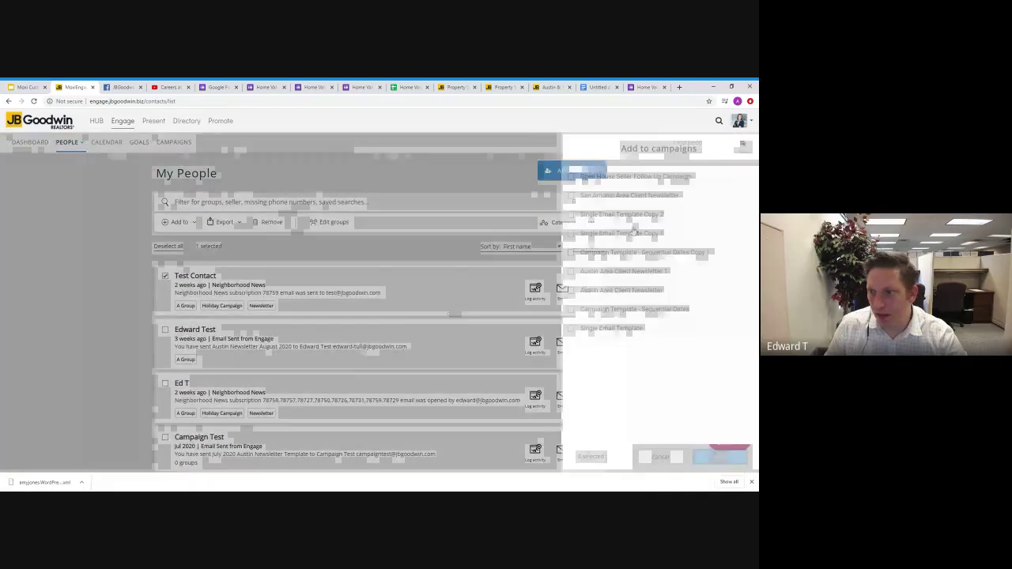
click(571, 176)
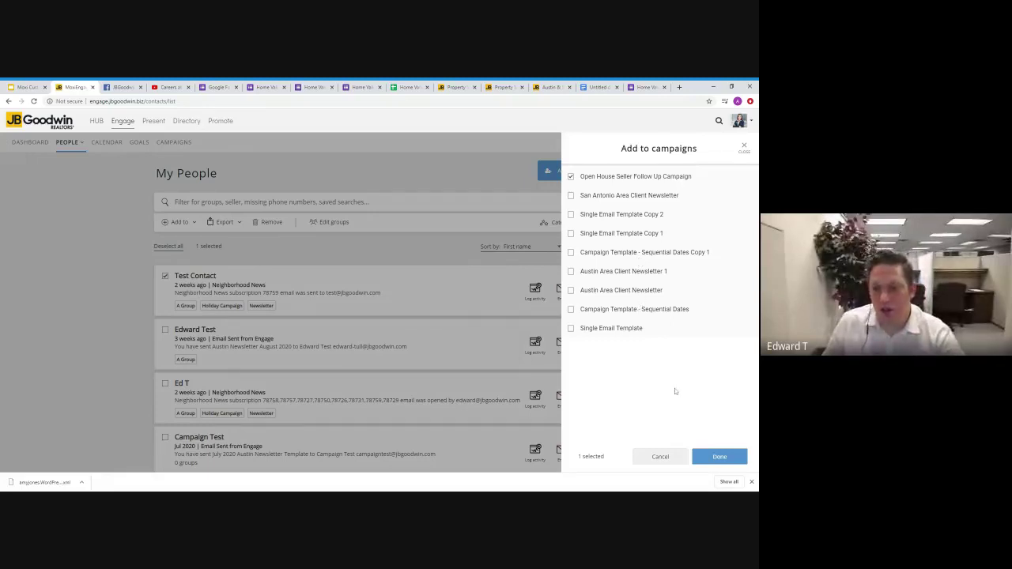
click(668, 453)
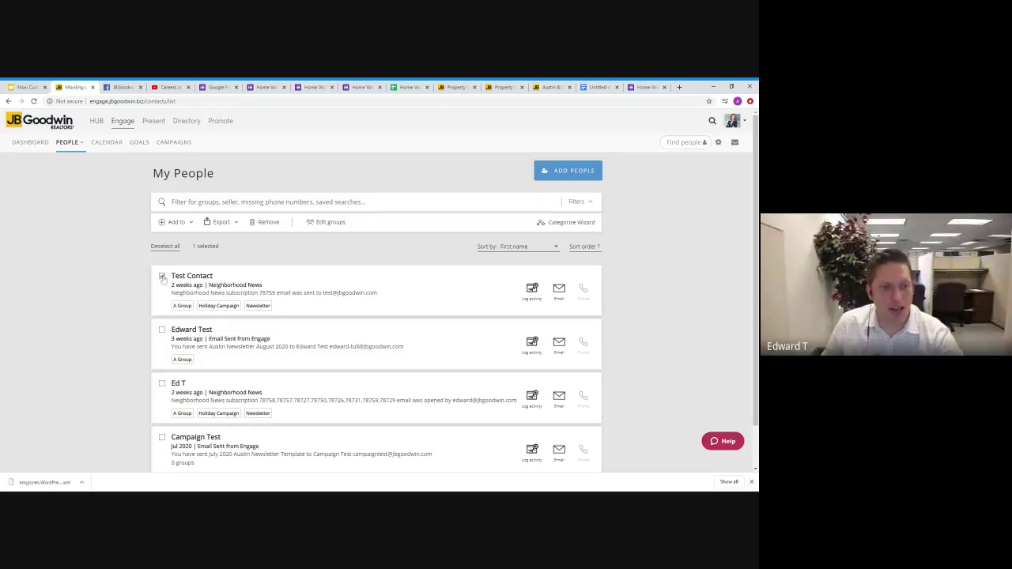
Add the selected Test Contact to the Open House Seller Follow Up Campaign and the Austin Area Client Newsletter campaign.
click(175, 224)
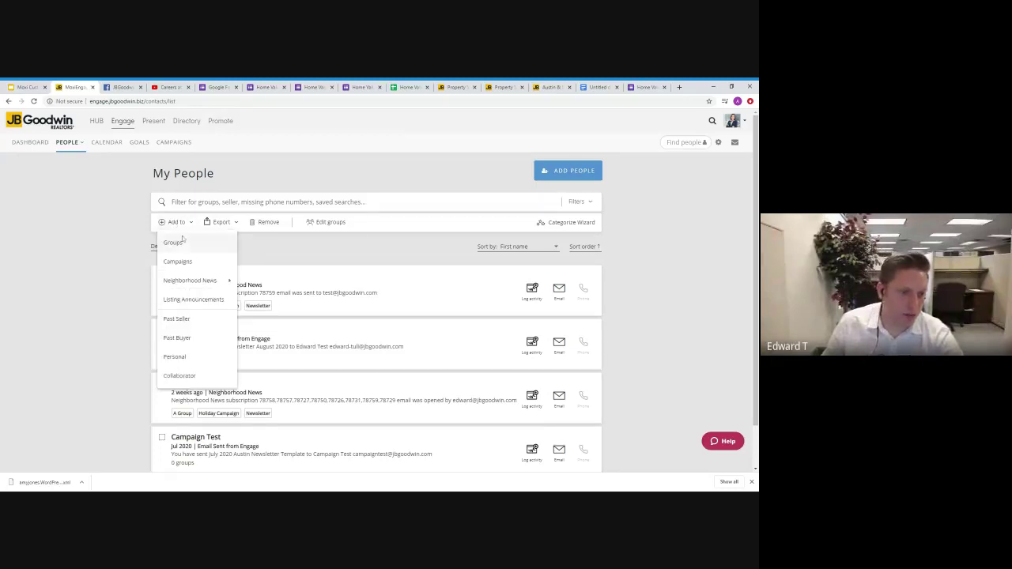
click(177, 261)
click(458, 312)
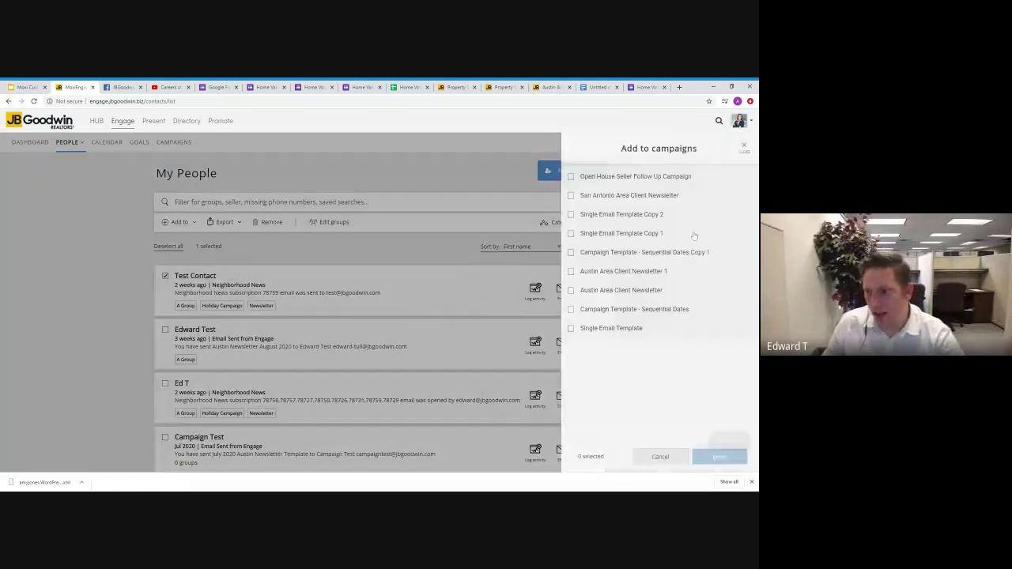
click(571, 177)
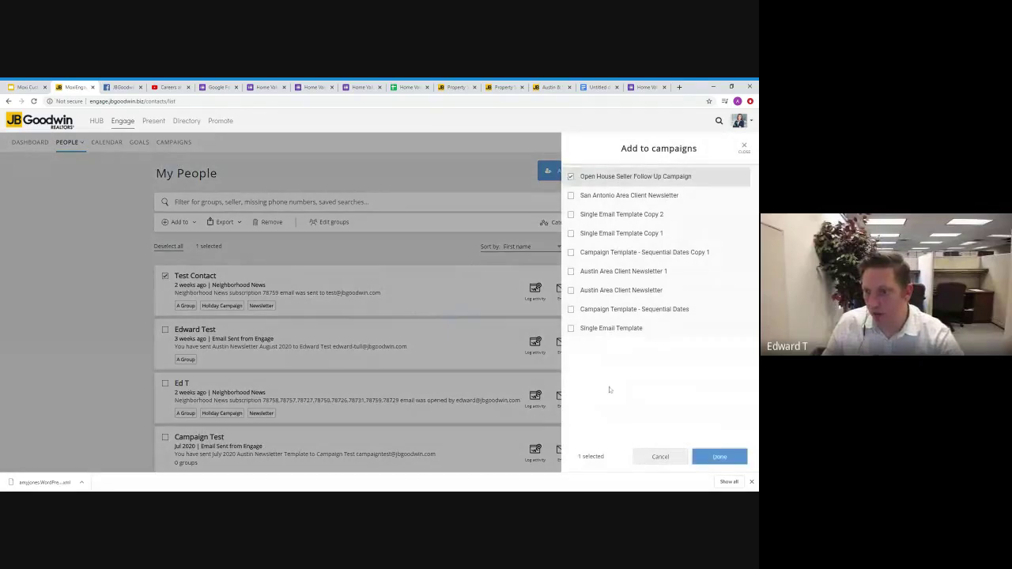
click(571, 290)
click(701, 463)
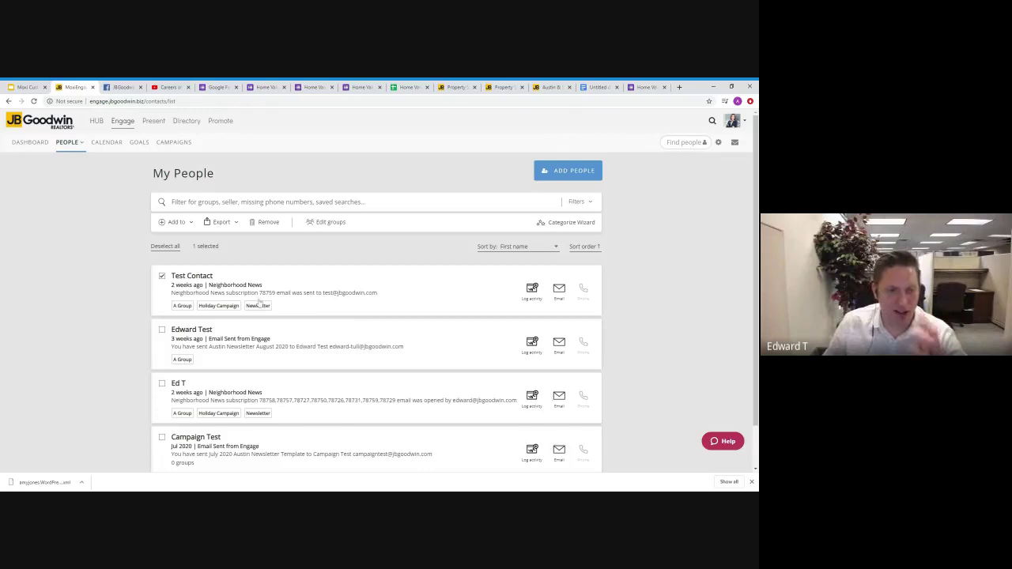
Look at the custom Neighborhood News setup for the selected Test Contact, and cancel it.
click(192, 224)
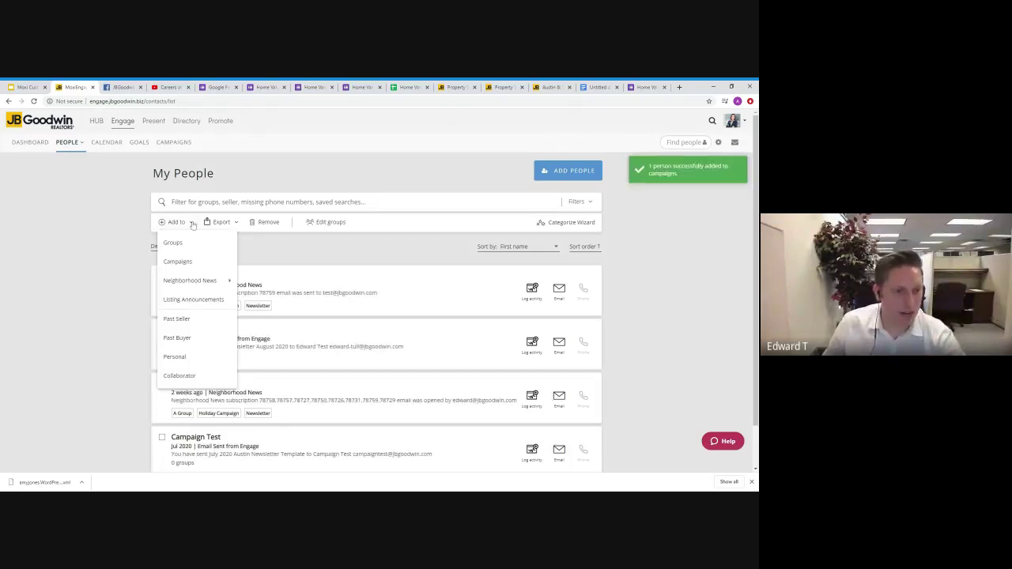
mouse_move(222, 280)
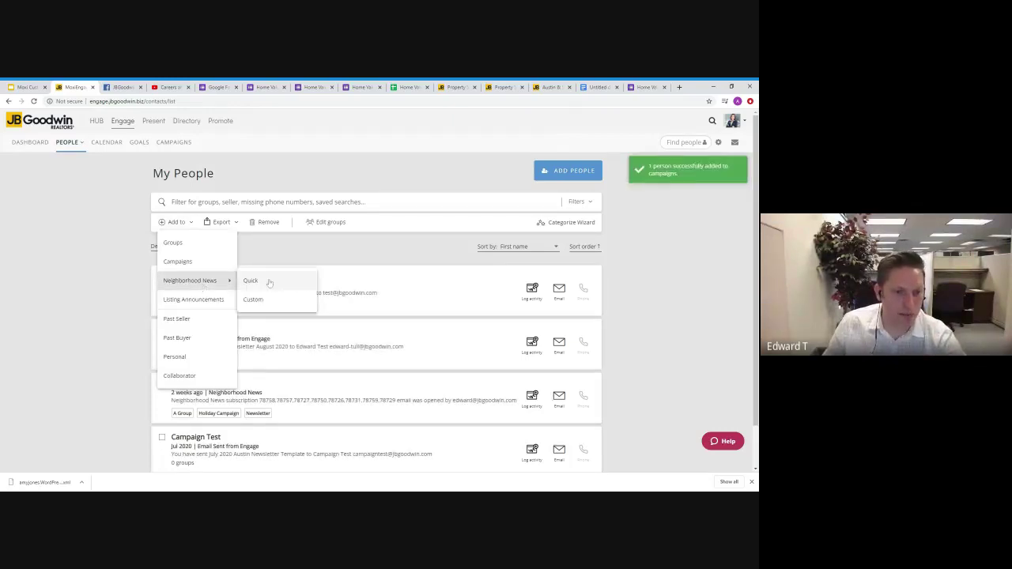
click(272, 299)
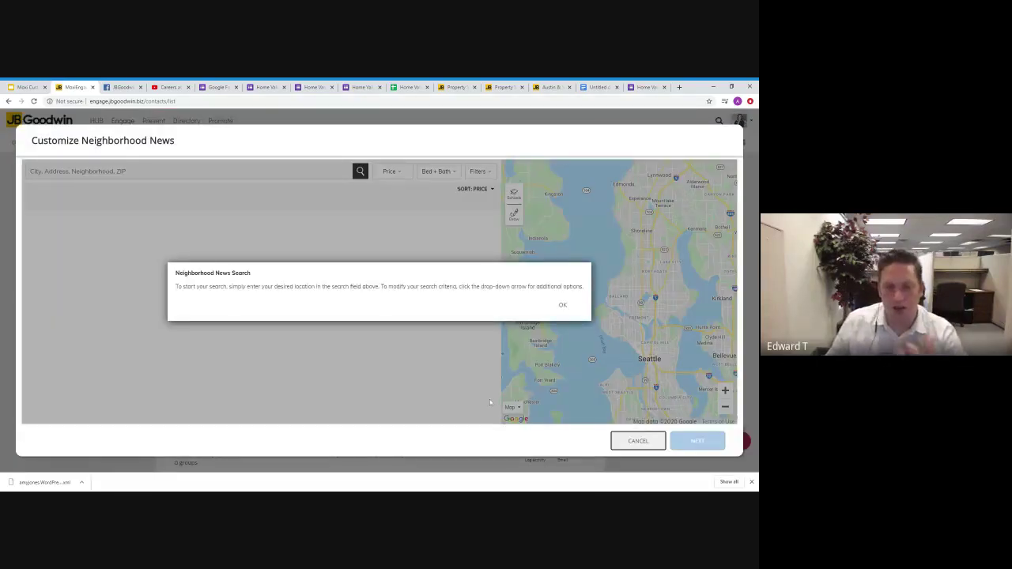
click(629, 442)
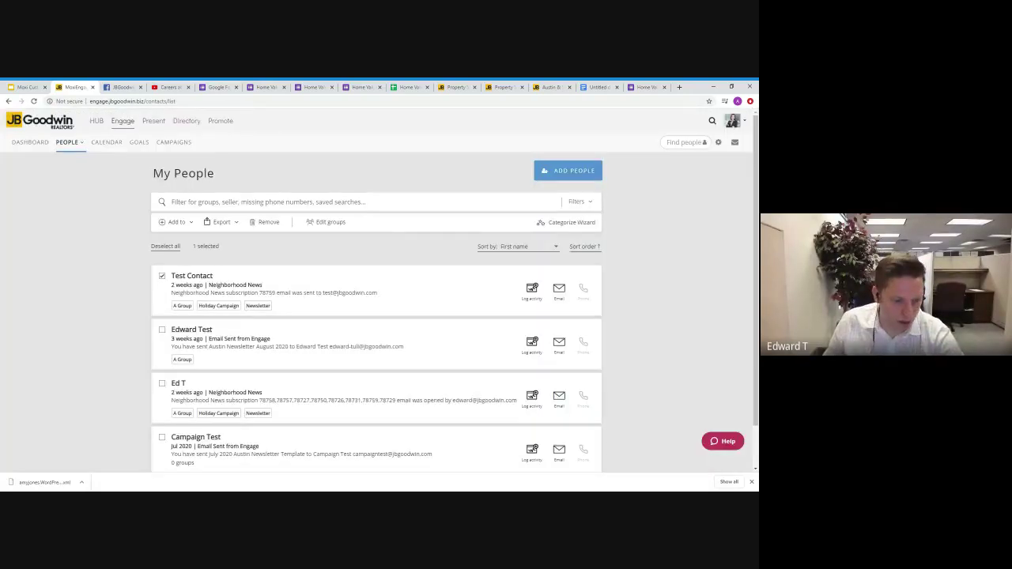